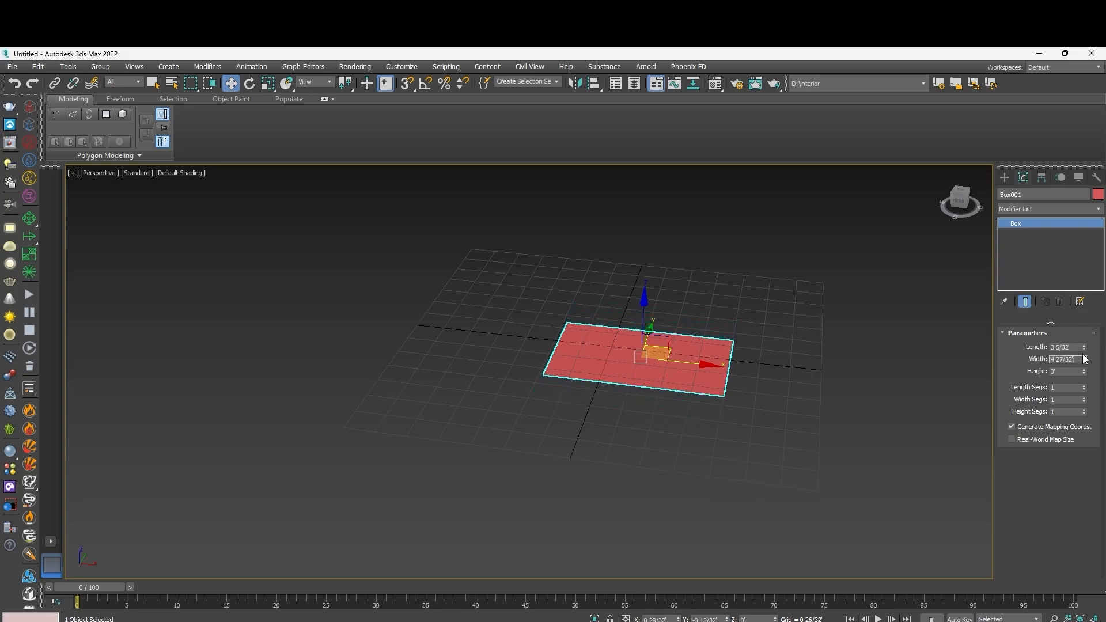
Set the box's width to about 3 23/32' and its height to 3'.
drag(1083, 361, 1079, 371)
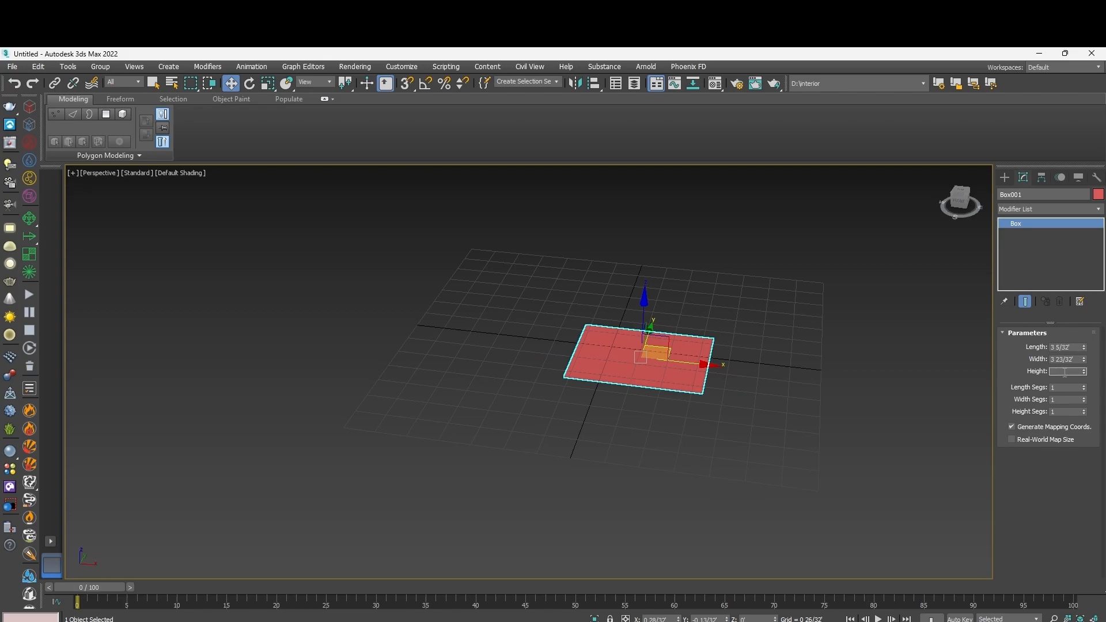
text(3)
key(Return)
alt+middle_drag(802, 526, 748, 385)
Scale the box slightly narrower along its width and convert it to an Editable Poly.
key(r)
drag(782, 406, 776, 405)
click(802, 392)
alt+middle_drag(695, 374, 714, 362)
click(714, 361)
right_click(717, 360)
mouse_move(827, 486)
click(886, 496)
alt+middle_drag(739, 347, 736, 320)
scroll(733, 332, up, 3)
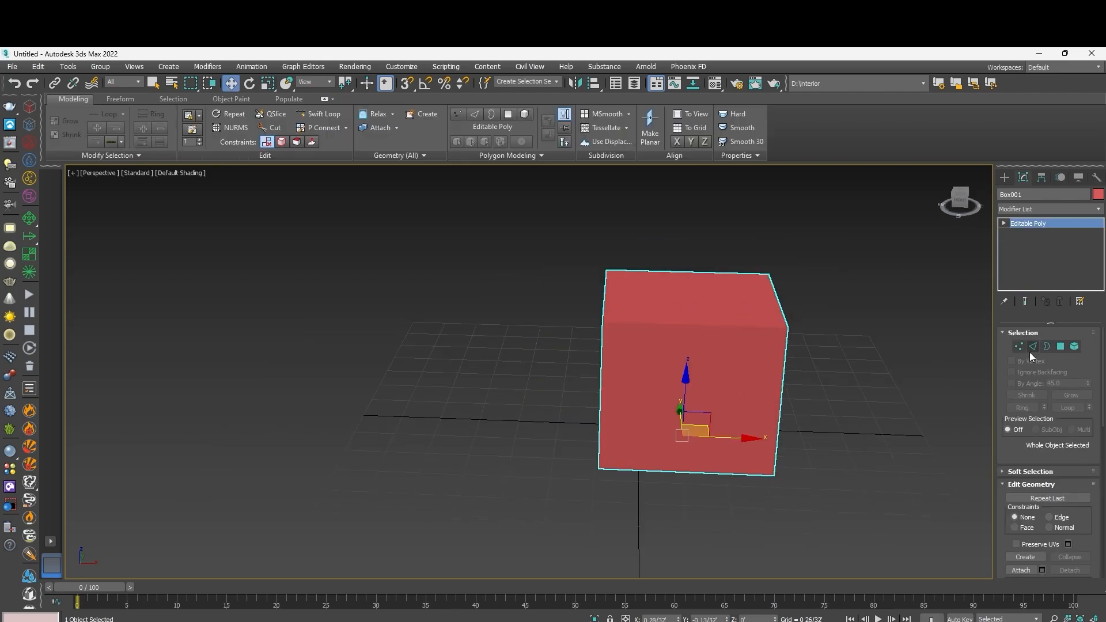
Show edged faces and chamfer the box's two front vertical edges by 0 8/32' with 3 segments.
key(2)
click(779, 385)
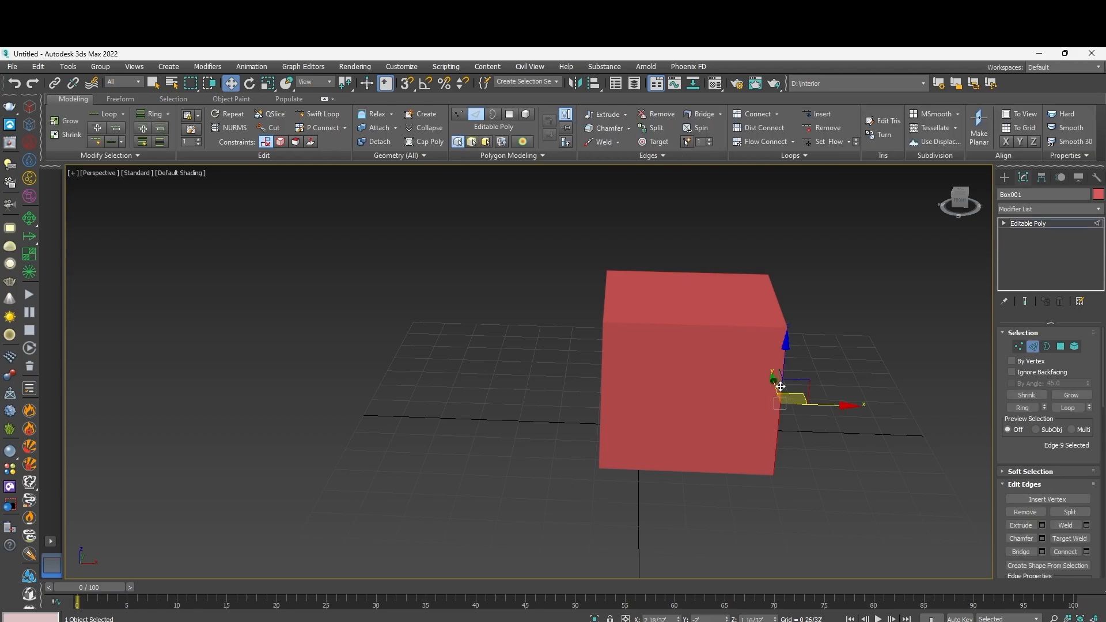
mouse_move(779, 429)
alt+middle_down()
mouse_move(778, 419)
mouse_move(817, 419)
alt+middle_up()
key(F4)
ctrl+click(646, 425)
alt+middle_drag(646, 425, 744, 427)
key(2)
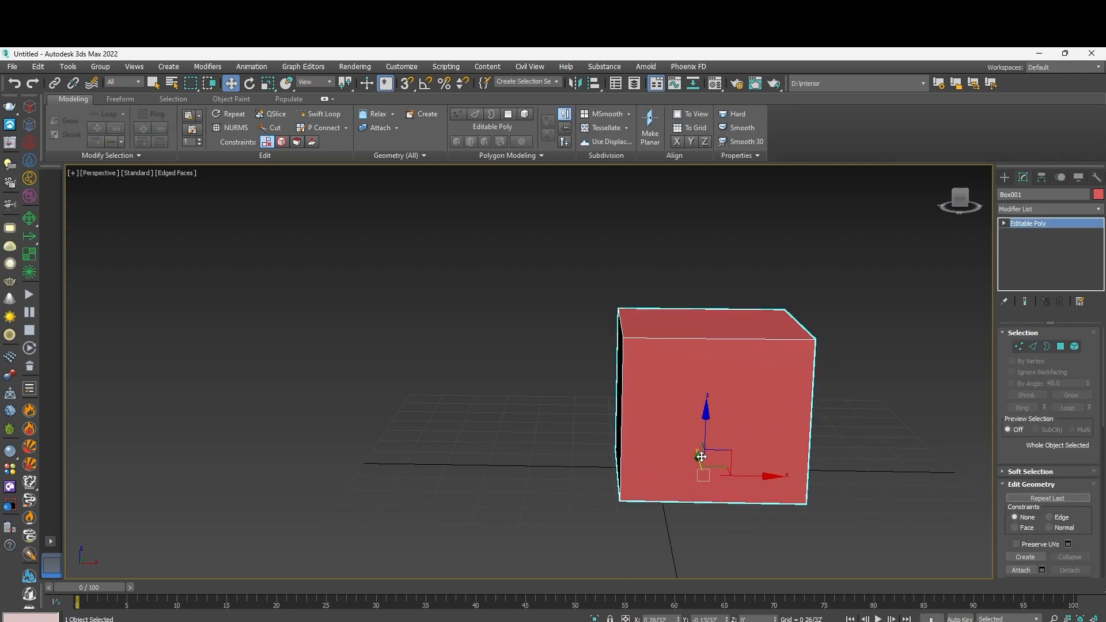
click(1032, 346)
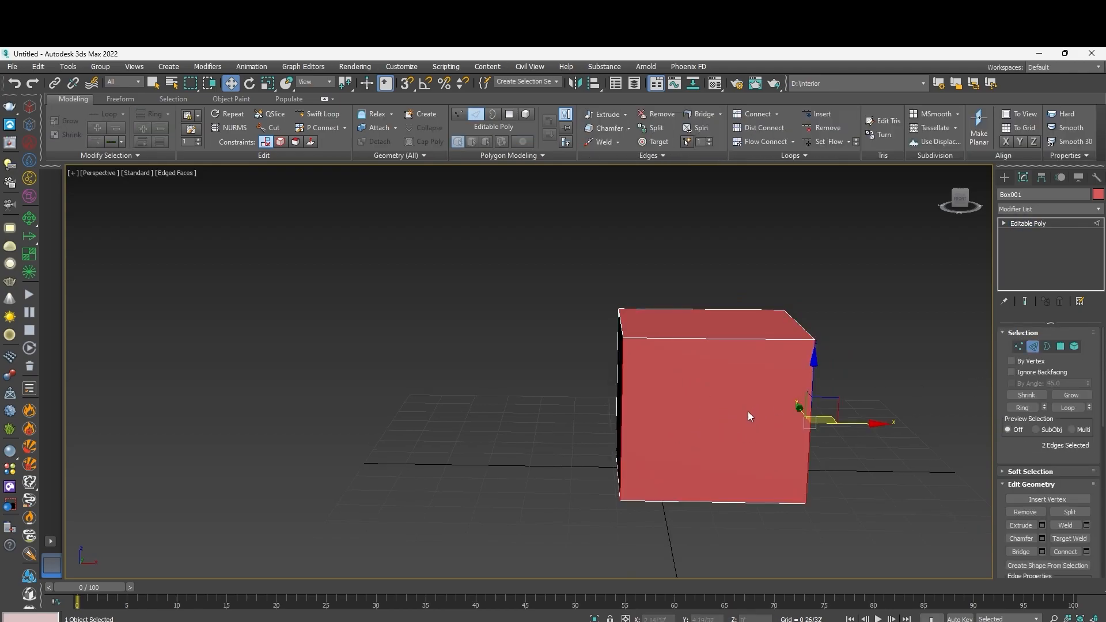
right_click(720, 432)
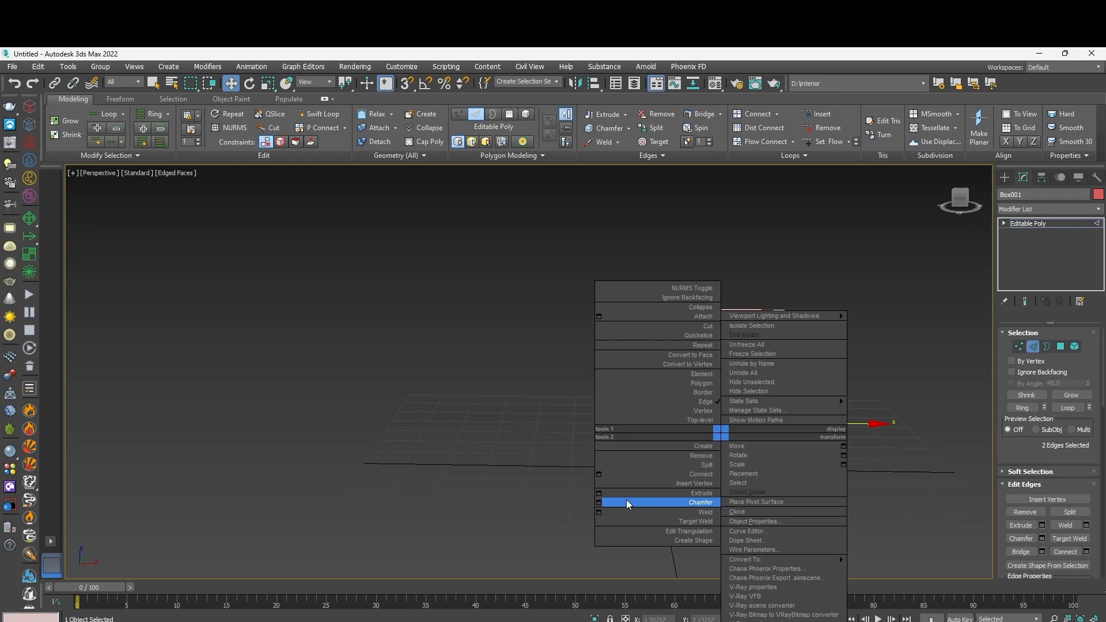
click(598, 502)
click(538, 410)
click(538, 410)
drag(538, 395, 538, 383)
alt+middle_drag(815, 351, 755, 430)
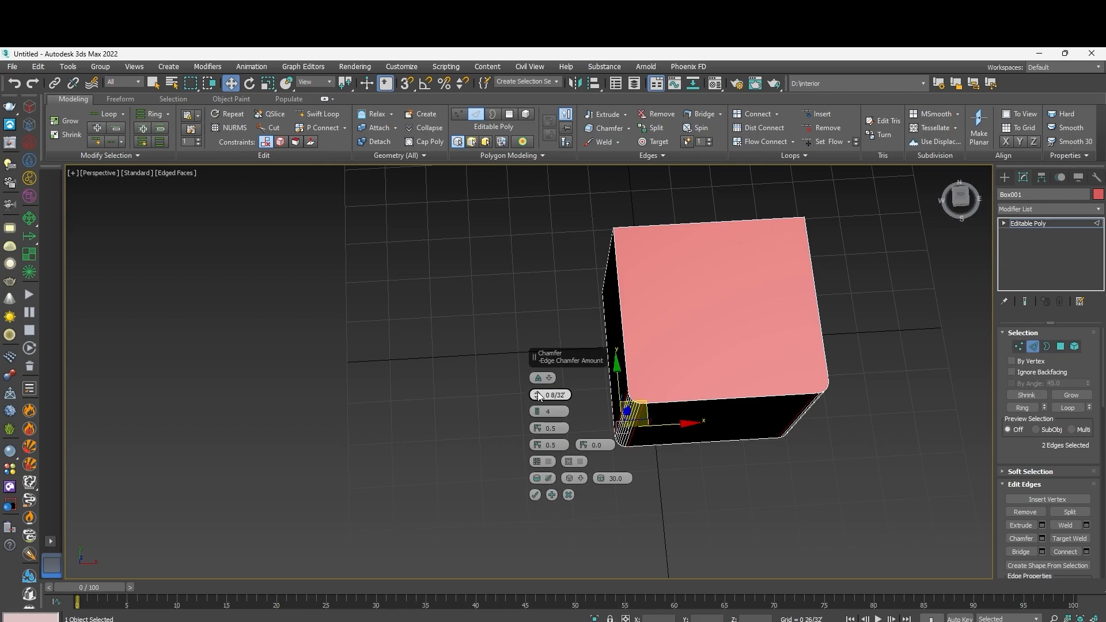
drag(537, 394, 546, 375)
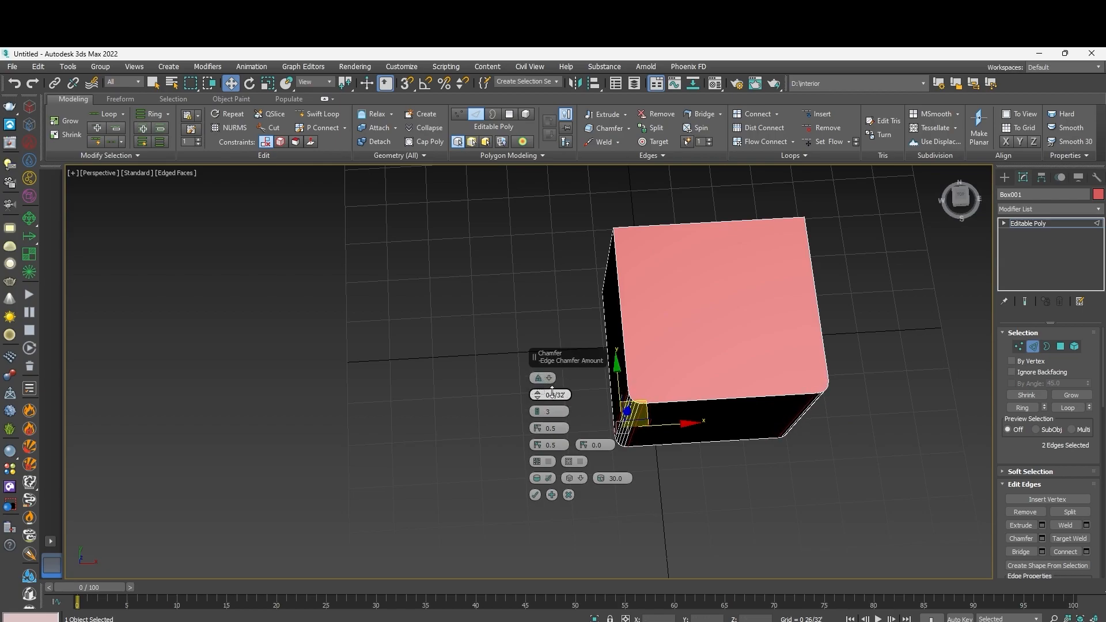
click(534, 494)
click(466, 455)
Chamfer all edges around the box's top face with 3 segments and a very small amount.
mouse_move(607, 449)
alt+middle_down()
mouse_move(594, 410)
mouse_move(599, 437)
alt+middle_up()
alt+middle_drag(715, 448, 717, 380)
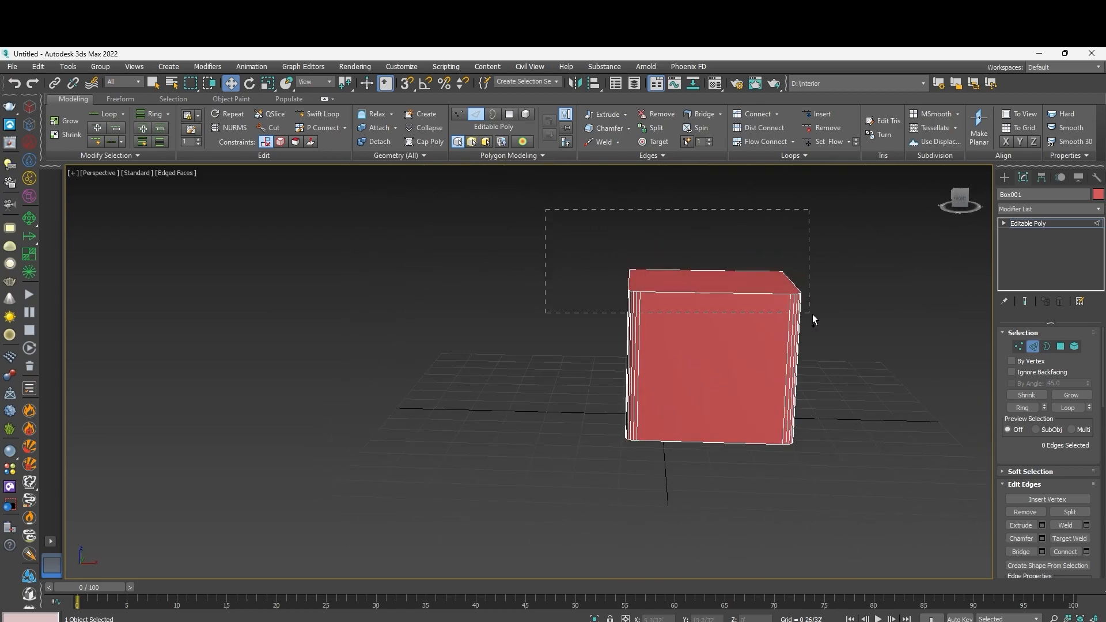
drag(811, 315, 809, 317)
alt+drag(513, 350, 834, 425)
scroll(735, 336, up, 3)
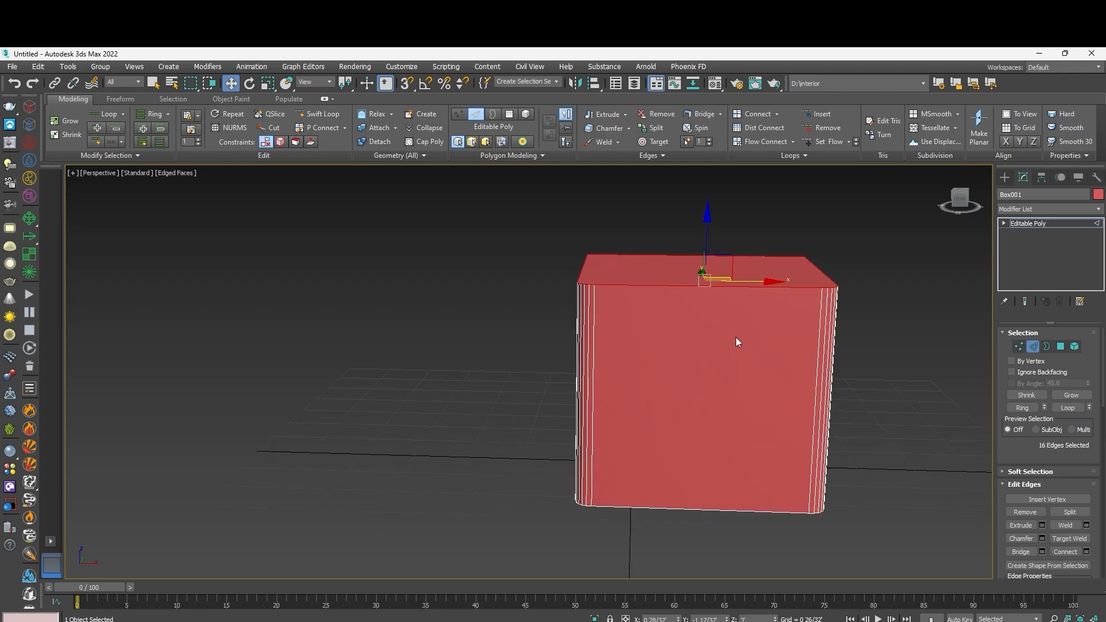
right_click(732, 333)
click(609, 403)
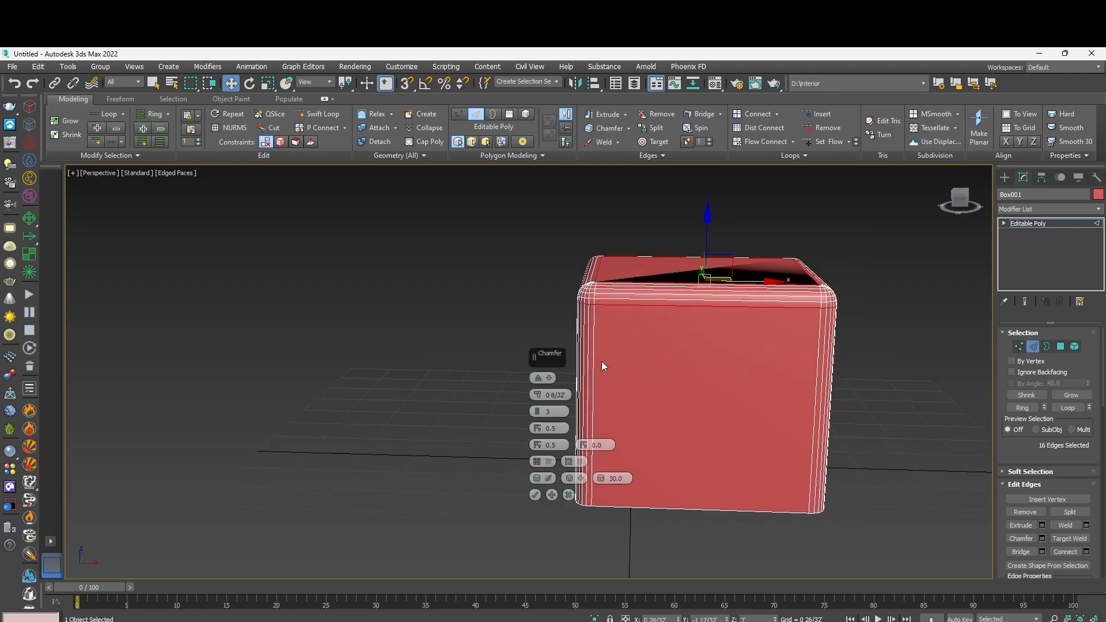
drag(537, 396, 536, 396)
click(534, 494)
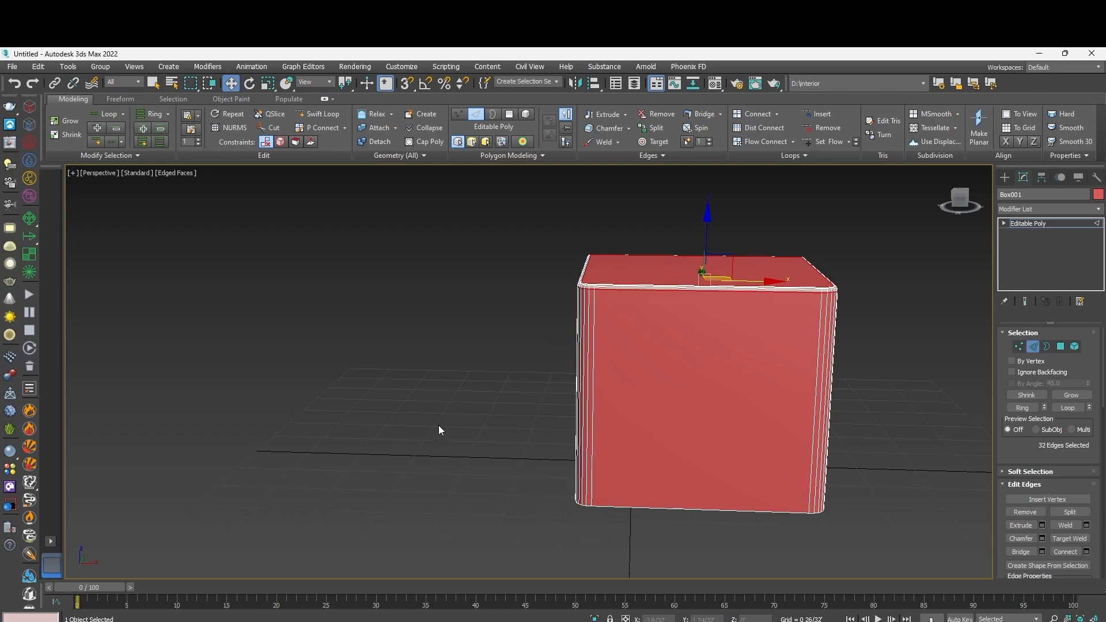
click(578, 391)
key(3)
scroll(750, 446, down, 2)
alt+middle_drag(750, 445, 753, 469)
key(F4)
key(F4)
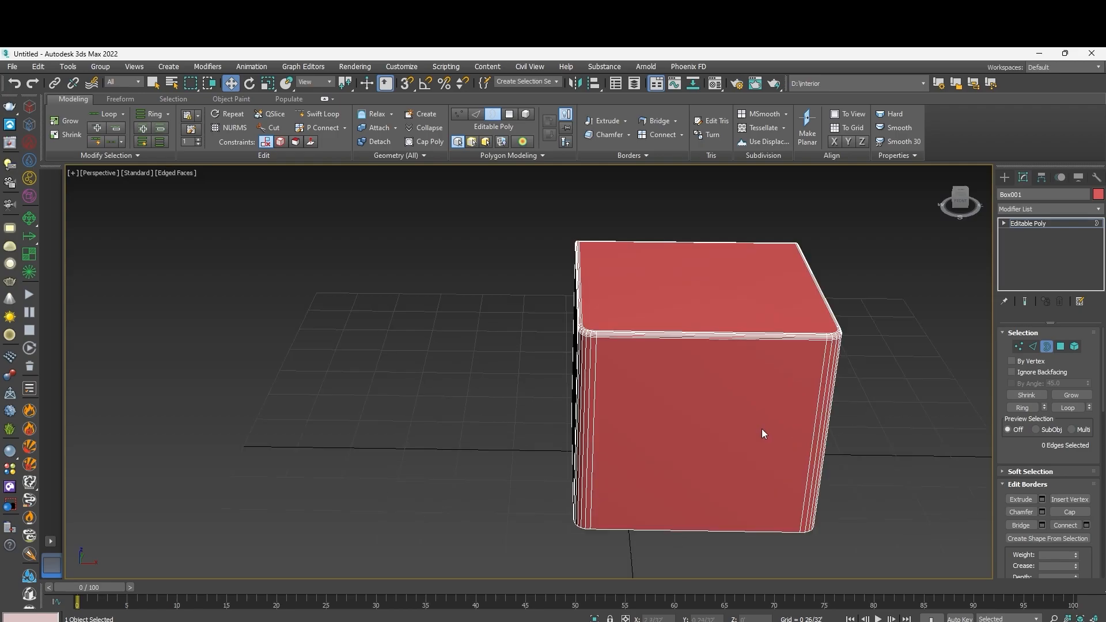
scroll(761, 429, down, 3)
Move the vertices on the box's back side toward the front to reduce its depth.
alt+middle_drag(764, 422, 900, 382)
click(1018, 346)
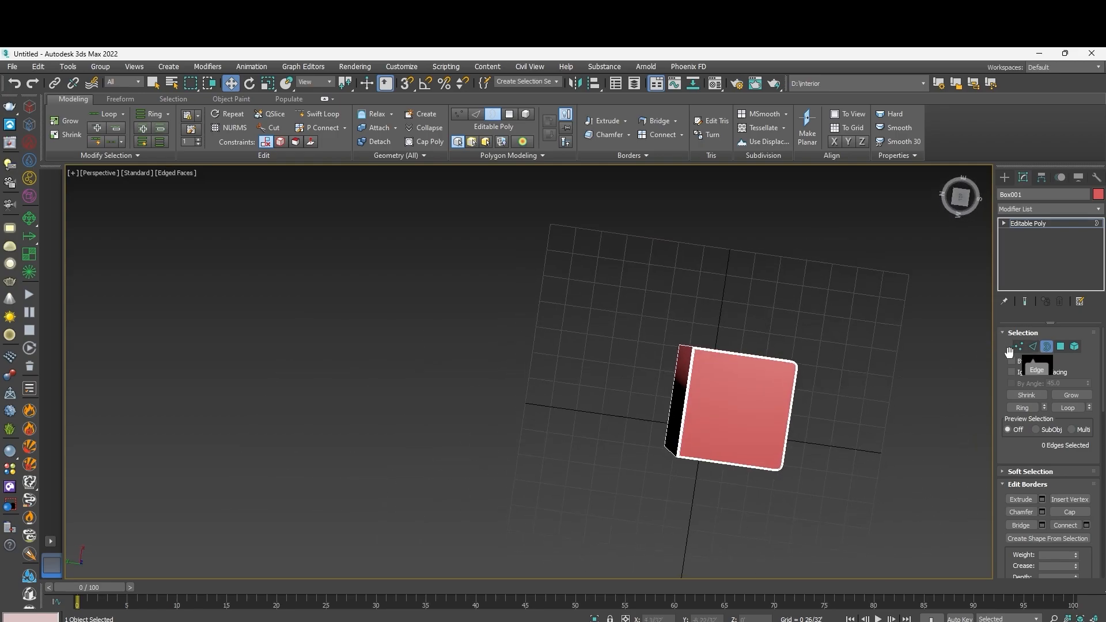
drag(594, 316, 630, 393)
drag(730, 505, 731, 504)
drag(634, 395, 666, 398)
click(849, 487)
alt+middle_drag(848, 487, 741, 392)
In the Front view, add three horizontal edge loops and one off-centre vertical loop to the box with Swift Loop.
key(alt+w)
click(312, 266)
key(alt+w)
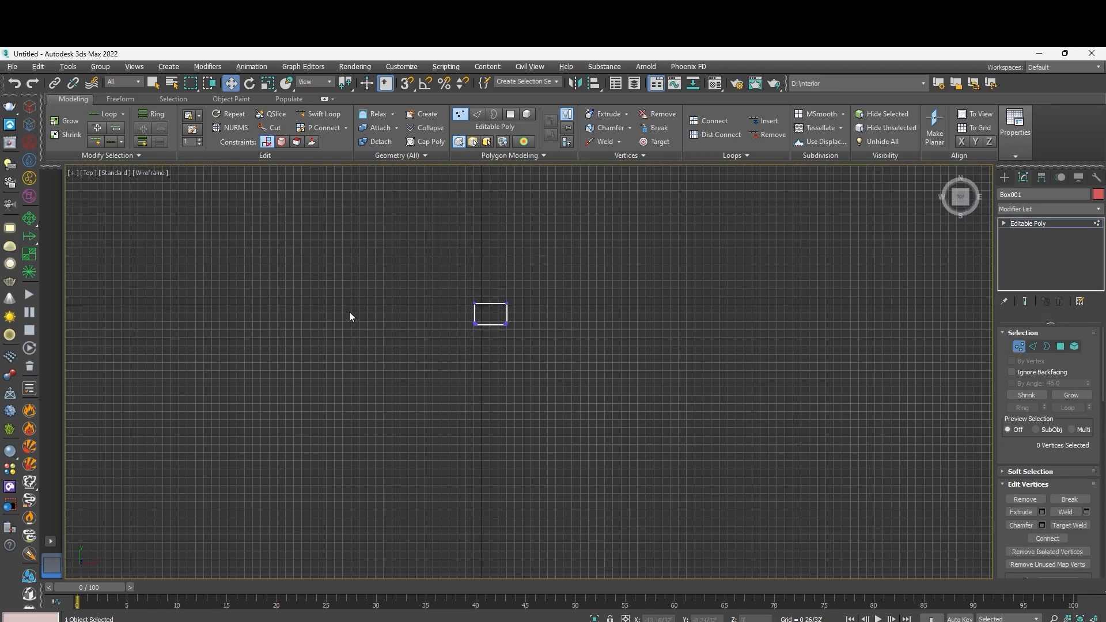
key(f)
scroll(602, 357, up, 4)
click(1039, 224)
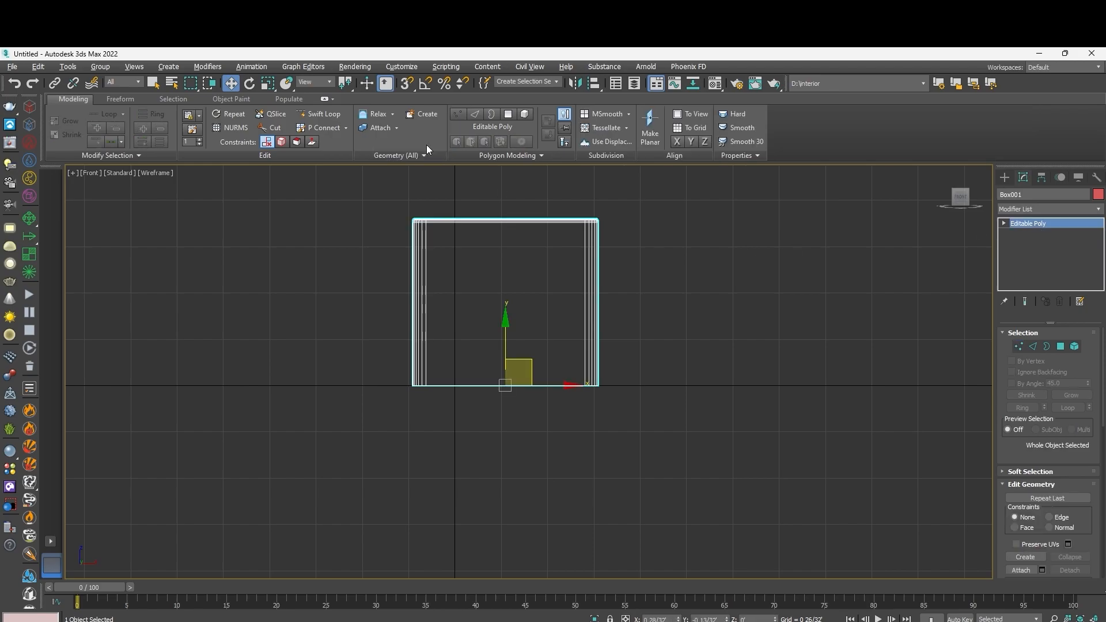
click(323, 115)
scroll(598, 241, up, 4)
middle_drag(602, 294, 641, 377)
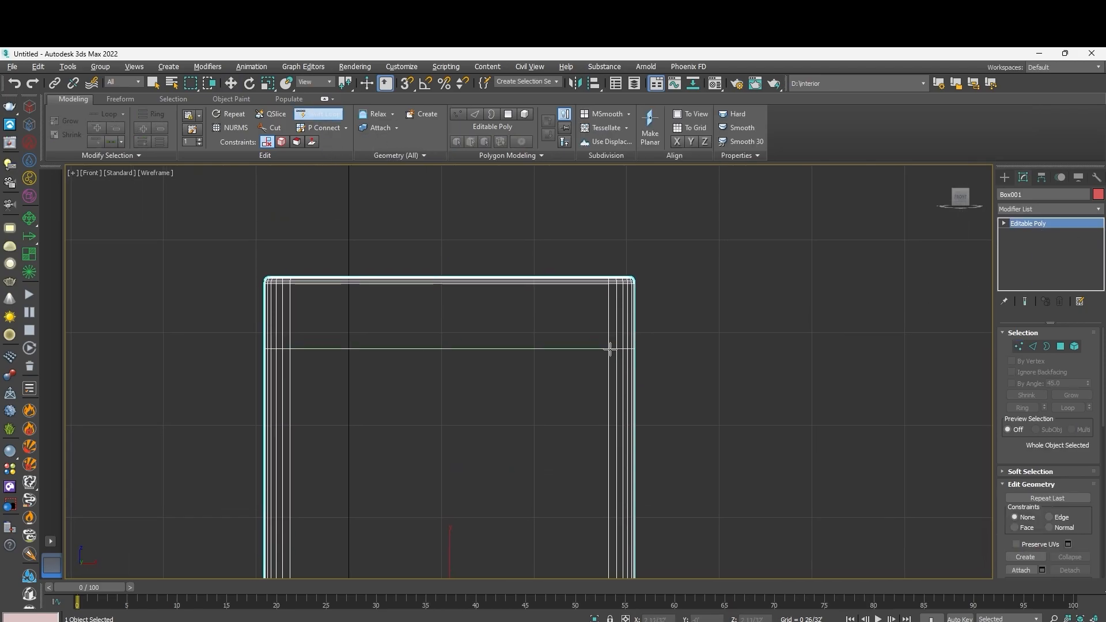
scroll(639, 349, down, 3)
click(524, 370)
click(596, 403)
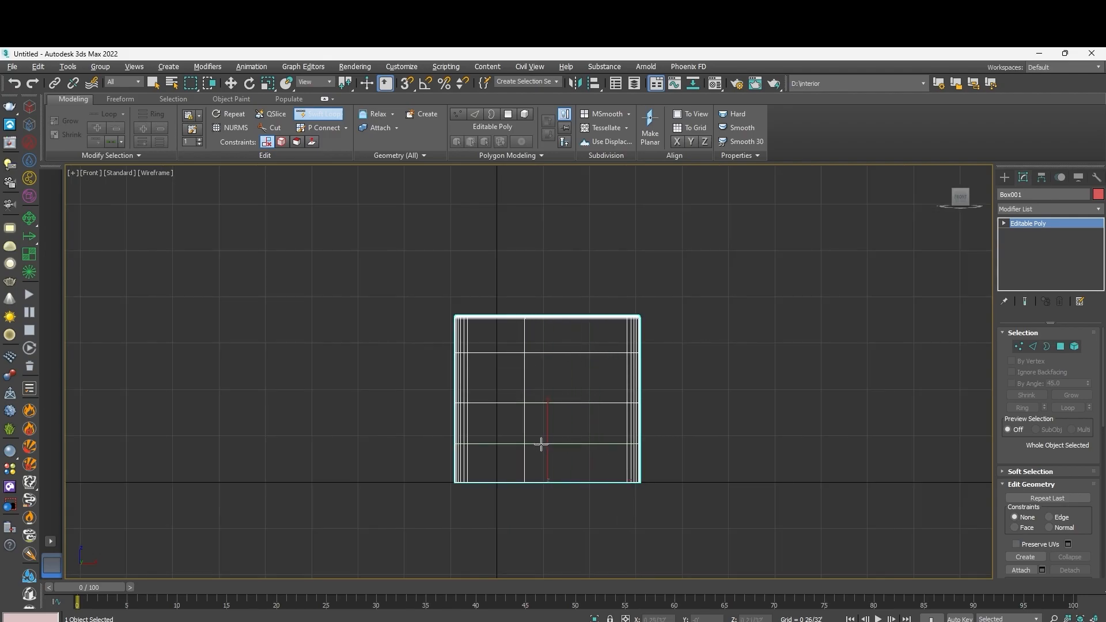
right_click(434, 205)
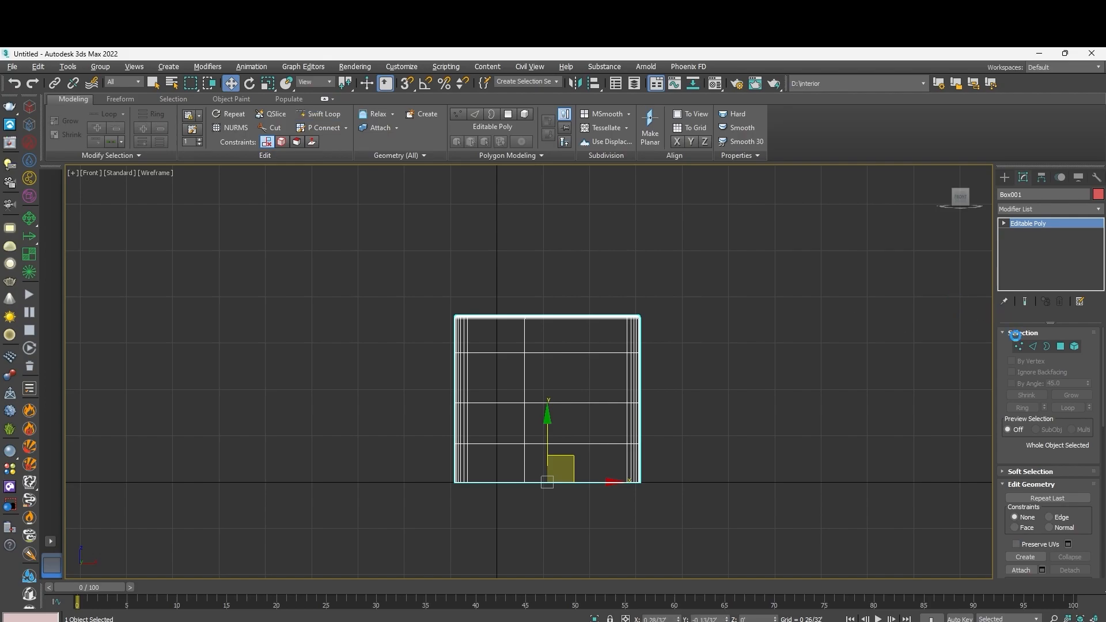
Move the upper and middle horizontal edge loops slightly higher on the box.
click(1033, 346)
click(573, 352)
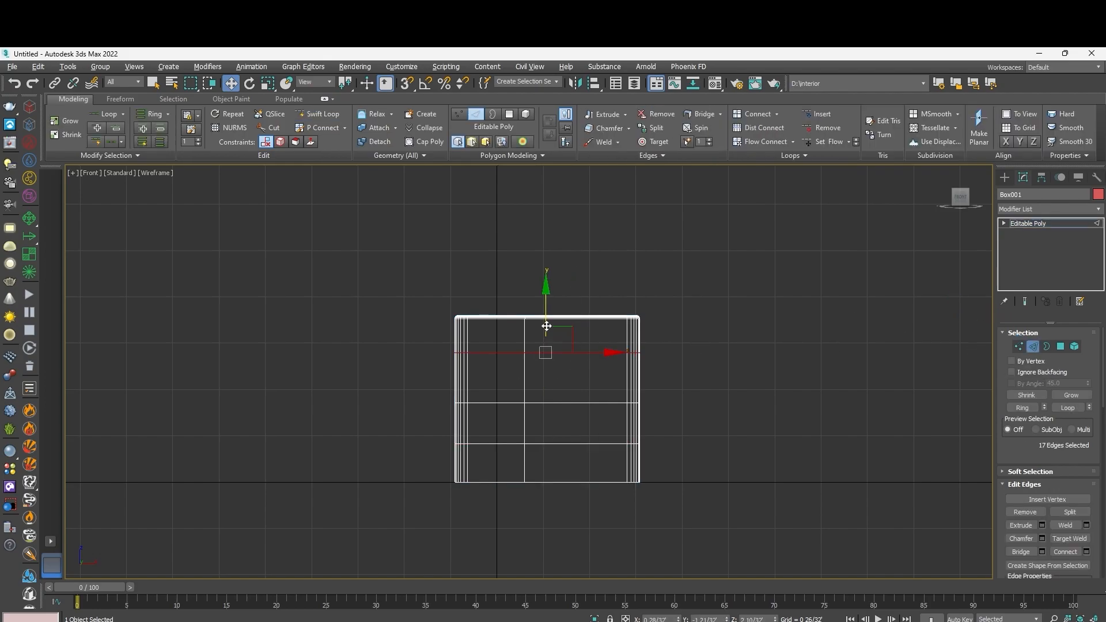
click(573, 402)
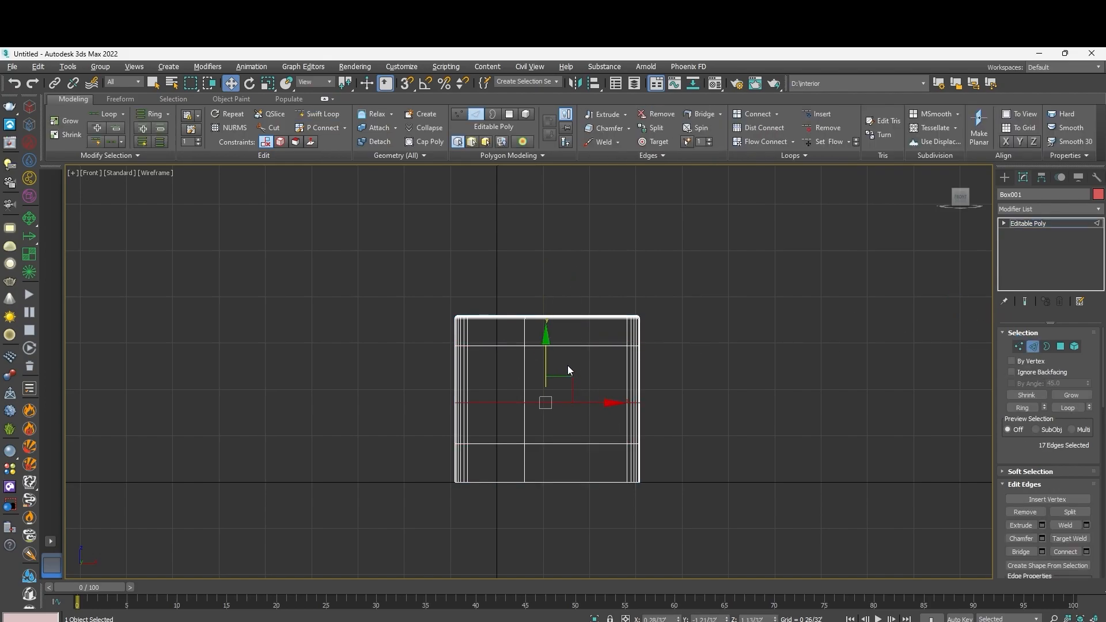
click(795, 388)
Add a parallel edge loop close beside the vertical loop and each of the three horizontal loops with Swift Loop.
scroll(580, 417, down, 3)
scroll(561, 389, up, 3)
scroll(565, 375, up, 8)
double_click(473, 233)
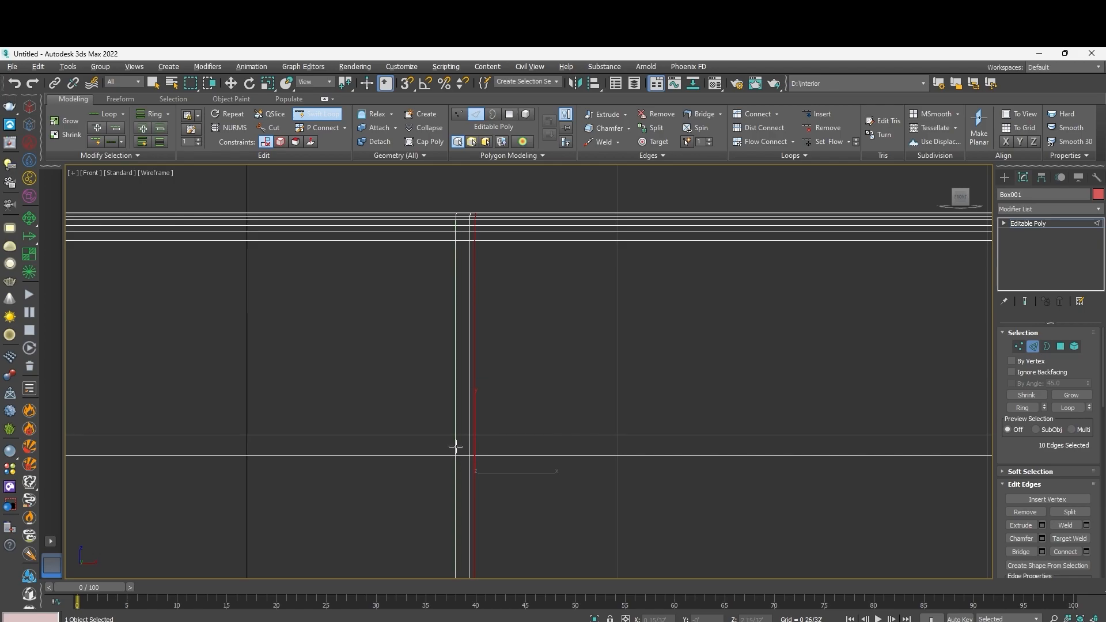
click(474, 447)
scroll(479, 448, down, 5)
scroll(493, 501, up, 6)
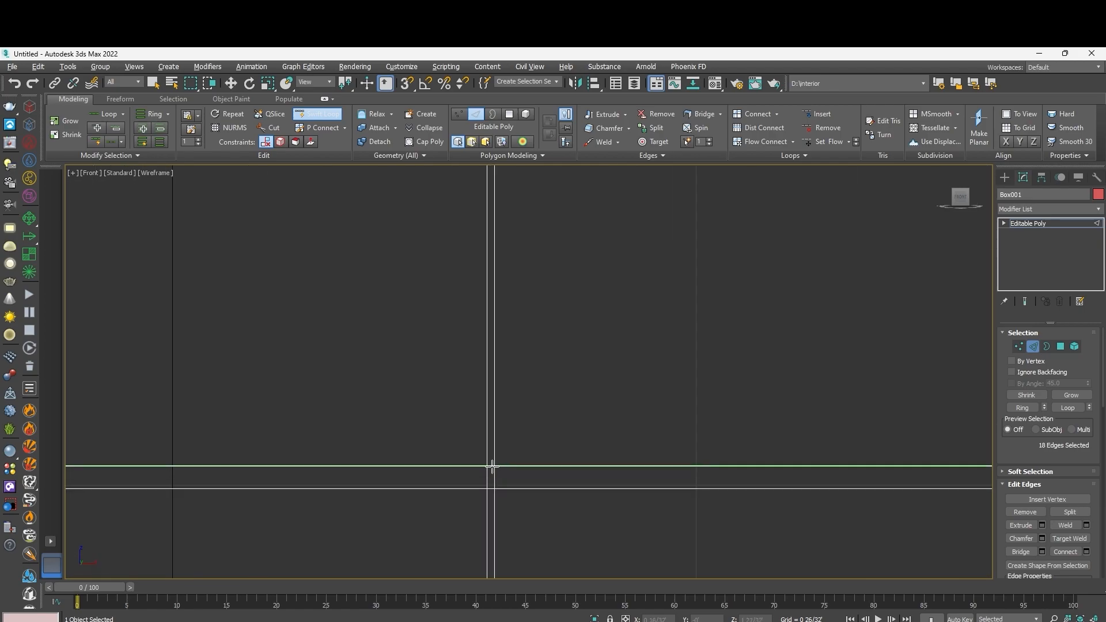
scroll(496, 389, down, 5)
scroll(496, 476, up, 4)
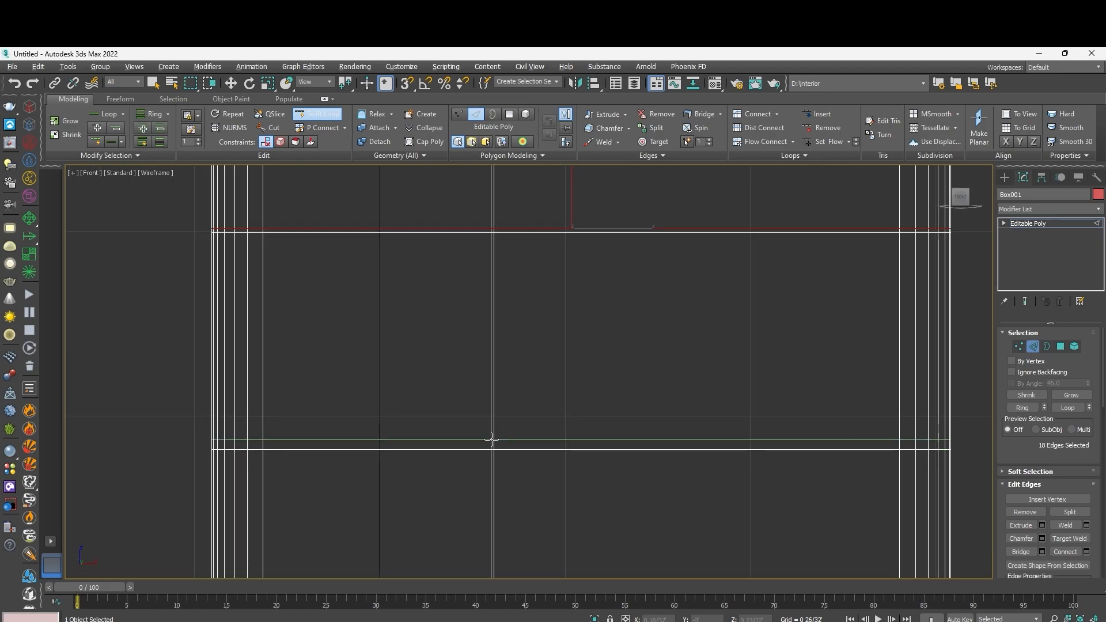
scroll(496, 362, down, 4)
key(w)
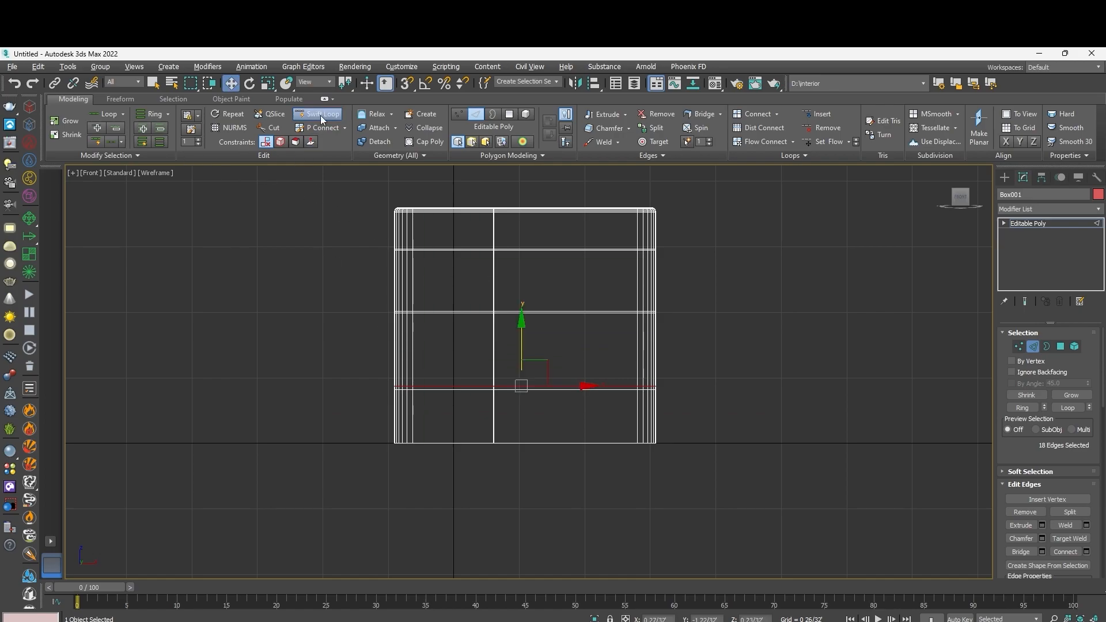
Clear the edge selection and return to the Perspective view of the box.
scroll(455, 380, up, 4)
scroll(432, 321, up, 3)
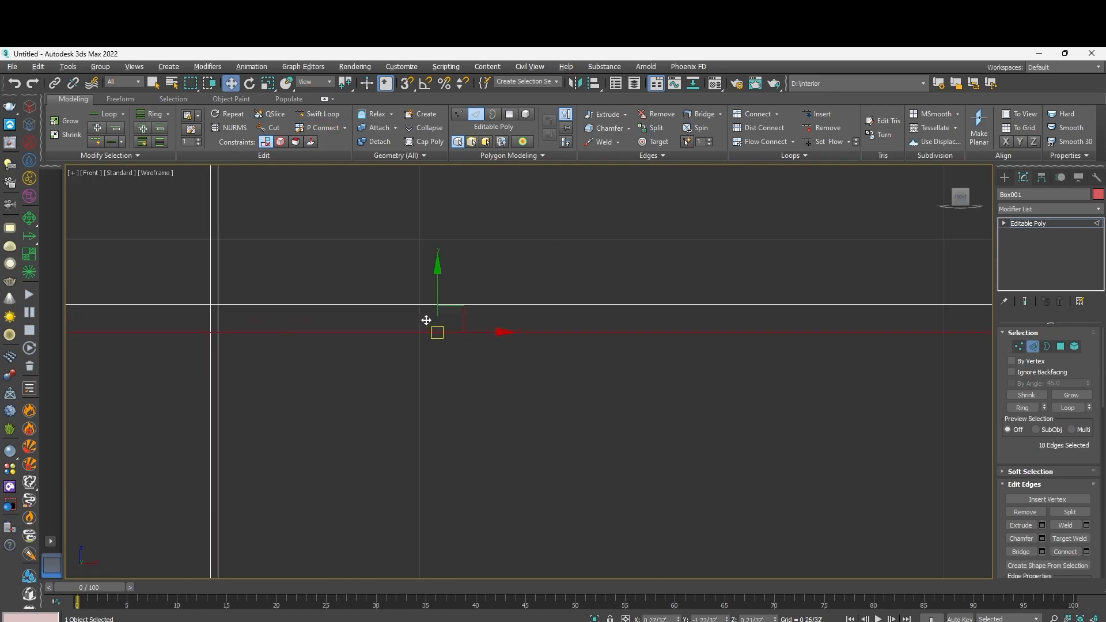
scroll(442, 378, down, 6)
click(167, 358)
key(alt+w)
key(alt+w)
scroll(723, 403, up, 10)
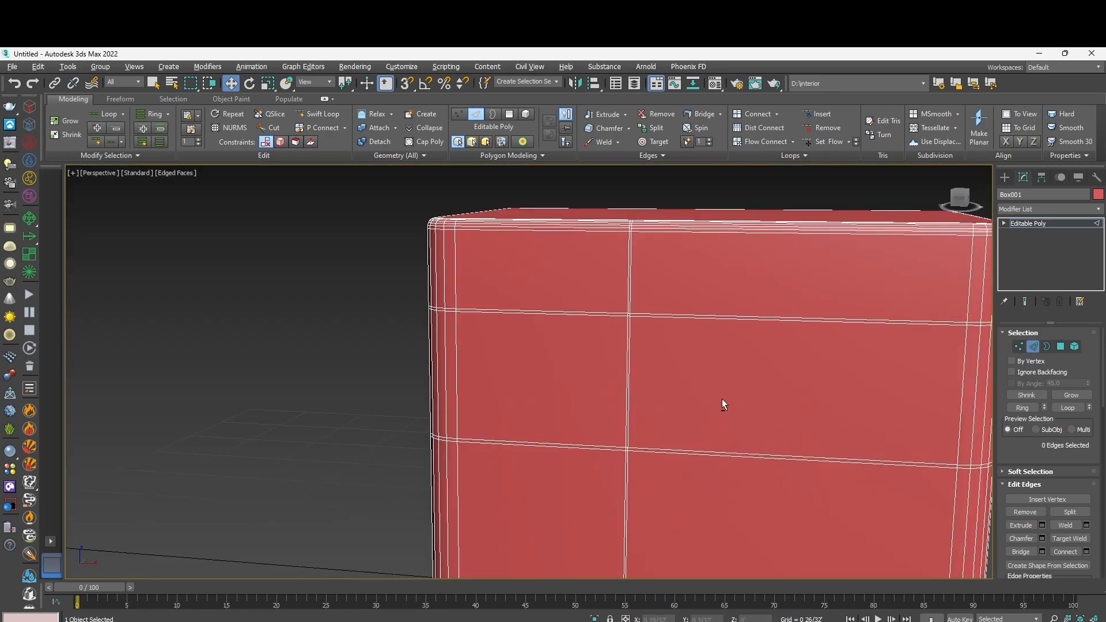
Add an edge loop close below the box's rounded top edge with Swift Loop.
click(1060, 346)
scroll(796, 313, up, 3)
scroll(776, 330, down, 3)
alt+middle_drag(775, 331, 713, 322)
click(318, 114)
scroll(926, 211, up, 5)
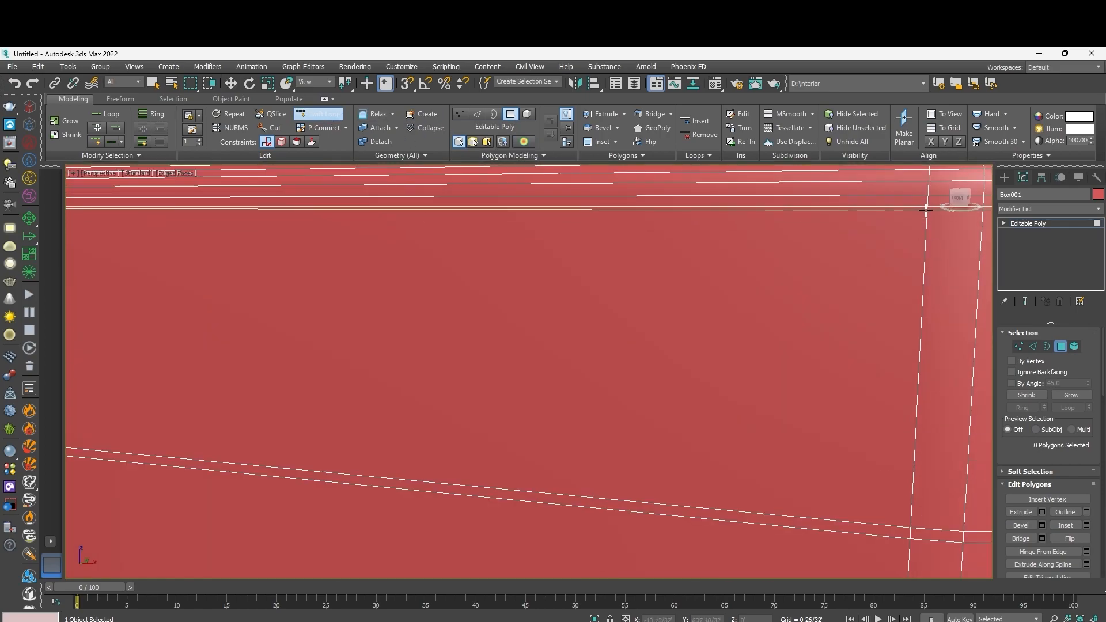
scroll(925, 208, down, 4)
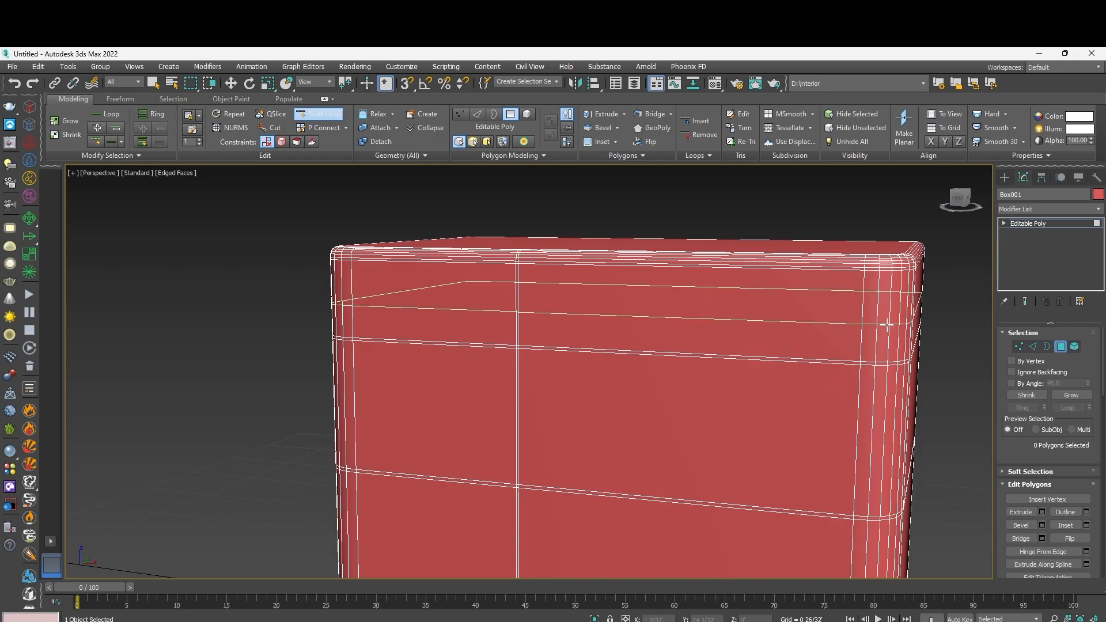
scroll(838, 200, up, 3)
scroll(839, 200, down, 3)
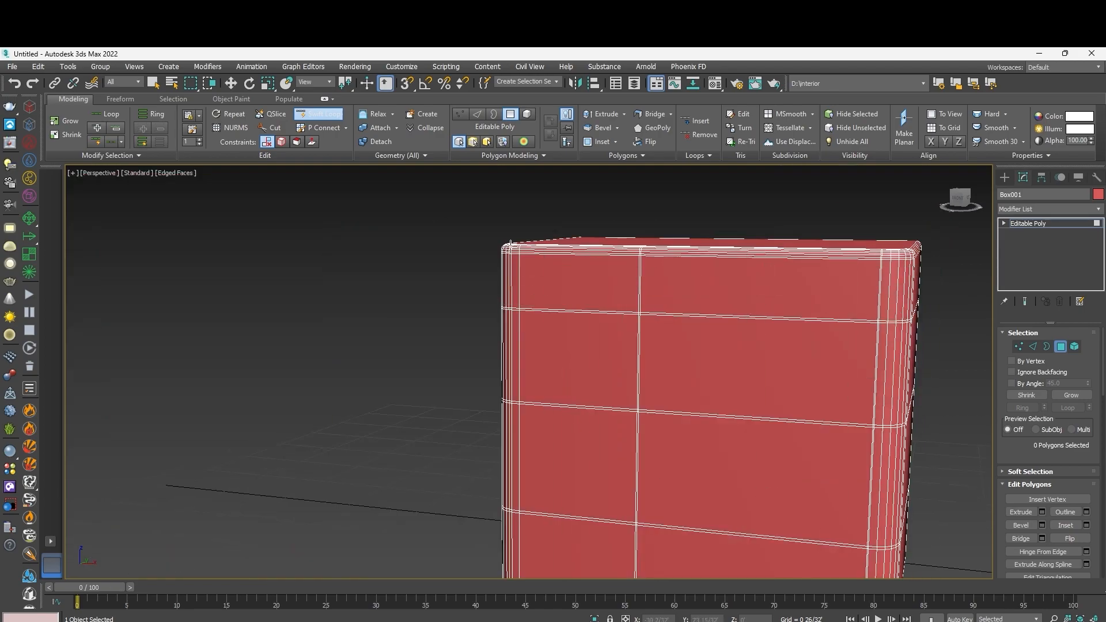
scroll(553, 291, up, 3)
key(w)
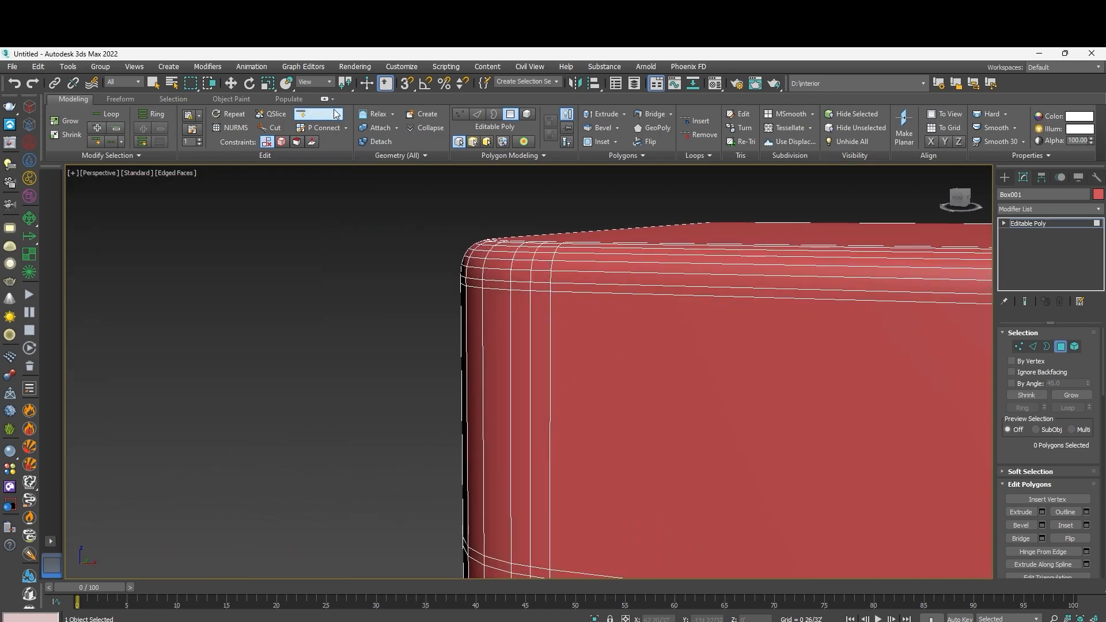
Select the narrow polygons along the seam below the front's rounded top edge and the vertical strip directly beneath their crossing.
scroll(415, 216, down, 4)
scroll(441, 363, up, 4)
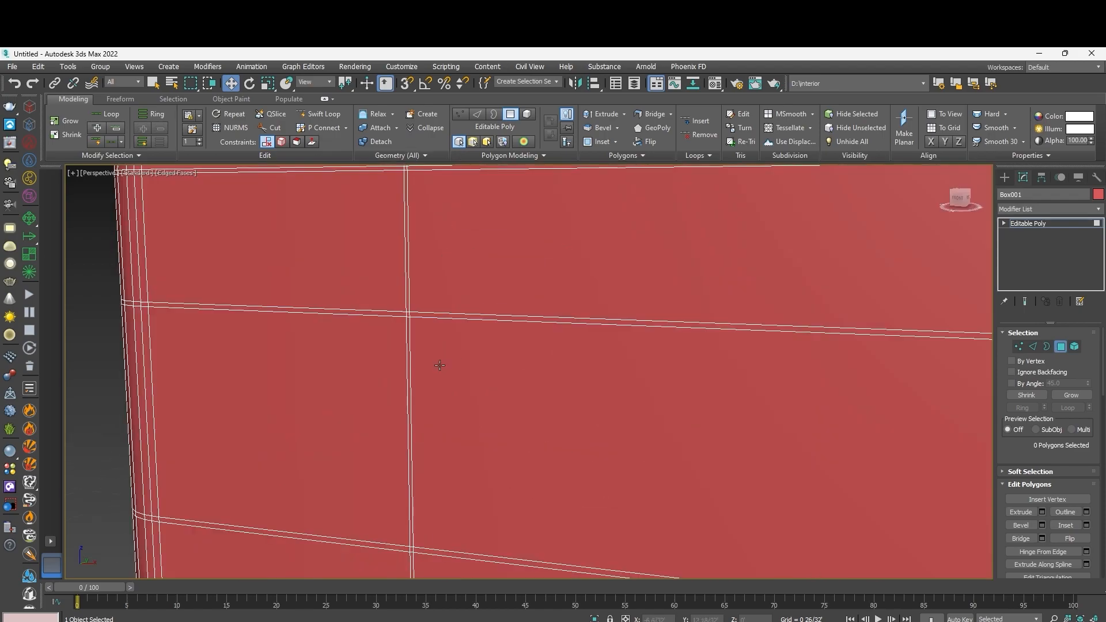
middle_drag(389, 206, 420, 289)
scroll(426, 262, up, 2)
click(431, 267)
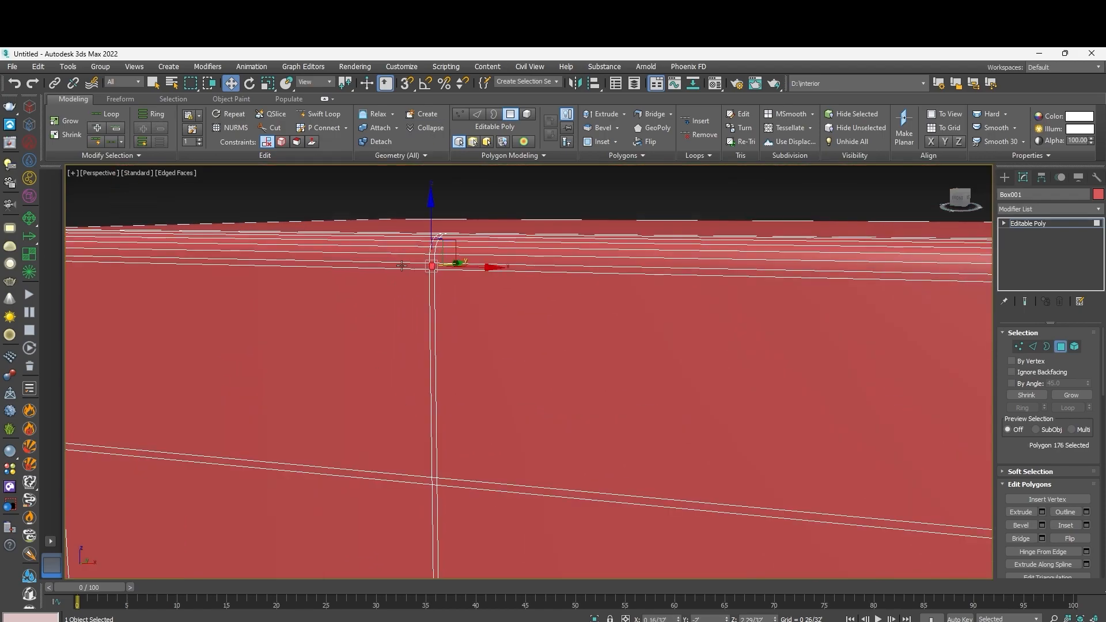
ctrl+click(401, 266)
ctrl+click(461, 268)
ctrl+click(436, 291)
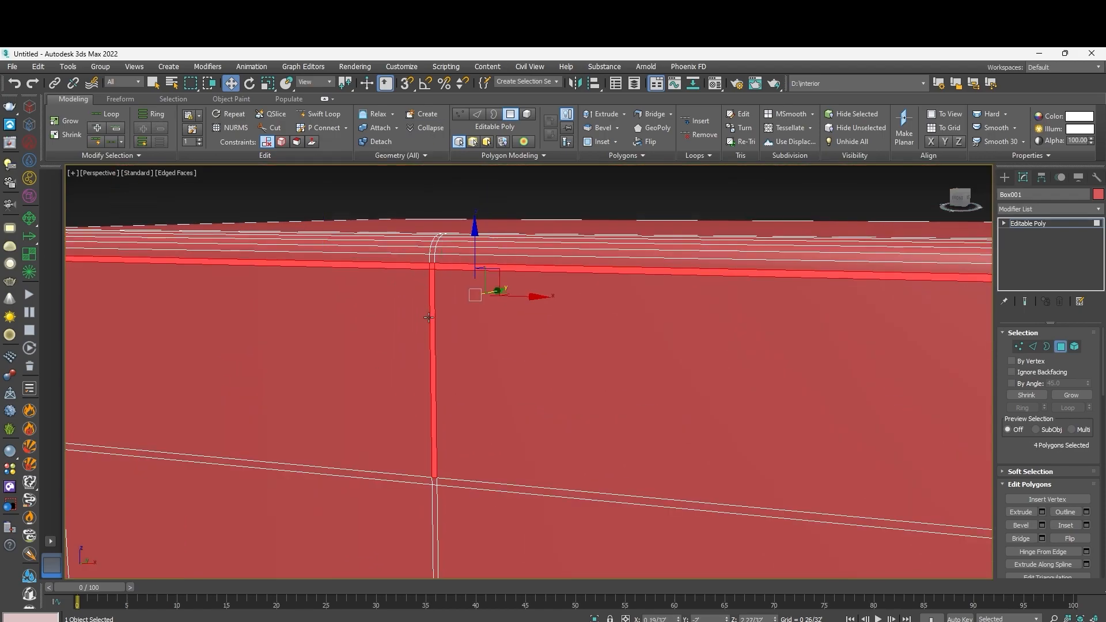
Add the upper horizontal seam's polygons, its crossing and the vertical strip below it to the selection.
ctrl+click(407, 475)
ctrl+click(458, 485)
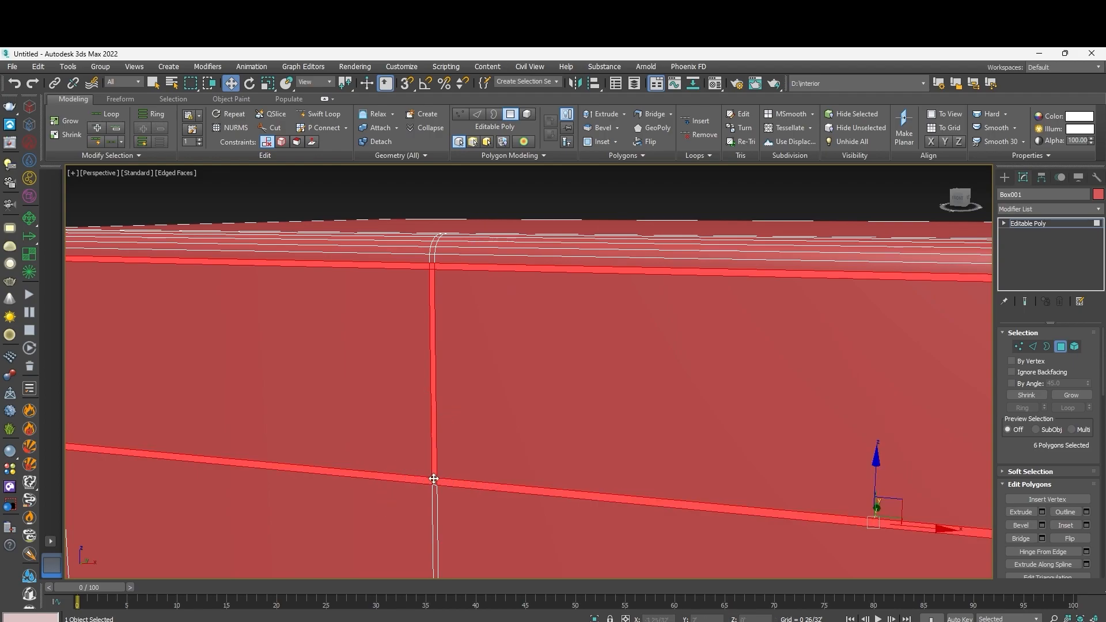
ctrl+click(434, 481)
ctrl+click(435, 497)
scroll(423, 443, down, 4)
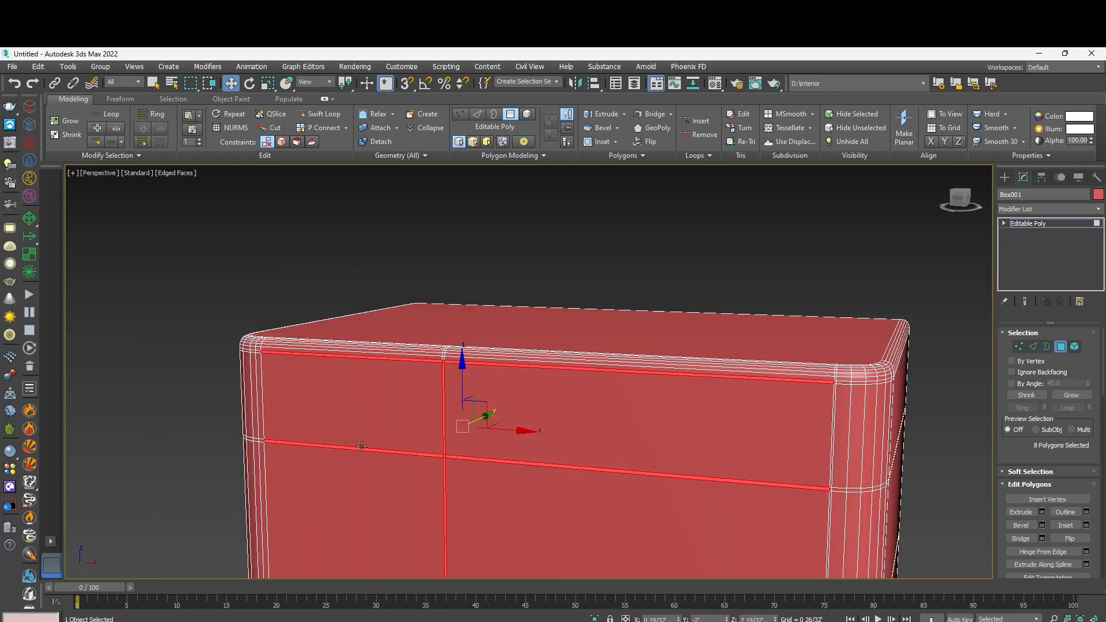
scroll(234, 455, up, 6)
ctrl+click(391, 369)
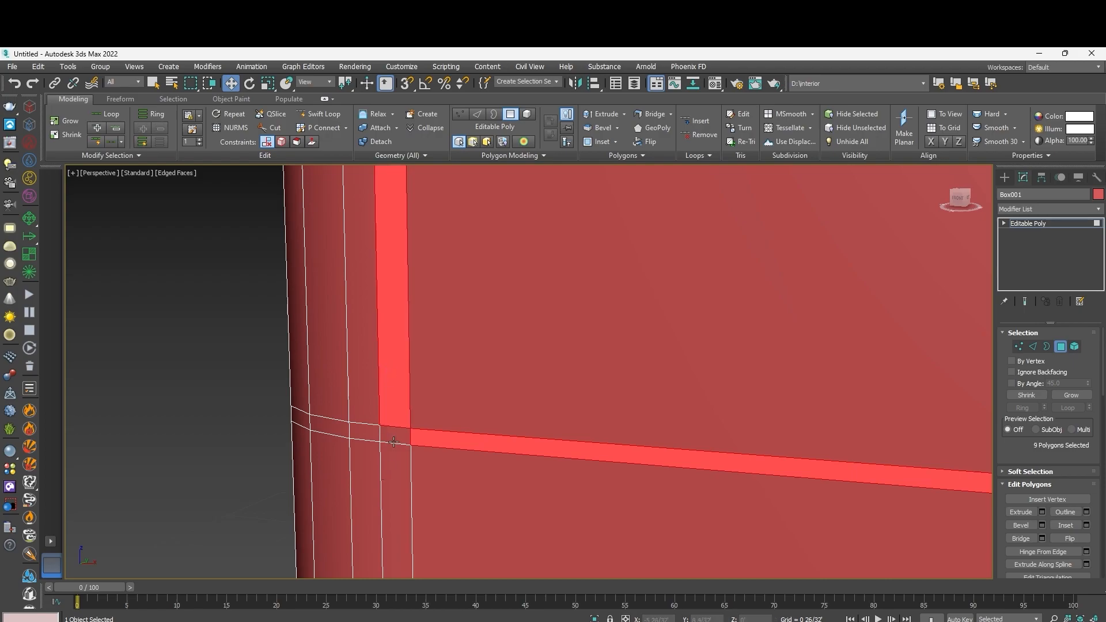
alt+click(398, 427)
scroll(397, 425, down, 5)
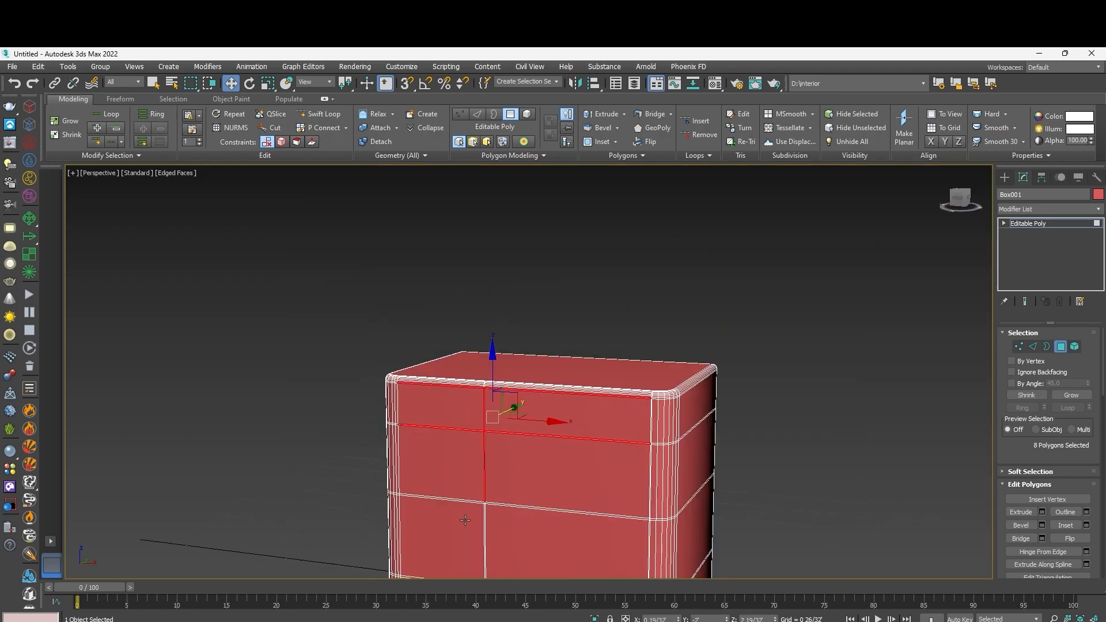
Add the middle horizontal seam's polygons, its crossing and the vertical strip below it to the selection.
scroll(464, 520, up, 8)
ctrl+click(518, 469)
ctrl+click(533, 472)
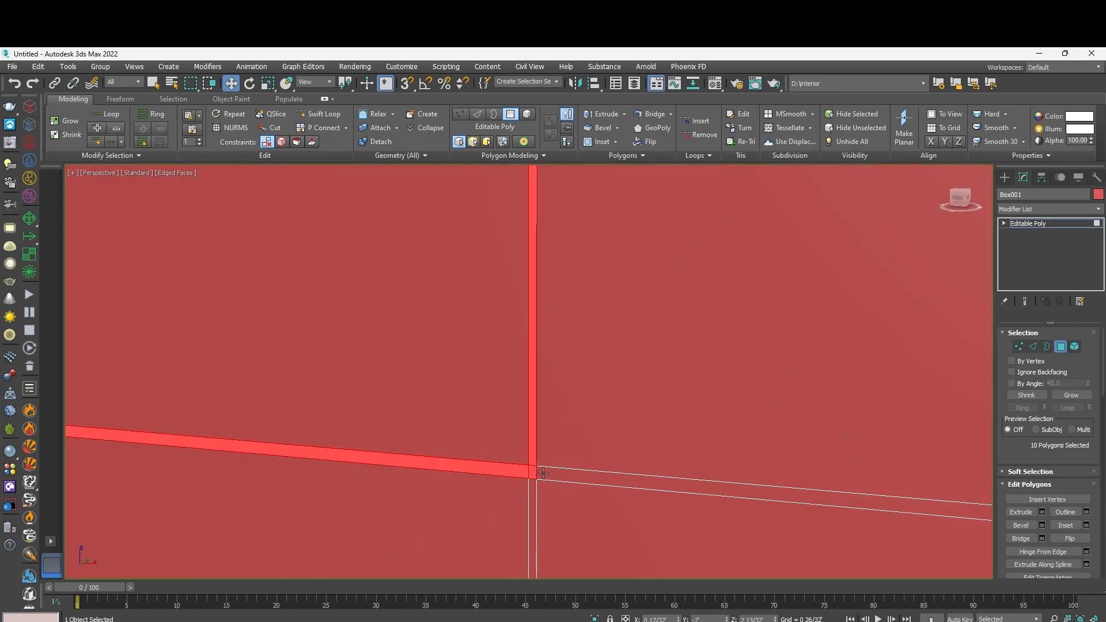
ctrl+click(541, 474)
ctrl+click(525, 496)
key(ctrl+z)
ctrl+click(533, 496)
Add the lowest horizontal seam's polygons, its crossing and the vertical strip running down to the base to the selection.
scroll(497, 459, down, 5)
middle_drag(607, 530, 607, 392)
scroll(474, 363, up, 6)
ctrl+click(473, 363)
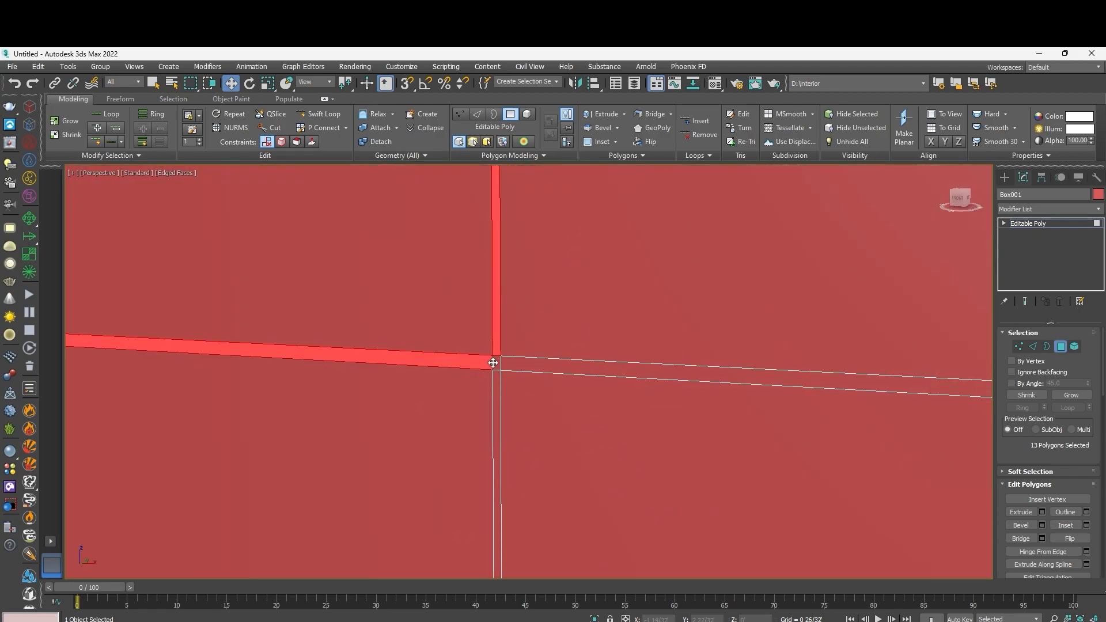
ctrl+click(497, 363)
ctrl+click(497, 397)
ctrl+click(516, 368)
scroll(606, 415, down, 6)
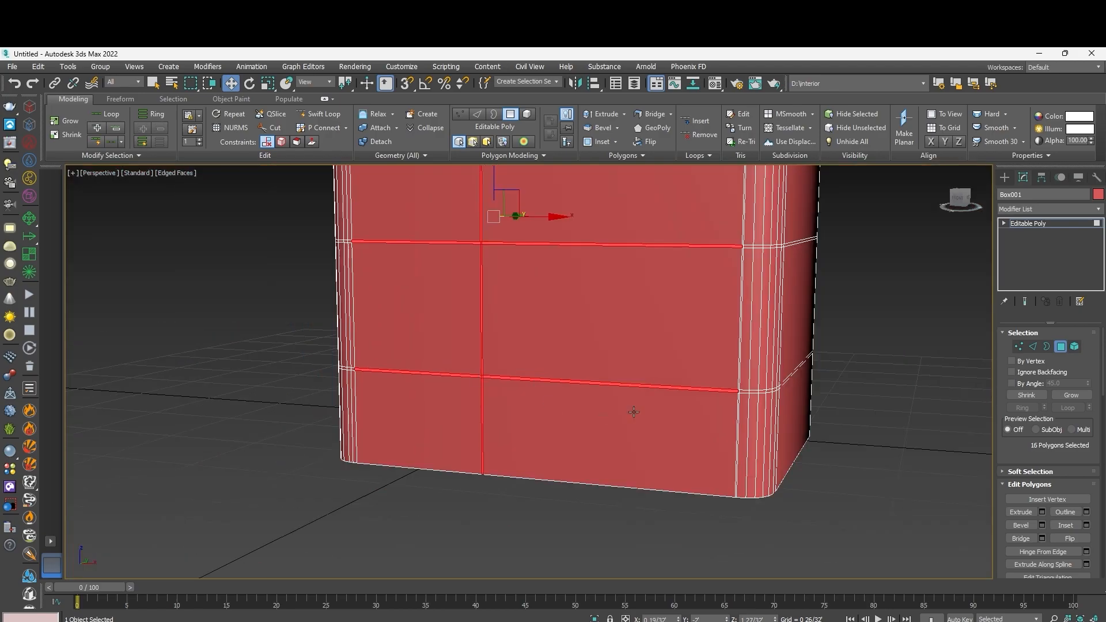
Add the lower polygons of the narrow vertical strip beside the front's right rounded corner to the selection.
scroll(741, 395, up, 6)
ctrl+click(734, 395)
key(ctrl+z)
ctrl+click(730, 397)
ctrl+click(729, 380)
ctrl+click(729, 356)
Extend the selection up the narrow strip beside the right rounded corner to the front's top seam.
scroll(728, 356, down, 5)
middle_drag(712, 247, 735, 426)
scroll(735, 426, up, 4)
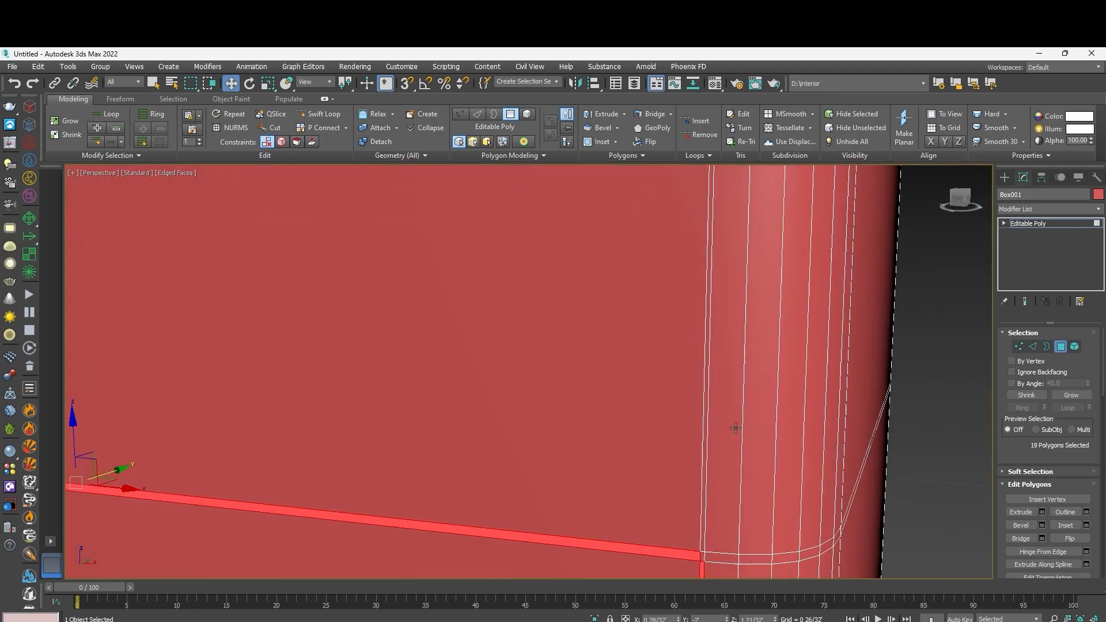
scroll(666, 406, down, 4)
middle_drag(682, 449, 716, 363)
scroll(716, 362, up, 4)
ctrl+click(688, 413)
ctrl+click(691, 387)
scroll(690, 387, down, 5)
middle_drag(687, 403, 688, 441)
scroll(688, 441, up, 4)
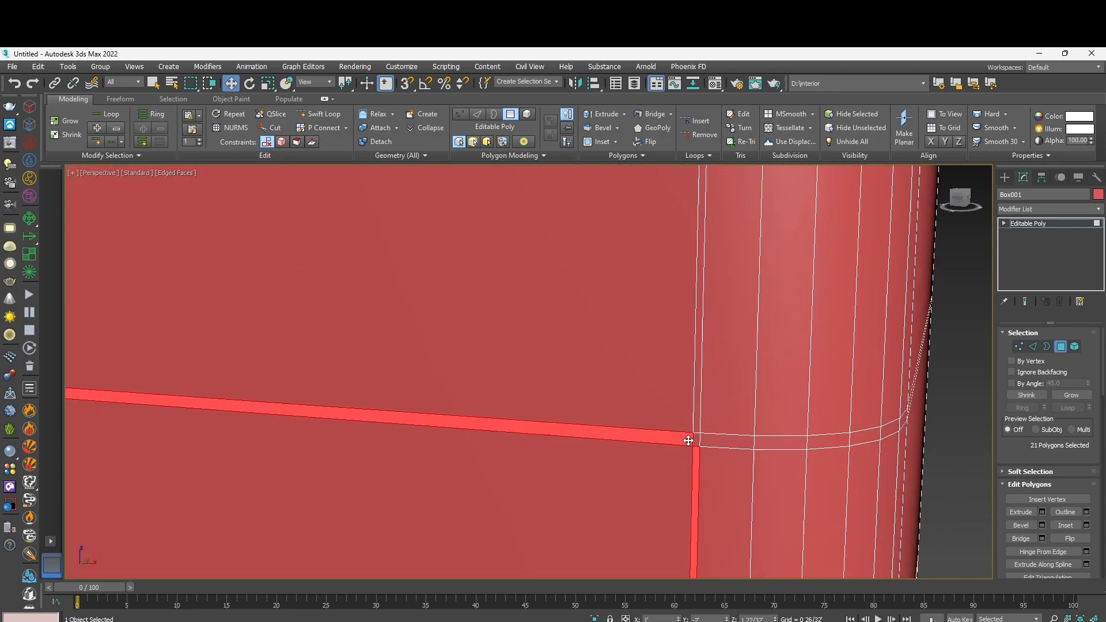
ctrl+click(694, 410)
scroll(695, 403, down, 5)
scroll(689, 306, up, 4)
scroll(647, 279, down, 5)
Extrude the selected seam strips slightly inward as a group to recess them into the front.
mouse_move(600, 321)
alt+middle_down()
mouse_move(538, 323)
mouse_move(585, 313)
alt+middle_up()
scroll(576, 306, up, 5)
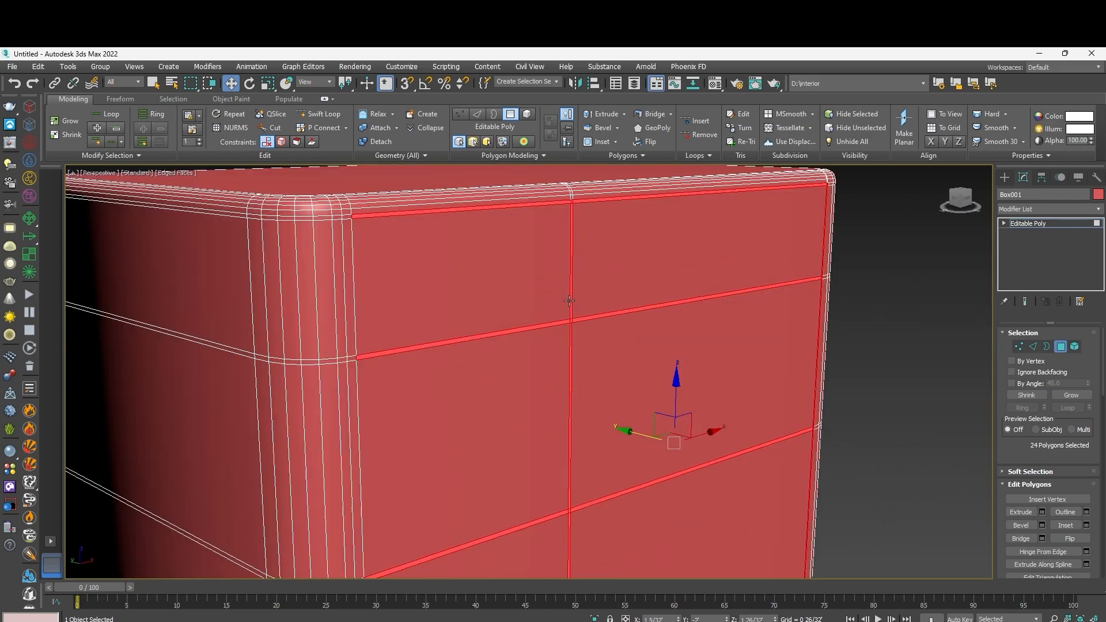
right_click(489, 282)
click(469, 316)
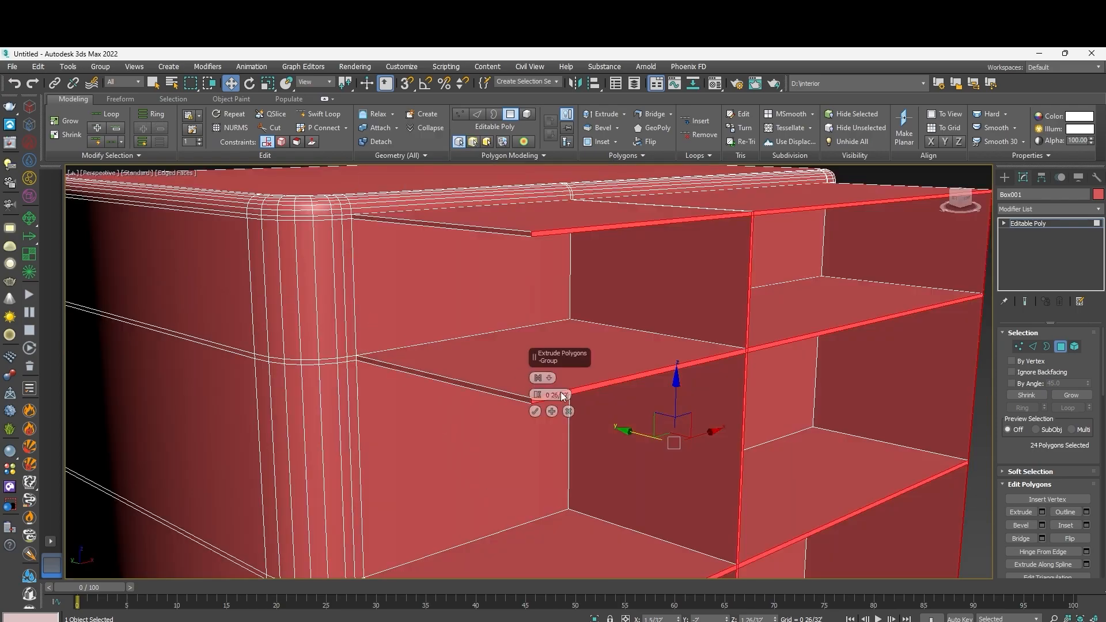
drag(535, 401, 544, 453)
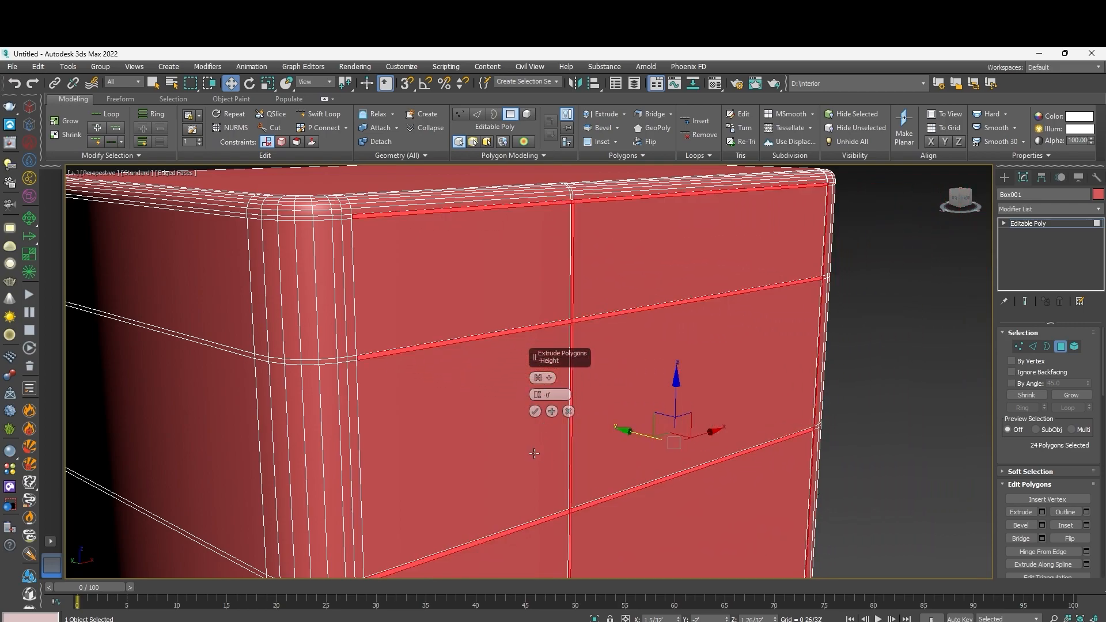
drag(537, 398, 539, 403)
click(535, 412)
Clear the polygon selection, leave polygon editing and examine the seams across the box's front.
click(835, 381)
scroll(835, 381, down, 5)
alt+middle_drag(835, 382, 882, 392)
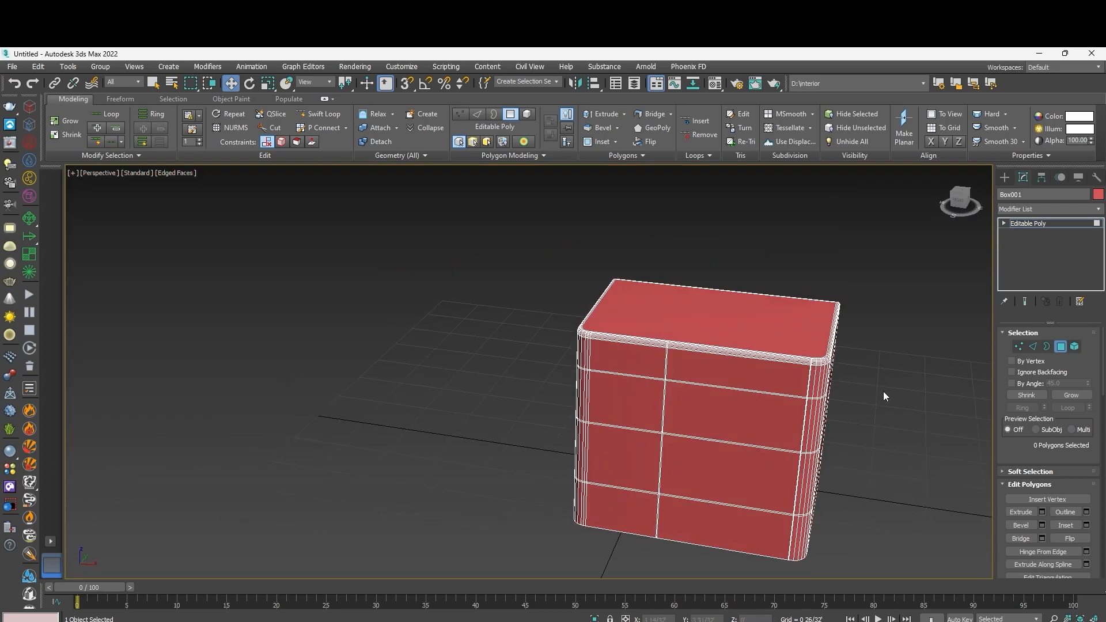
click(1044, 226)
click(861, 369)
scroll(723, 382, up, 5)
scroll(680, 355, down, 5)
alt+middle_drag(680, 355, 683, 323)
click(730, 237)
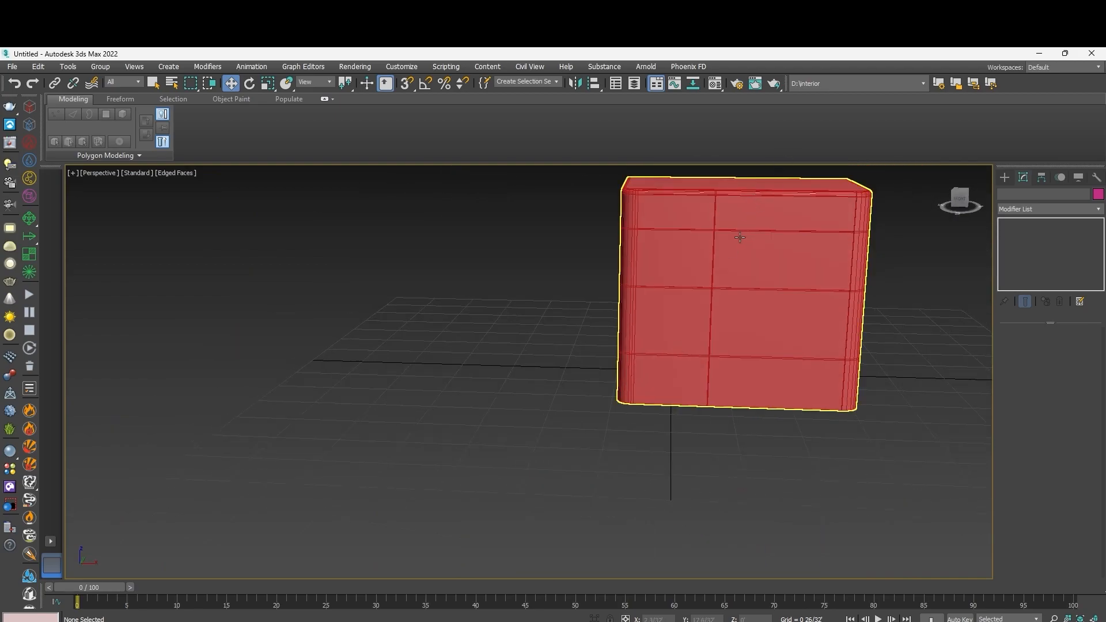
scroll(729, 231, up, 5)
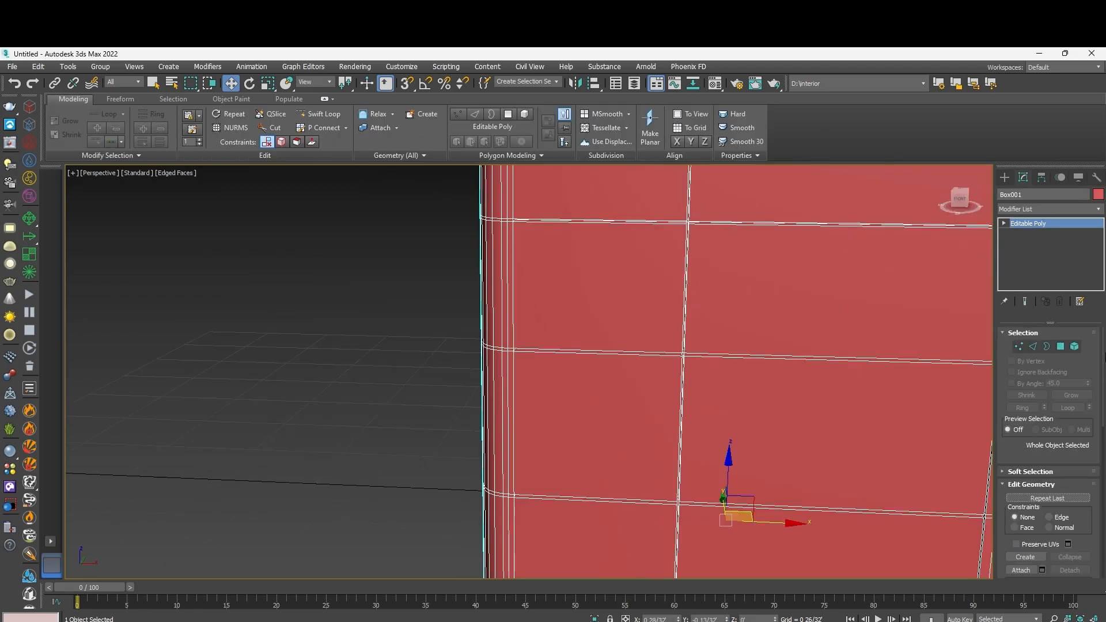
Restore the seam strip selection in polygon mode, leaving out the upper vertical strip.
click(1059, 345)
scroll(765, 293, down, 5)
scroll(802, 284, up, 5)
key(ctrl+a)
alt+click(789, 228)
scroll(778, 291, down, 5)
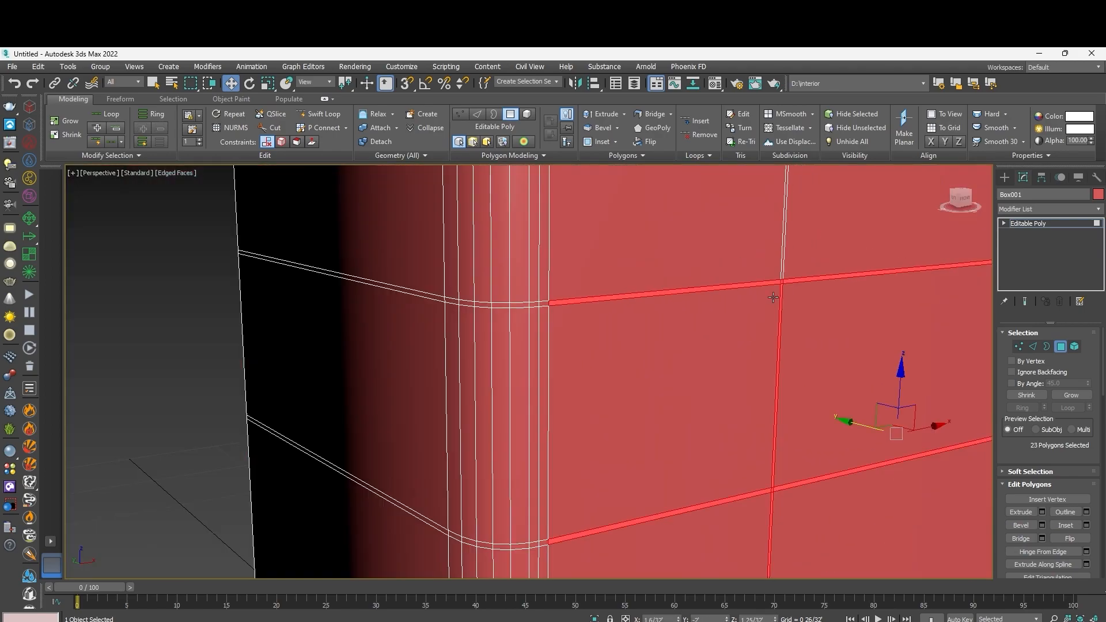
Extrude the selected seam strips again with the same settings and clear the polygon selection.
middle_drag(776, 314, 670, 348)
scroll(615, 319, up, 4)
right_click(626, 320)
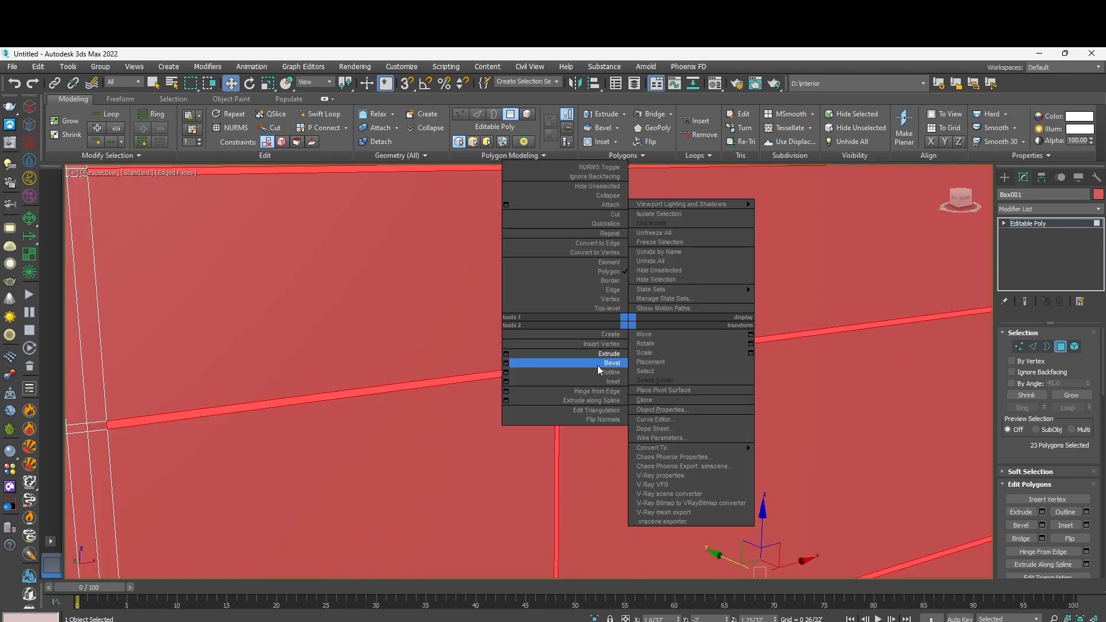
click(505, 354)
click(535, 412)
scroll(544, 397, down, 8)
key(ctrl+d)
Draw a straight horizontal spline line just in front of the box in the maximized Top view.
scroll(589, 393, up, 3)
key(alt+w)
click(311, 259)
key(alt+w)
scroll(490, 308, up, 6)
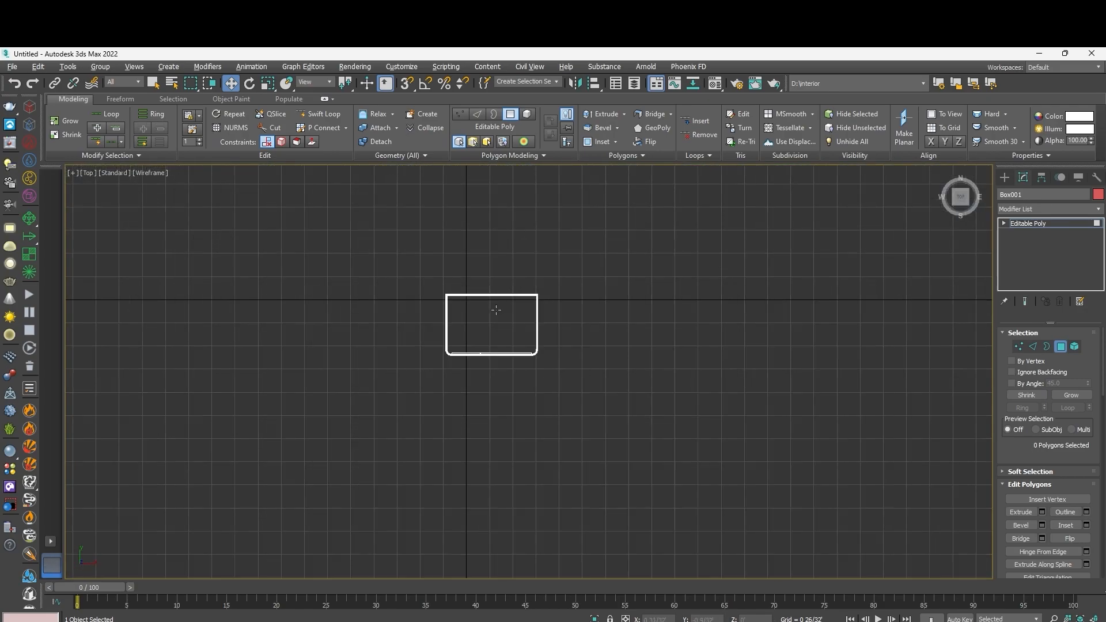
click(1004, 176)
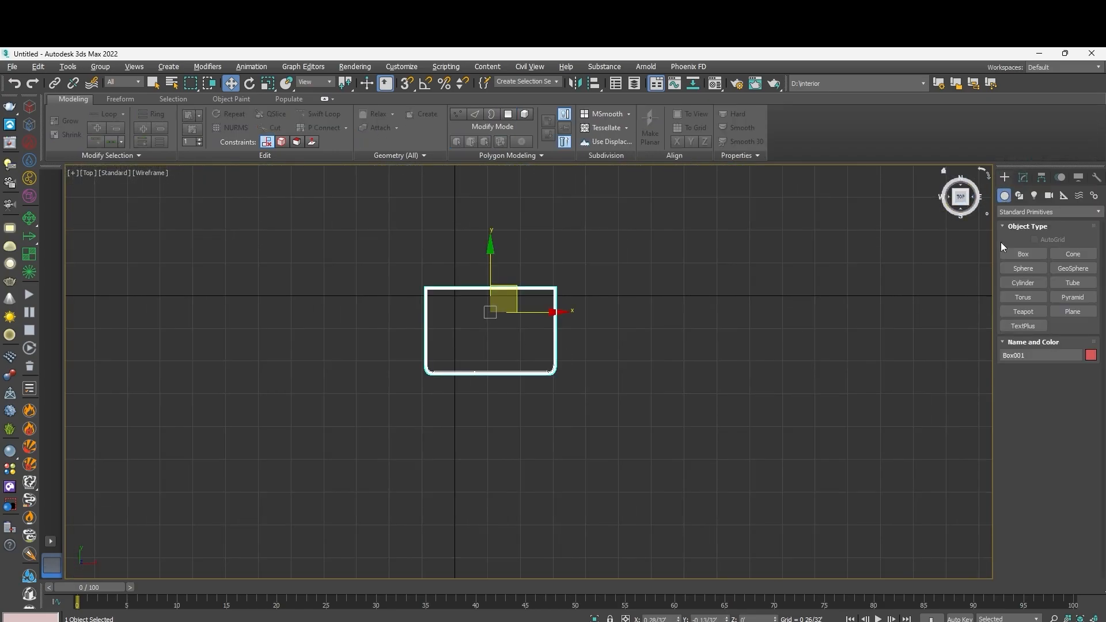
click(1019, 196)
click(1023, 269)
scroll(513, 381, up, 6)
click(440, 362)
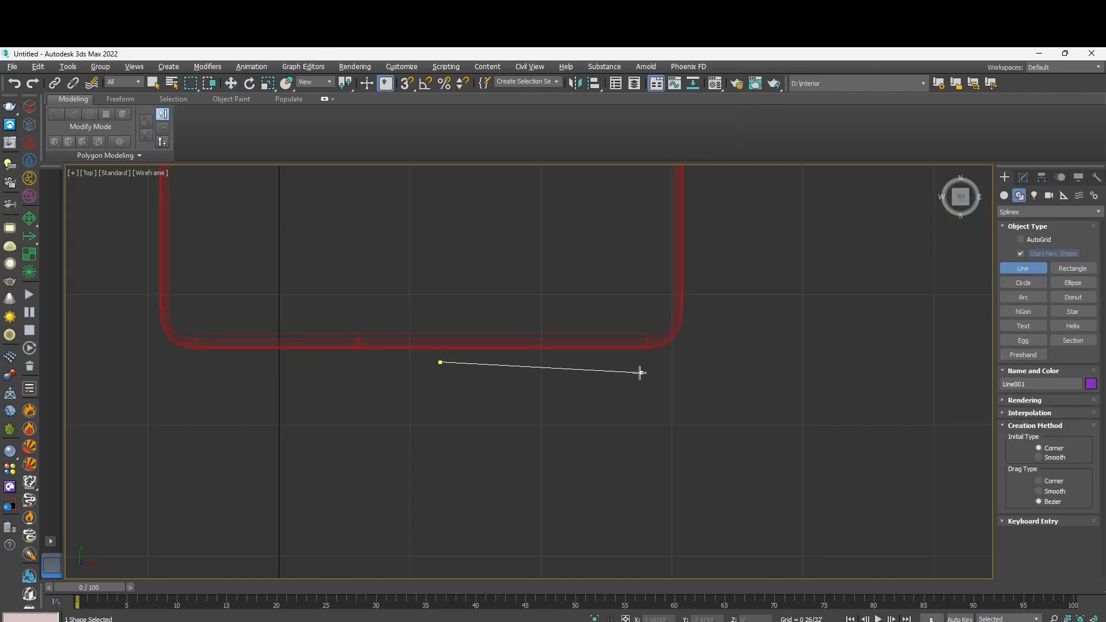
Enable the line in renderer and viewport with a Rectangular section, reducing its length to 0 12/32' and width to 0 1/32'.
click(1011, 400)
click(1010, 294)
click(1010, 303)
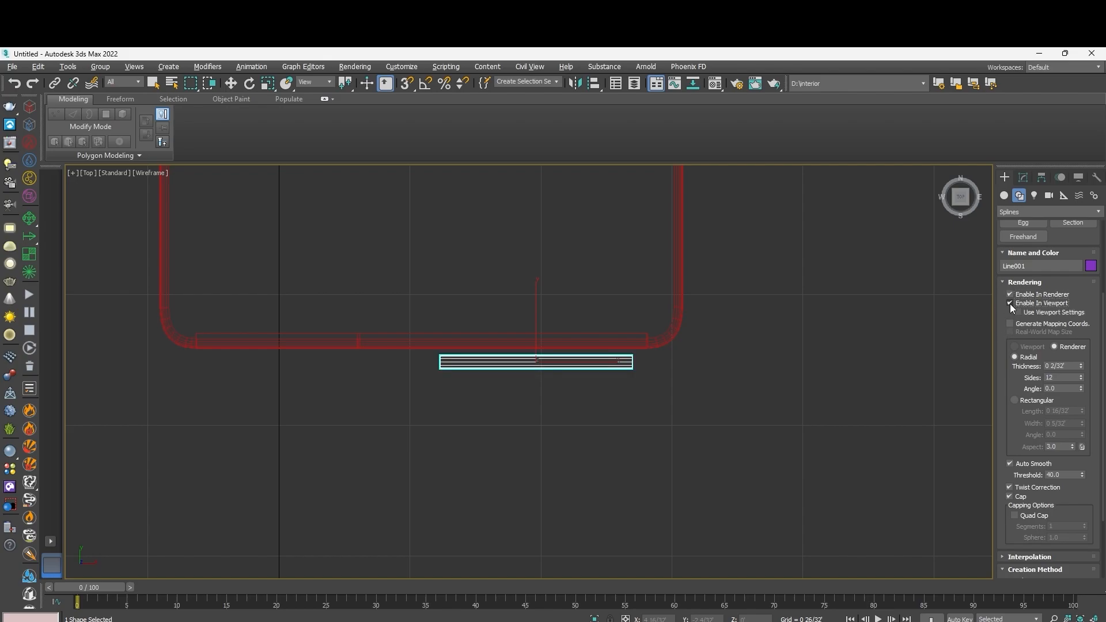
click(1015, 399)
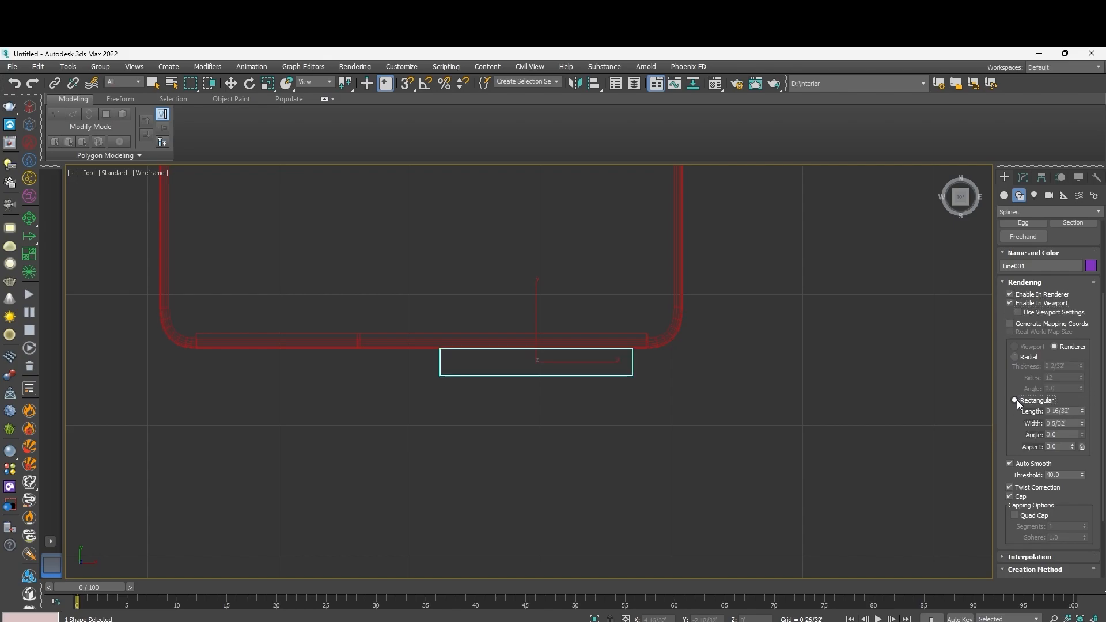
click(1082, 426)
click(1082, 427)
click(1082, 427)
click(1082, 426)
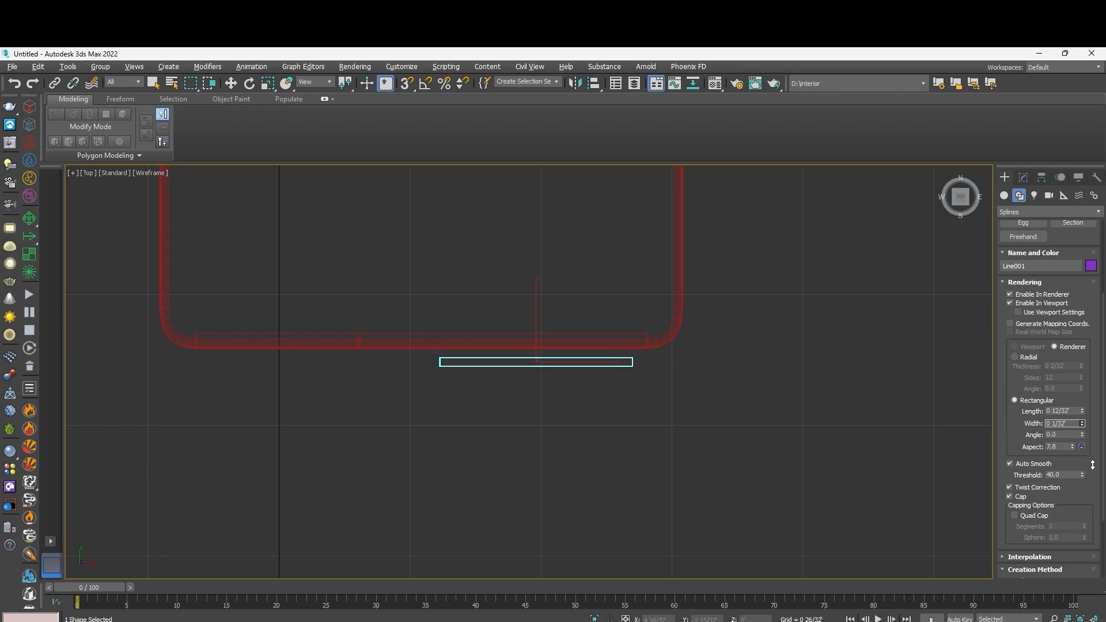
Thin the line's rectangular section to a length of 0 1/32' and a width of 0' in the Perspective view.
key(alt+w)
right_click(768, 503)
key(alt+w)
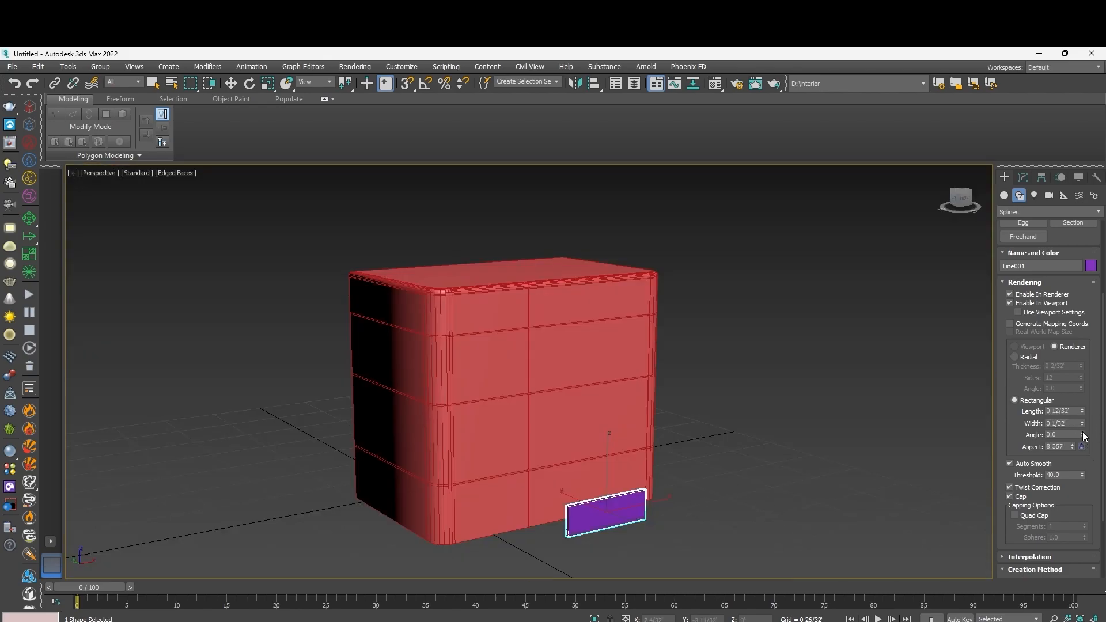
drag(1085, 437, 1074, 455)
scroll(614, 525, up, 5)
scroll(570, 454, down, 3)
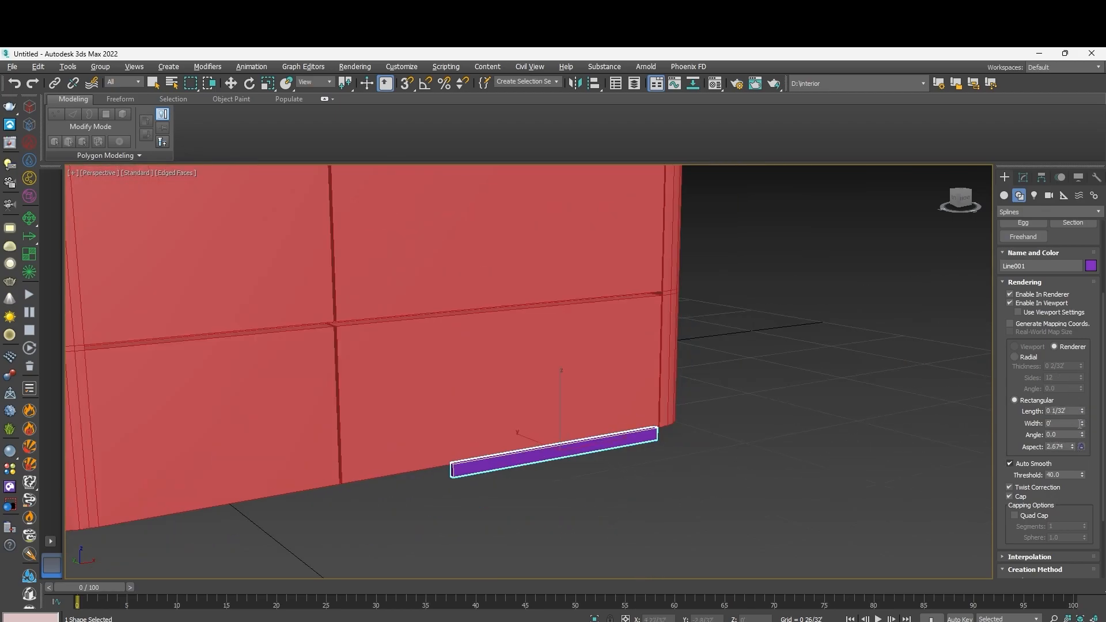
click(1083, 413)
click(1083, 412)
scroll(824, 457, down, 5)
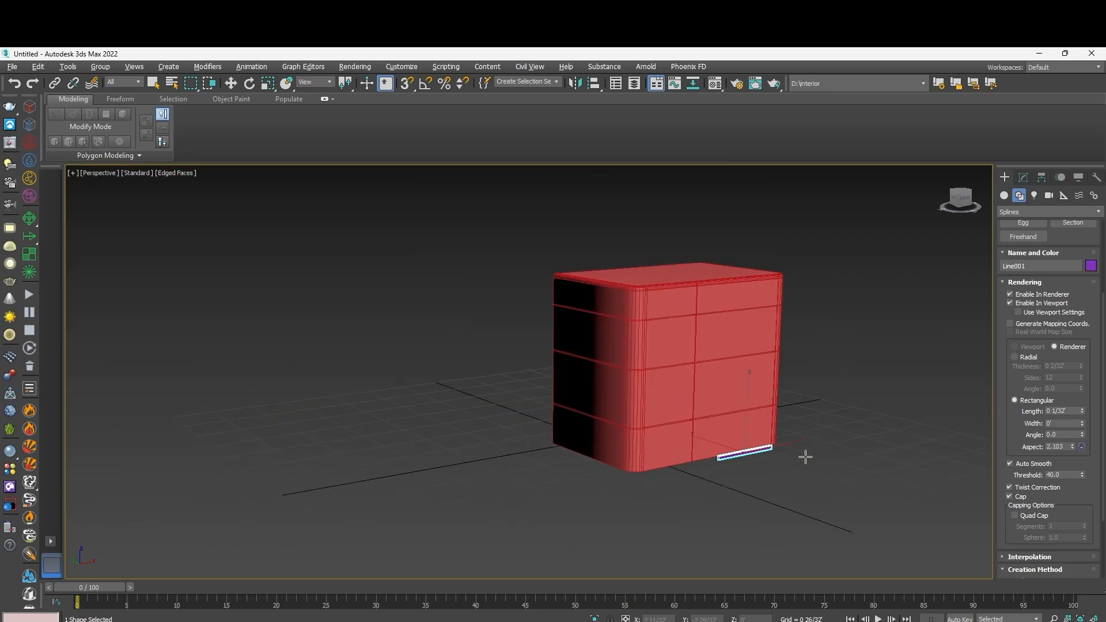
Scale the thin bar in front of the box slightly.
scroll(740, 466, up, 5)
key(e)
key(r)
scroll(751, 469, up, 3)
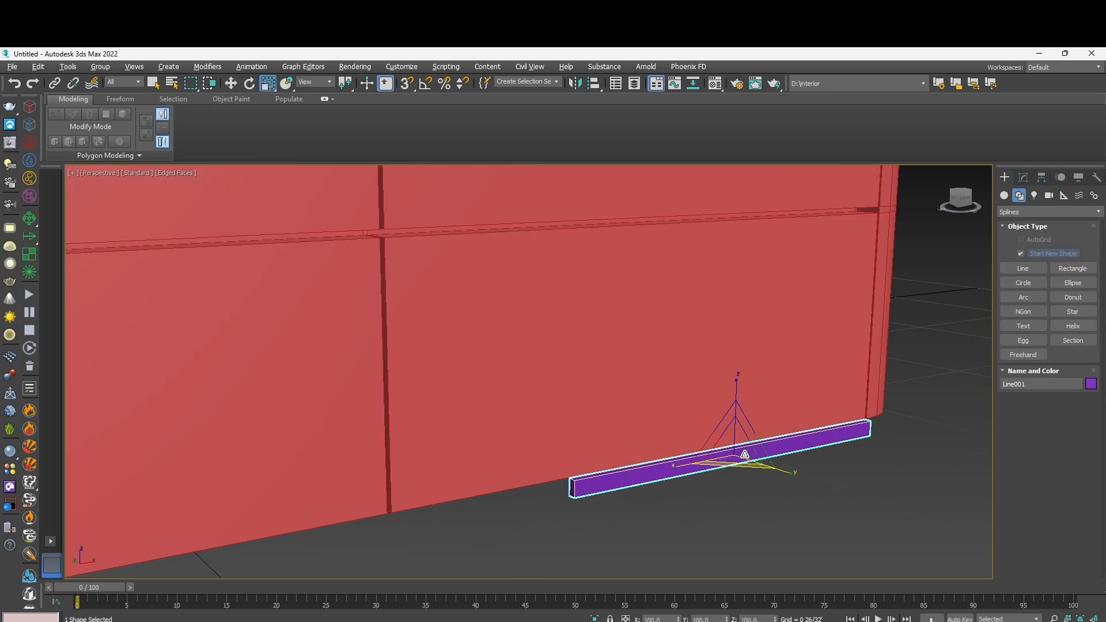
drag(734, 443, 729, 433)
Isolate the thin bar and convert it to an Editable Poly for edge editing.
scroll(687, 464, down, 2)
alt+middle_drag(687, 465, 679, 192)
key(w)
scroll(731, 388, down, 4)
scroll(689, 339, up, 5)
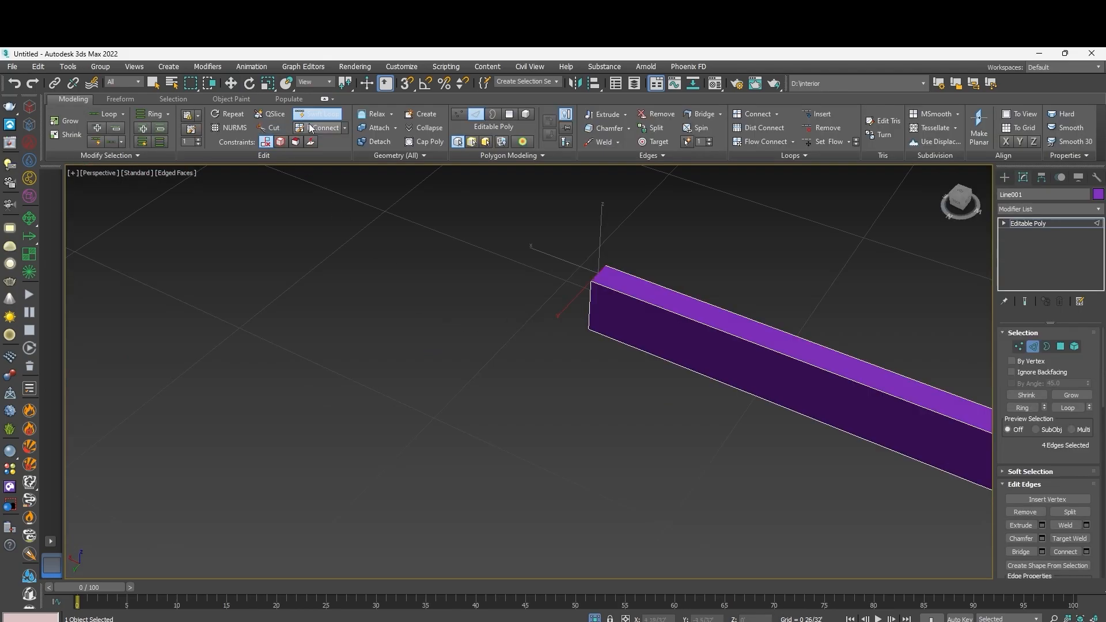
Add a pair of edge loops across the bar toward each of its two ends with Swift Loop.
key(w)
click(1054, 223)
key(shift+alt+w)
scroll(765, 360, down, 3)
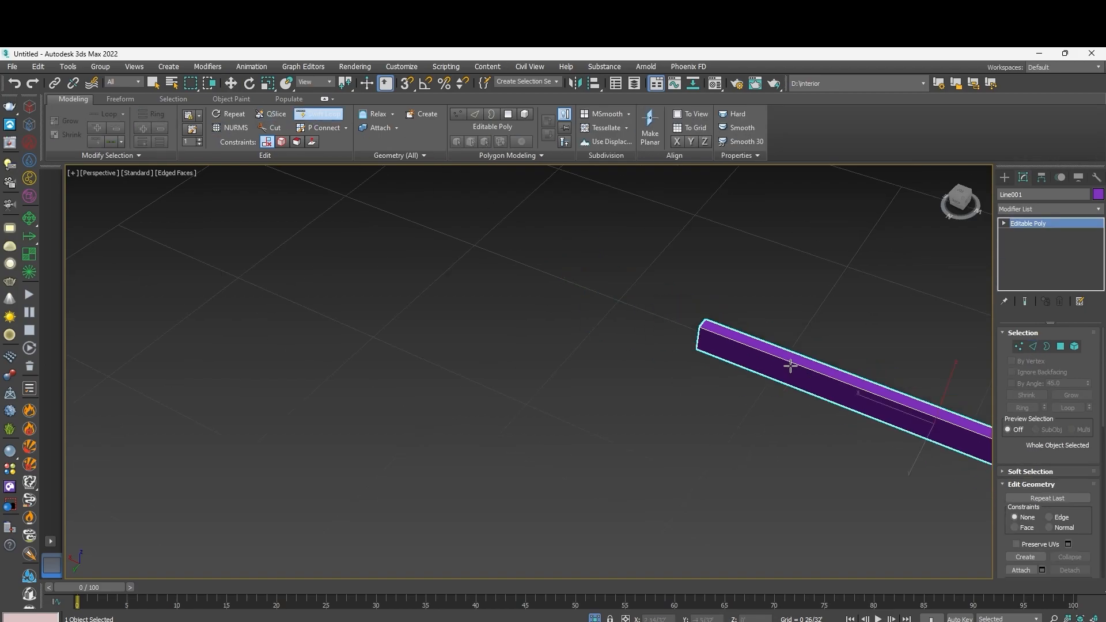
click(790, 368)
scroll(720, 360, down, 3)
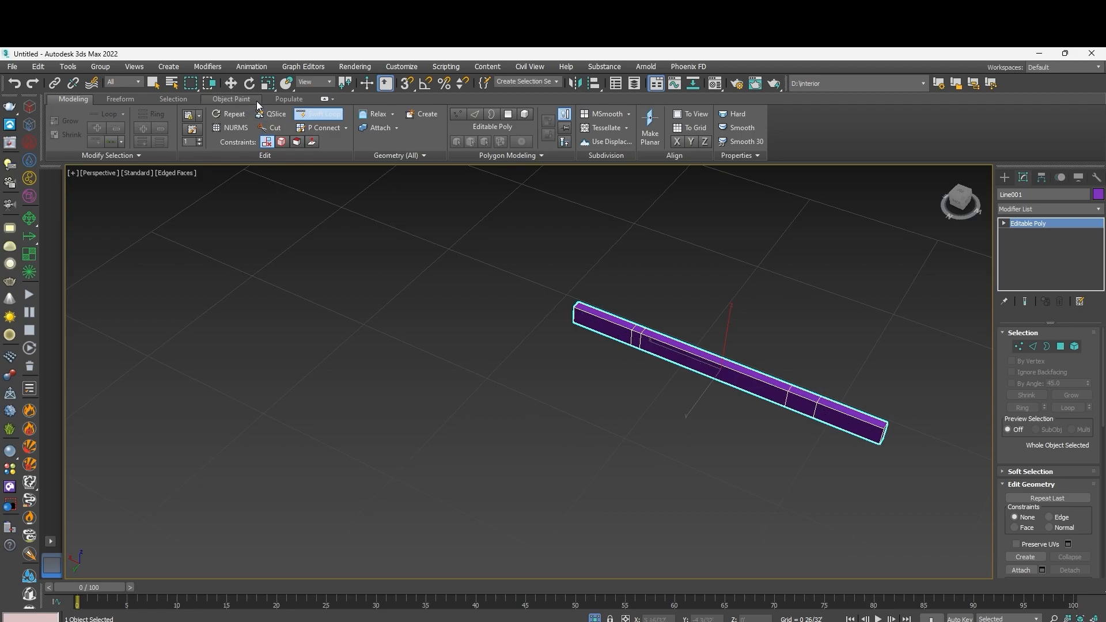
Round both ends of the bar by chamfering its four short end edges with 4 segments.
key(w)
scroll(893, 446, up, 6)
key(2)
click(845, 312)
scroll(827, 397, down, 4)
scroll(552, 350, up, 5)
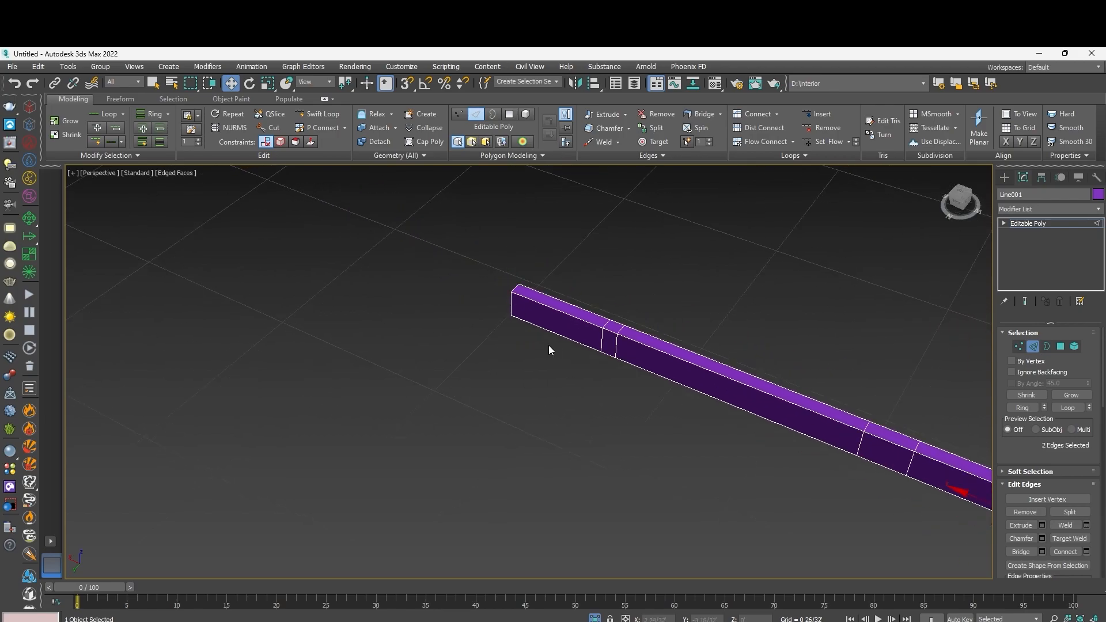
ctrl+click(497, 310)
alt+middle_drag(519, 346, 512, 246)
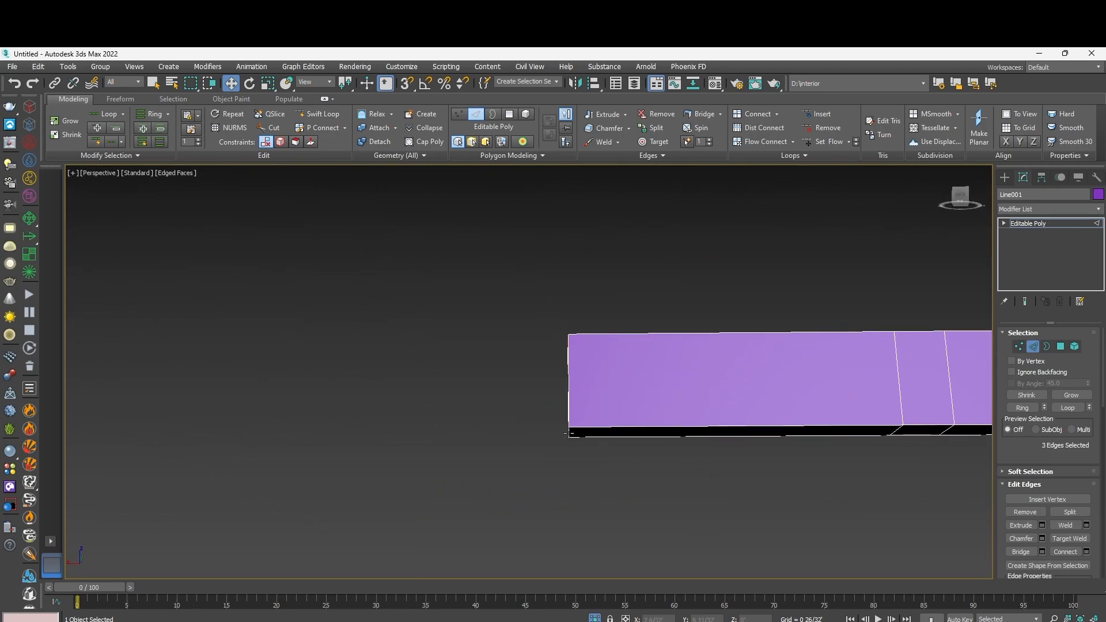
ctrl+click(569, 433)
scroll(611, 423, down, 5)
alt+middle_drag(632, 415, 530, 450)
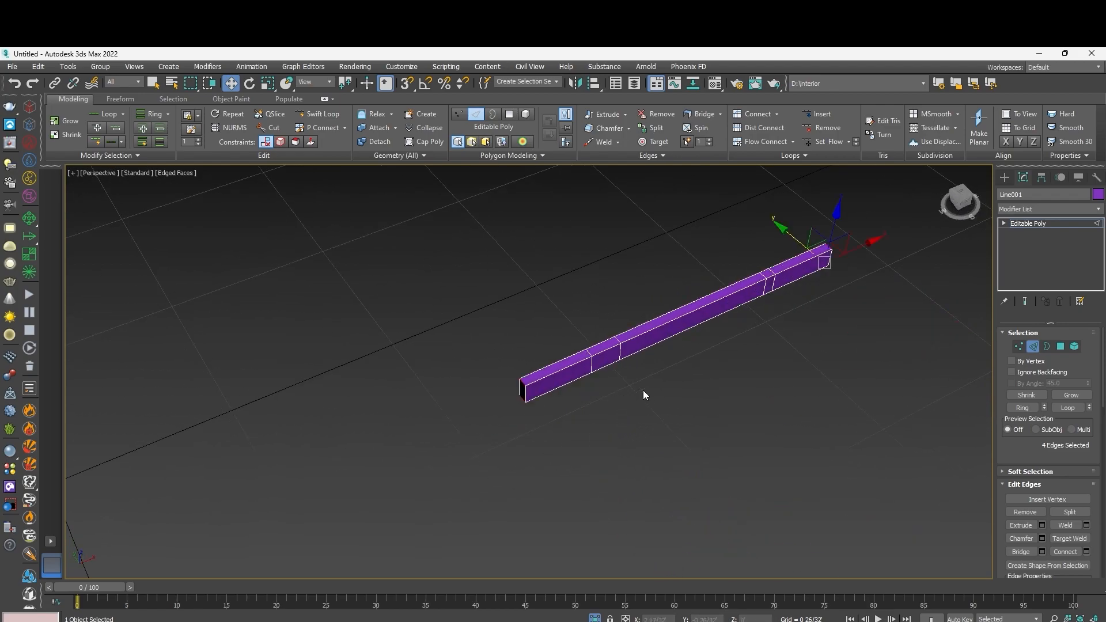
right_click(591, 433)
click(468, 502)
scroll(626, 434, up, 5)
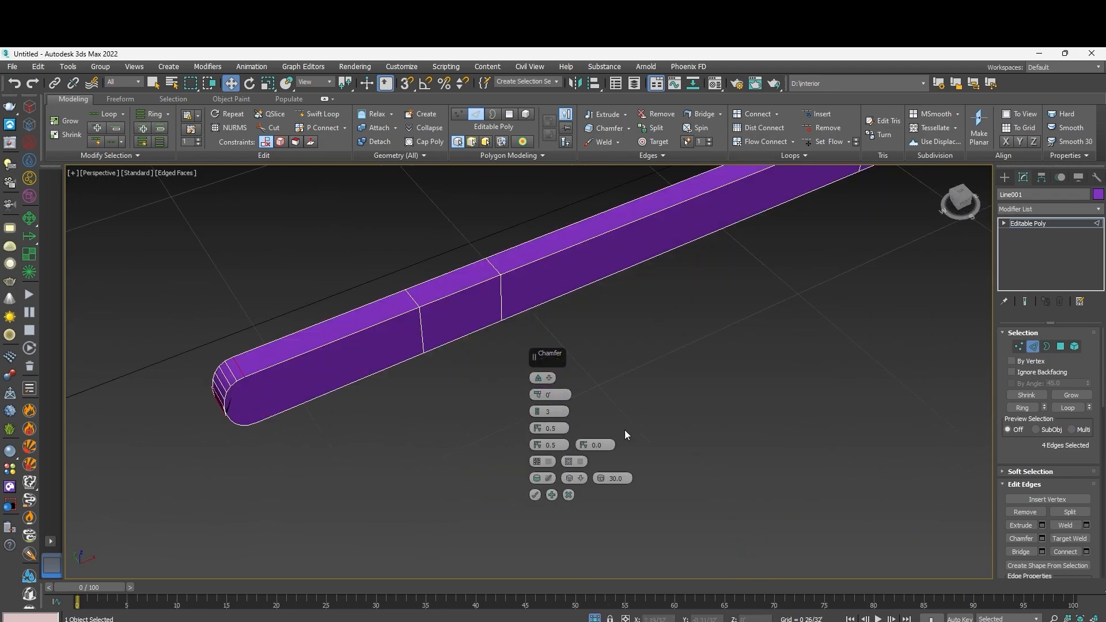
click(536, 398)
click(537, 394)
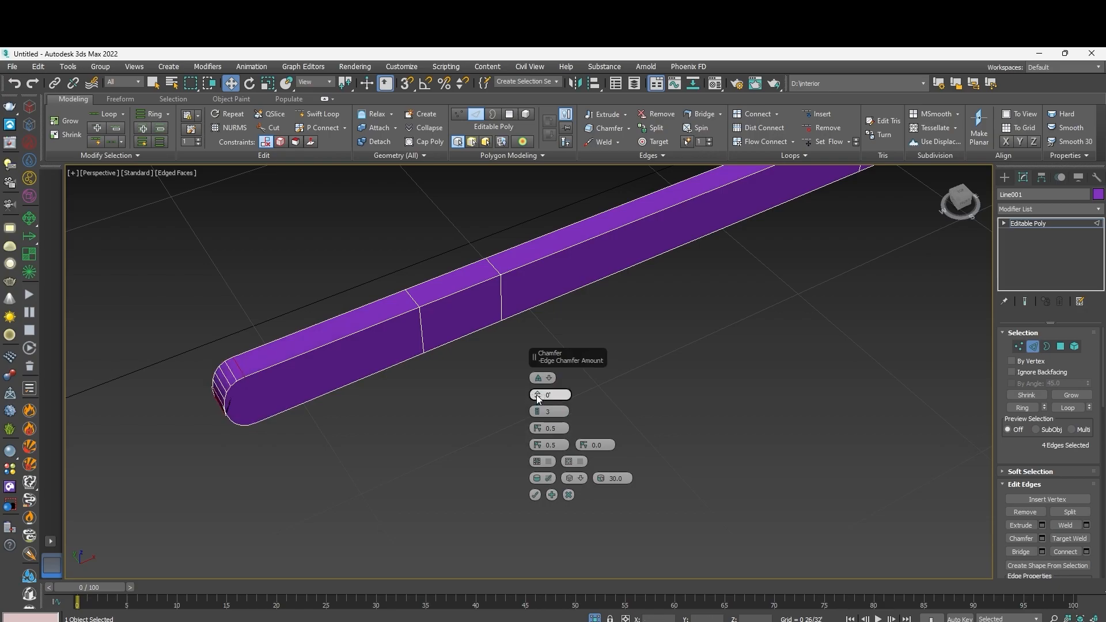
click(537, 413)
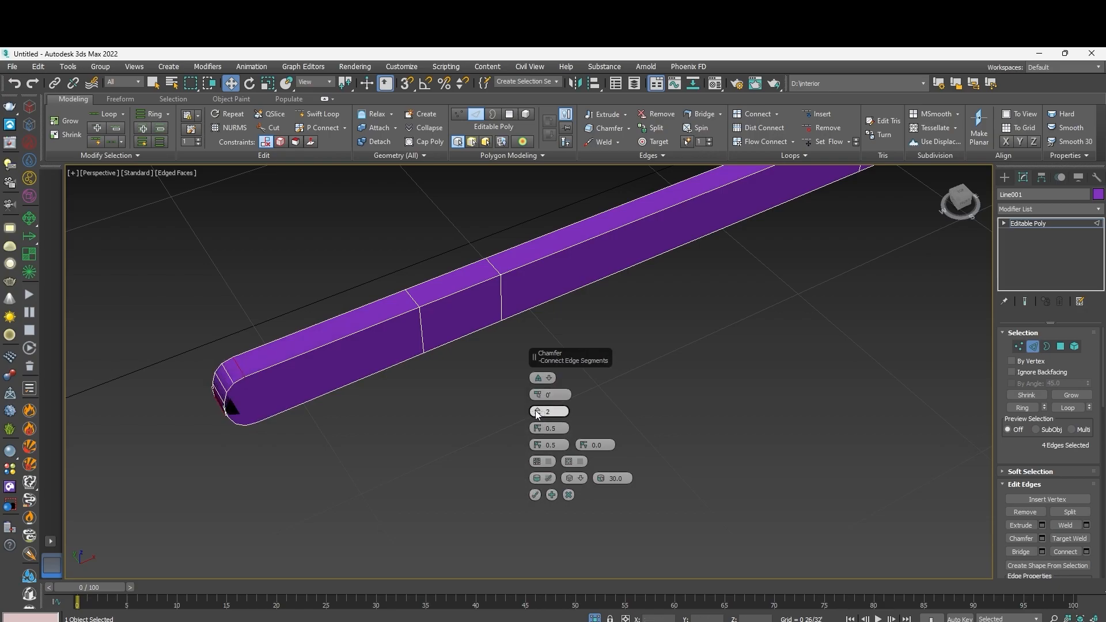
click(536, 478)
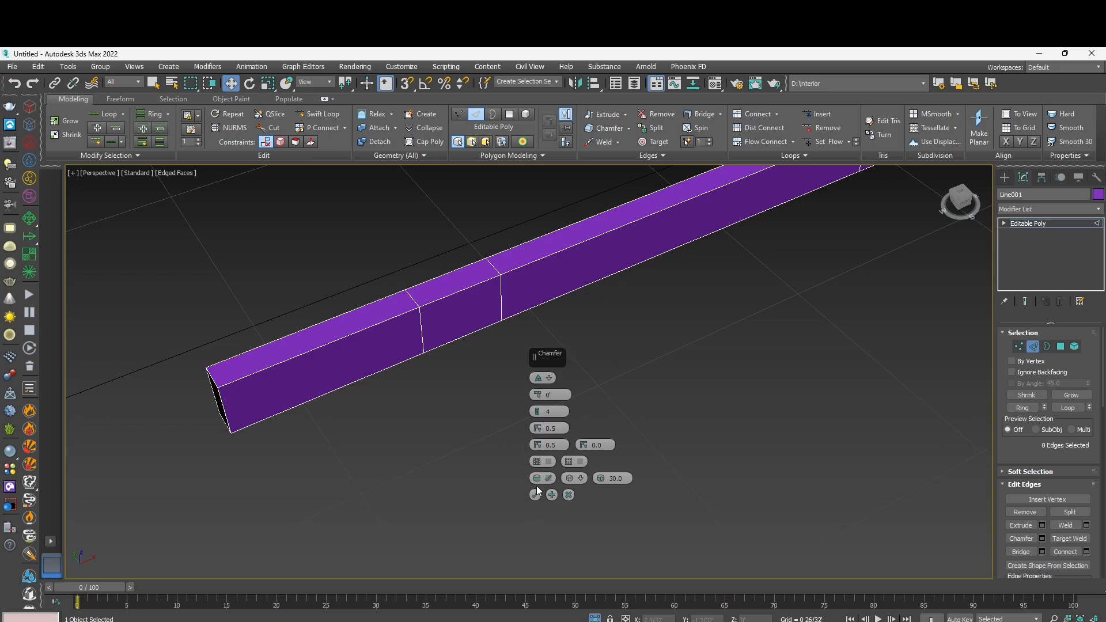
click(534, 497)
Move the outer edge loop near the bar's end closer to its neighbouring loop.
scroll(382, 408, down, 5)
alt+middle_drag(382, 408, 666, 405)
scroll(543, 379, up, 5)
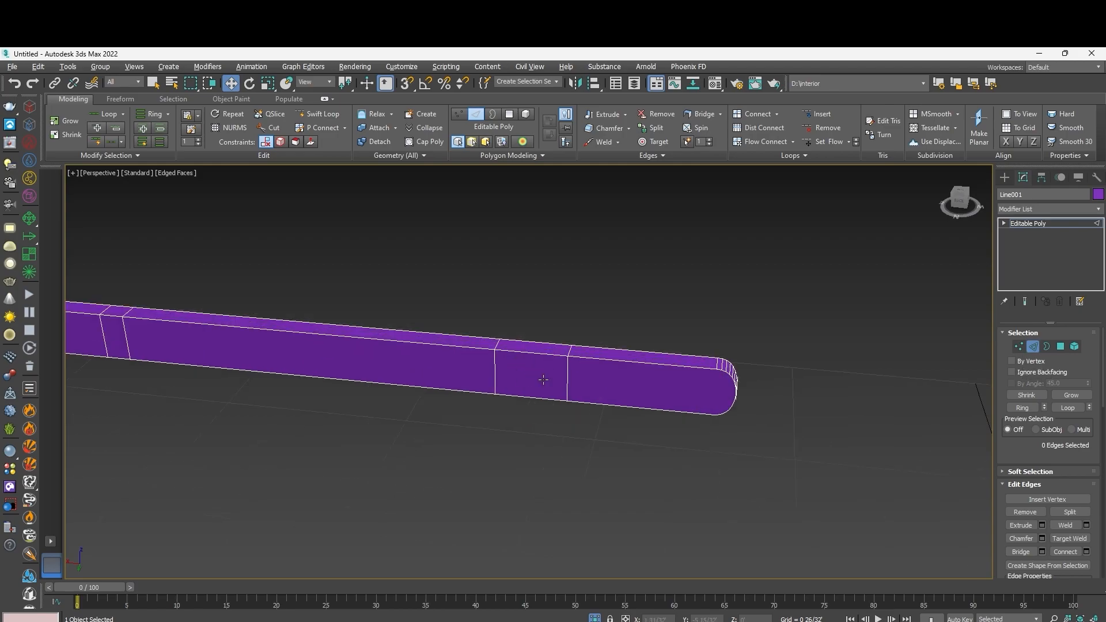
double_click(570, 377)
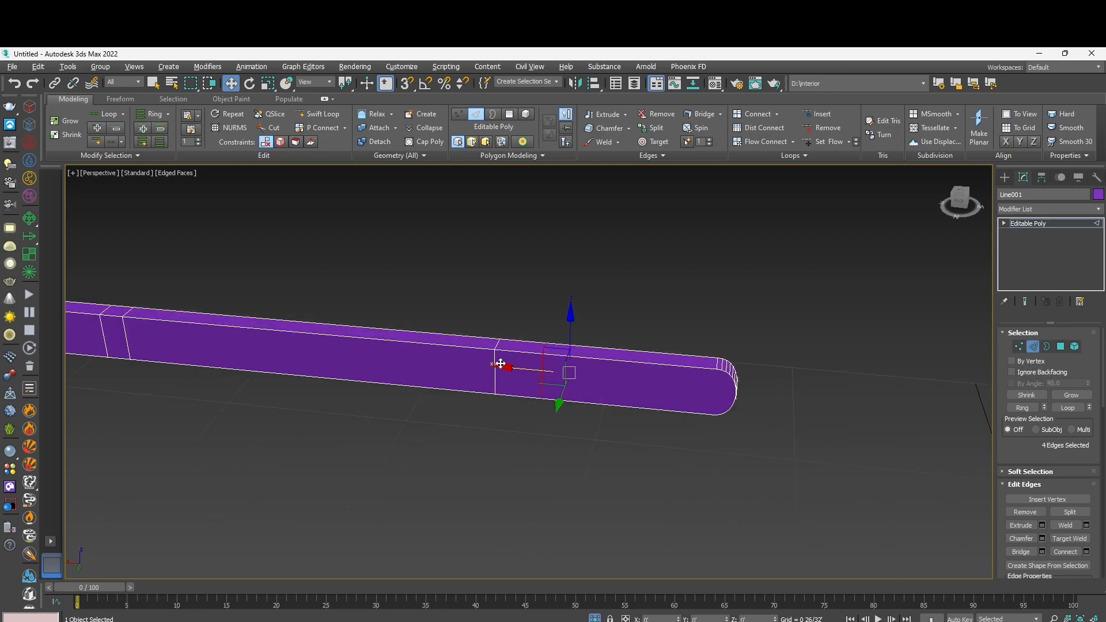
drag(493, 364, 451, 278)
click(476, 395)
scroll(475, 395, down, 2)
Extrude the two narrow back polygons between the paired edge loops by 0 2/32' towards the box as handle mounts.
click(1060, 346)
click(254, 338)
ctrl+click(527, 367)
mouse_move(527, 366)
alt+middle_down()
mouse_move(472, 402)
mouse_move(547, 365)
alt+middle_up()
right_click(547, 365)
click(531, 407)
drag(537, 396, 550, 449)
click(593, 618)
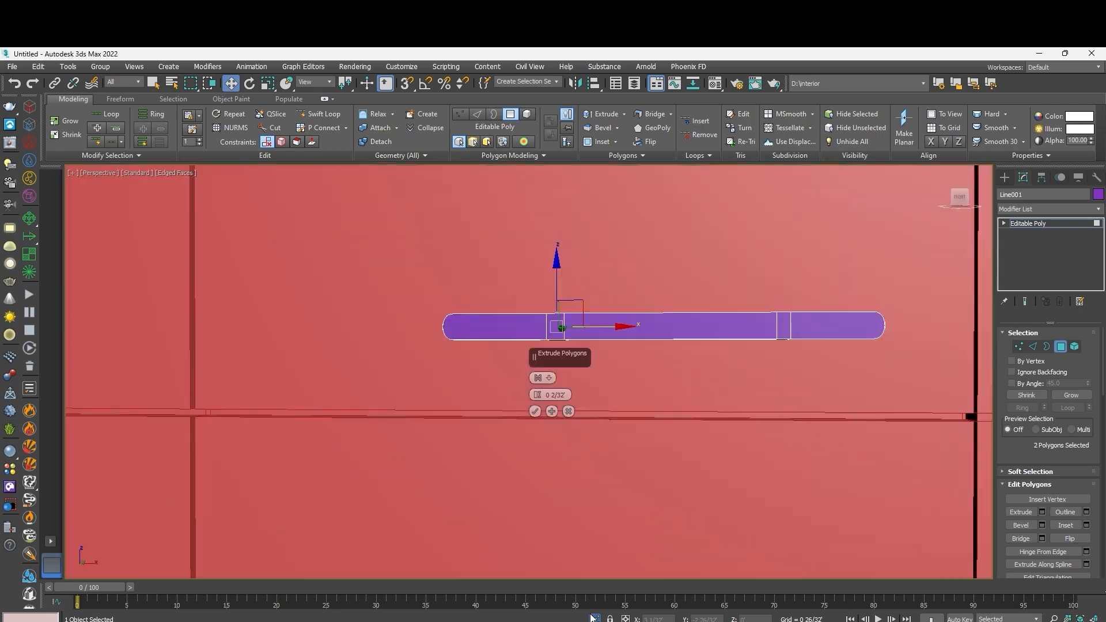
alt+middle_drag(697, 324, 538, 417)
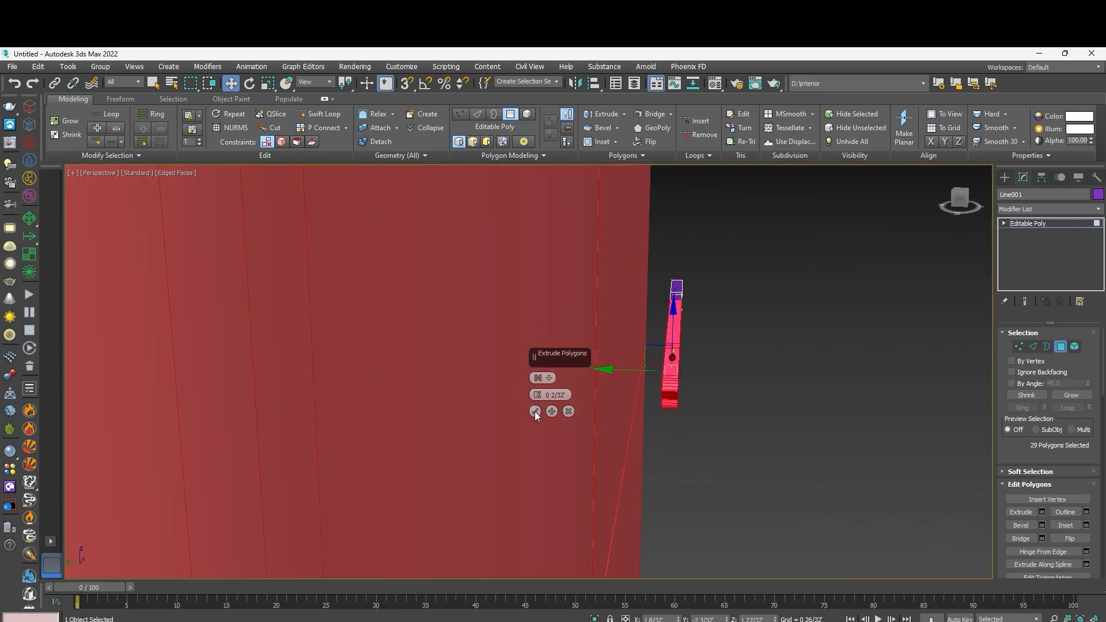
click(535, 411)
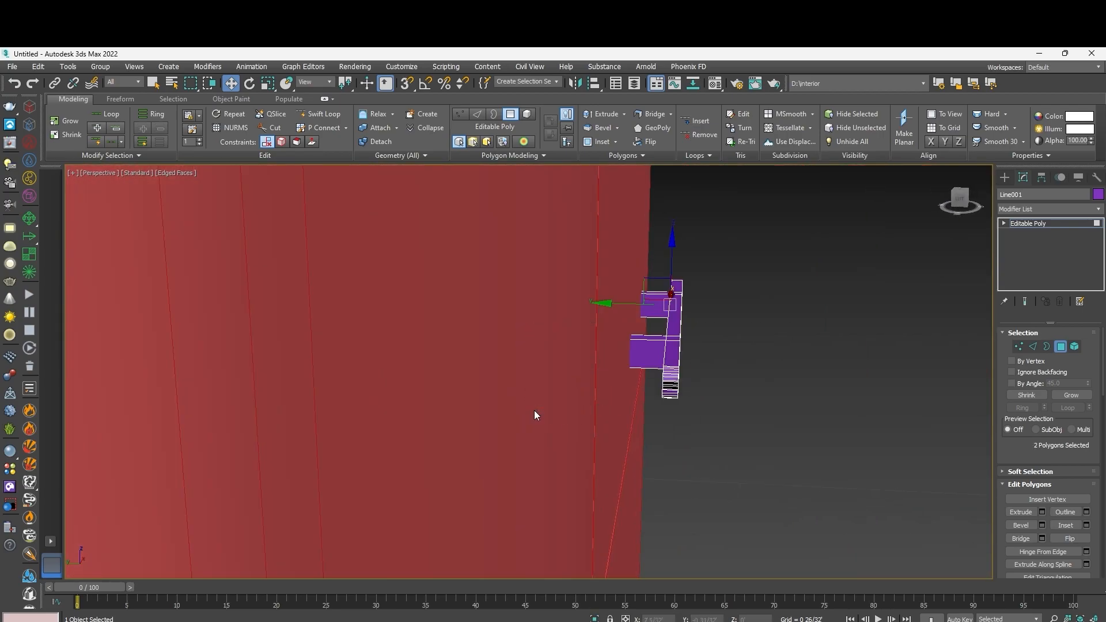
Leave polygon editing and move the whole handle up onto the wide top drawer panel, shifting it slightly left.
scroll(628, 372, down, 5)
alt+middle_drag(627, 372, 520, 370)
click(1031, 224)
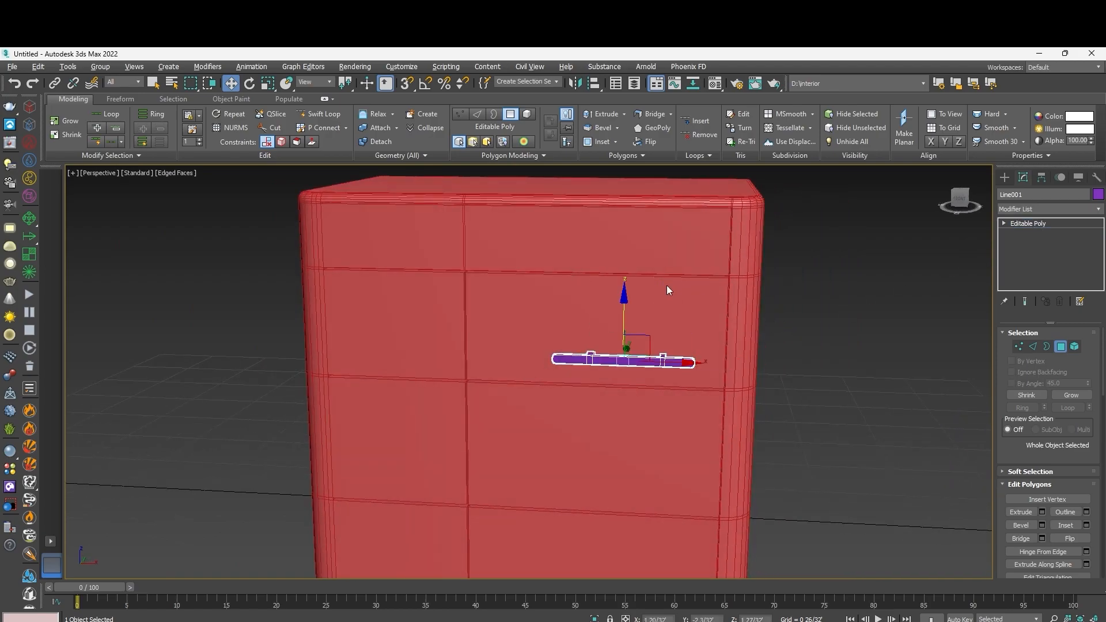
scroll(674, 291, down, 5)
scroll(632, 314, up, 5)
drag(623, 311, 588, 197)
drag(683, 249, 666, 249)
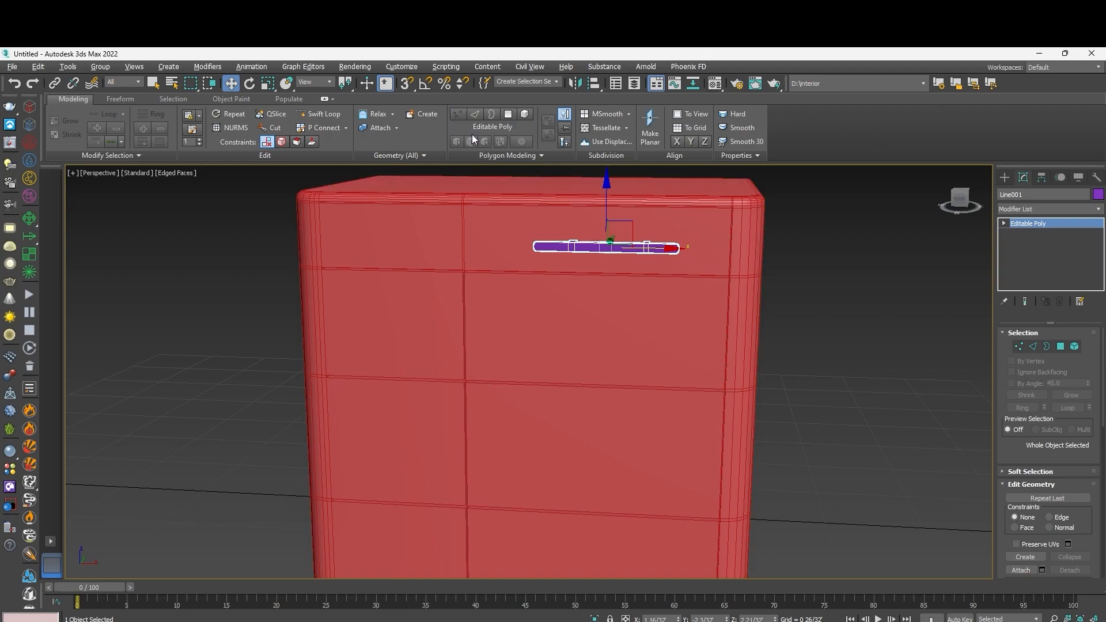
click(868, 305)
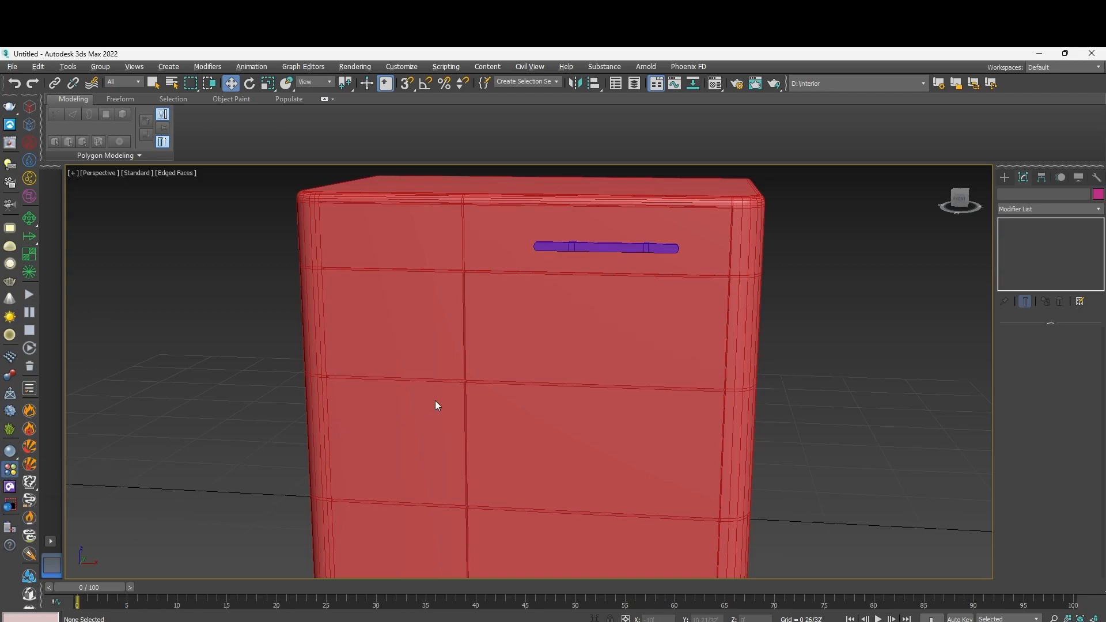
Apply a gold-coloured material from the V-Ray Material Library's Metal category to the handle.
click(14, 461)
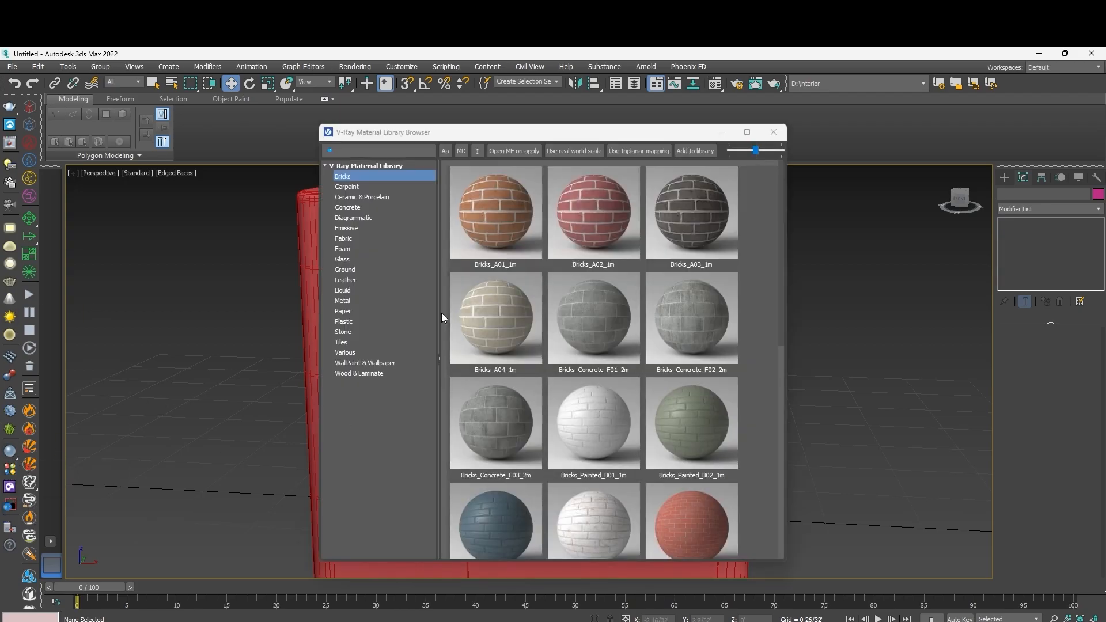
click(344, 301)
drag(607, 130, 363, 125)
scroll(344, 289, down, 5)
drag(348, 199, 618, 248)
click(529, 128)
Duplicate the handle straight down onto the second wide drawer panel.
click(645, 247)
scroll(585, 272, up, 4)
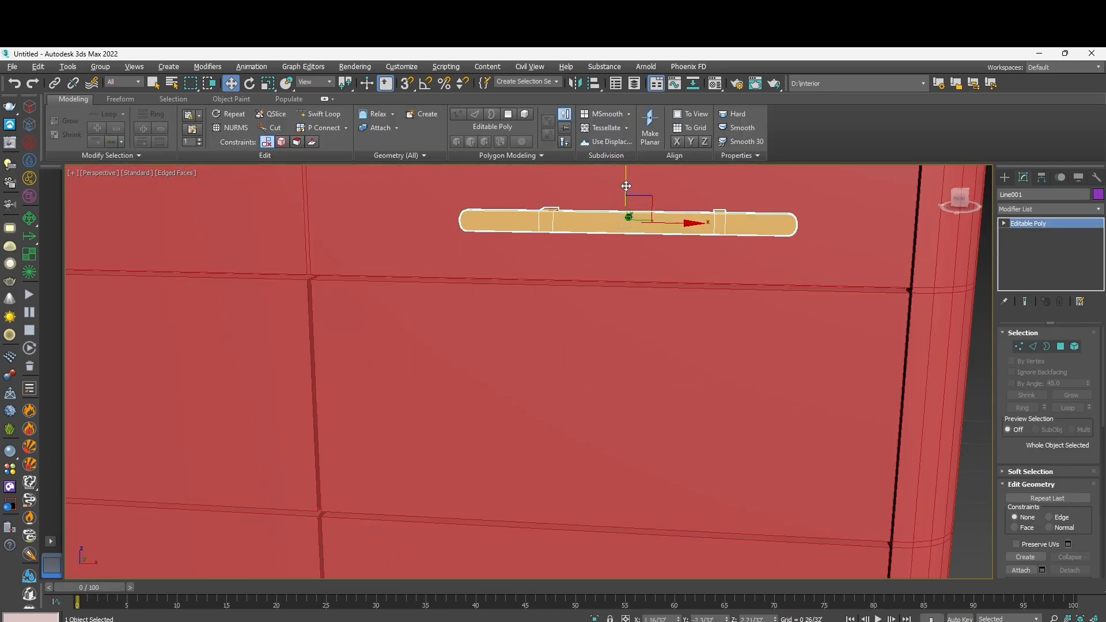
mouse_move(635, 347)
shift+mouse_down()
mouse_move(610, 429)
mouse_move(603, 388)
shift+mouse_up()
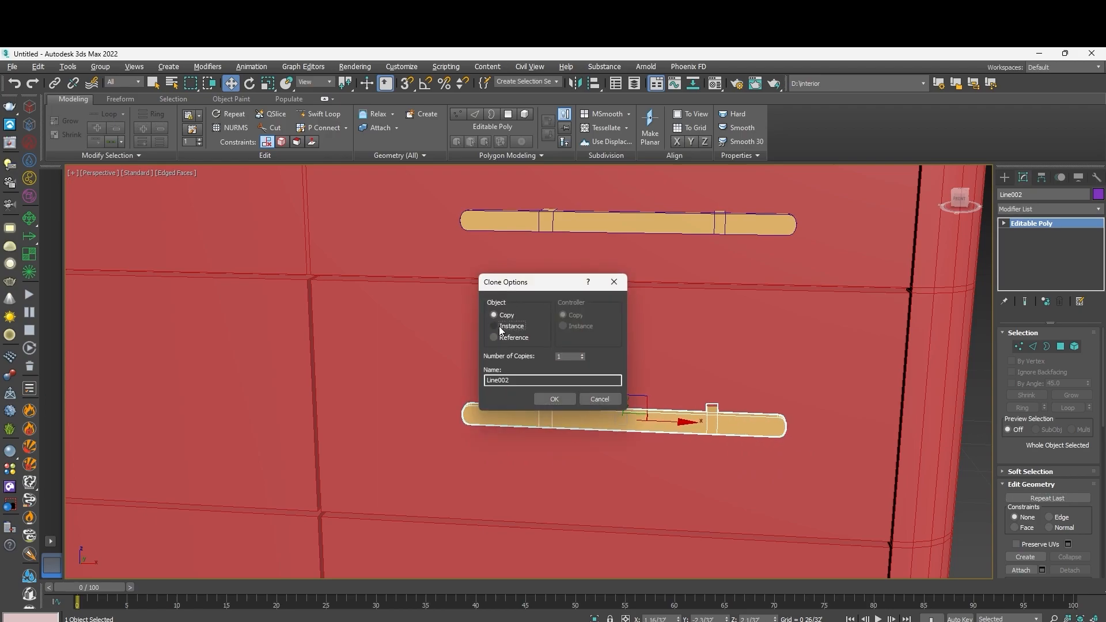
click(554, 398)
scroll(579, 416, down, 10)
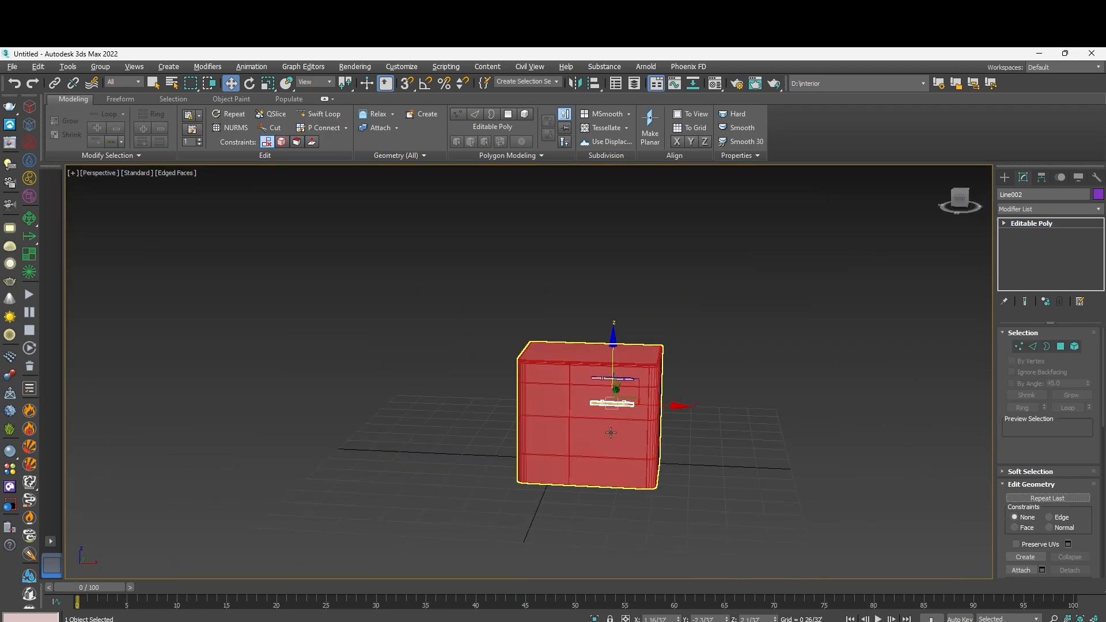
Duplicate the second handle down onto the third wide drawer panel and raise it slightly within that panel.
scroll(614, 405, up, 8)
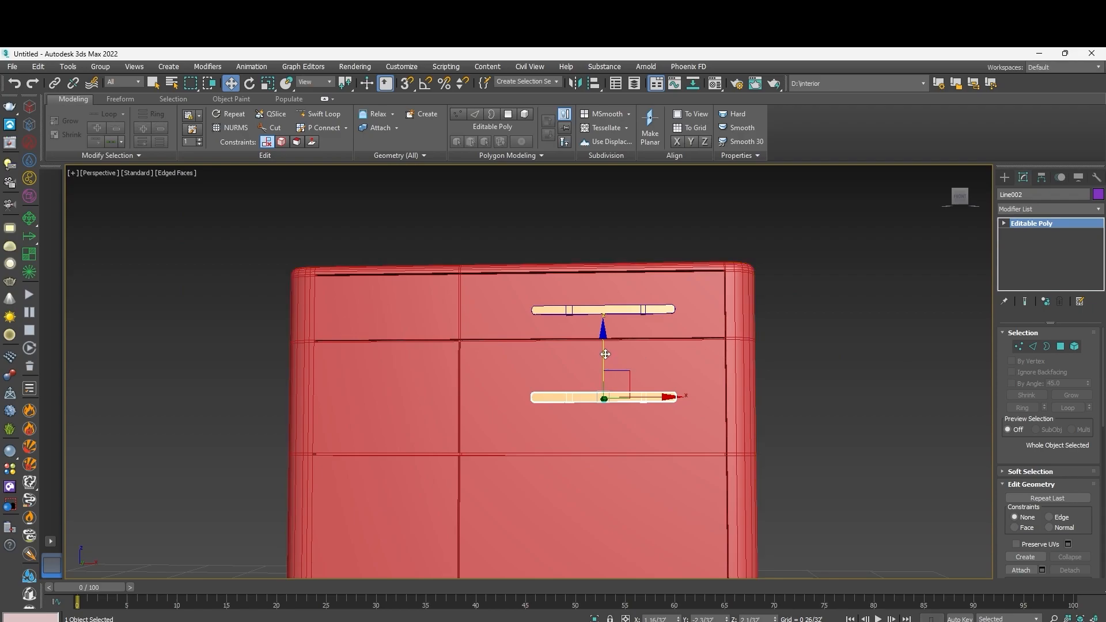
shift+drag(603, 339, 601, 486)
click(555, 399)
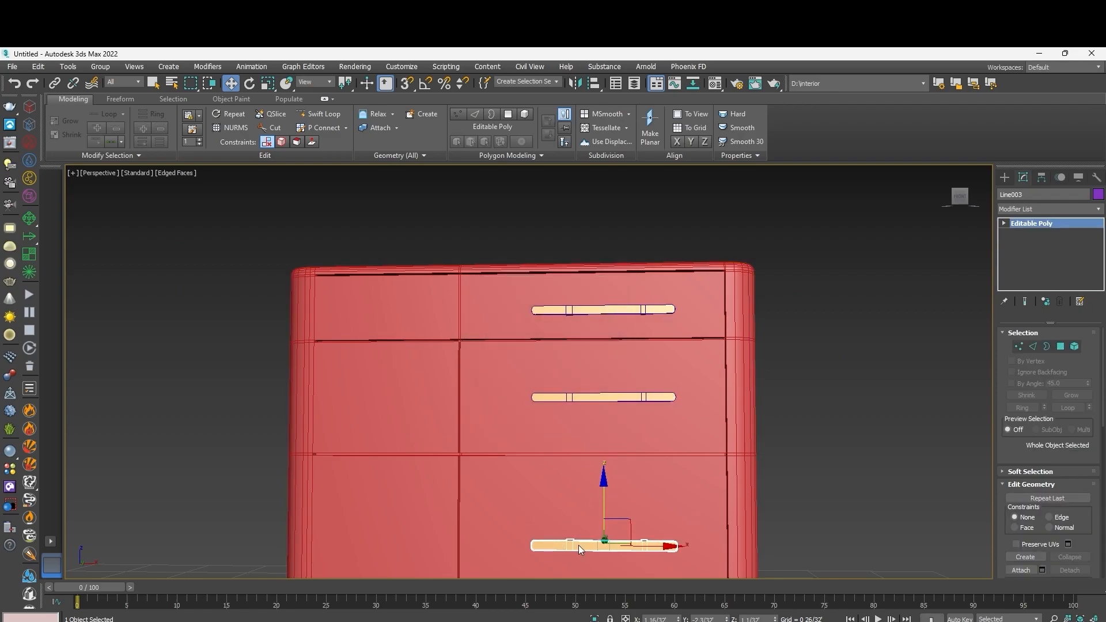
scroll(613, 475, down, 5)
scroll(578, 394, up, 5)
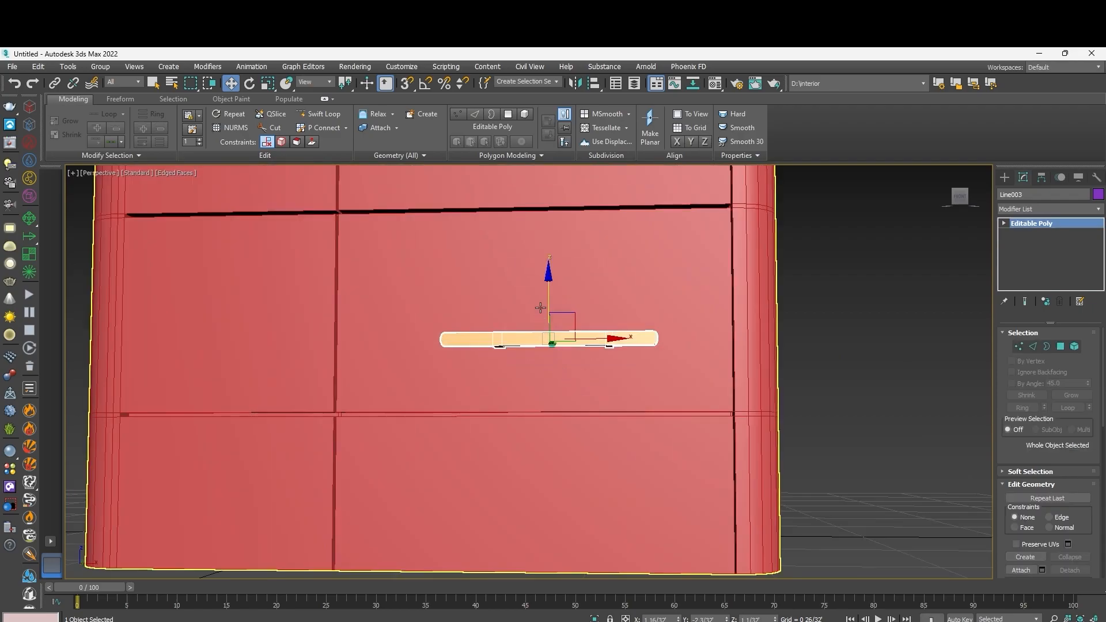
drag(549, 295, 549, 256)
Duplicate the third handle straight down onto the lowest wide drawer panel.
mouse_move(535, 425)
shift+mouse_down()
mouse_move(545, 472)
mouse_move(545, 458)
shift+mouse_up()
click(556, 396)
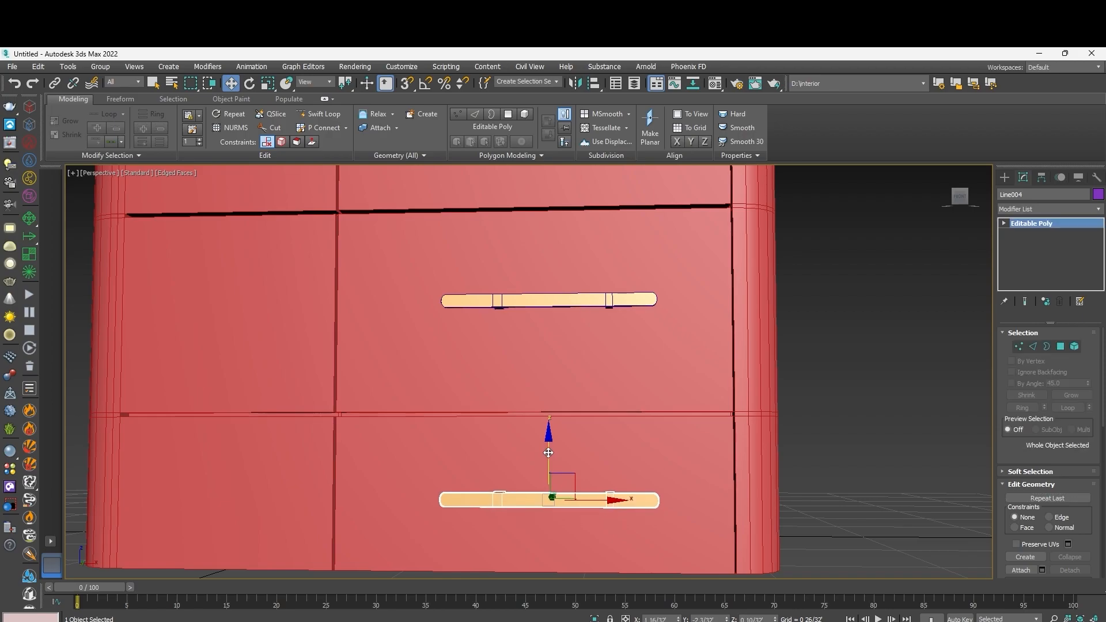
scroll(545, 455, down, 5)
click(676, 390)
Select the third drawer's handle for rotation and turn on angle snapping at 90 degrees.
click(548, 384)
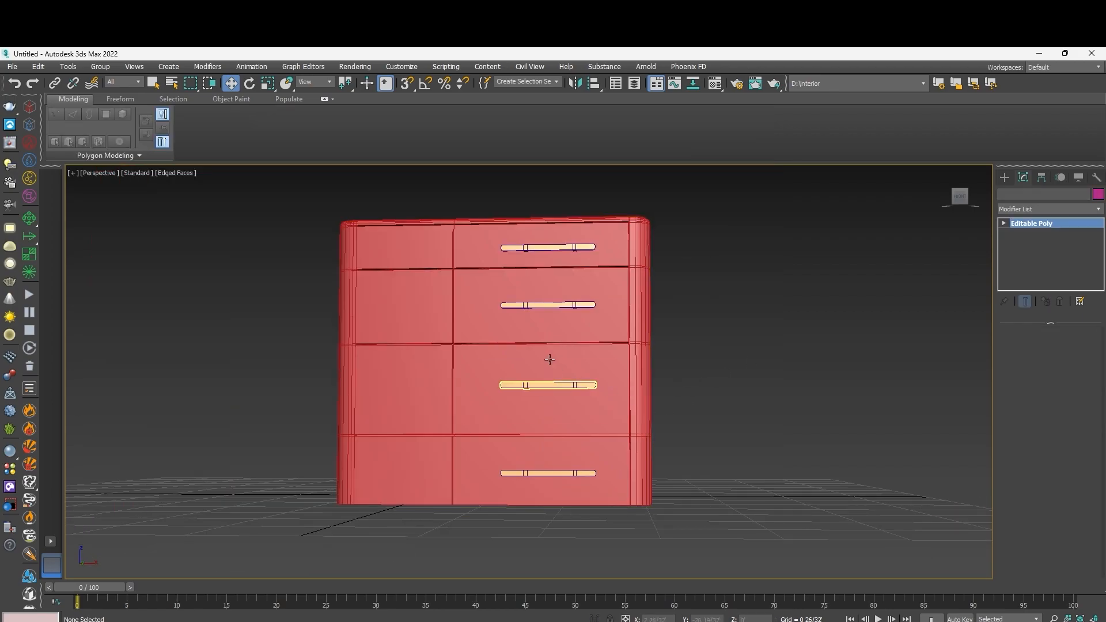
key(e)
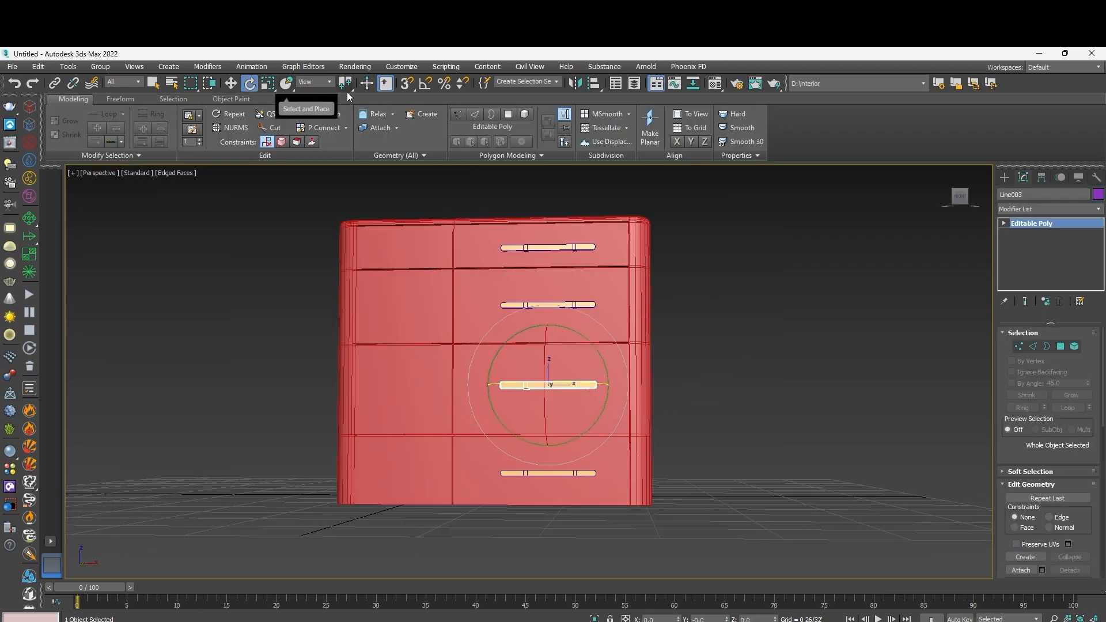
click(425, 83)
right_click(426, 83)
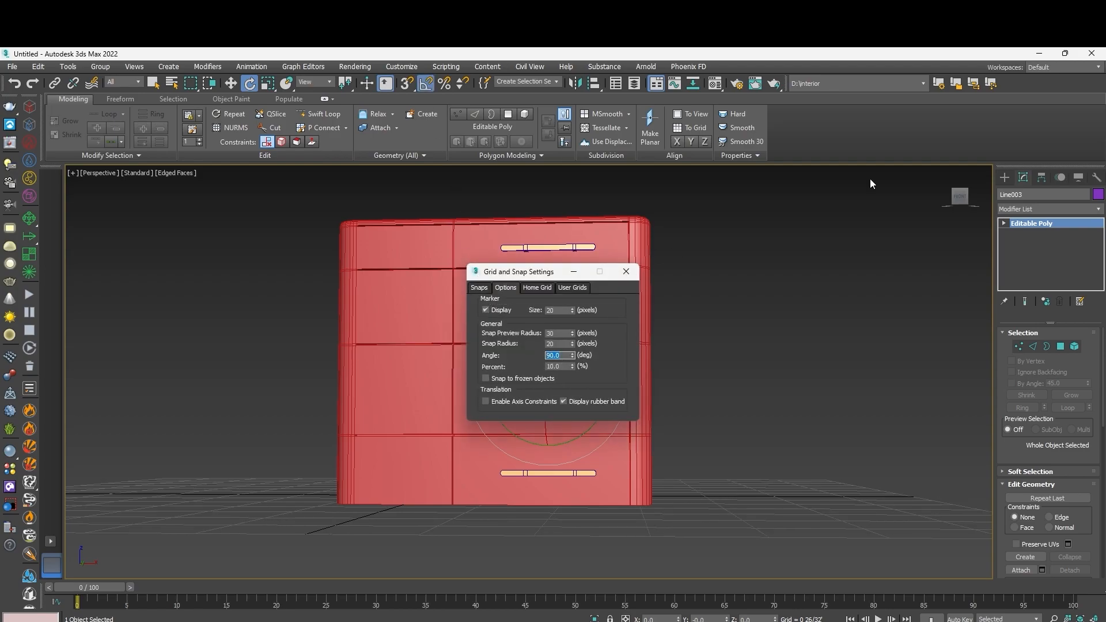
click(627, 272)
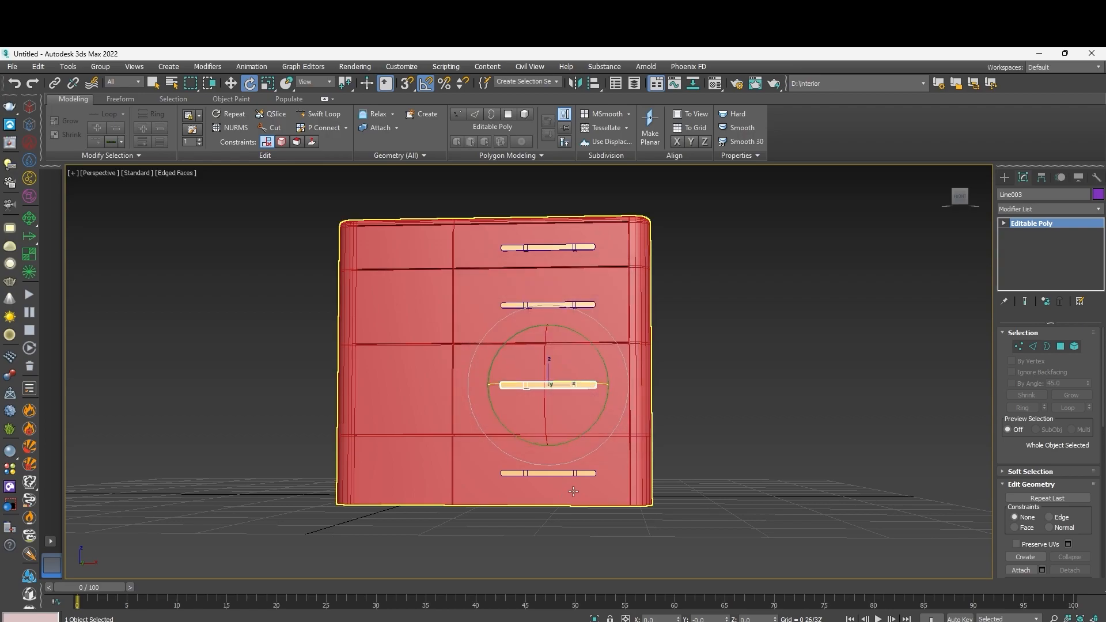
shift+drag(598, 443, 621, 375)
click(602, 396)
key(ctrl+z)
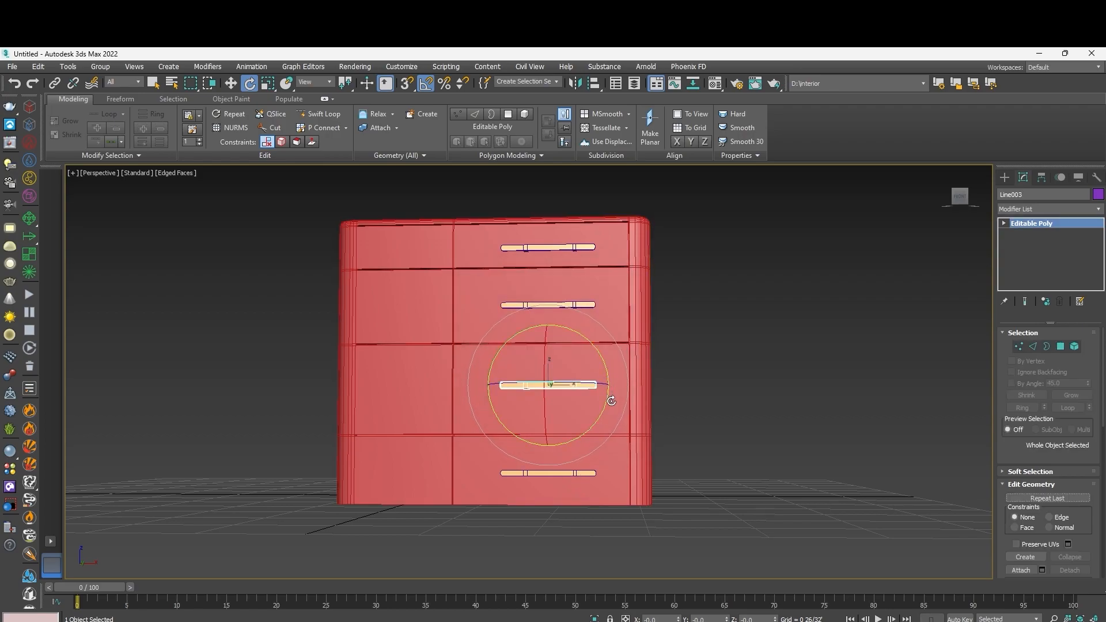
shift+drag(611, 400, 610, 396)
click(598, 398)
Duplicate the third drawer's handle with a 90-degree rotation to make a vertical handle.
shift+drag(611, 383, 609, 429)
click(556, 399)
key(w)
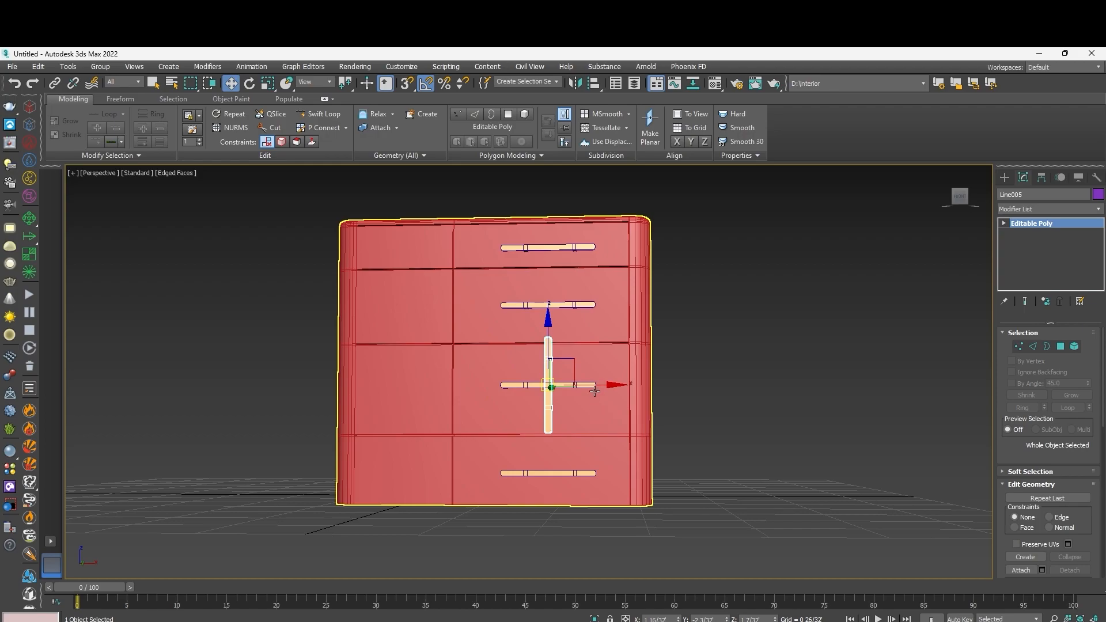
Move the vertical handle to the narrow left column beside the vertical seam and raise it across the horizontal seam.
shift+drag(597, 386, 499, 392)
click(584, 397)
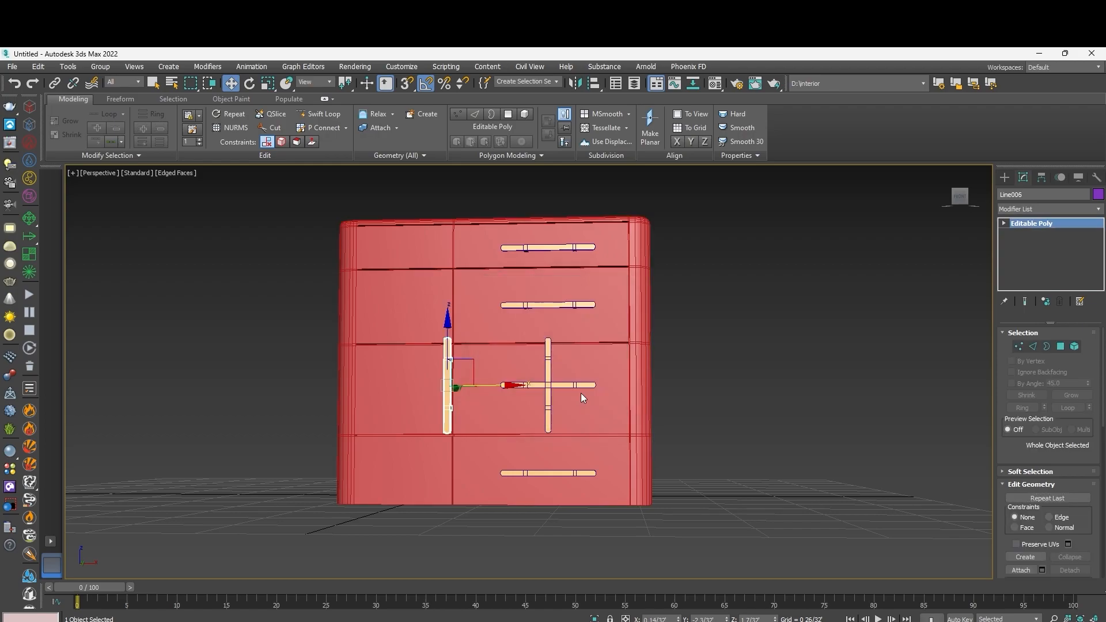
drag(571, 388, 483, 386)
scroll(484, 386, up, 6)
drag(352, 392, 352, 300)
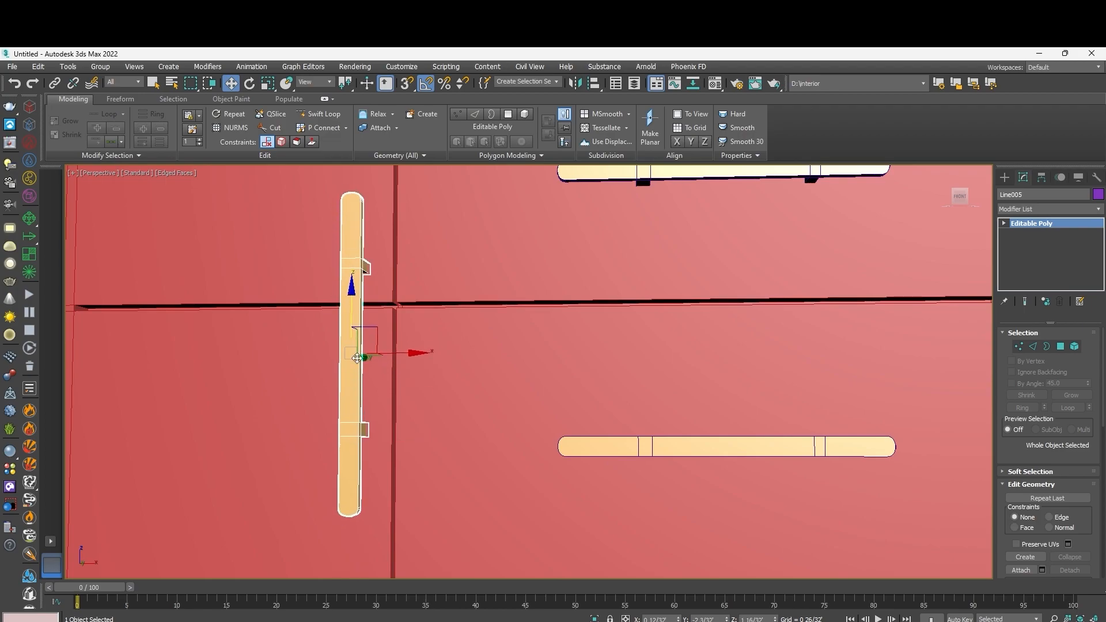
scroll(374, 380, down, 5)
scroll(412, 382, up, 4)
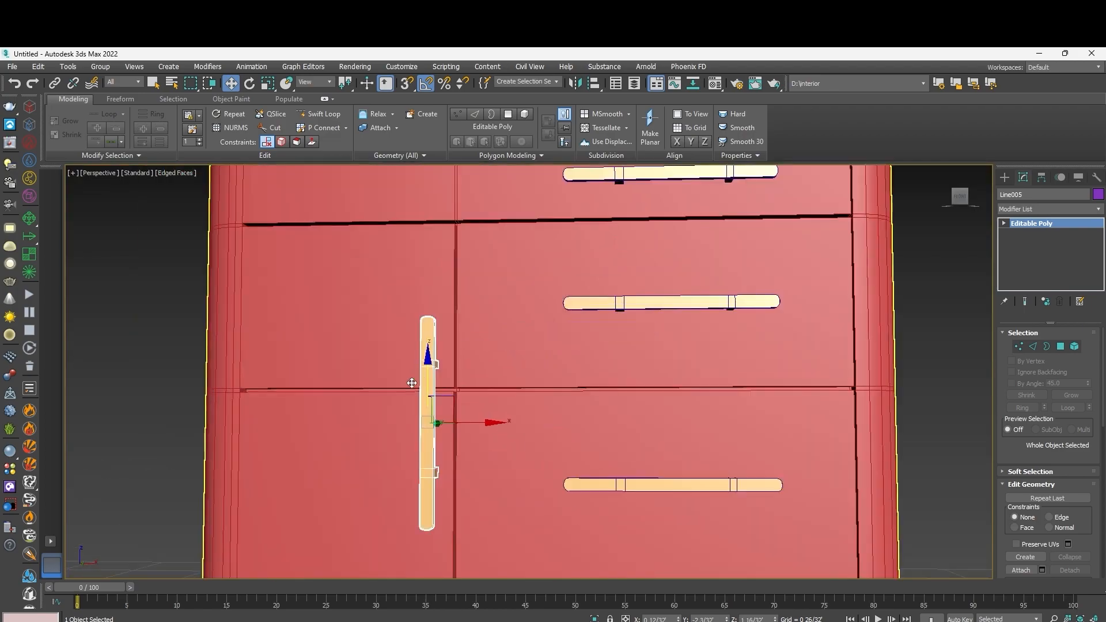
Select the lower faces of the two upper horizontal seam grooves in the cabinet's narrow left column.
click(733, 395)
click(1060, 347)
scroll(380, 410, up, 5)
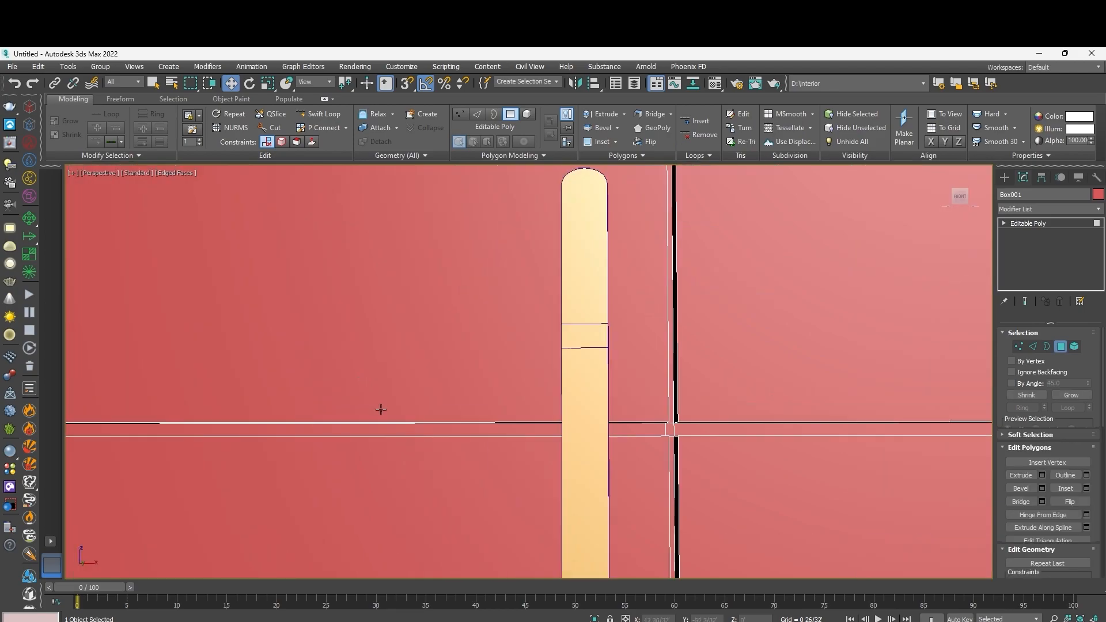
scroll(403, 472, up, 5)
click(531, 295)
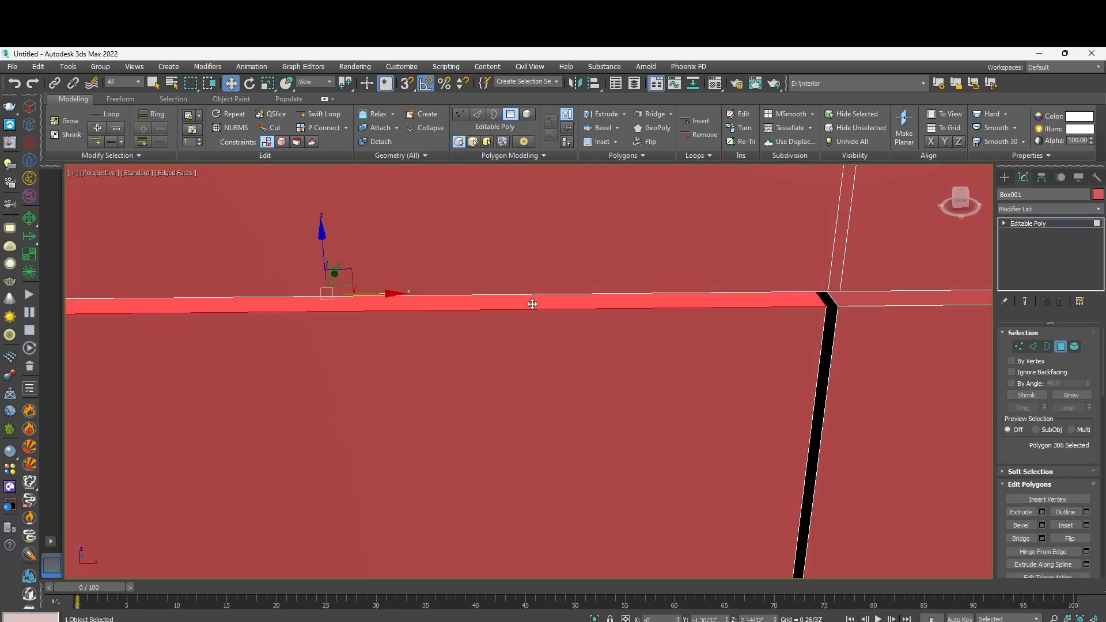
scroll(557, 292, down, 5)
scroll(539, 387, up, 6)
scroll(539, 386, down, 5)
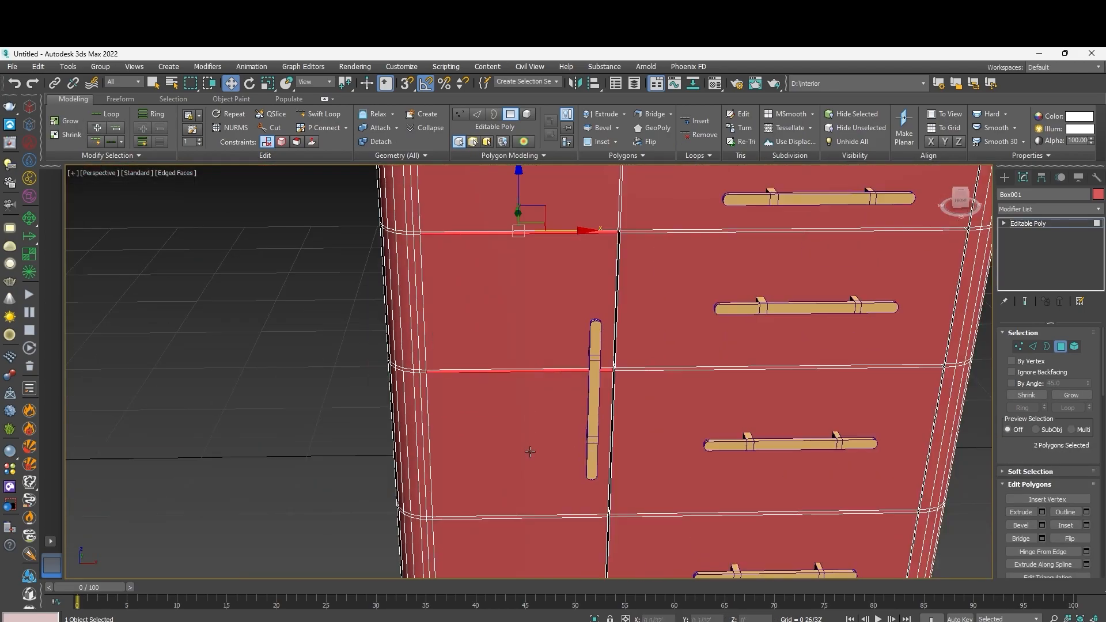
scroll(536, 407, up, 6)
ctrl+click(538, 375)
scroll(537, 373, down, 6)
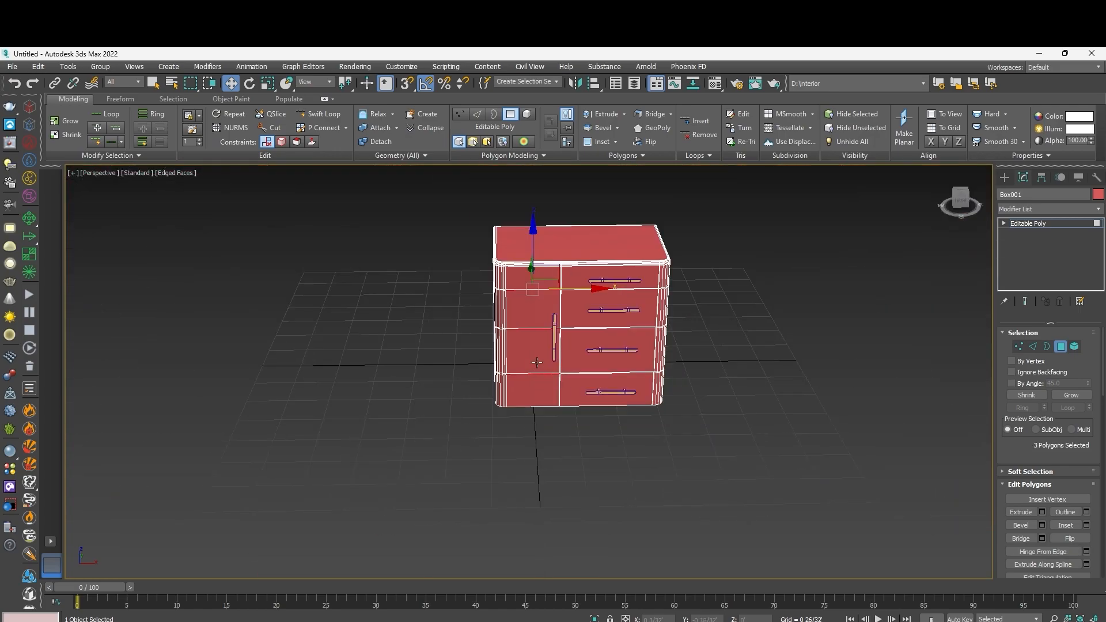
alt+middle_drag(536, 369, 541, 311)
scroll(536, 372, up, 6)
middle_drag(547, 368, 551, 443)
scroll(551, 443, down, 2)
key(ctrl+z)
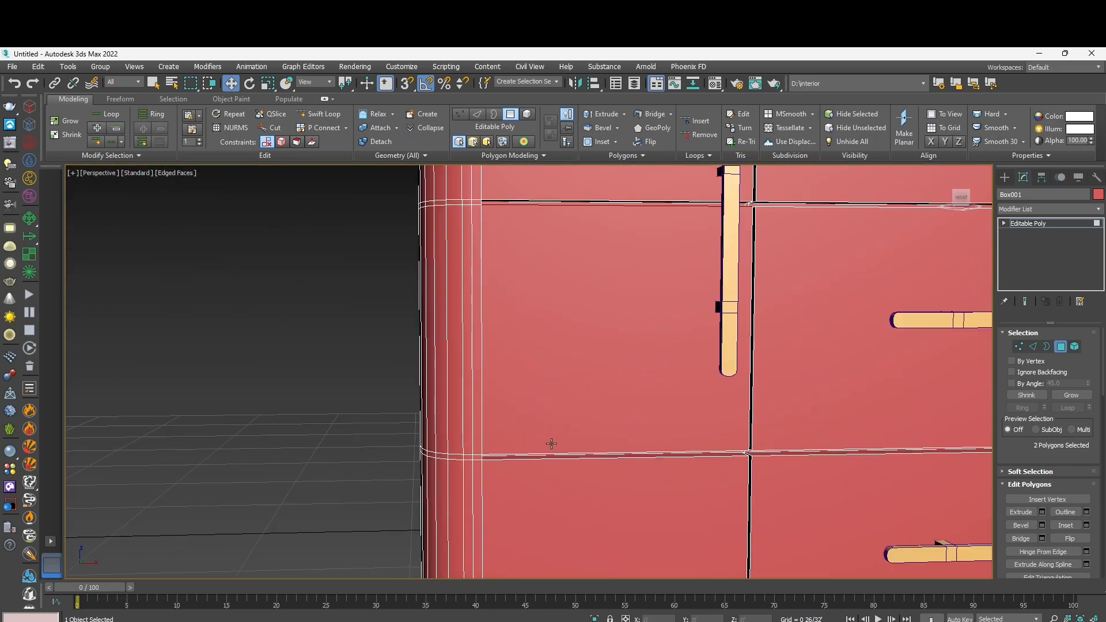
Raise the two selected groove faces to close the upper seams in the left column, then deselect the cabinet.
scroll(582, 373, down, 5)
middle_drag(588, 317, 583, 393)
scroll(583, 394, up, 5)
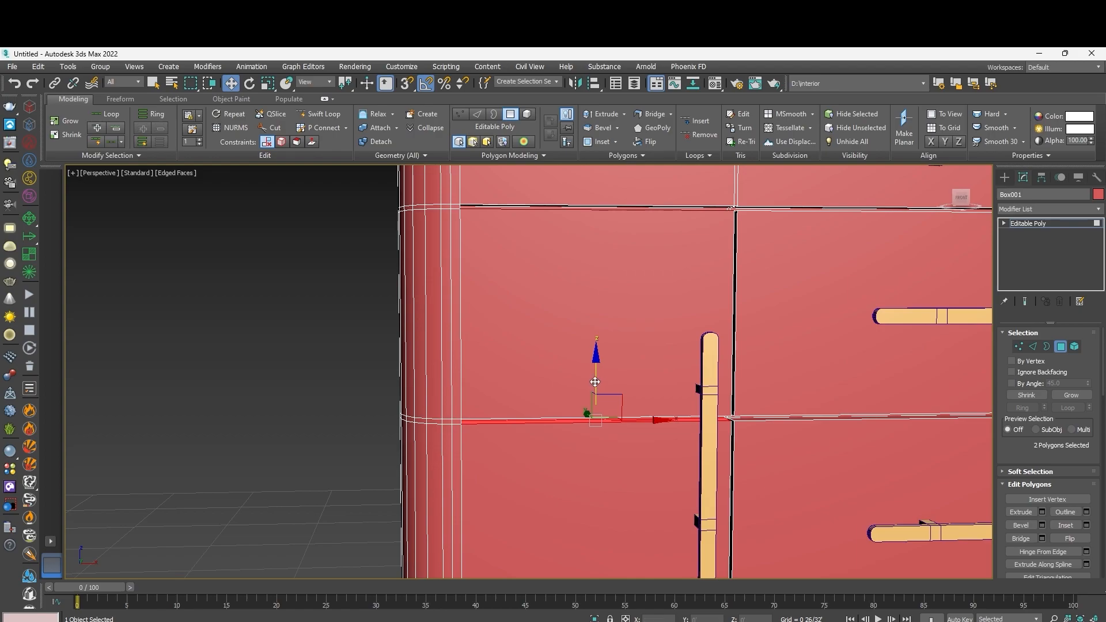
scroll(603, 394, up, 4)
scroll(603, 391, down, 4)
click(255, 387)
click(1019, 227)
click(345, 288)
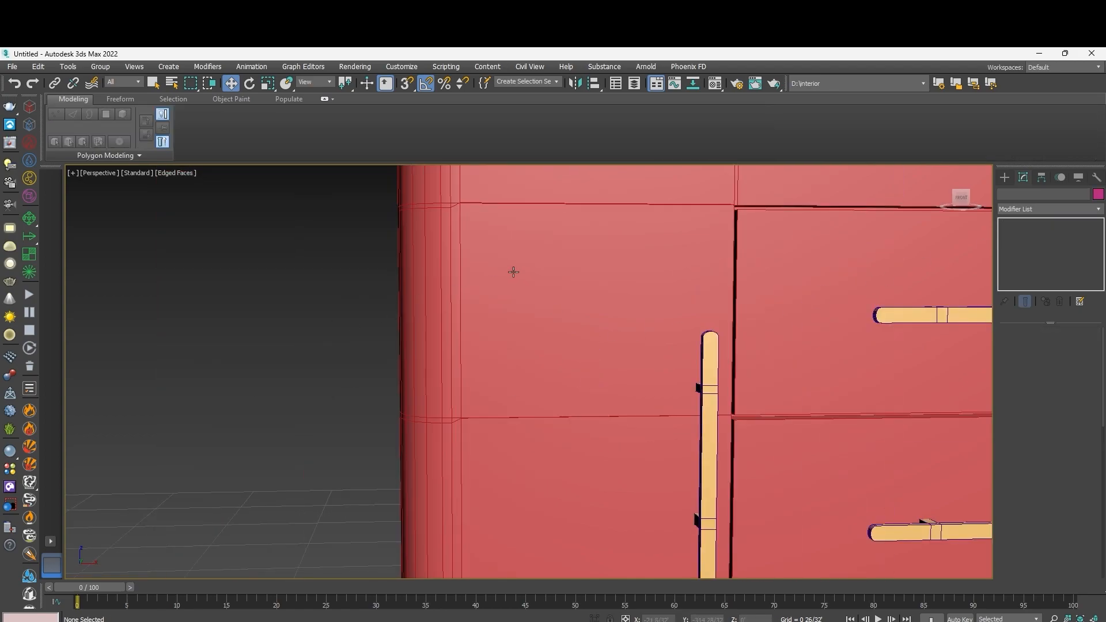
Raise the lower face of the lowest left-column seam groove to close it, and clear the polygon selection.
scroll(569, 209, up, 4)
scroll(570, 209, down, 6)
scroll(606, 522, up, 4)
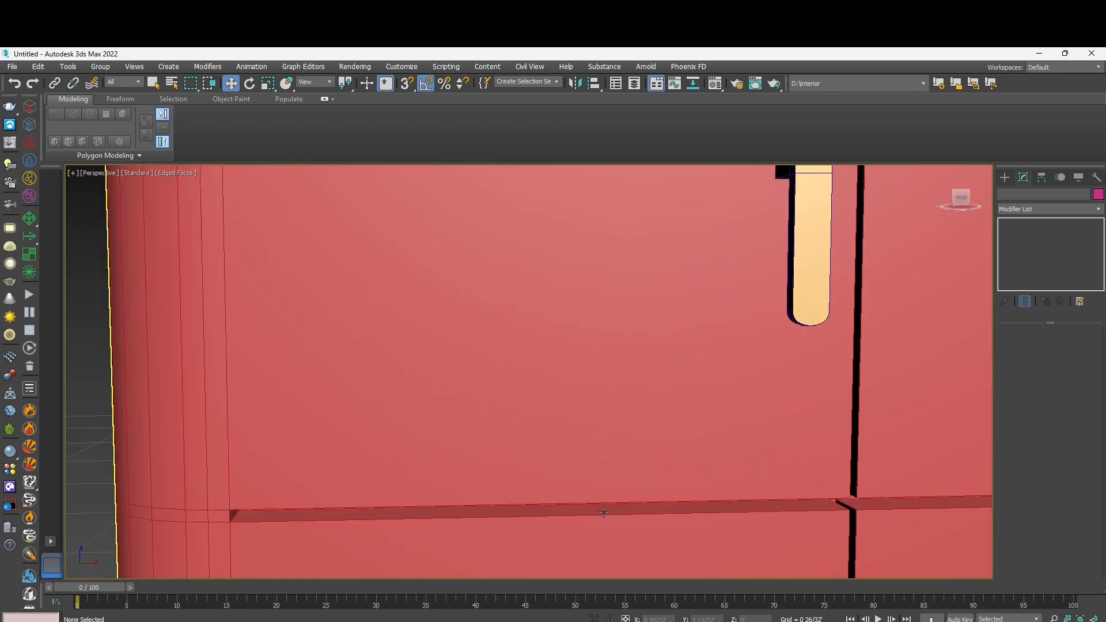
click(601, 508)
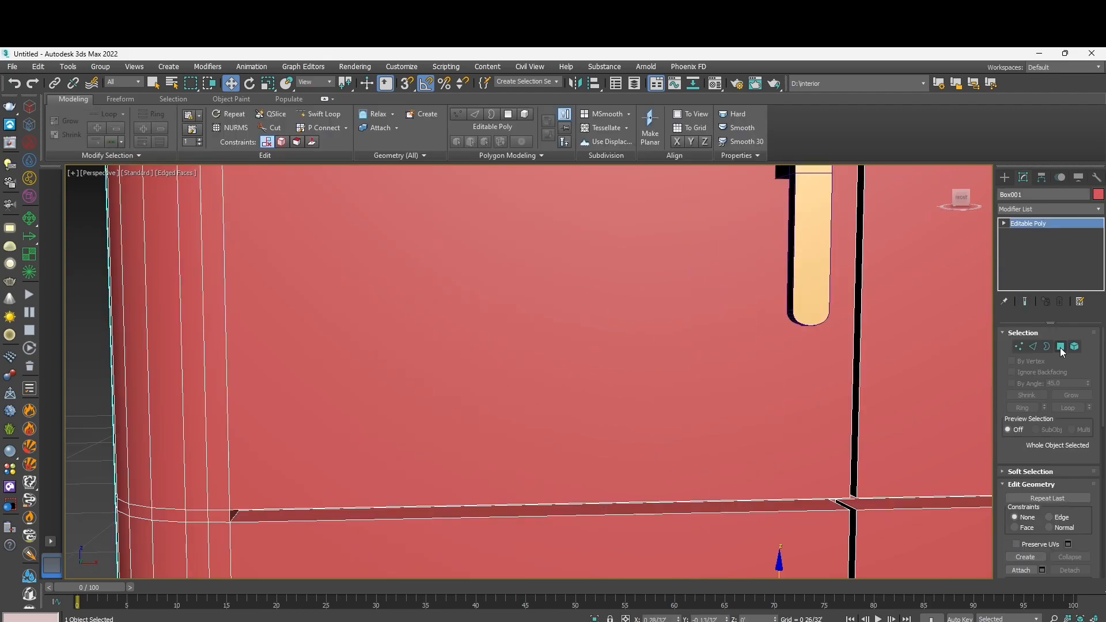
click(1059, 346)
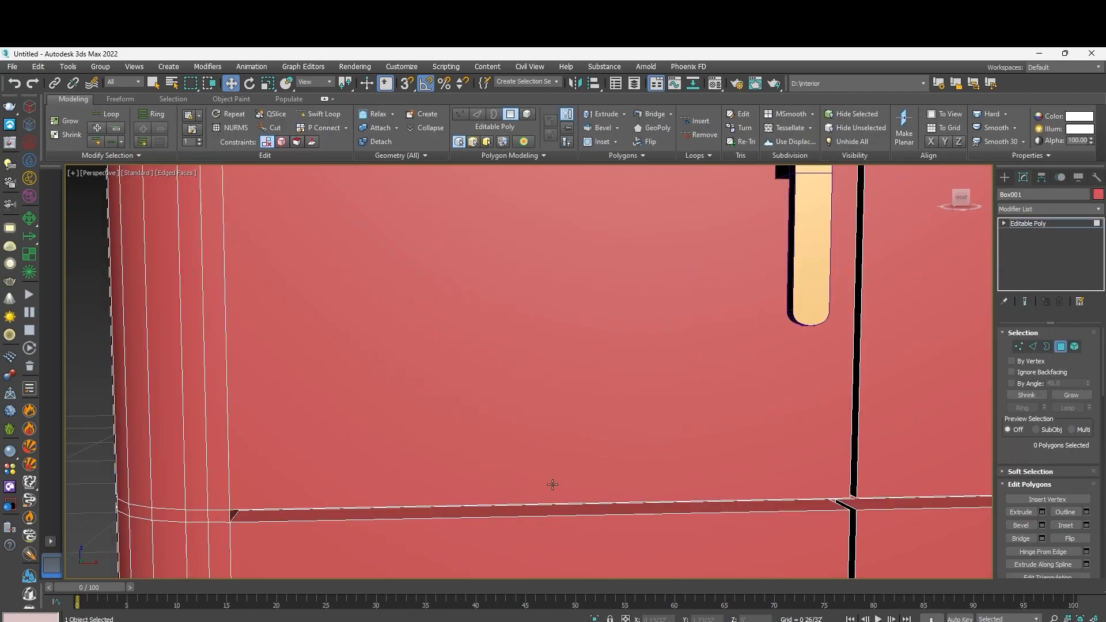
click(559, 509)
drag(545, 471, 544, 454)
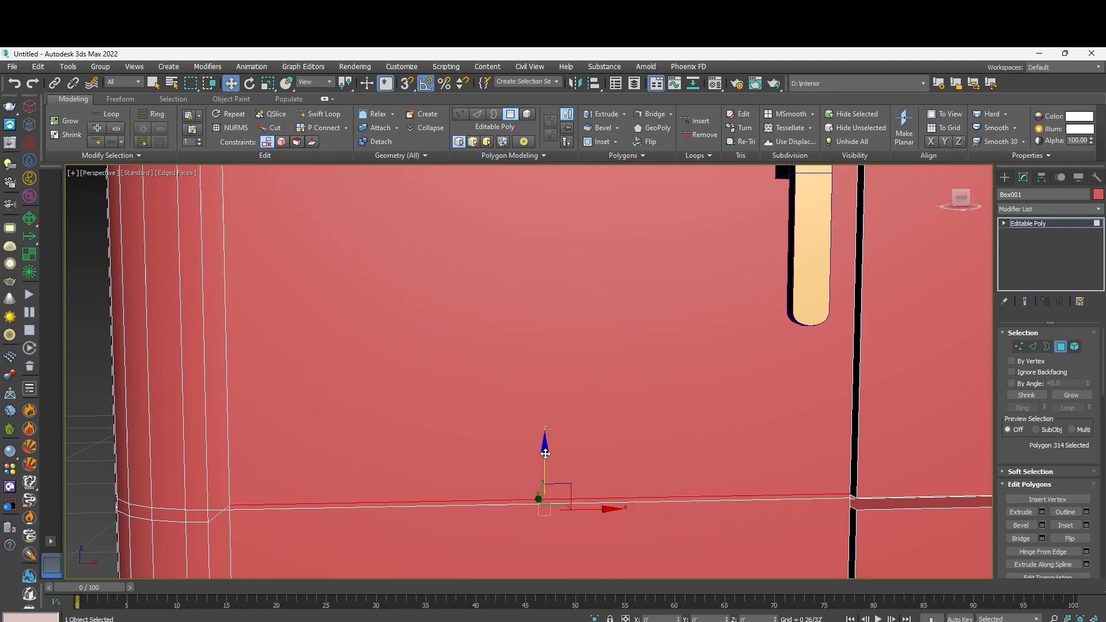
scroll(546, 454, down, 8)
key(ctrl+d)
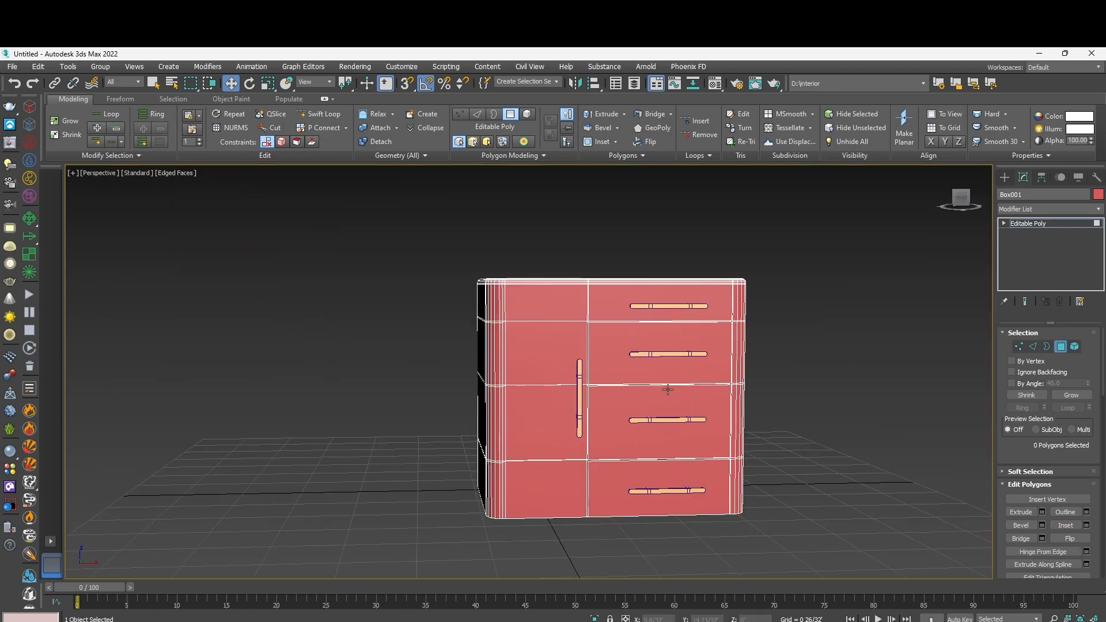
In the front view, create a cylinder above the cabinet with radius about 2 14/32', height about -0 24/32' and 57 sides.
key(alt+w)
key(alt+w)
key(f)
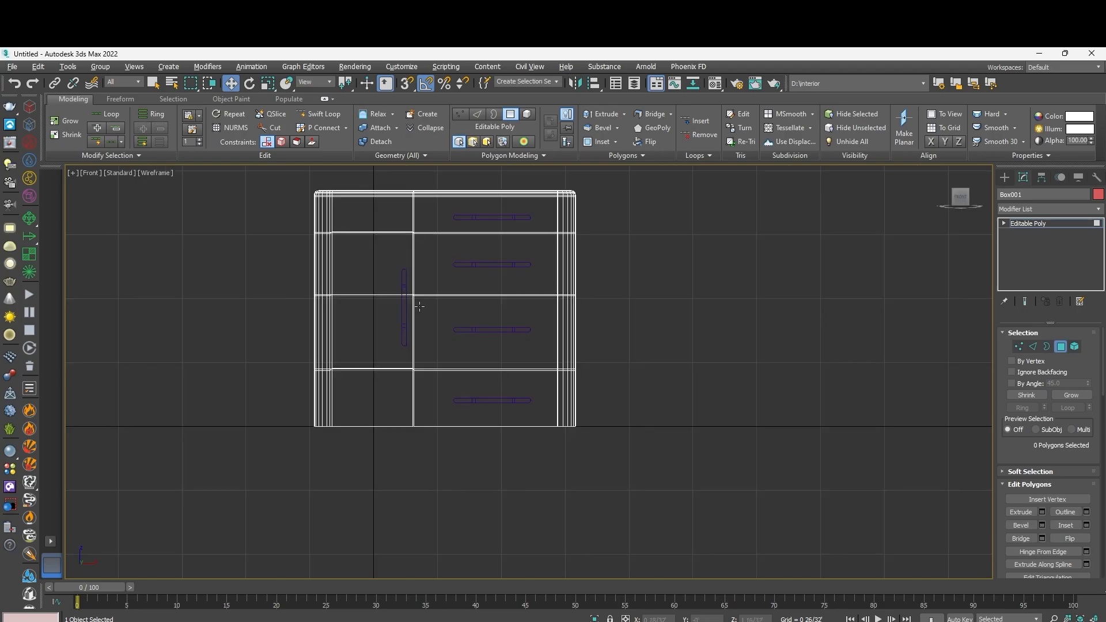
scroll(417, 310, down, 5)
click(1003, 176)
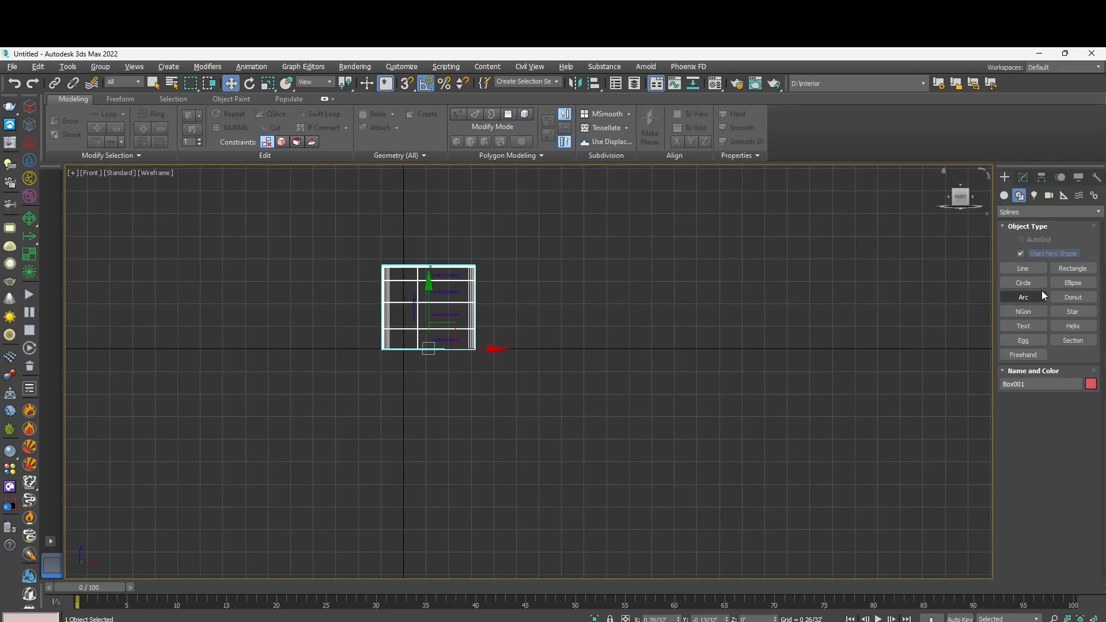
click(1003, 195)
click(1022, 282)
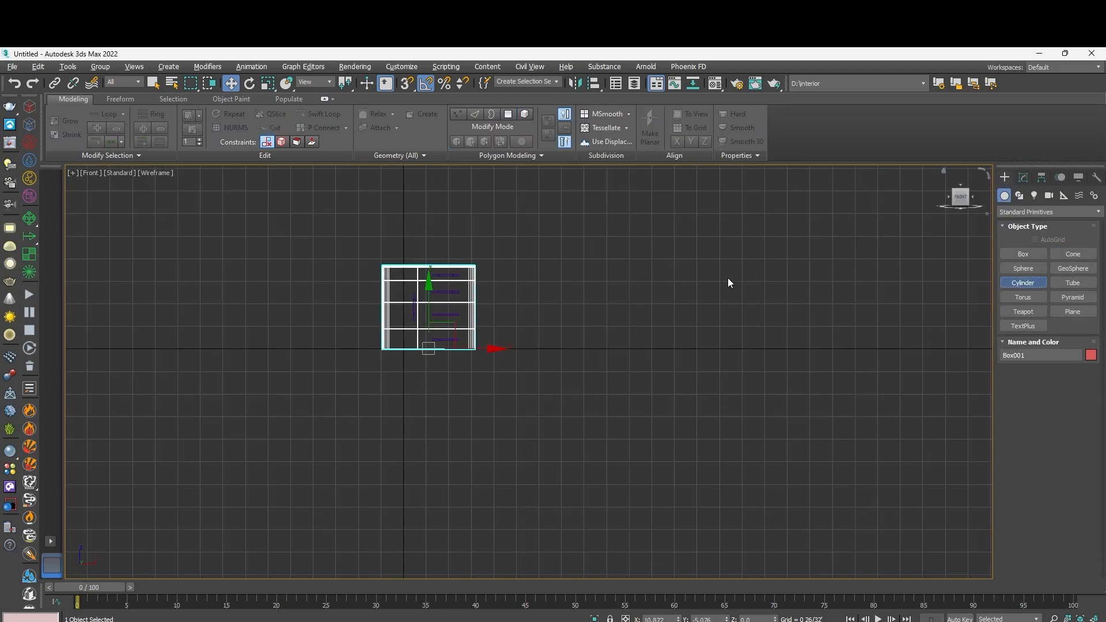
drag(439, 197, 471, 255)
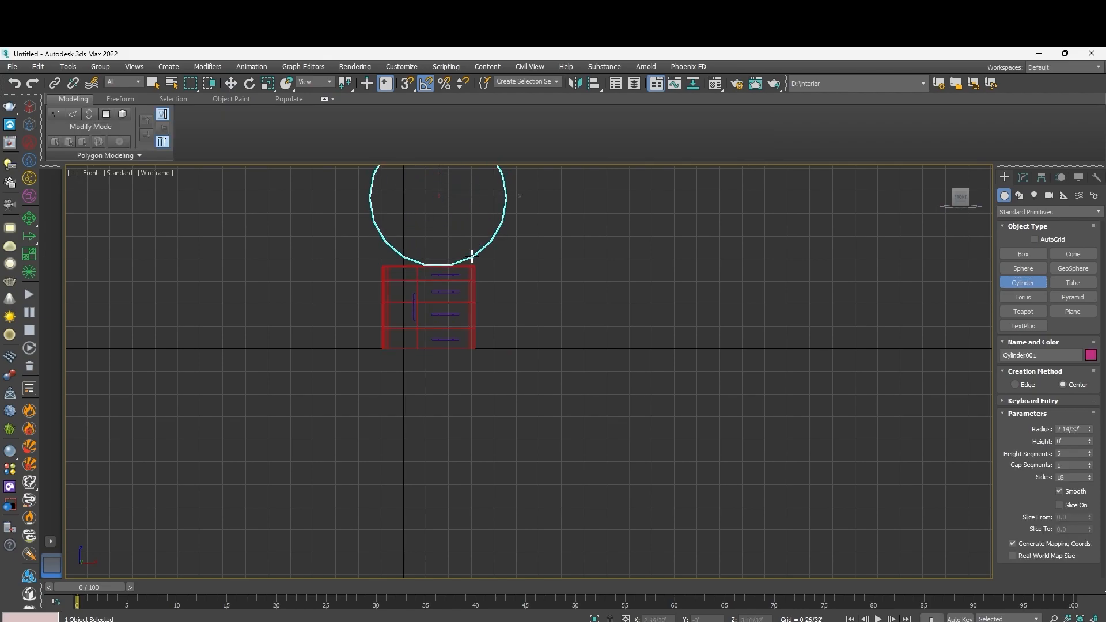
drag(1089, 478, 1094, 469)
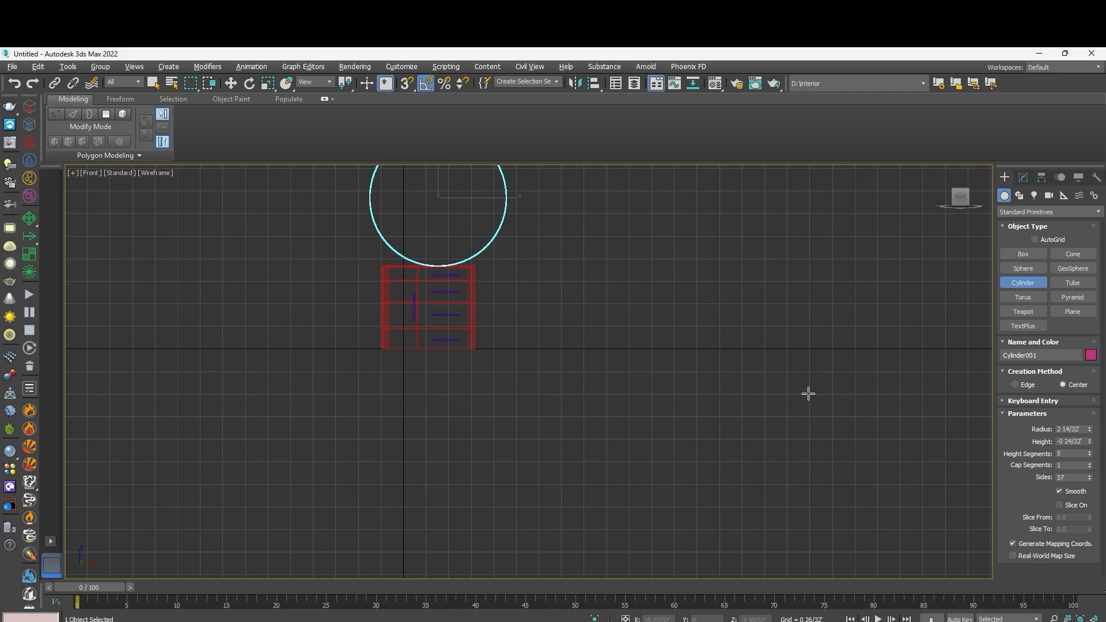
Move the cylinder down and sideways so it overlaps the cabinet's upper right corner.
key(w)
scroll(682, 354, down, 4)
scroll(572, 285, up, 6)
drag(541, 232, 618, 371)
key(r)
scroll(585, 365, up, 2)
key(w)
key(ctrl+z)
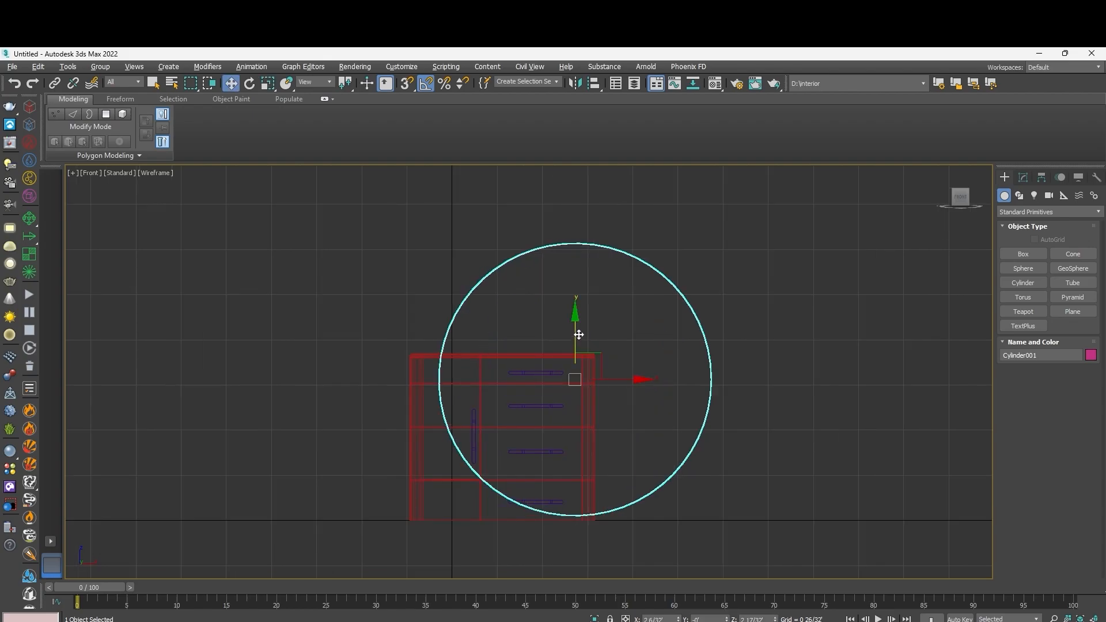
Scale the cylinder's depth down to about 21 percent, making it a thin upright disc.
key(alt+w)
middle_click(748, 421)
key(alt+w)
scroll(743, 383, down, 4)
alt+middle_drag(668, 347, 754, 340)
scroll(754, 341, up, 4)
key(e)
key(r)
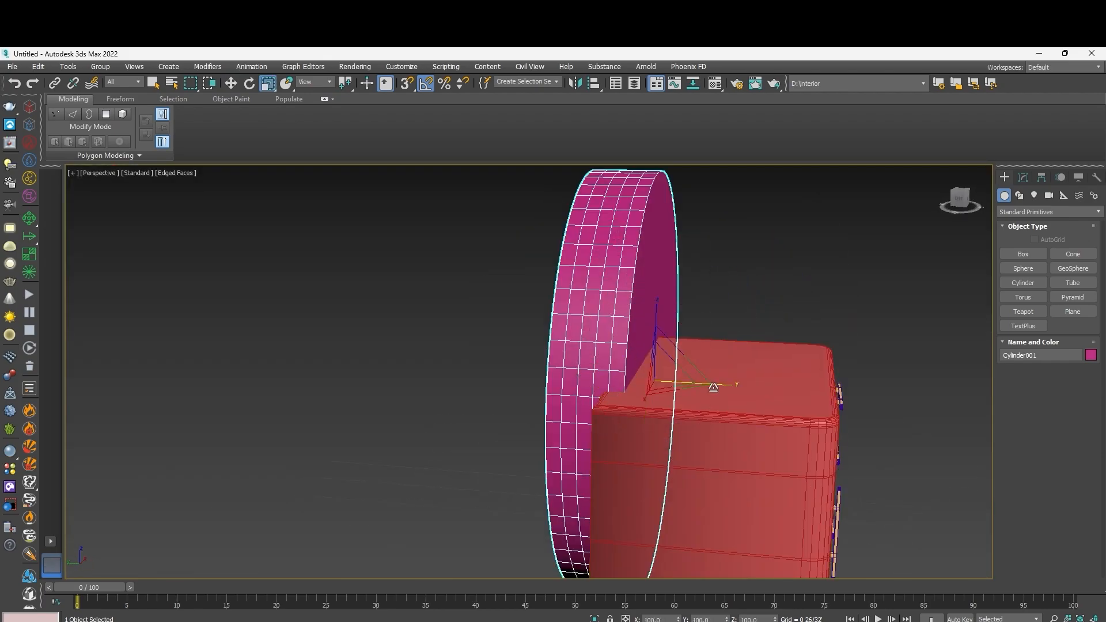
drag(675, 382, 566, 373)
scroll(578, 363, down, 5)
alt+middle_drag(668, 348, 611, 339)
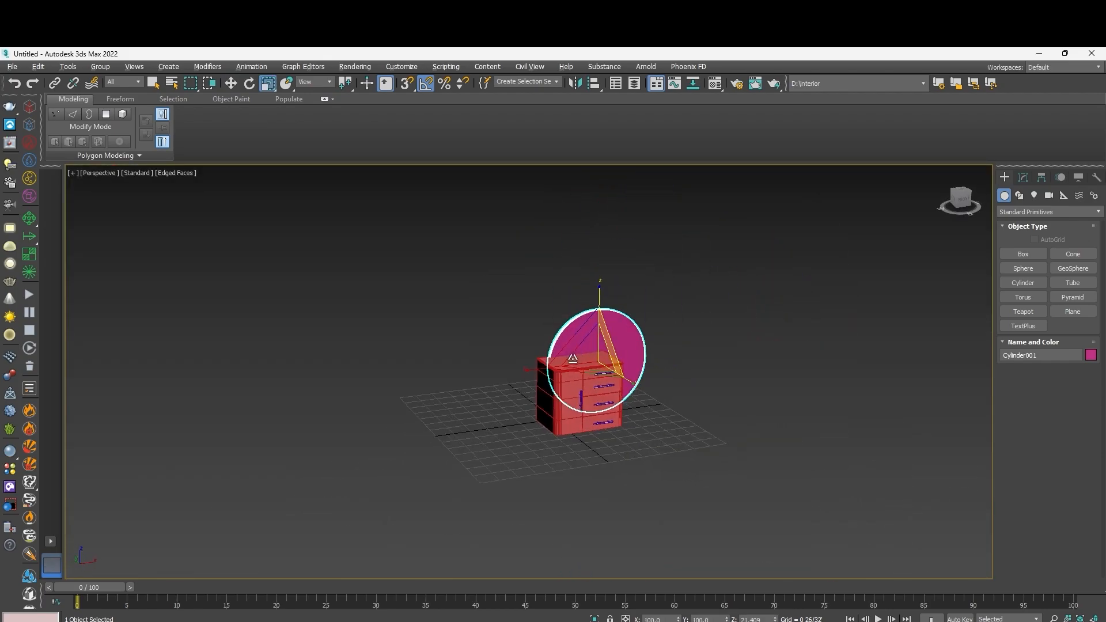
Convert the thin disc to an editable poly.
key(w)
scroll(613, 328, up, 4)
right_click(613, 328)
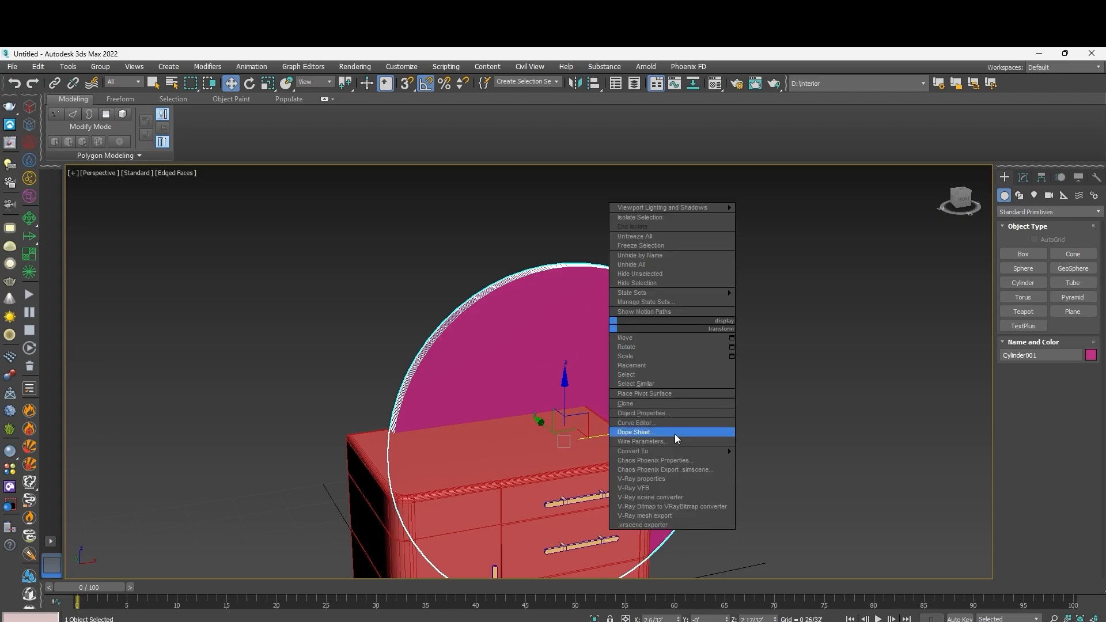
mouse_move(729, 443)
click(788, 461)
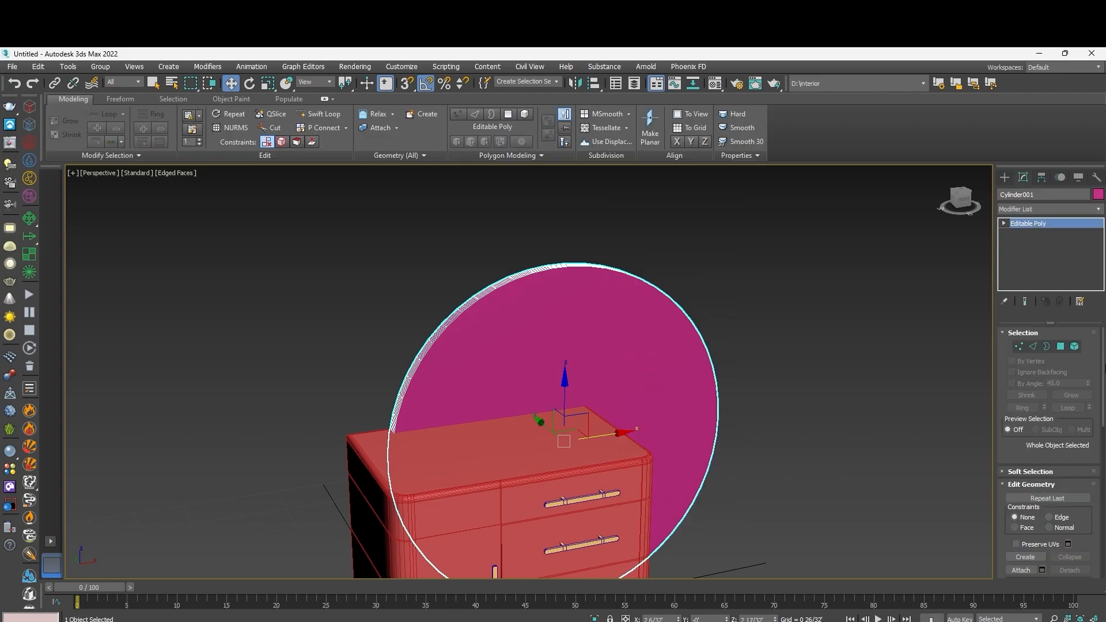
Inset the disc's circular front face by 0 2/32'.
click(1060, 346)
click(619, 355)
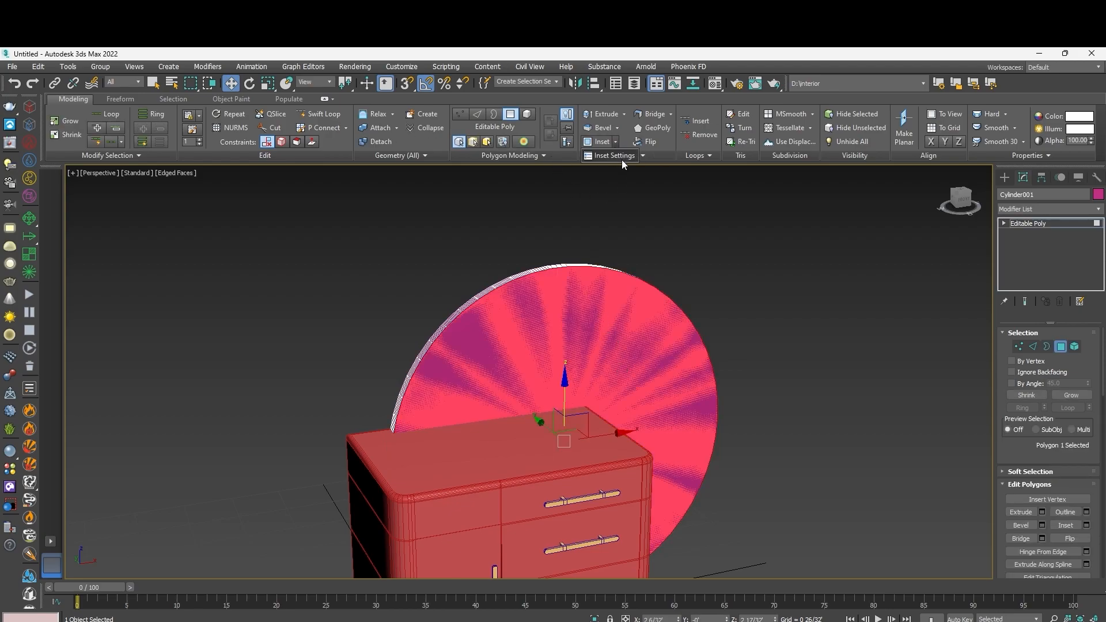
click(618, 143)
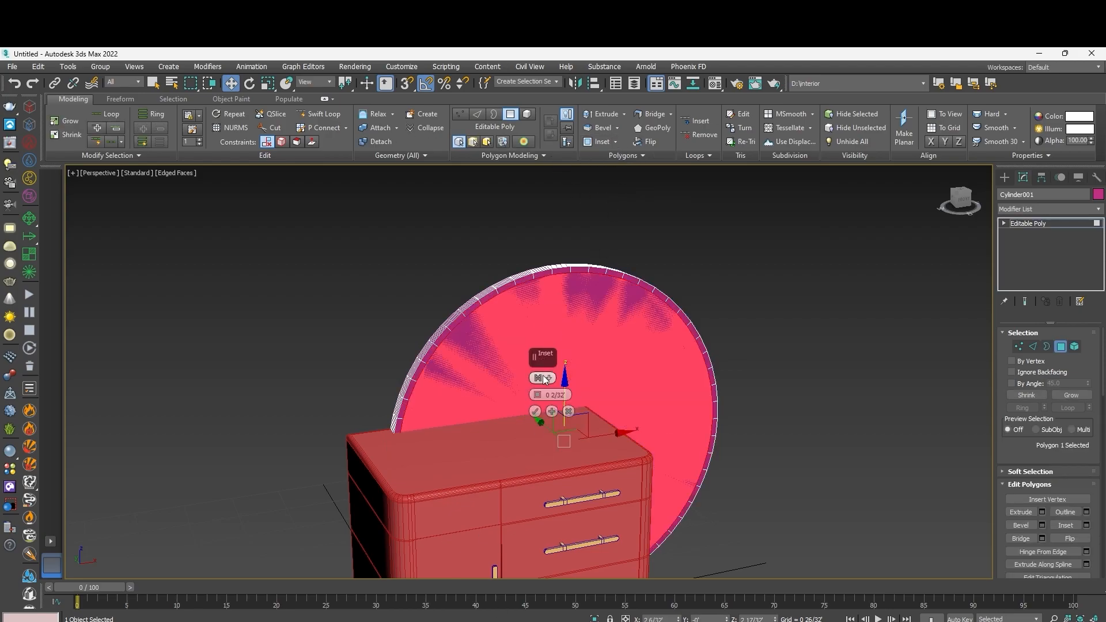
mouse_move(540, 396)
mouse_down()
mouse_move(543, 387)
mouse_move(554, 399)
mouse_up()
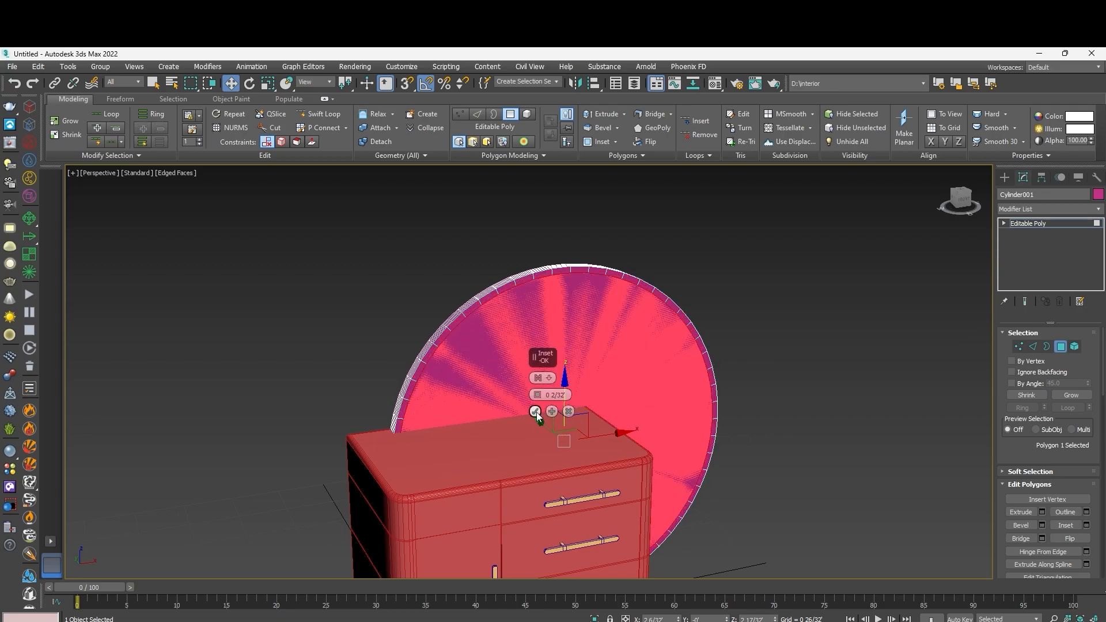
Push the inset front face slightly back into the disc to form a raised rim.
alt+middle_drag(530, 396, 548, 420)
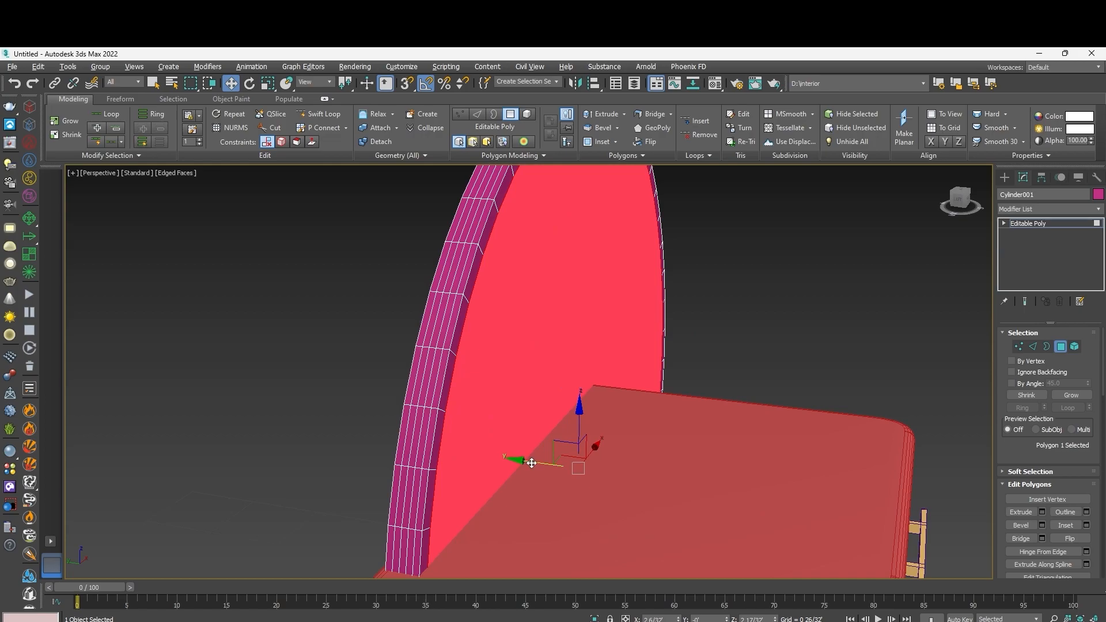
drag(532, 461, 527, 458)
alt+middle_drag(632, 468, 629, 407)
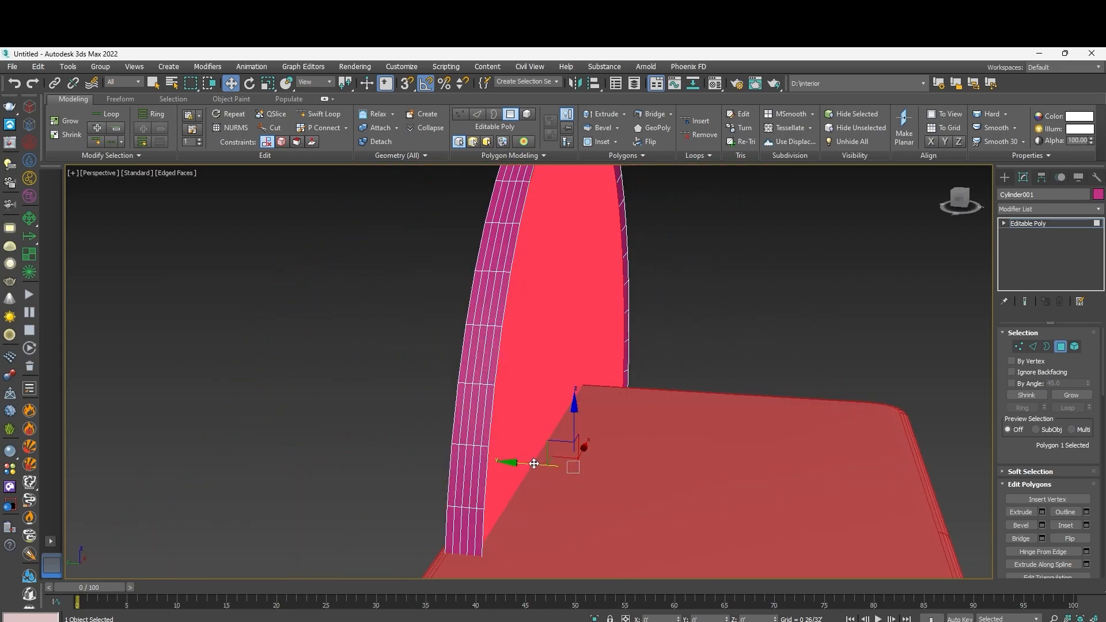
alt+middle_drag(582, 442, 514, 398)
alt+middle_drag(437, 417, 501, 427)
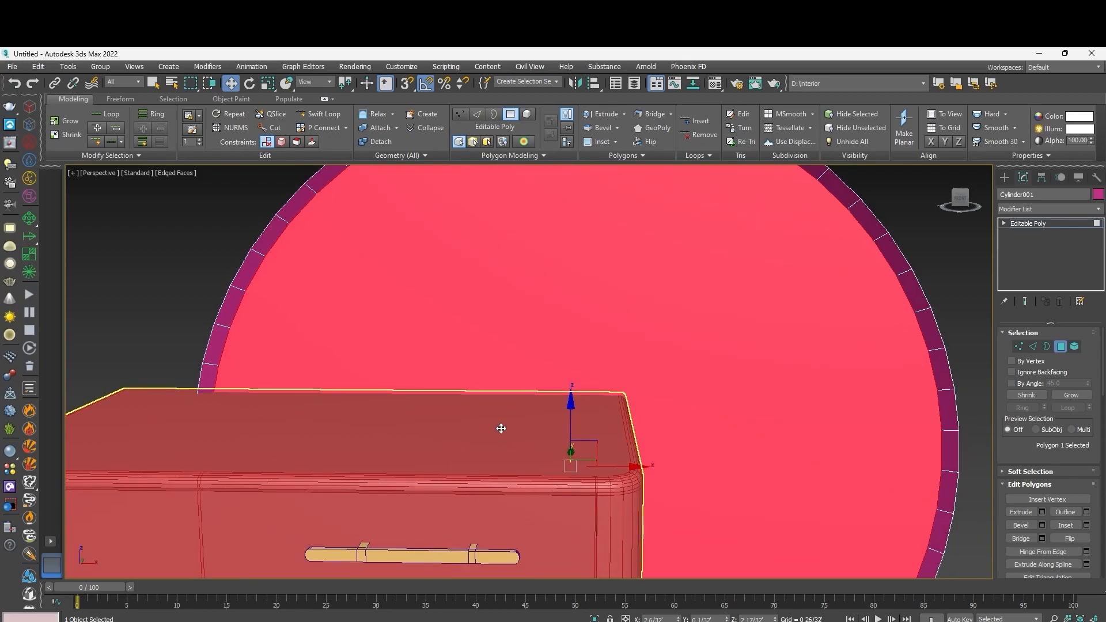
Detach the disc's recessed front face as a separate object.
key(r)
scroll(590, 462, down, 5)
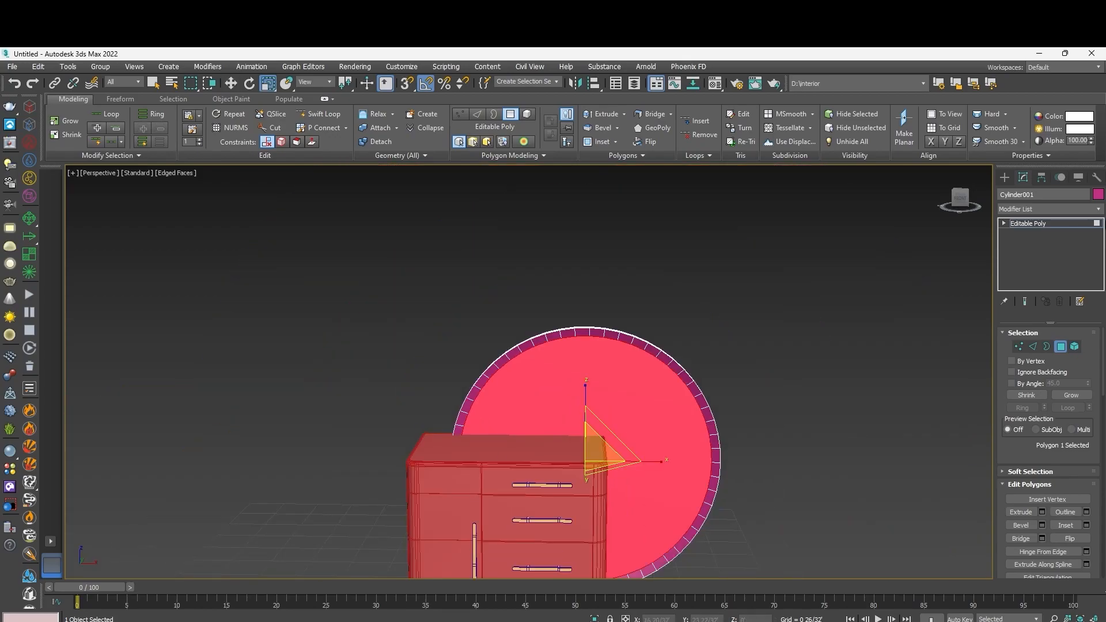
click(1042, 226)
click(1059, 346)
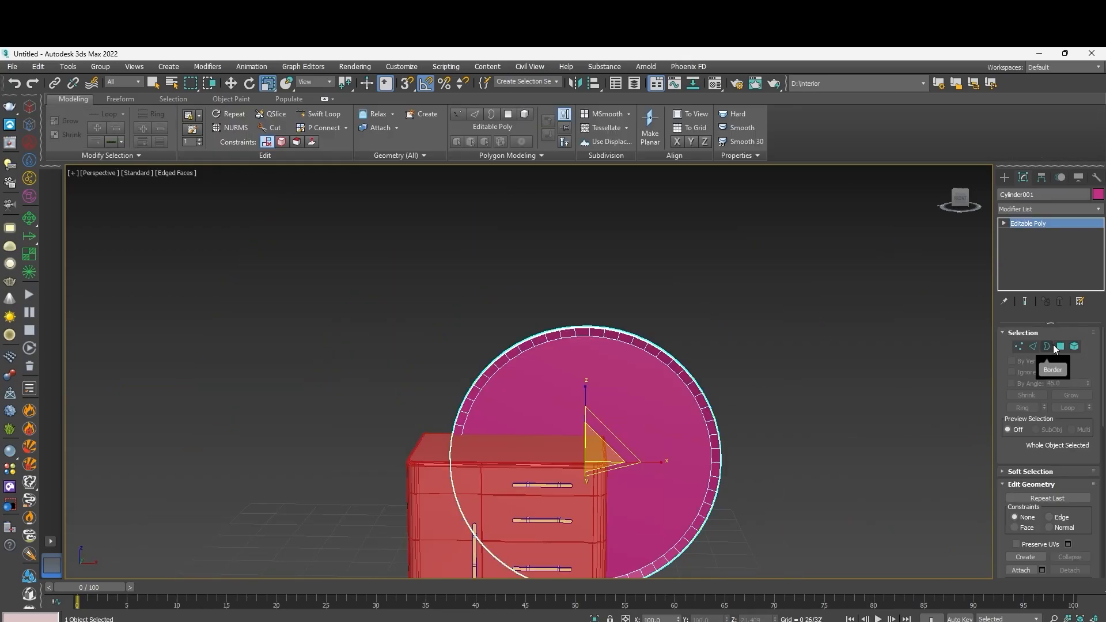
scroll(644, 456, up, 5)
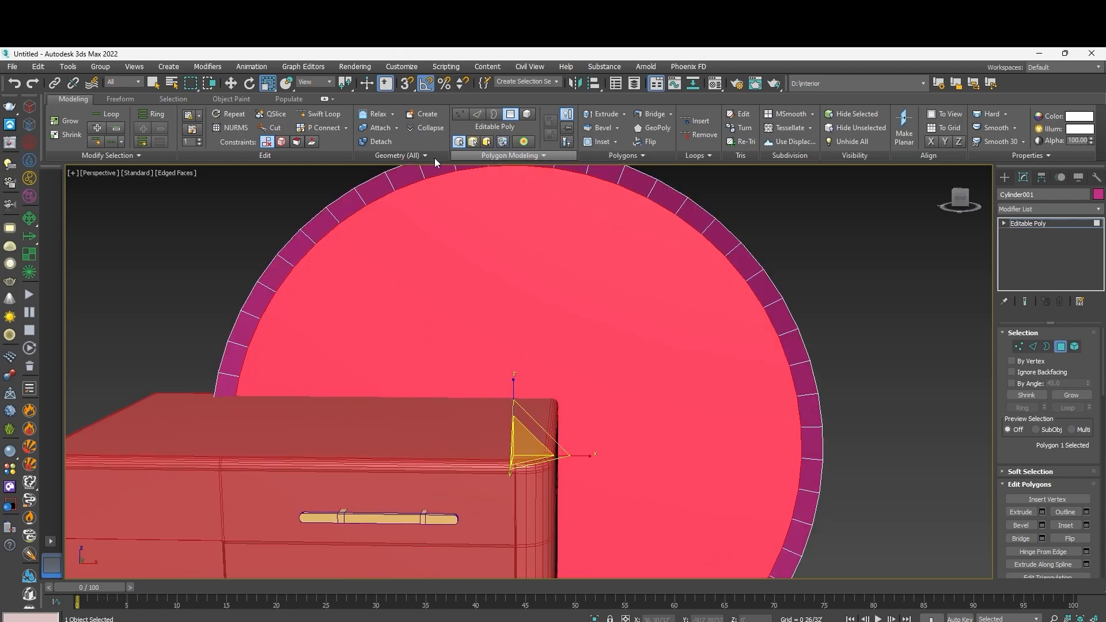
click(377, 142)
click(589, 355)
Apply a MeshSmooth modifier to the disc's rim object, then select the detached circular face.
click(1059, 222)
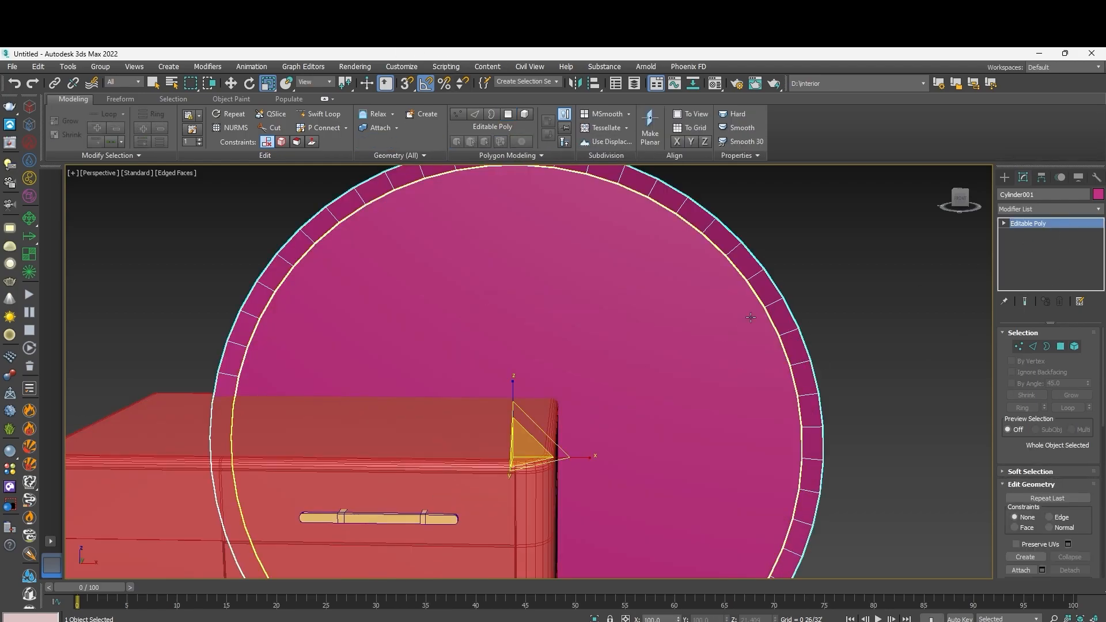
key(w)
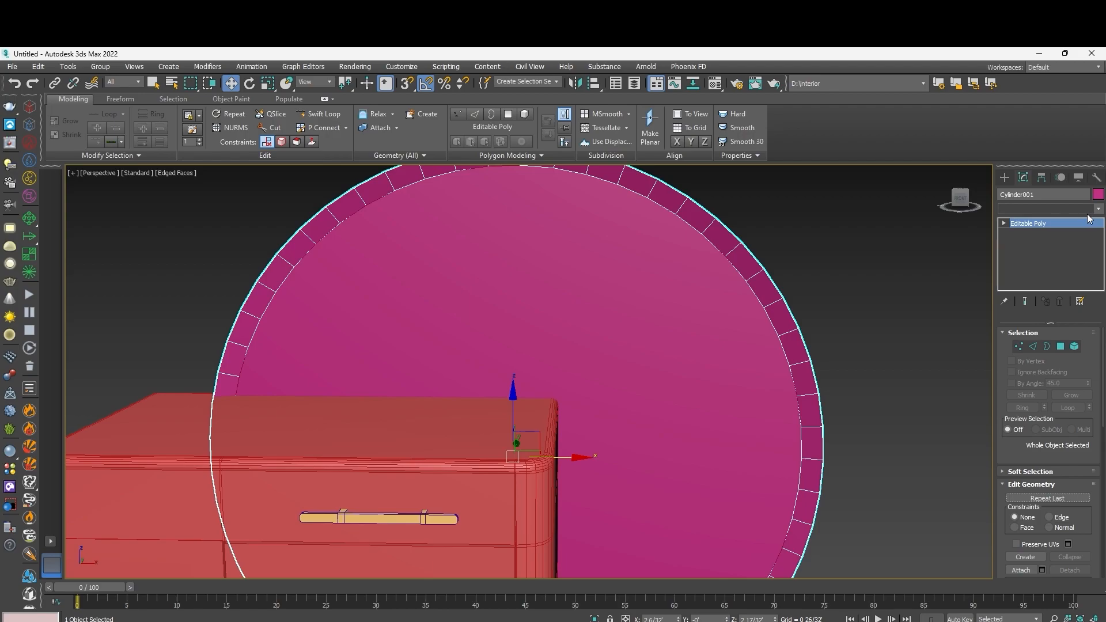
click(1088, 209)
text(meshsmooth)
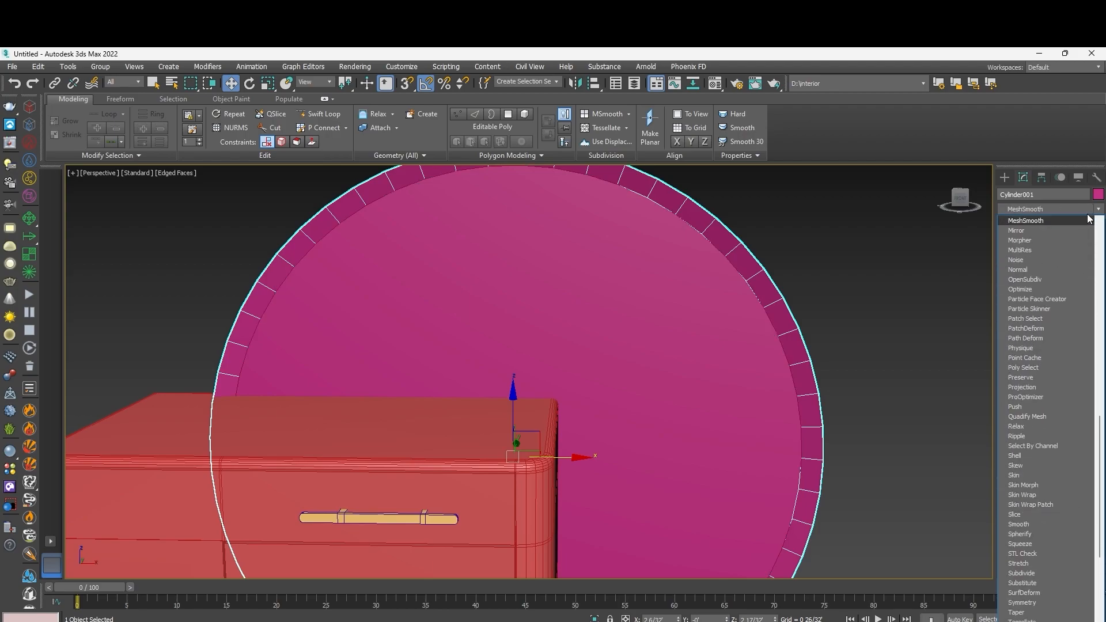
key(Return)
scroll(726, 352, down, 3)
click(1085, 415)
click(967, 340)
click(612, 363)
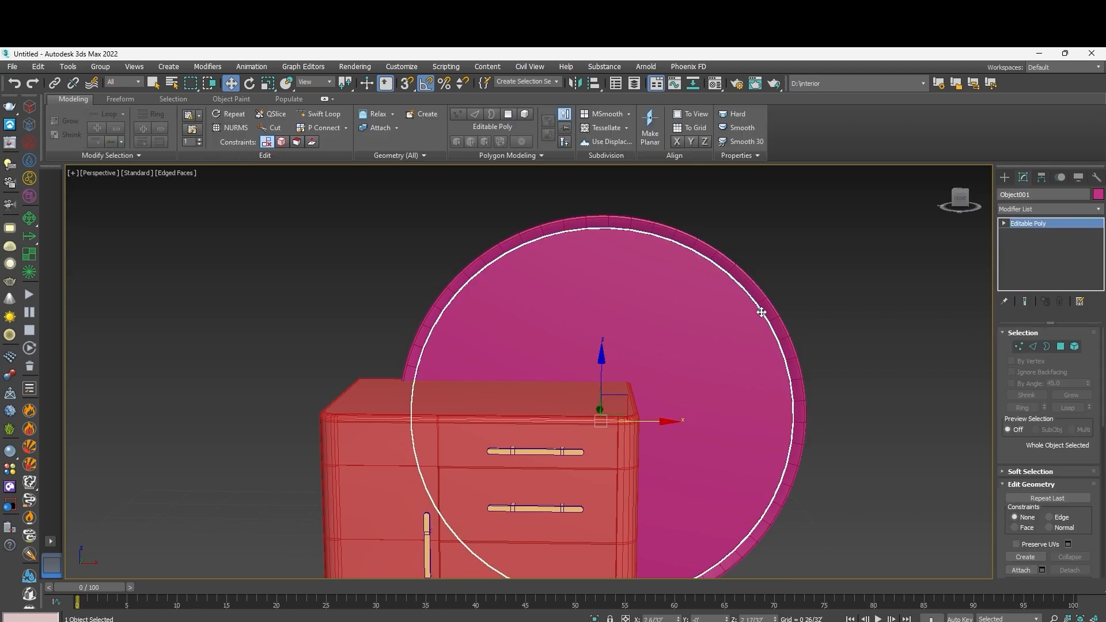
Scale the disc's rim and circular face together along X to form a narrower upright oval.
ctrl+click(760, 312)
key(r)
drag(663, 415, 610, 405)
drag(677, 422, 669, 425)
scroll(669, 425, down, 10)
scroll(662, 423, up, 5)
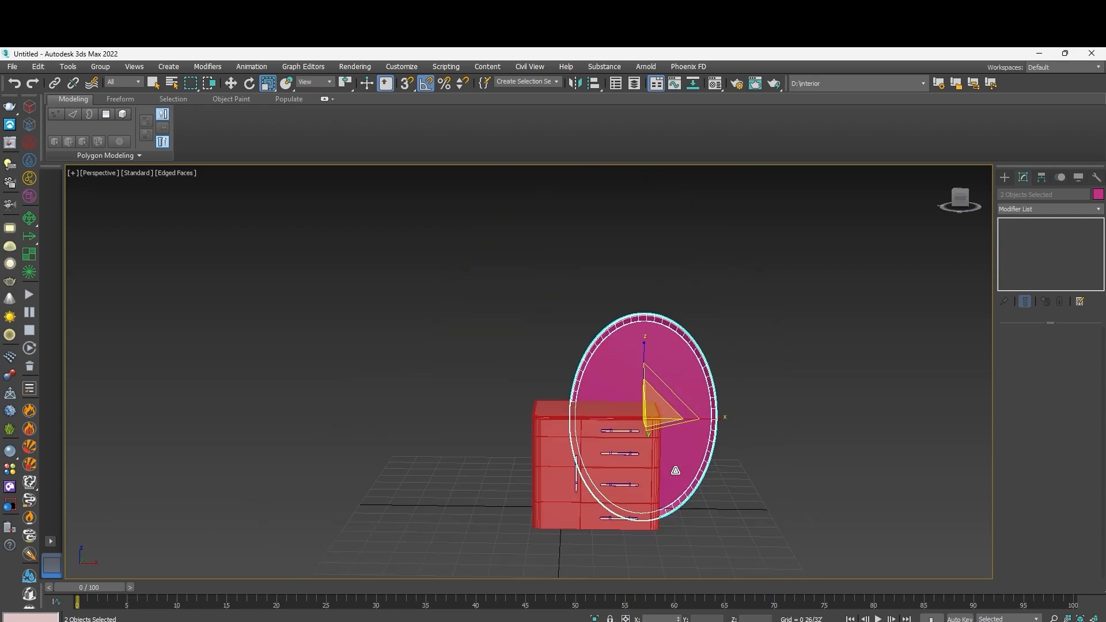
key(w)
click(776, 430)
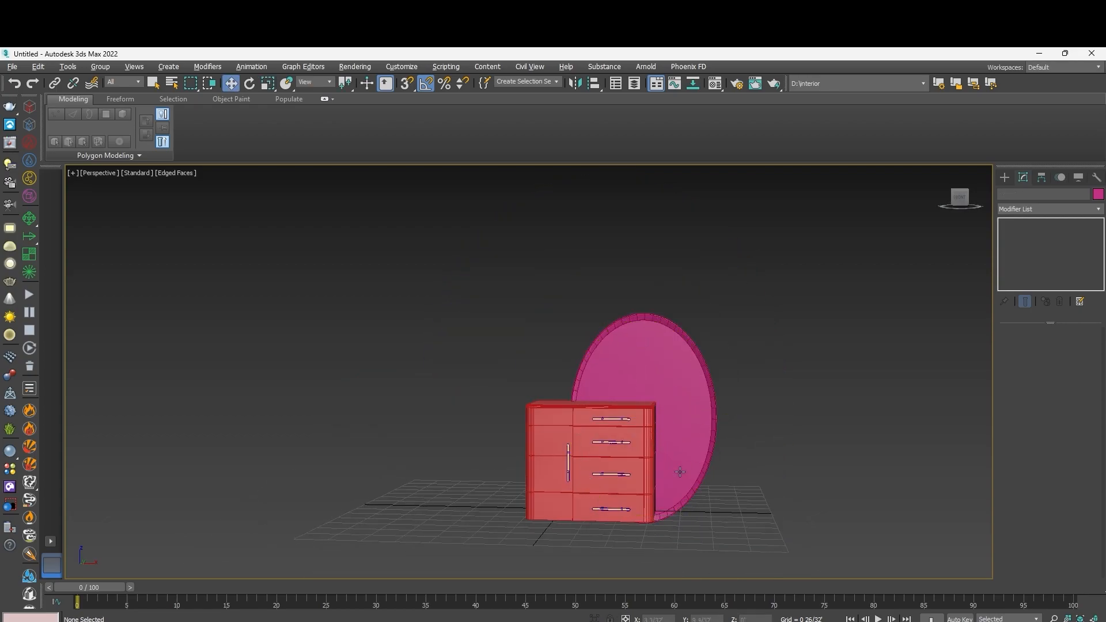
Create a small cylinder with a 0 2/32' radius just inside the cabinet's front-right corner, placed from the top view.
key(alt+w)
click(370, 305)
key(alt+w)
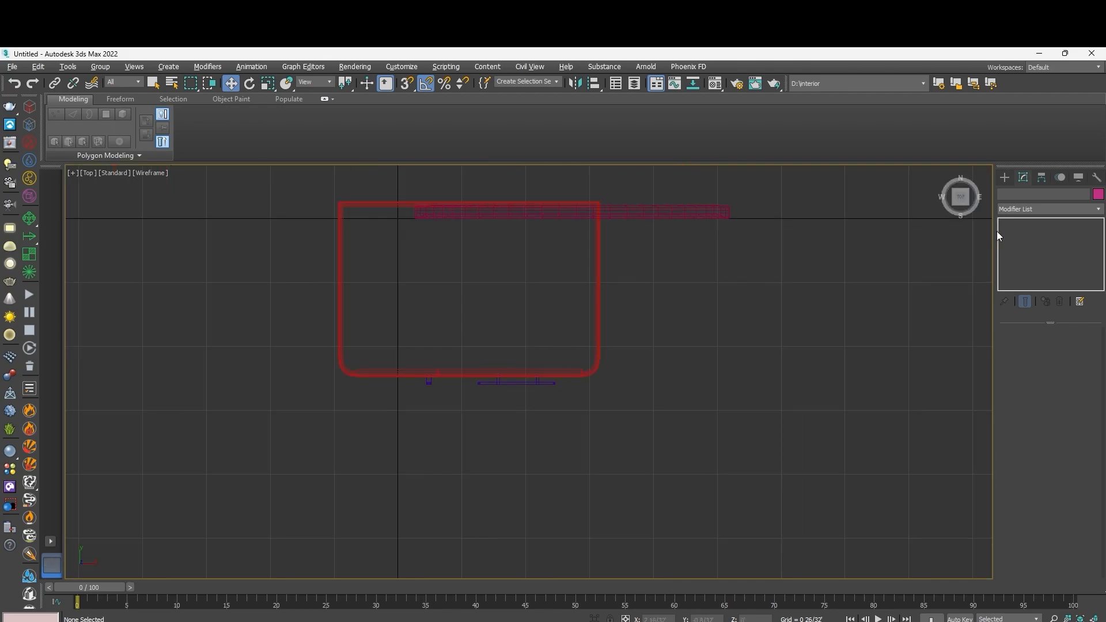
click(1003, 178)
click(1021, 264)
scroll(622, 360, up, 5)
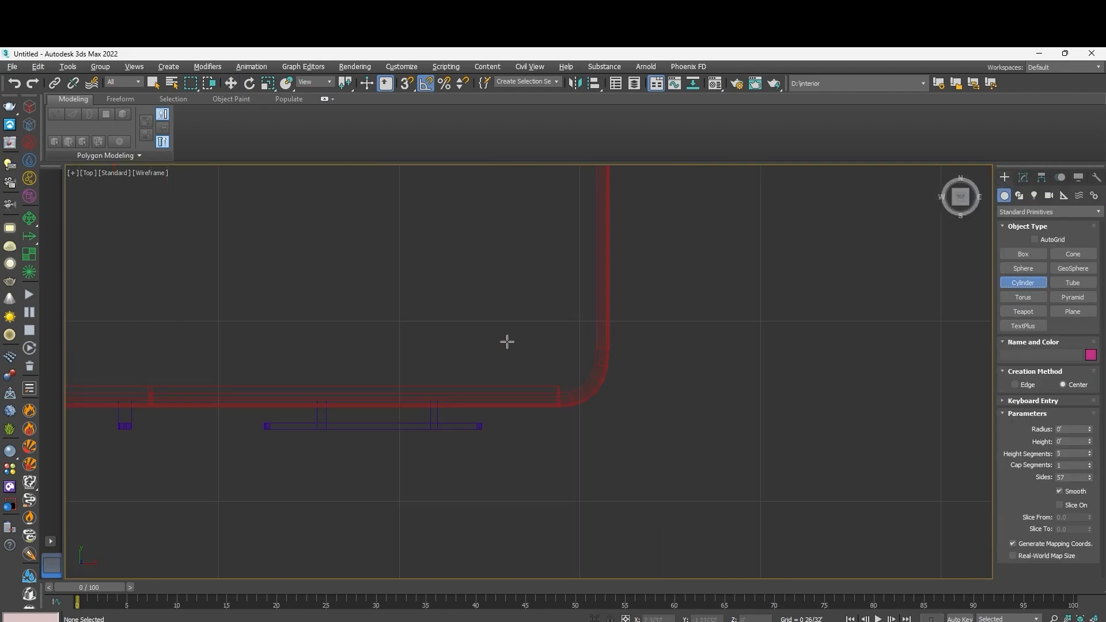
drag(545, 345, 556, 357)
key(w)
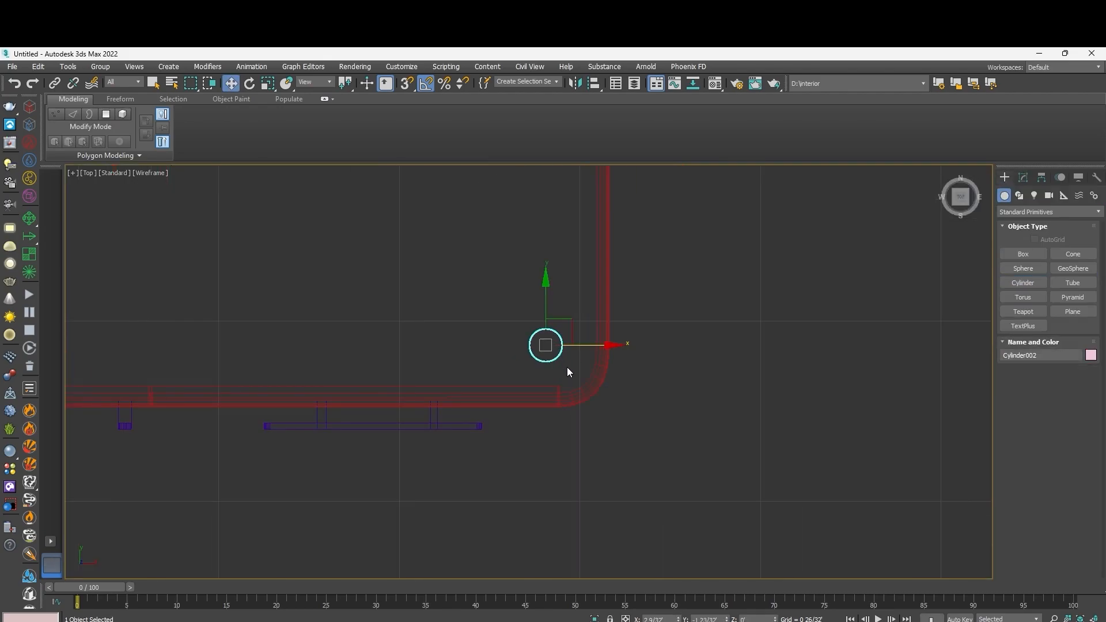
click(607, 418)
click(555, 358)
key(super+w)
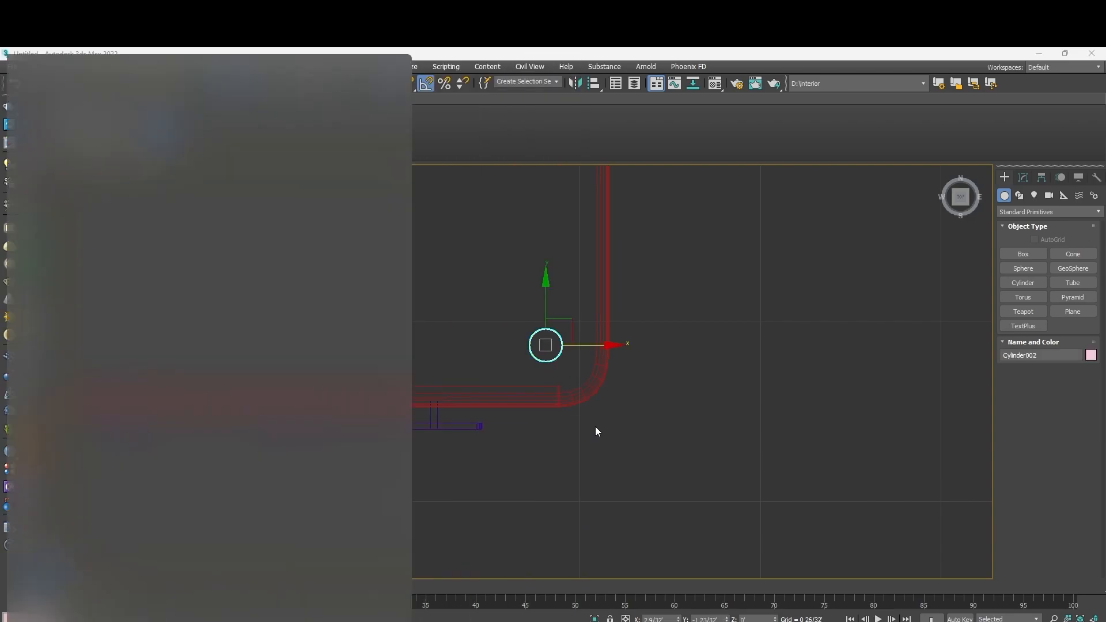
key(super)
key(Escape)
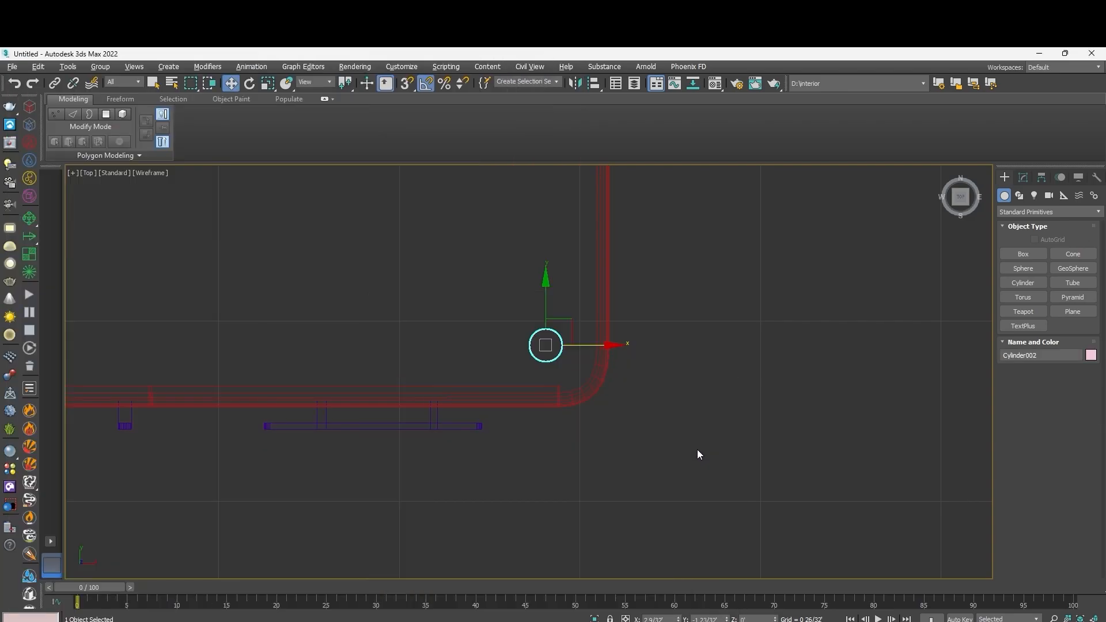
Lower the cylinder beneath the cabinet and set its height to 0 12/32', height segments to 1 and sides to 24.
key(p)
scroll(638, 523, up, 5)
click(1022, 178)
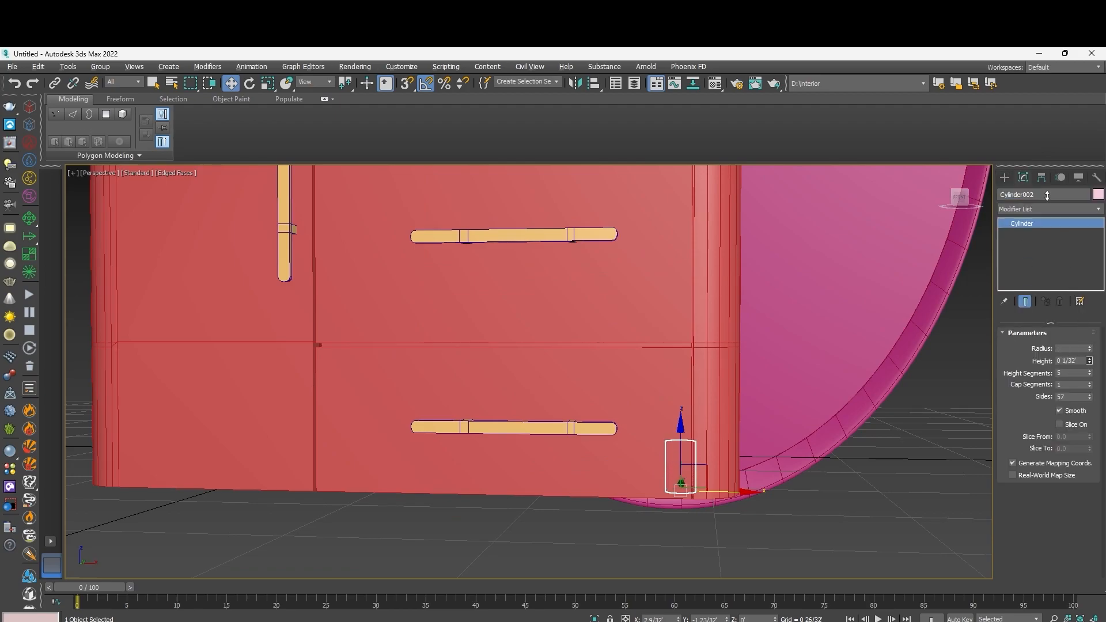
drag(679, 457, 678, 509)
mouse_move(1089, 398)
mouse_down()
mouse_move(1093, 433)
mouse_move(1091, 413)
mouse_up()
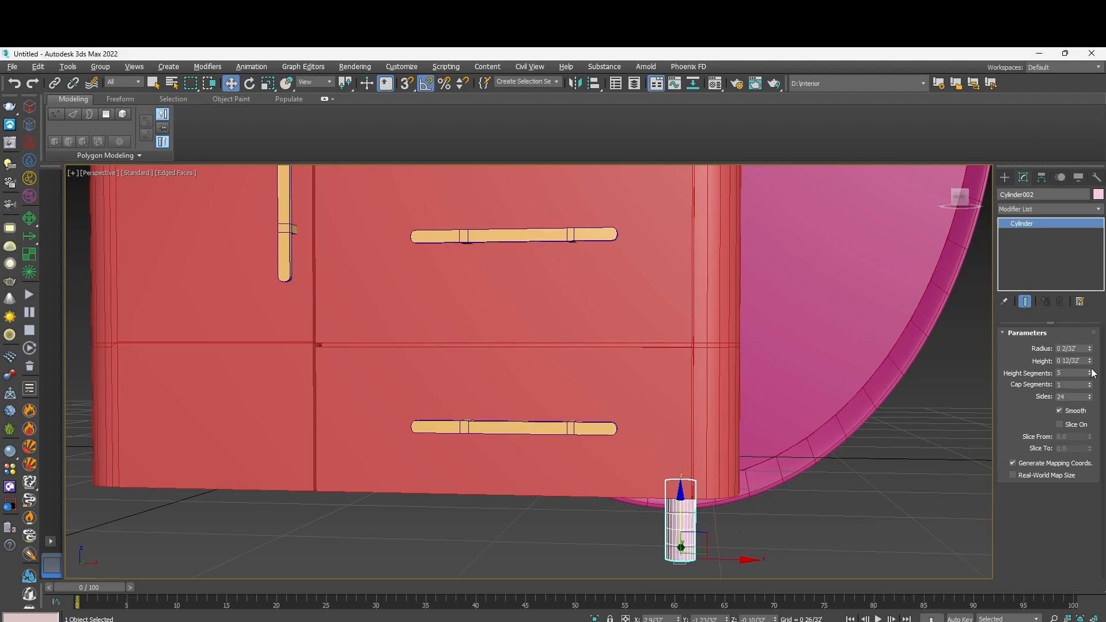
scroll(710, 532, up, 3)
middle_drag(679, 529, 643, 409)
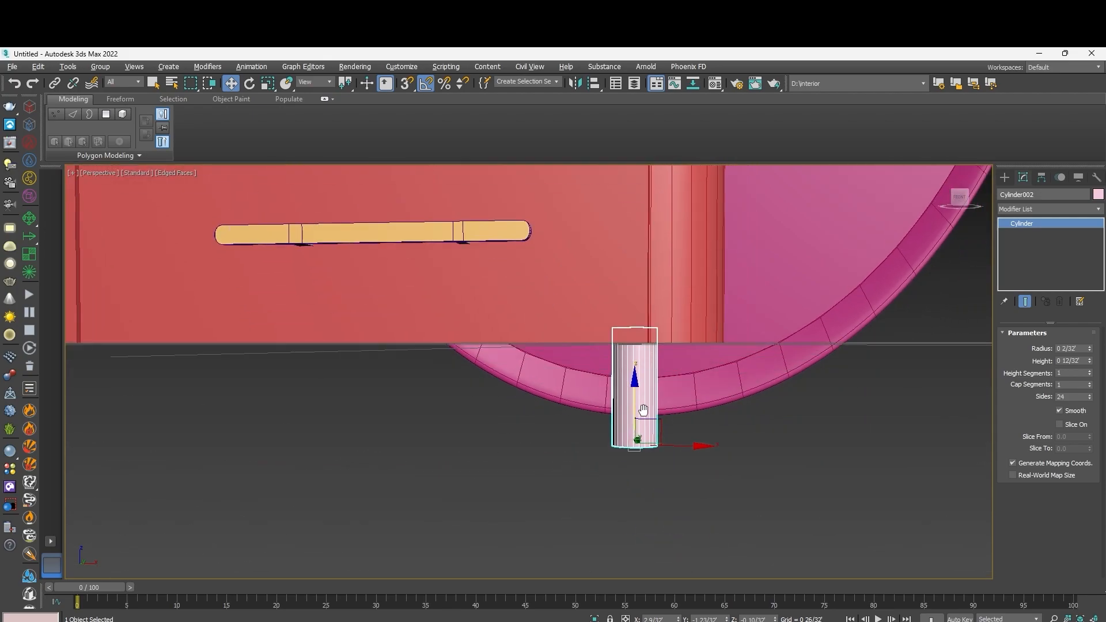
Convert the cylinder to an Editable Poly and scale its bottom edge ring inward to form a tapered leg.
right_click(641, 406)
mouse_move(740, 533)
click(794, 543)
click(1031, 346)
drag(735, 469, 627, 447)
drag(721, 416, 721, 417)
right_click(680, 436)
click(687, 455)
drag(655, 438, 691, 516)
key(w)
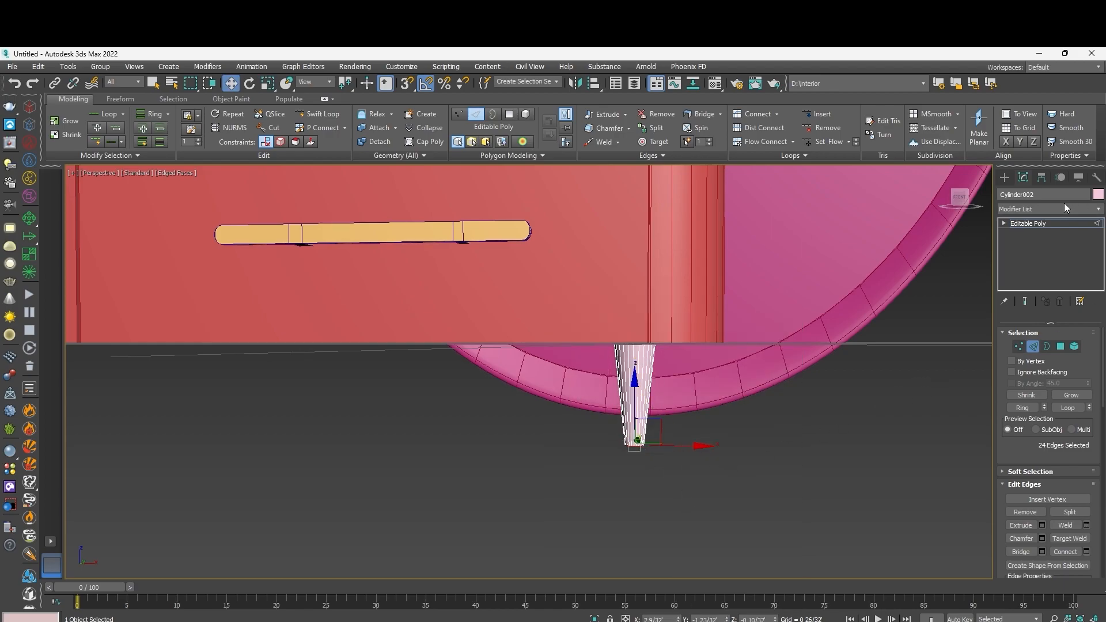
click(1031, 223)
scroll(634, 414, down, 2)
scroll(634, 413, down, 3)
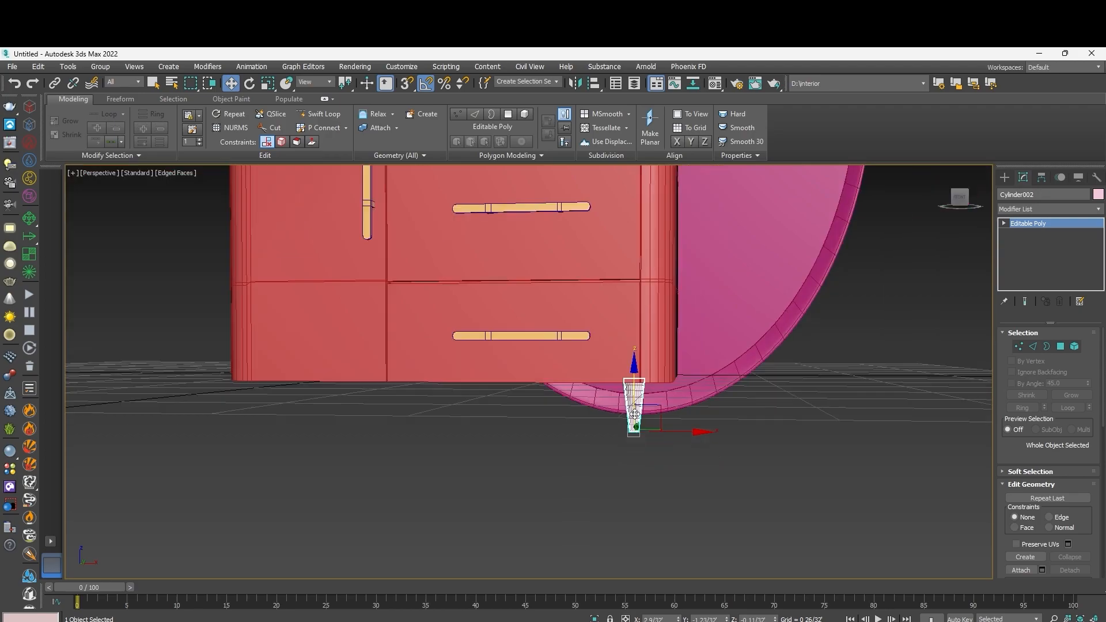
Raise the oval rim and its face together until their lowest point is level with the cabinet's underside.
click(721, 351)
ctrl+click(729, 380)
drag(729, 379, 730, 348)
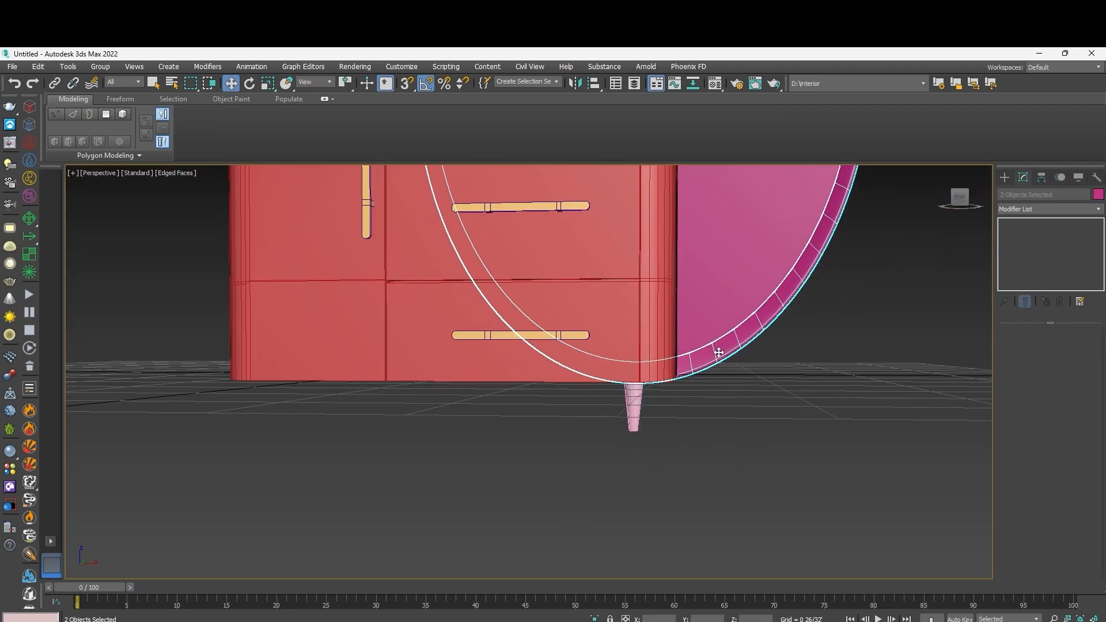
key(r)
click(755, 459)
Copy the tapered leg along X to the cabinet's front-left corner in the top view.
key(t)
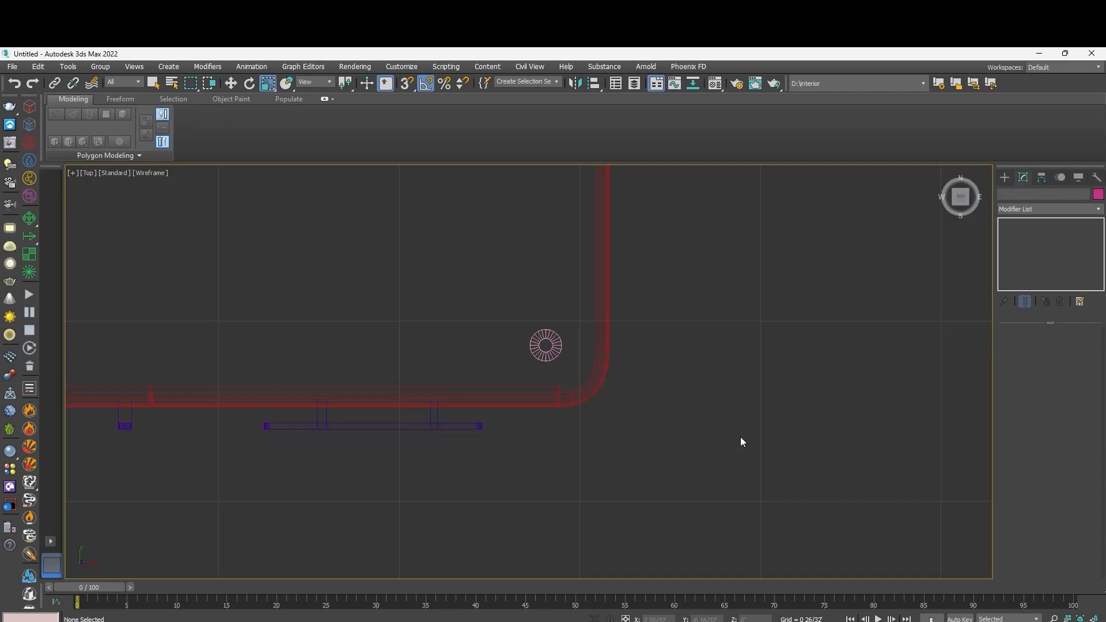
click(572, 382)
scroll(572, 382, up, 4)
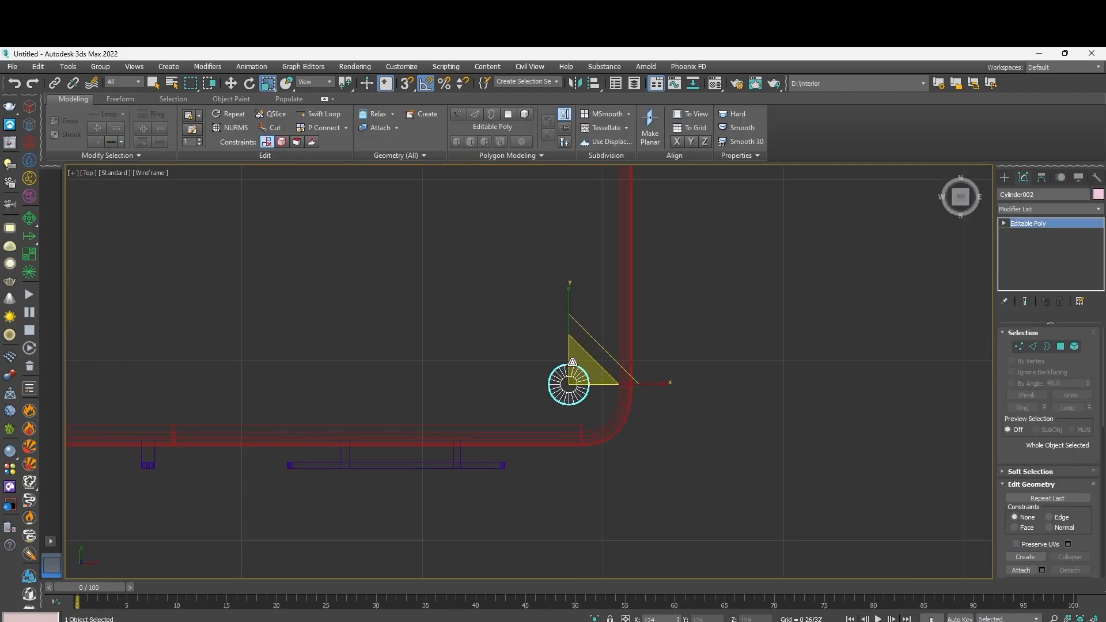
key(w)
scroll(600, 384, down, 4)
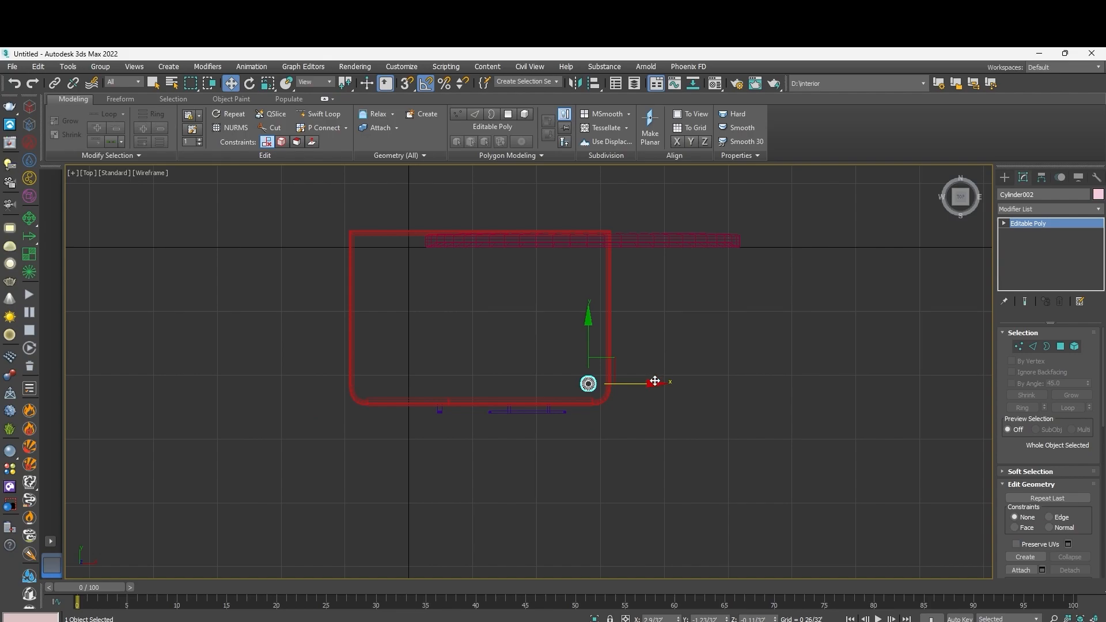
ctrl+click(491, 373)
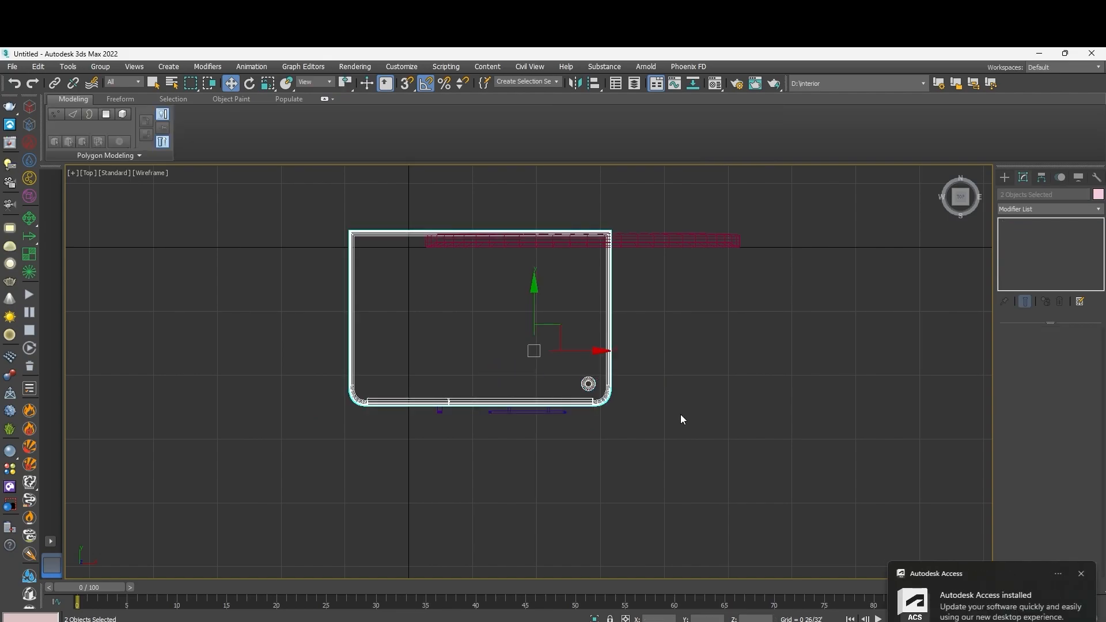
click(690, 397)
click(588, 384)
scroll(607, 391, up, 4)
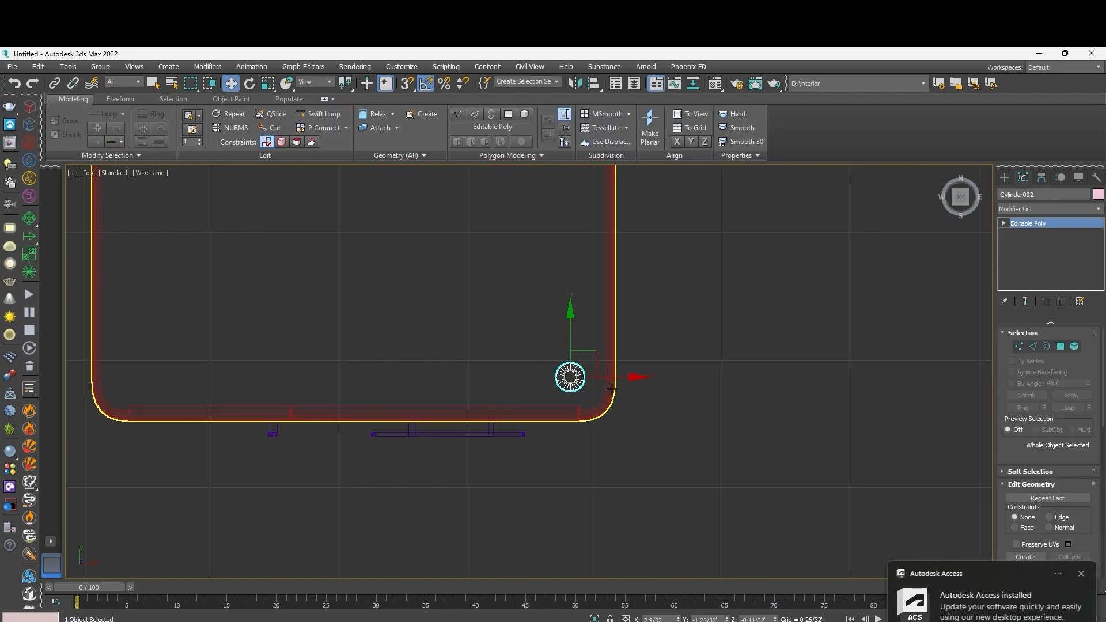
shift+drag(620, 377, 200, 354)
click(560, 397)
key(p)
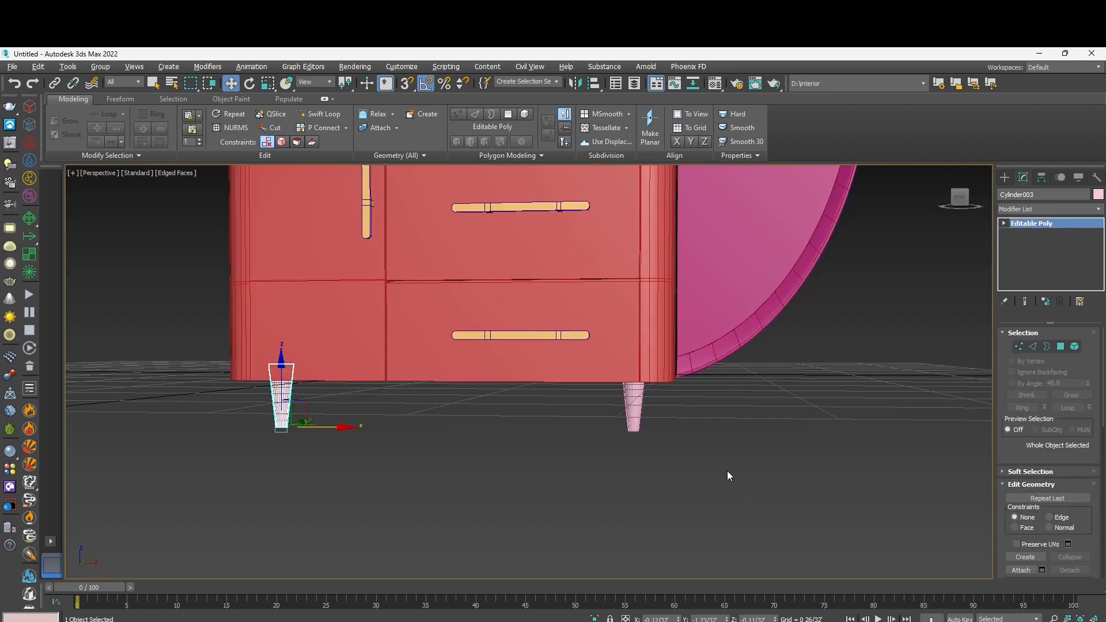
Open the V-Ray material library and browse its Metal materials.
click(11, 466)
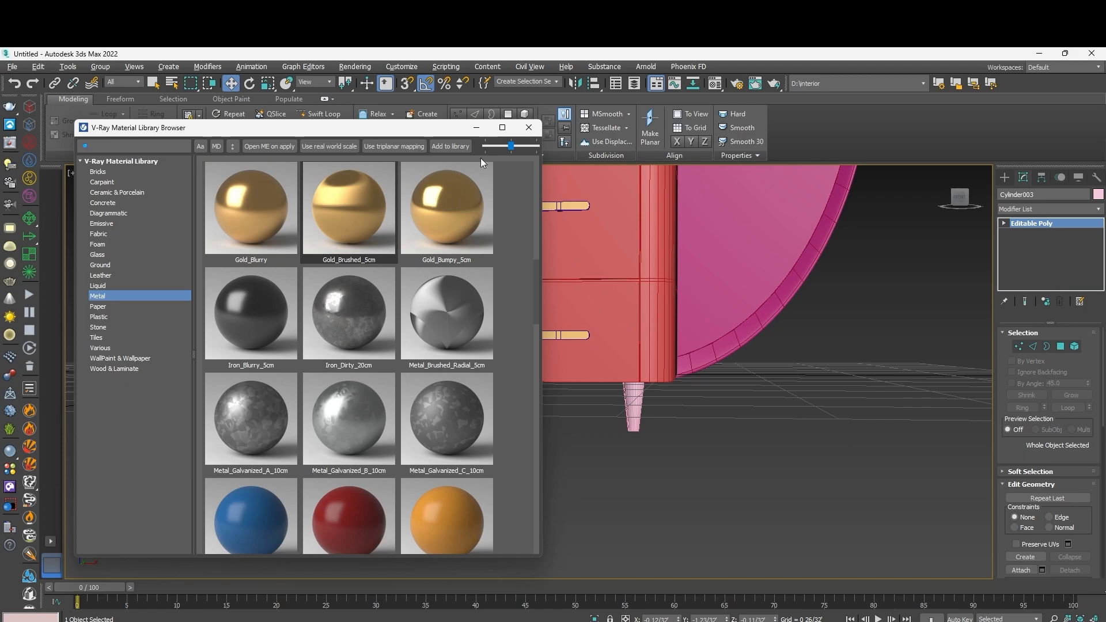
scroll(386, 403, up, 8)
scroll(369, 386, down, 9)
scroll(354, 417, up, 5)
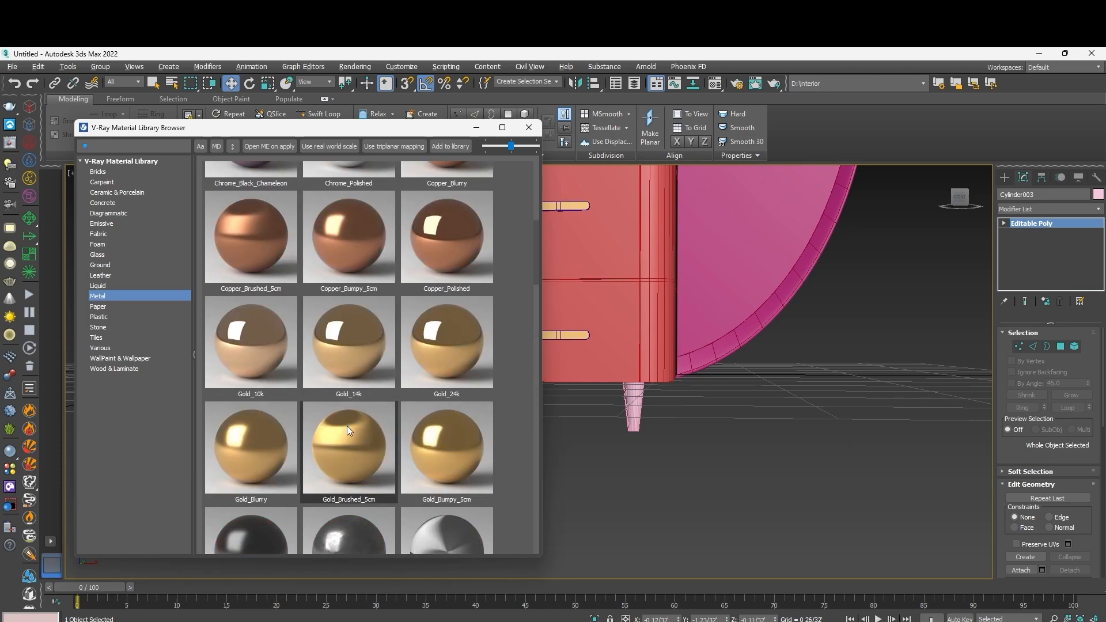
scroll(662, 441, down, 4)
scroll(635, 443, up, 2)
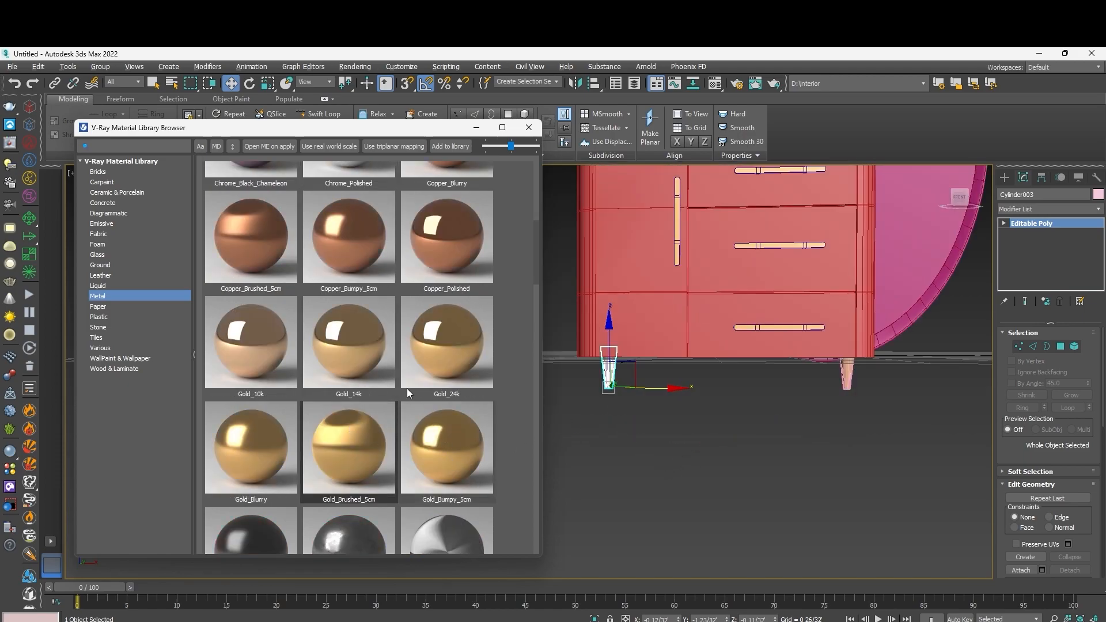
Apply the Gold_Brushed_5cm material to the oval rim.
drag(613, 368, 614, 371)
scroll(615, 370, down, 5)
scroll(737, 262, up, 5)
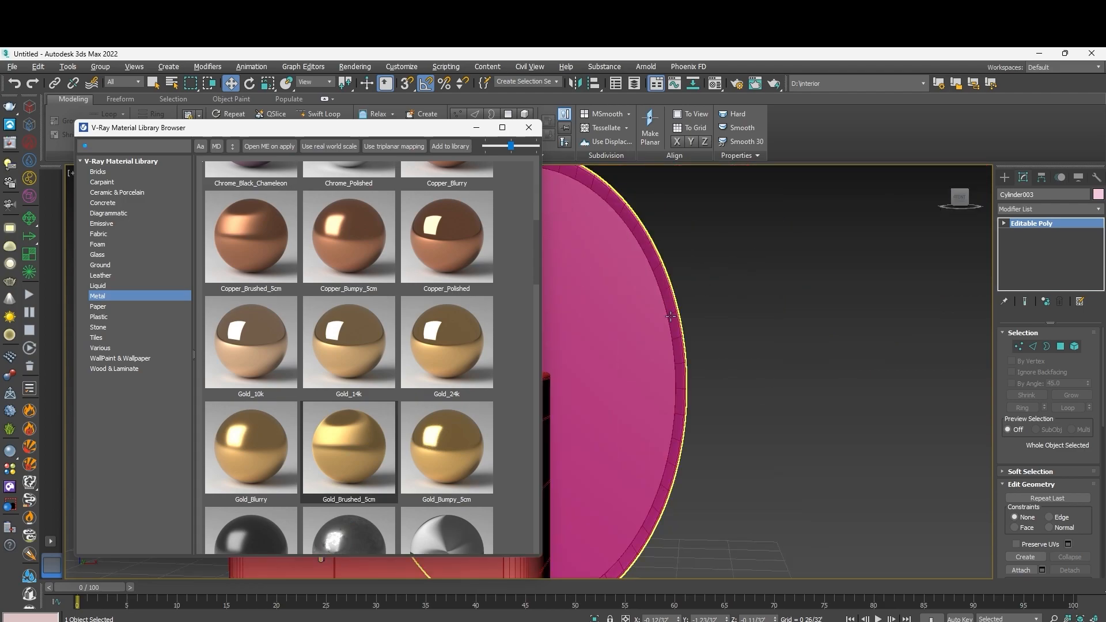
click(663, 276)
drag(367, 423, 542, 369)
drag(677, 334, 677, 335)
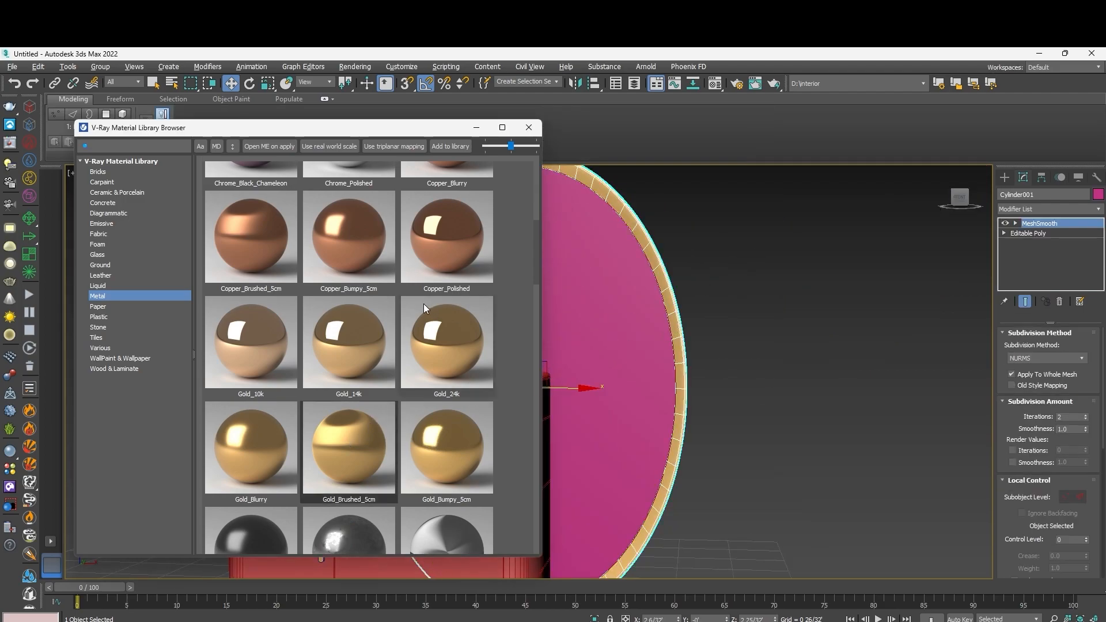
Replace the oval rim's material with Aluminium_Anodized_Bronze and close the material library.
scroll(345, 303, up, 5)
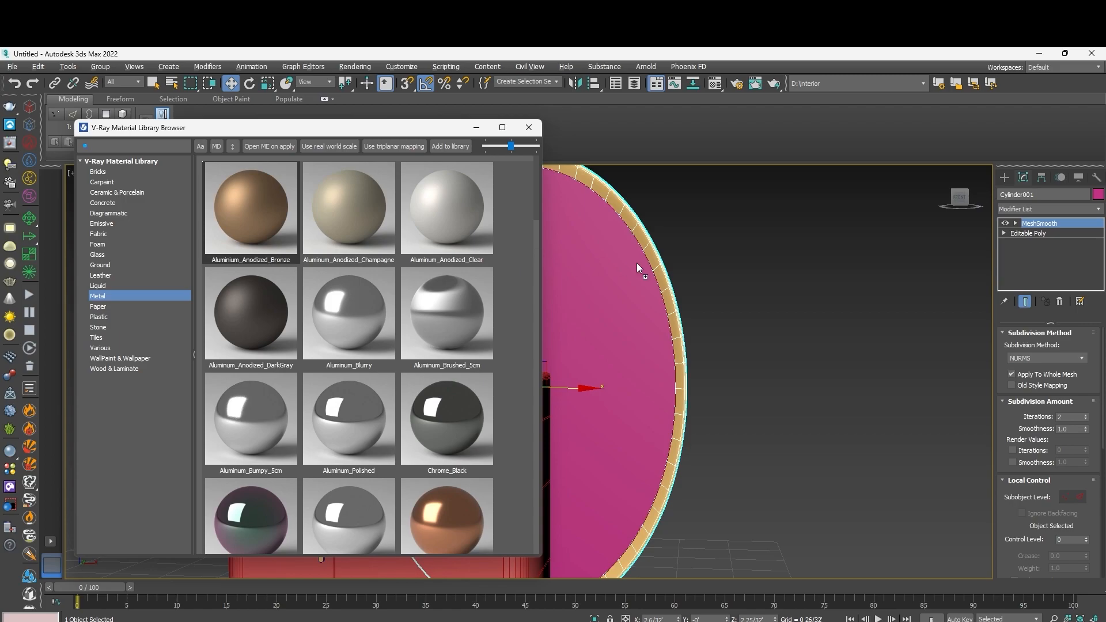
click(528, 127)
scroll(672, 318, down, 5)
scroll(651, 398, up, 5)
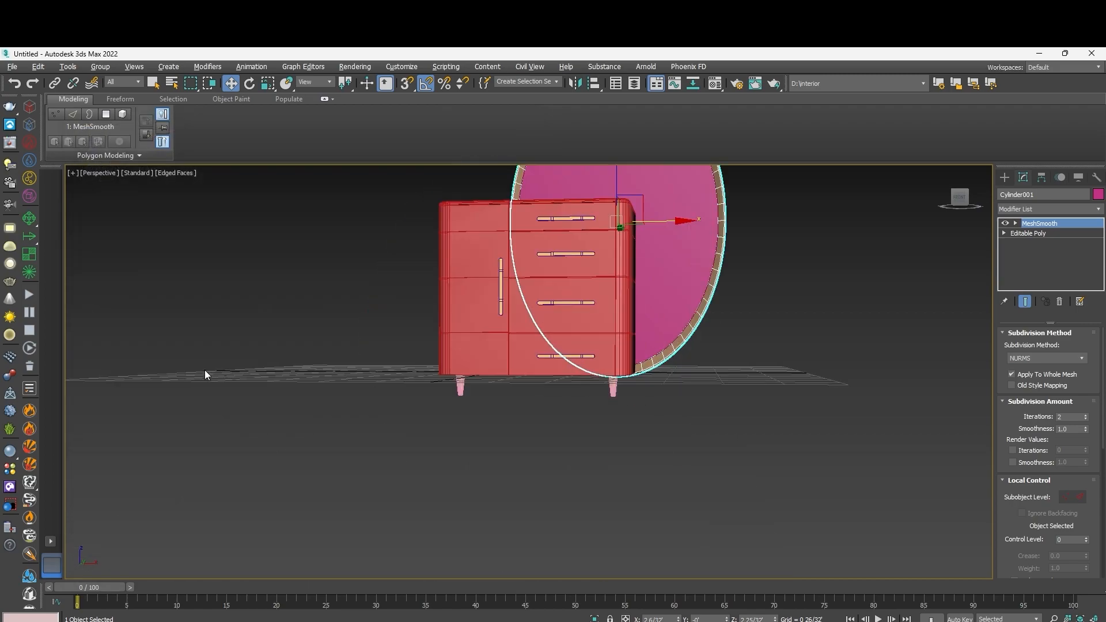
Reopen the V-Ray material library, apply a library material to the oval face inside the rim, and close it.
click(10, 487)
scroll(464, 359, down, 1)
scroll(464, 359, up, 1)
drag(447, 426, 663, 269)
click(529, 127)
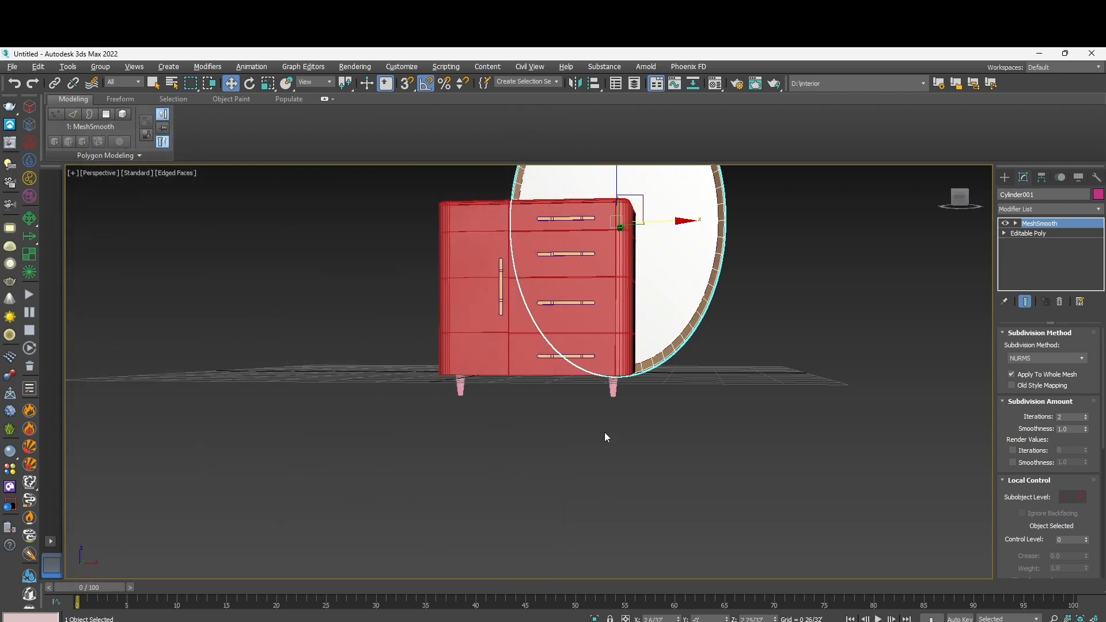
Select both front legs and copy them along Y to the cabinet's back corners in the top view.
scroll(605, 433, up, 3)
click(635, 386)
ctrl+click(401, 393)
key(alt+w)
middle_click(311, 294)
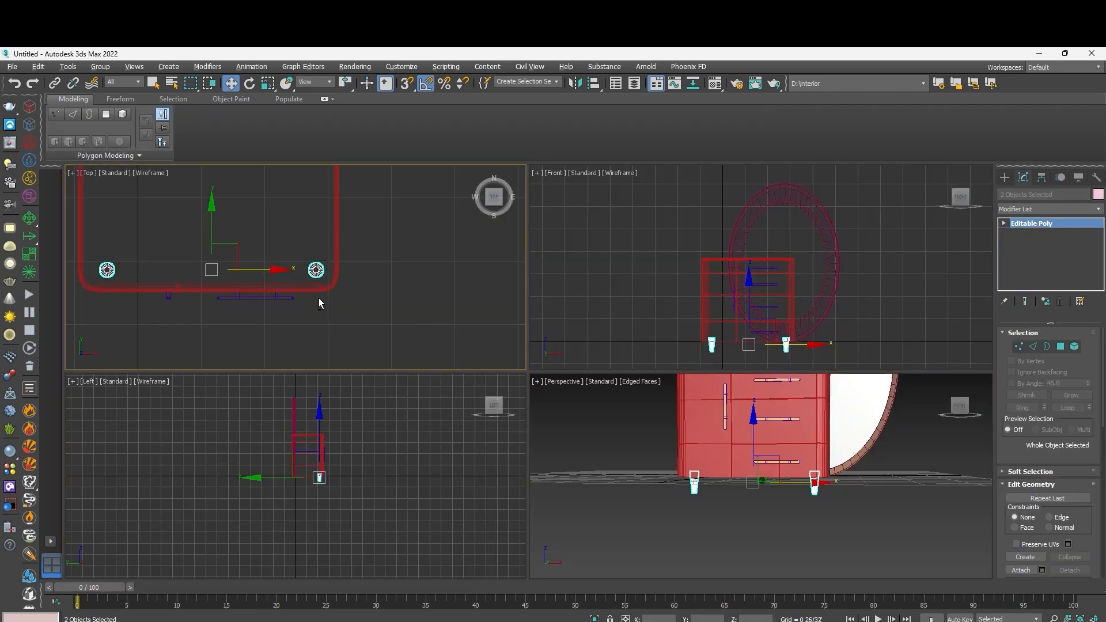
key(alt+w)
scroll(457, 434, down, 4)
middle_drag(457, 434, 511, 509)
shift+drag(481, 445, 459, 356)
click(546, 403)
key(alt+w)
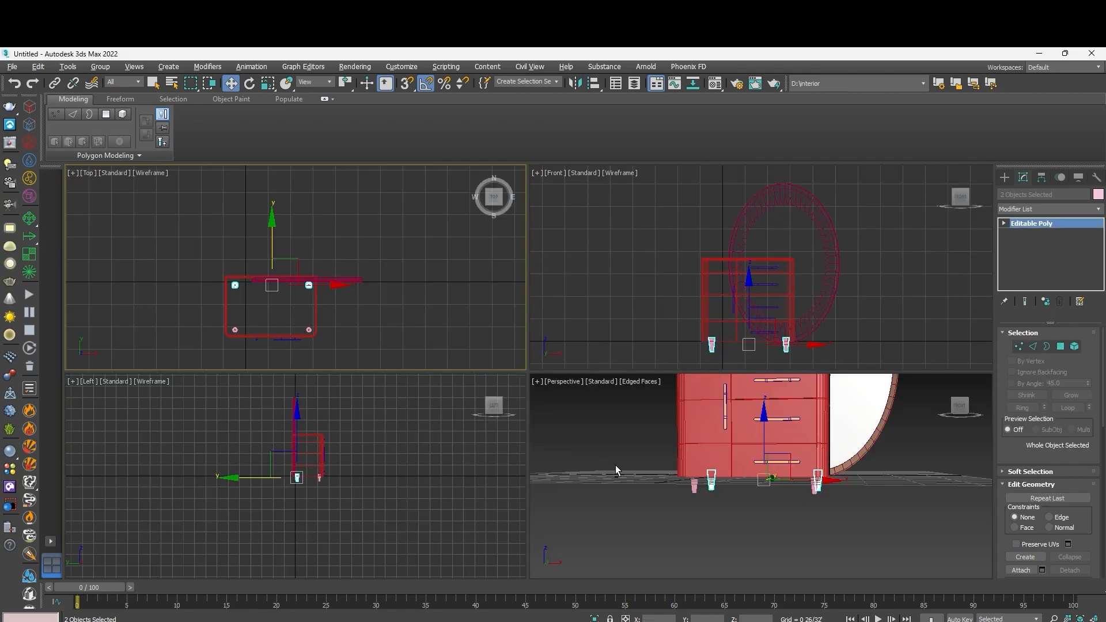
Select the cabinet body in the perspective view and open the Material Editor.
middle_click(616, 467)
key(alt+w)
click(671, 463)
scroll(637, 452, down, 5)
click(566, 327)
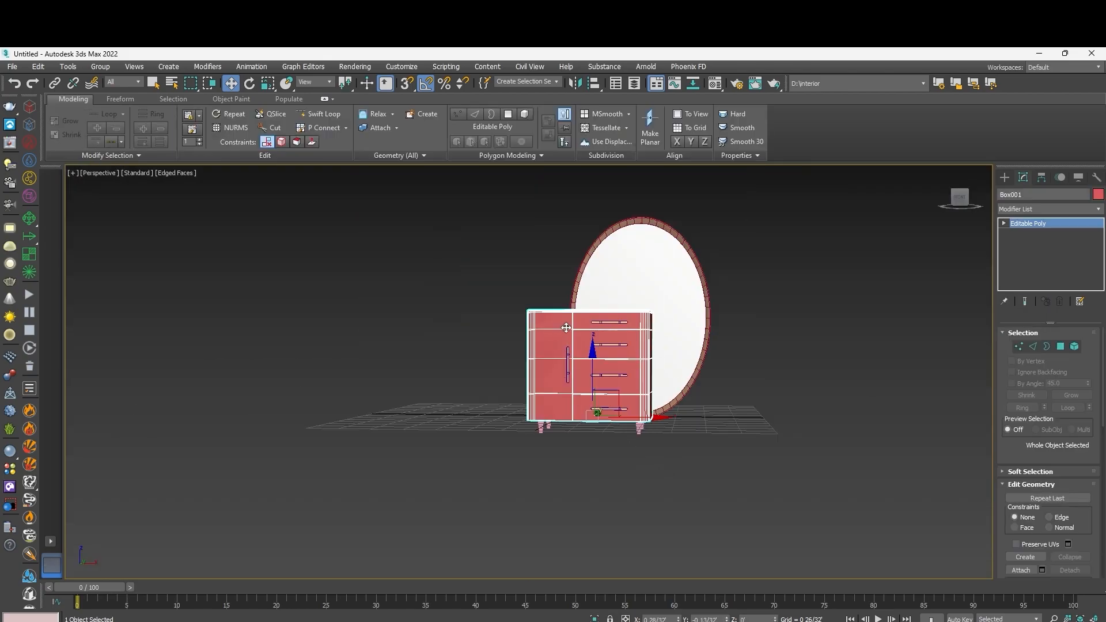
key(m)
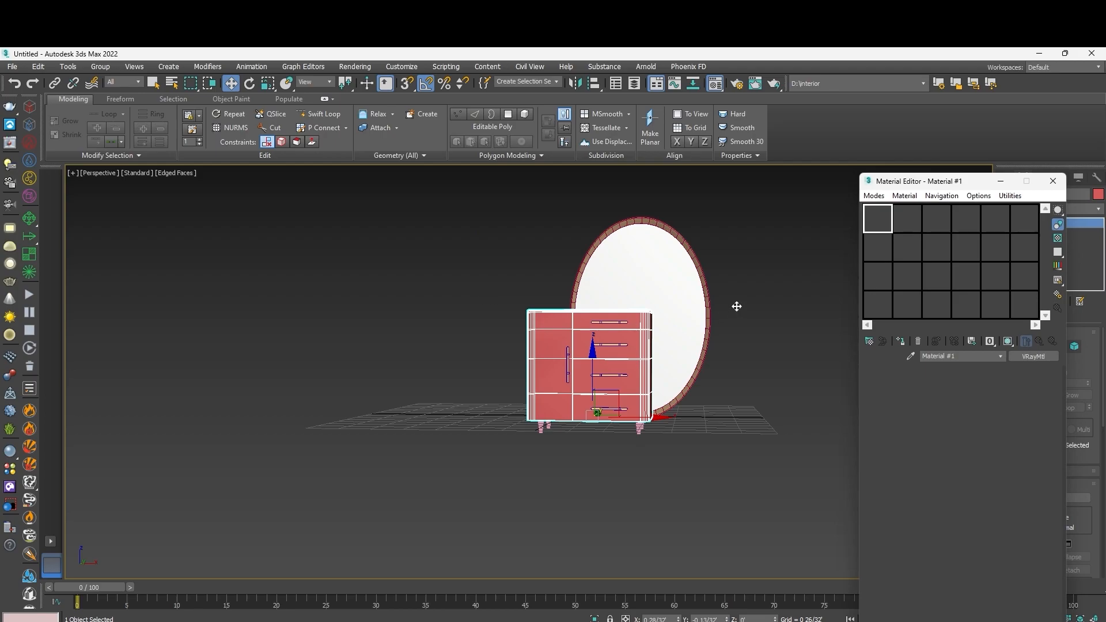
scroll(736, 304, up, 3)
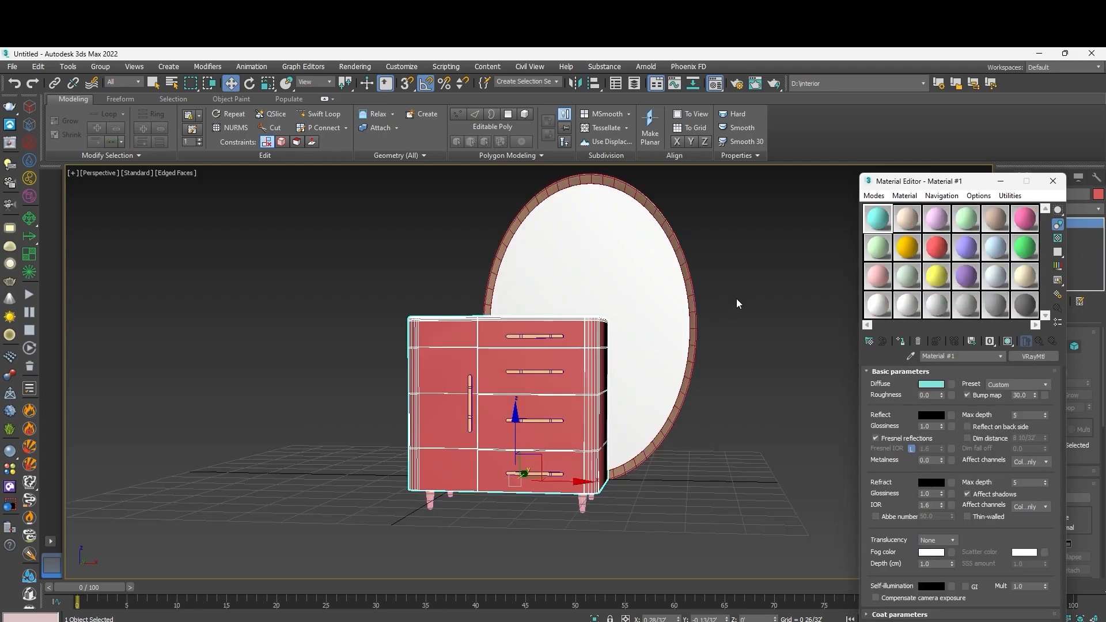
Check and close the render setup, then replace the first material slot with a fresh VRayMtl.
key(F10)
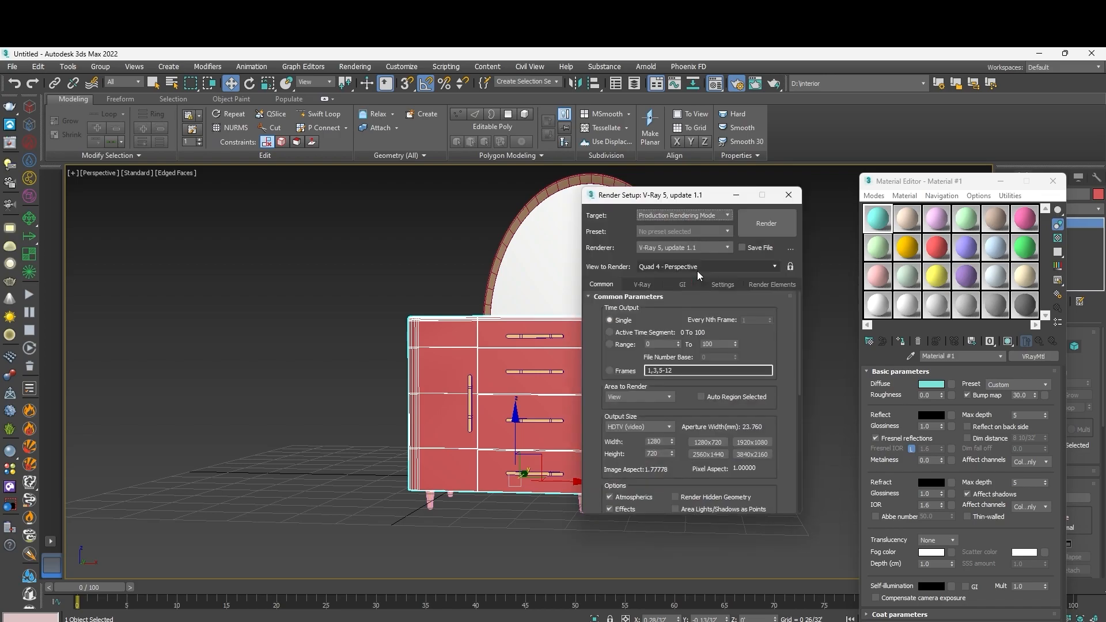
click(789, 195)
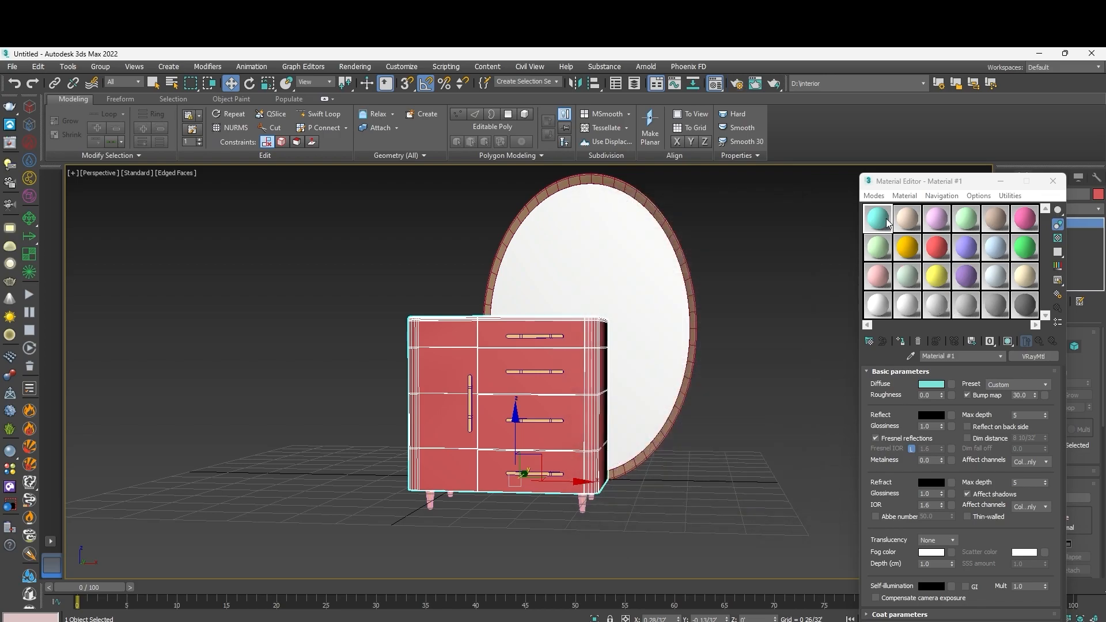
click(1020, 347)
click(115, 299)
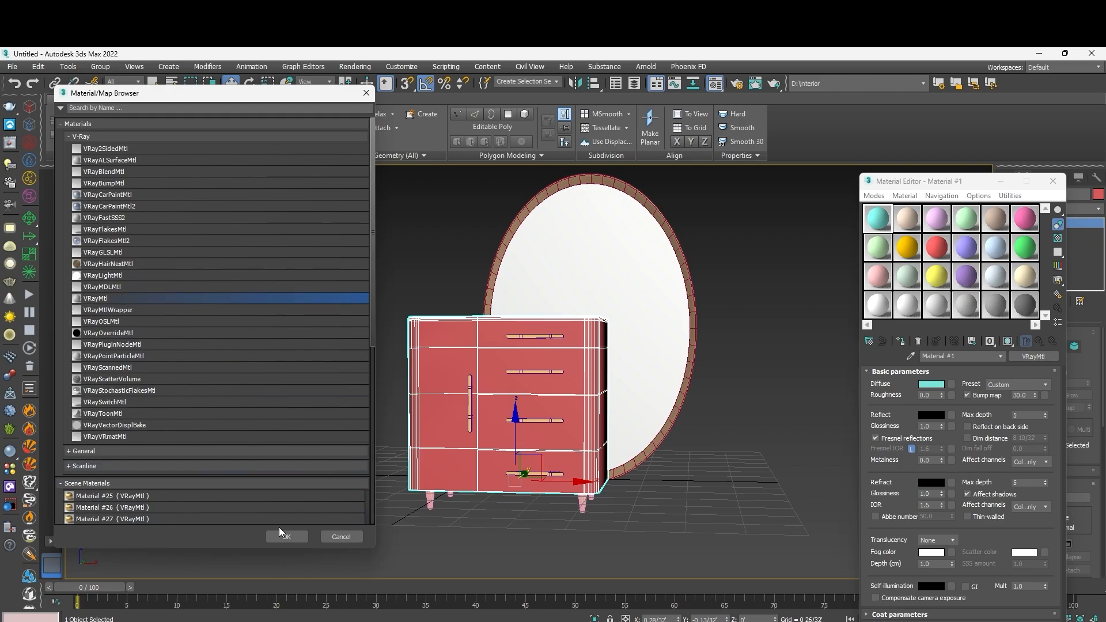
click(286, 536)
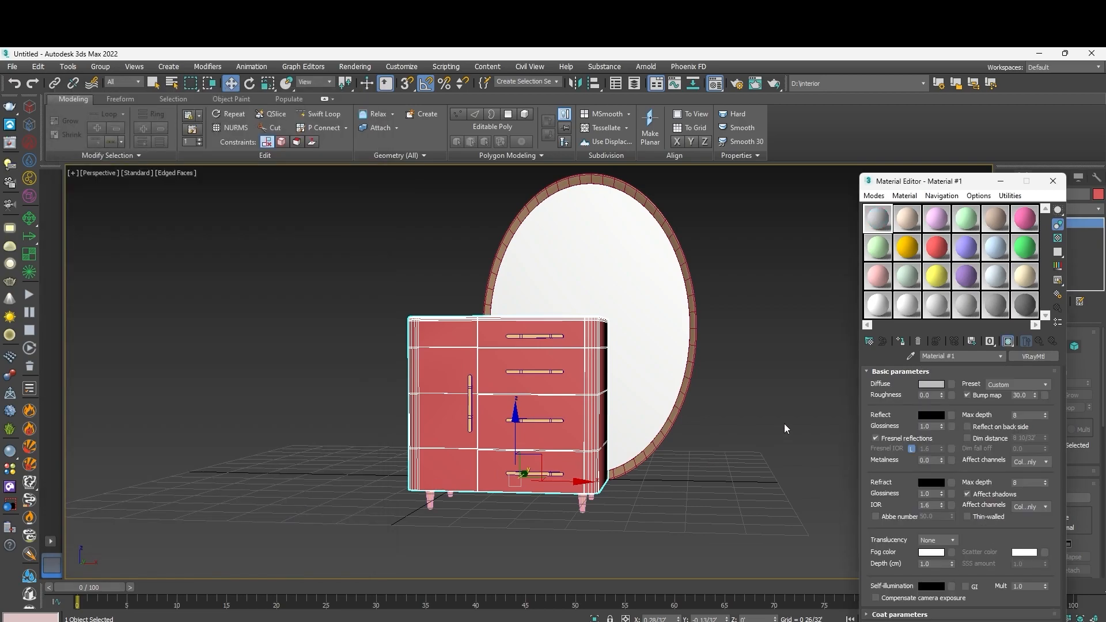
Set the new material's diffuse colour to near white and its reflection colour to a mid grey of about 112.
click(930, 384)
click(334, 200)
click(426, 224)
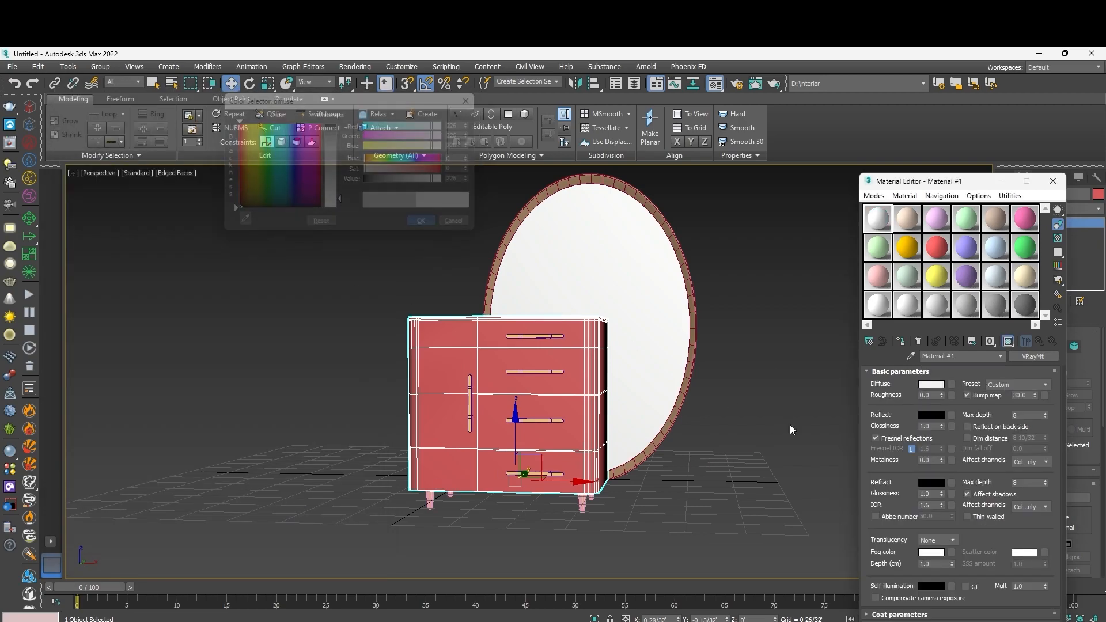
click(935, 414)
click(324, 152)
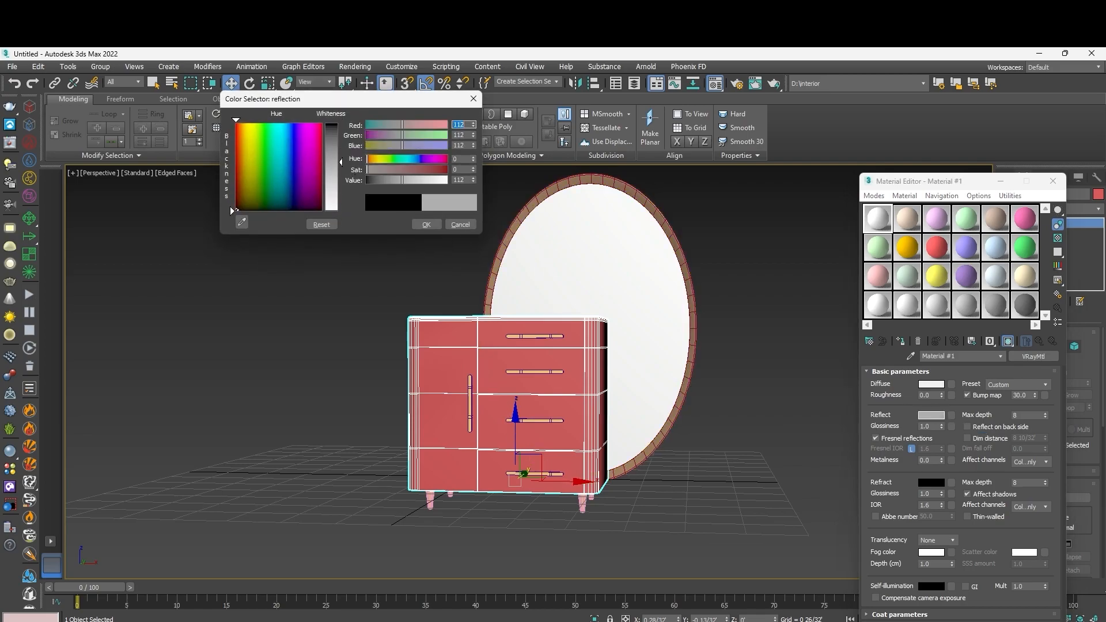
click(438, 224)
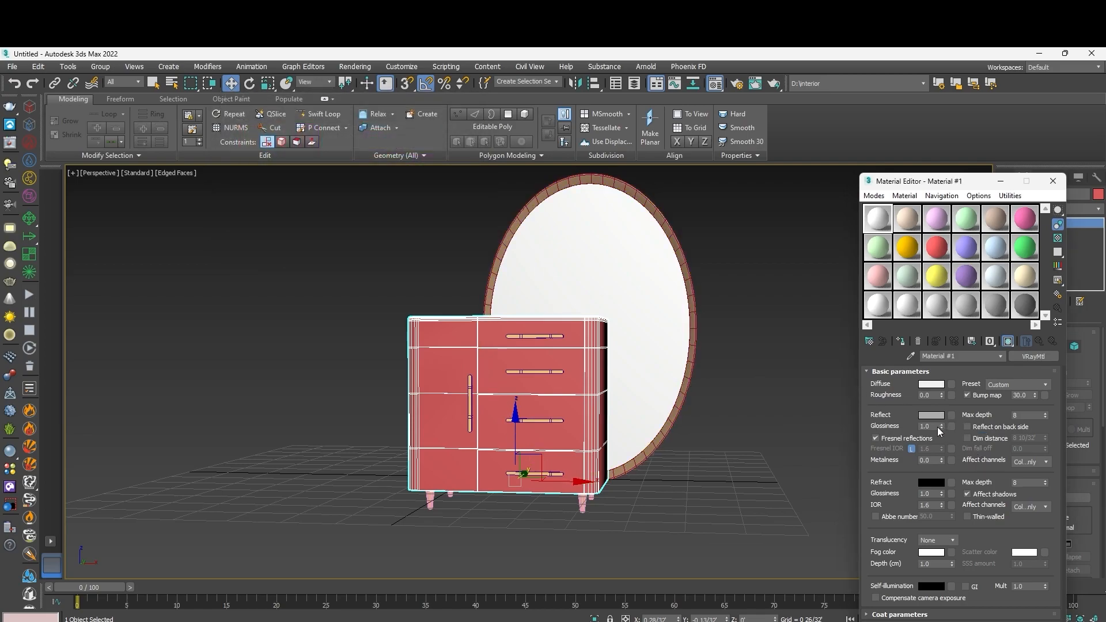
Set the white material's reflection glossiness to 0.72, assign it to the cabinet body, and close the Material Editor.
drag(941, 427, 949, 442)
drag(463, 378, 463, 362)
click(1053, 181)
click(789, 362)
Draw a floor plane about 19.5 by 14.4 inches in the top view and move it along X to centre it under the cabinet.
key(alt+w)
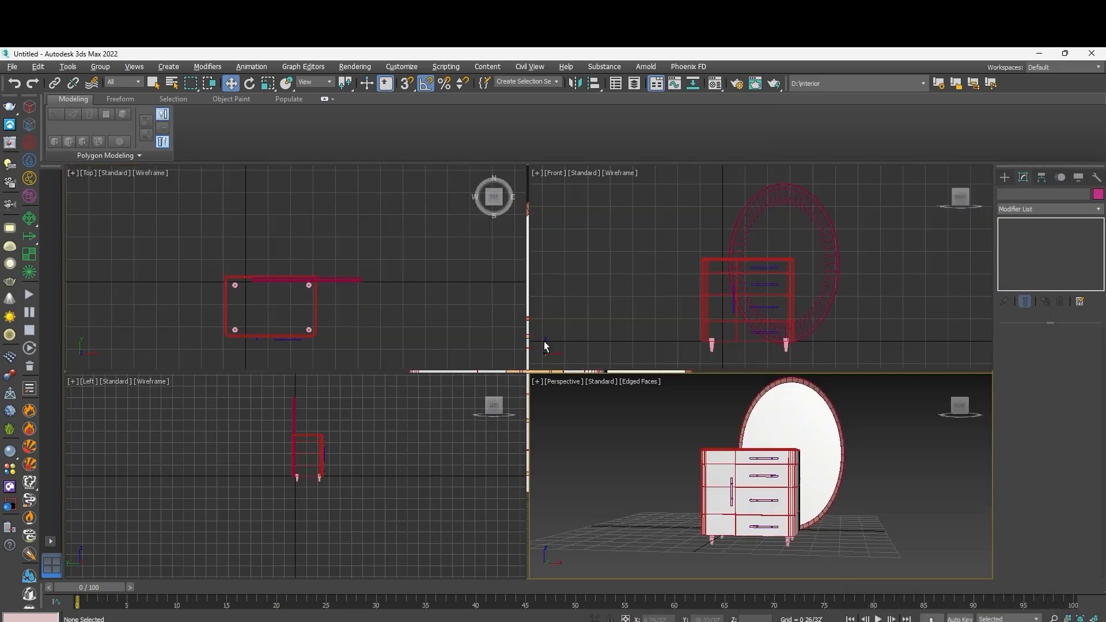
click(514, 331)
key(alt+w)
scroll(530, 334, down, 4)
click(1004, 178)
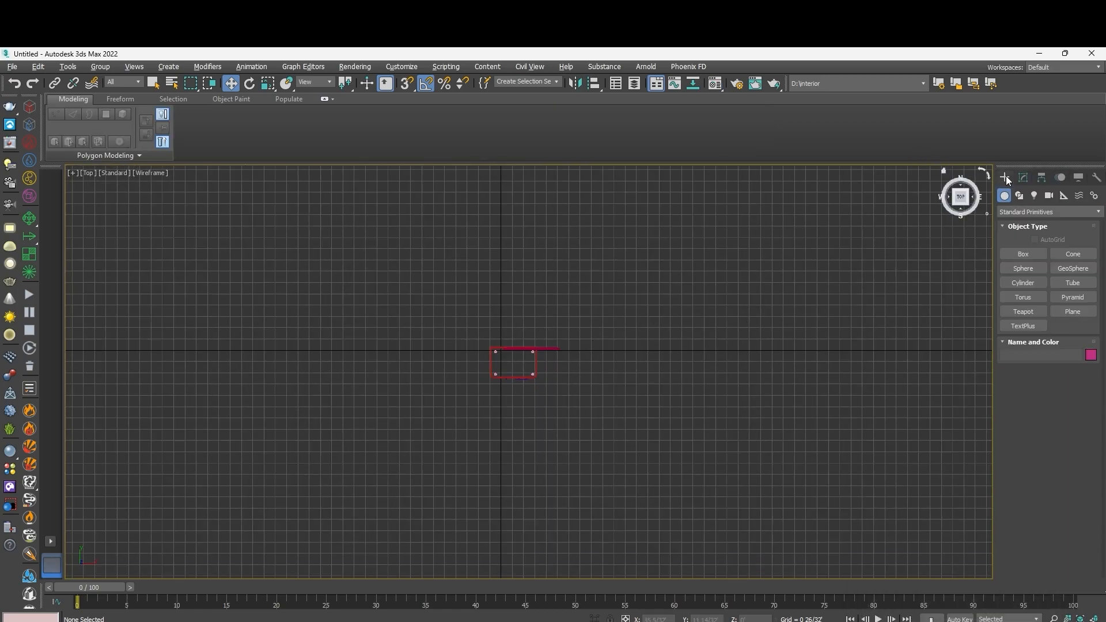
click(1070, 313)
drag(448, 299, 721, 502)
key(w)
drag(630, 398, 560, 397)
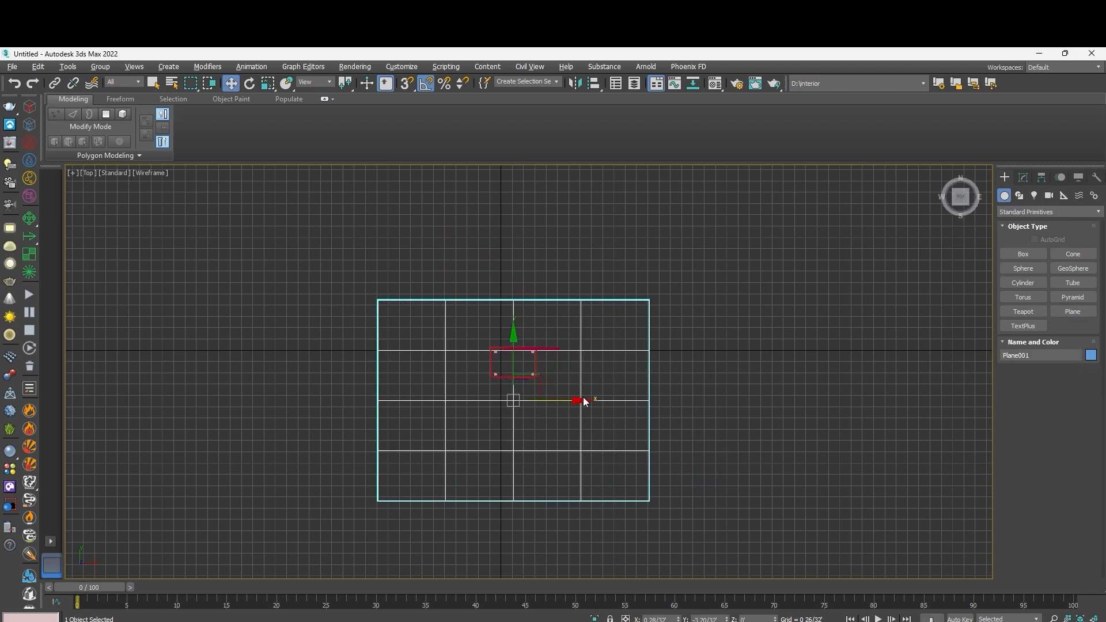
Draw a wall plane about 18.7 inches wide and 18.1 inches high in the front view and position it behind the cabinet.
key(alt+w)
middle_click(611, 317)
key(alt+w)
scroll(762, 312, down, 5)
click(763, 314)
click(1072, 311)
drag(570, 182, 831, 436)
key(w)
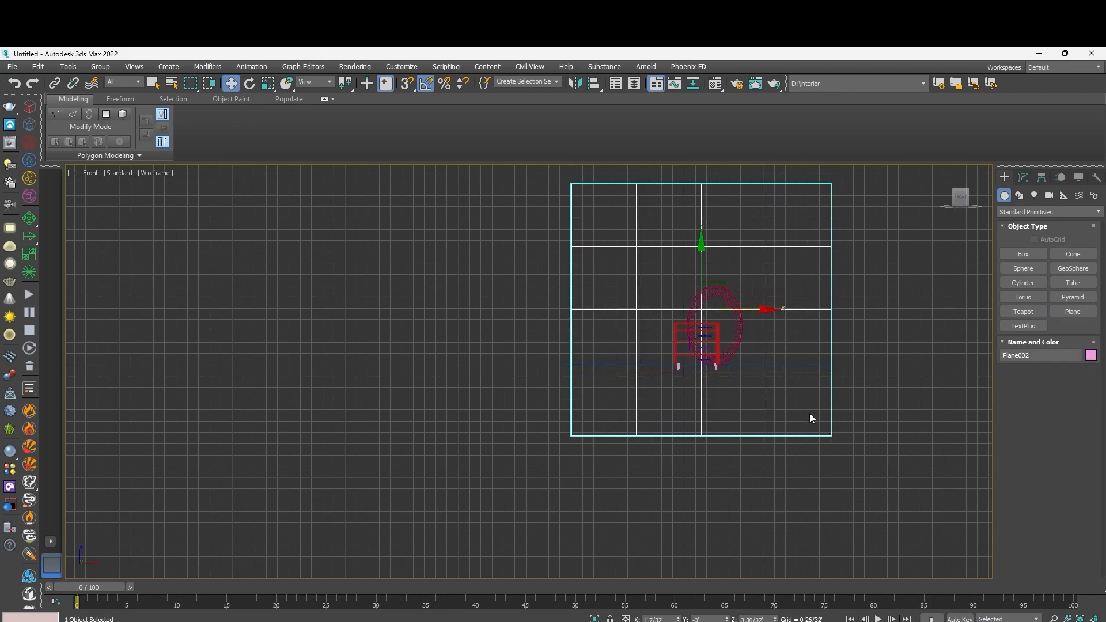
drag(711, 281, 686, 213)
click(774, 424)
Lower the floor plane to the bottom of the cabinet legs in the front view.
scroll(795, 358, up, 3)
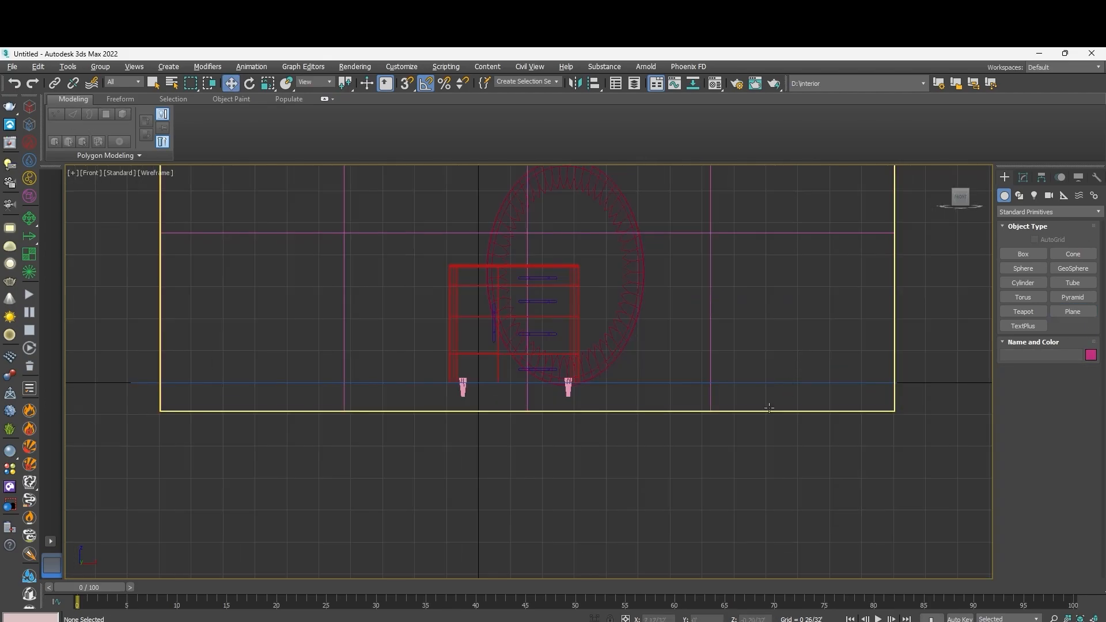
click(770, 382)
scroll(512, 370, up, 5)
drag(518, 386, 526, 464)
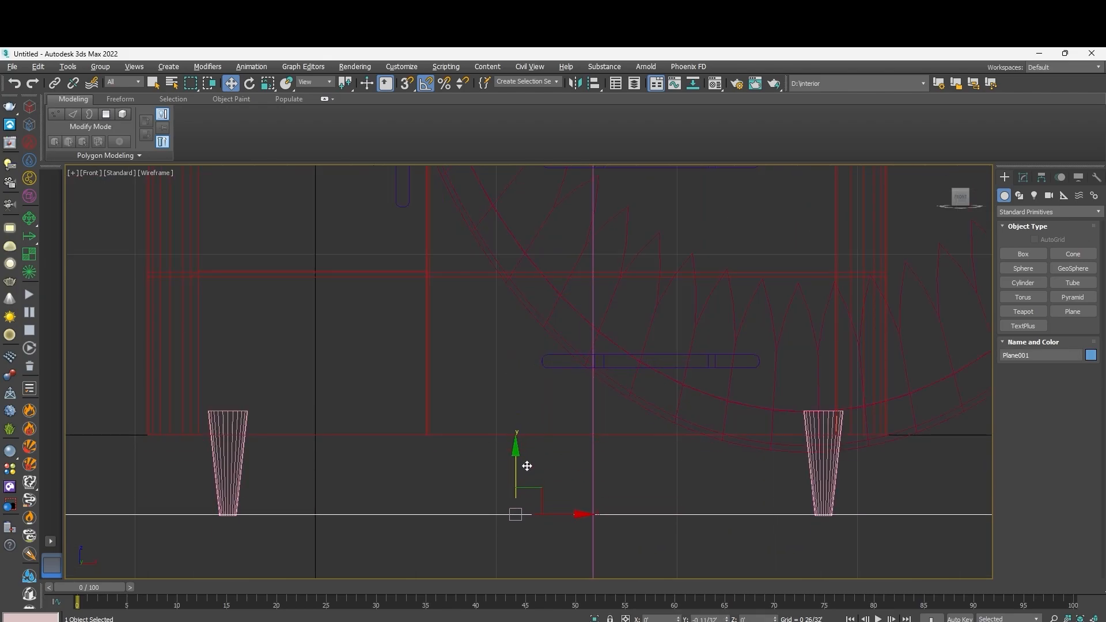
click(881, 476)
Raise the outer oval of the mirror slightly in the front view, then select the inner oval.
scroll(875, 461, down, 5)
click(862, 422)
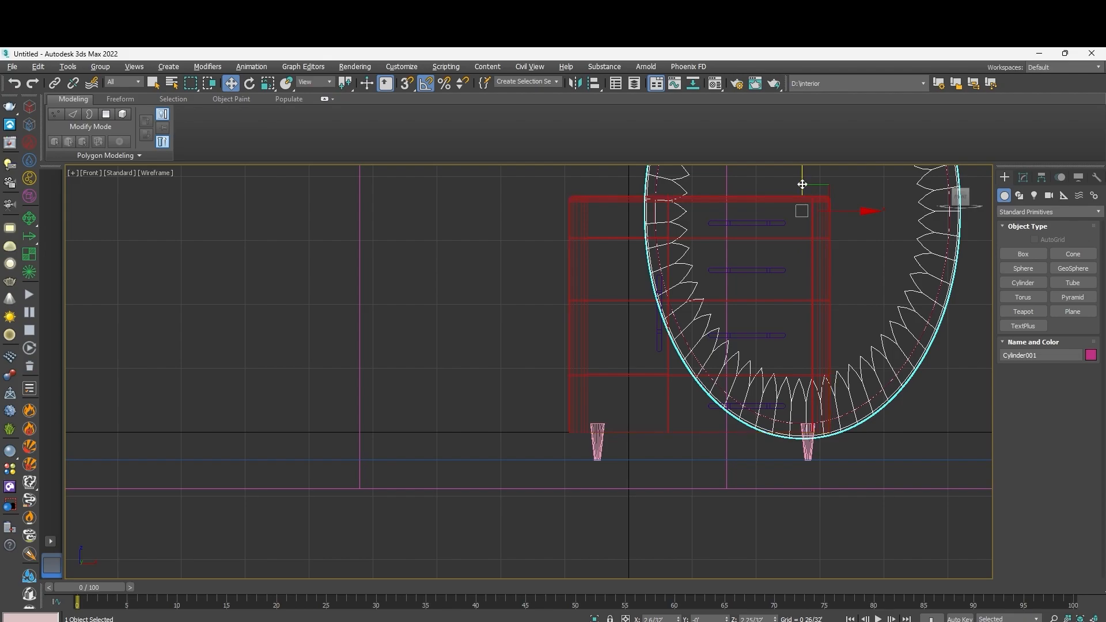
drag(802, 183, 801, 175)
click(788, 535)
scroll(850, 394, up, 5)
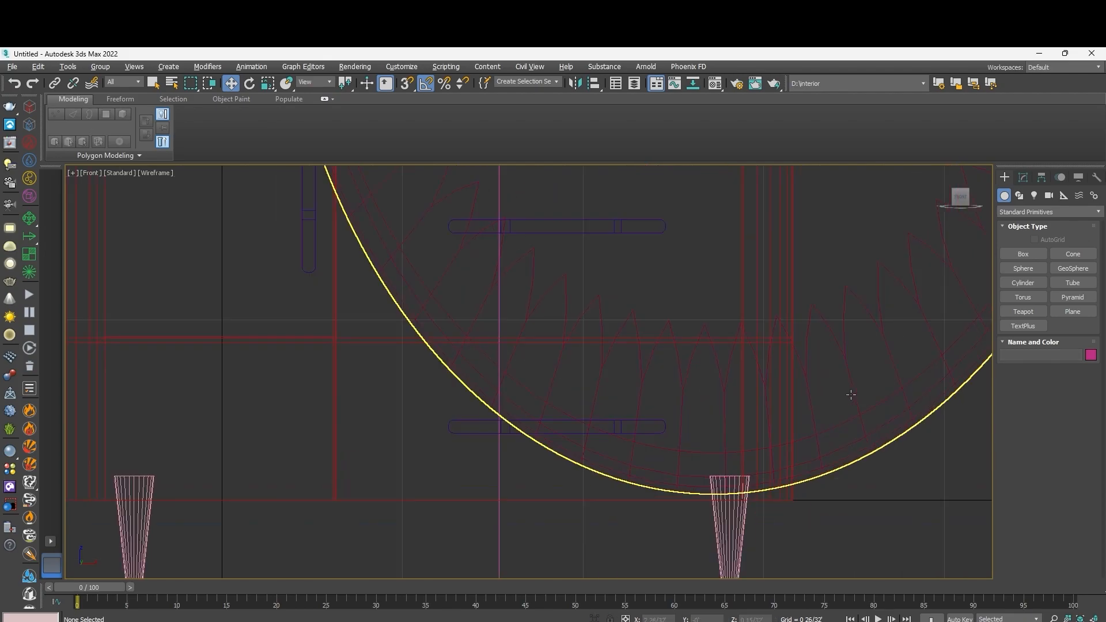
click(834, 448)
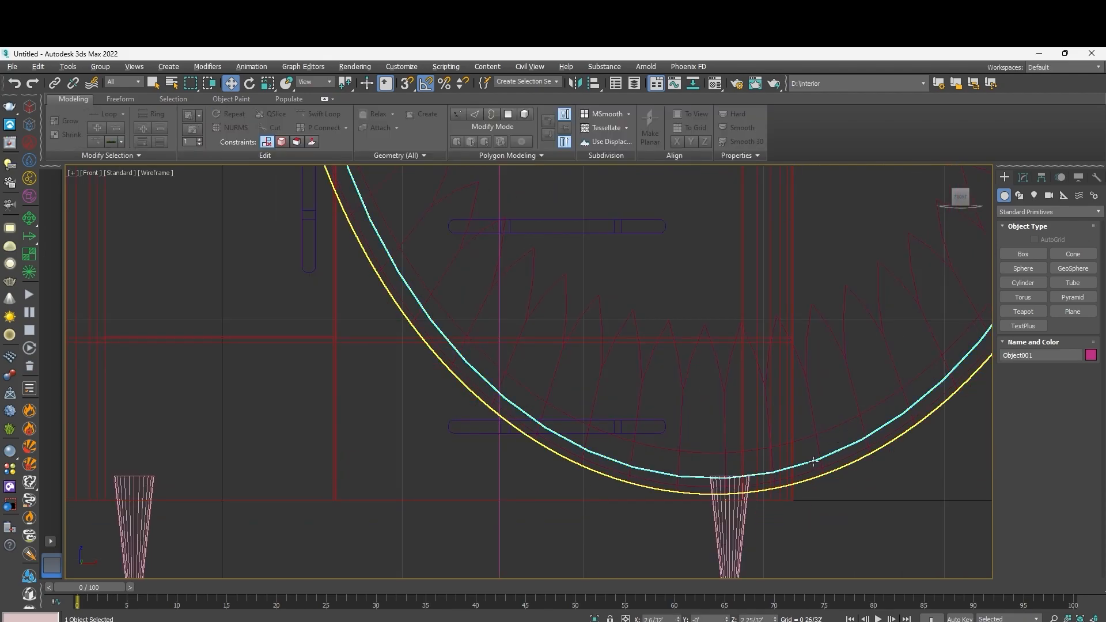
Inspect the mirror from the side in perspective and move the wall plane slightly back behind it.
scroll(824, 446, down, 6)
key(p)
scroll(881, 459, down, 4)
alt+middle_drag(695, 351, 694, 378)
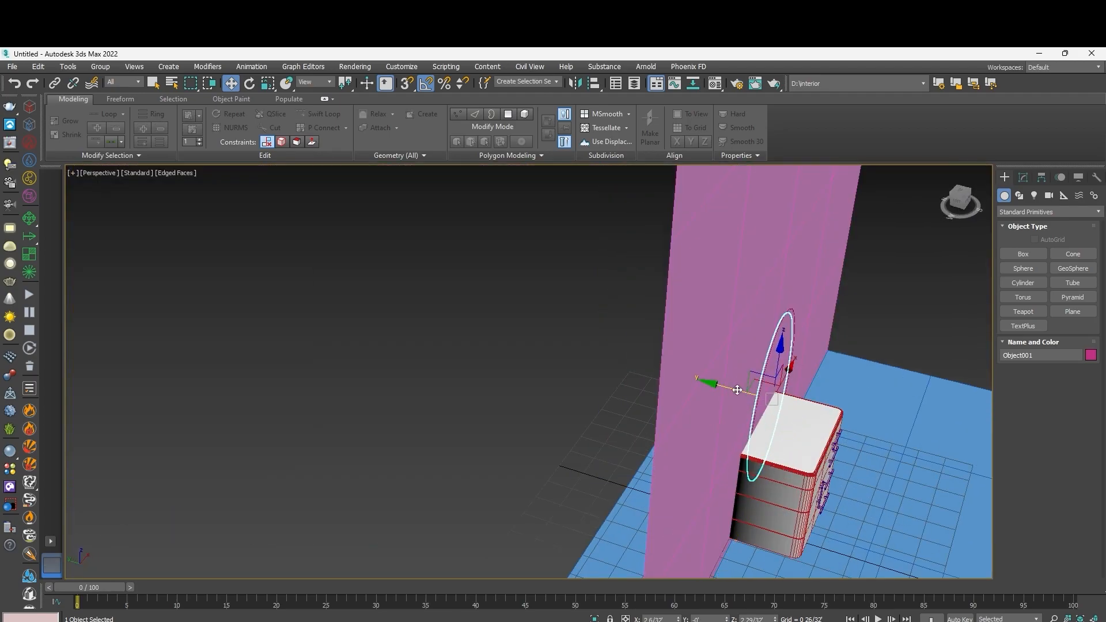
right_click(694, 379)
click(728, 334)
mouse_move(753, 239)
mouse_down()
mouse_move(728, 239)
mouse_move(748, 257)
mouse_up()
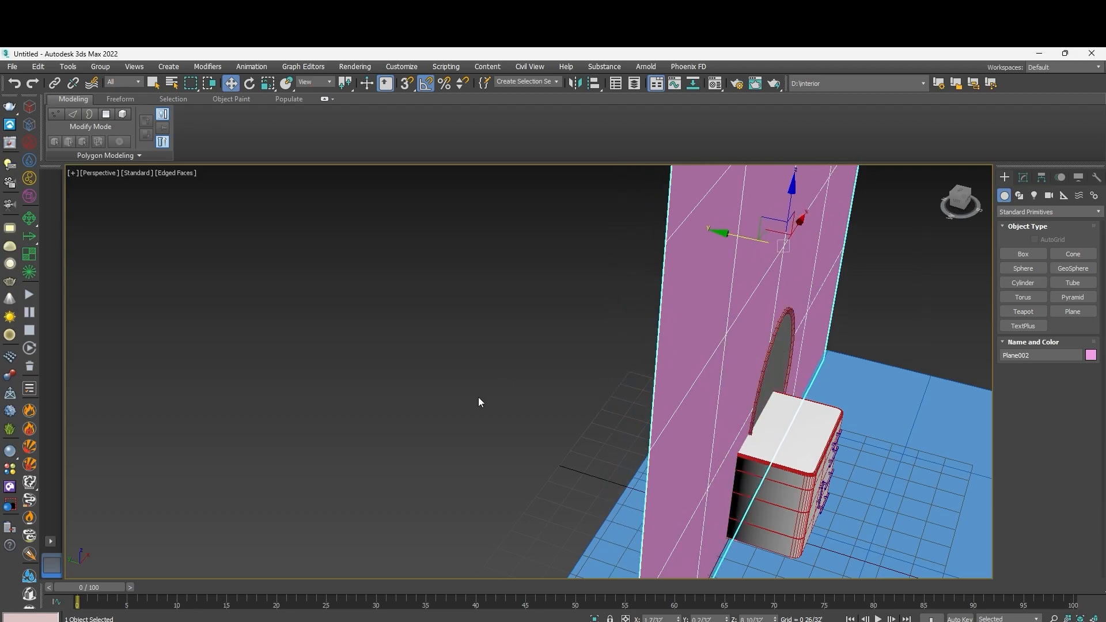
click(478, 396)
Select the wall plane and replace the second material slot with a fresh VRayMtl.
scroll(478, 396, down, 5)
alt+middle_drag(619, 421, 526, 414)
click(604, 282)
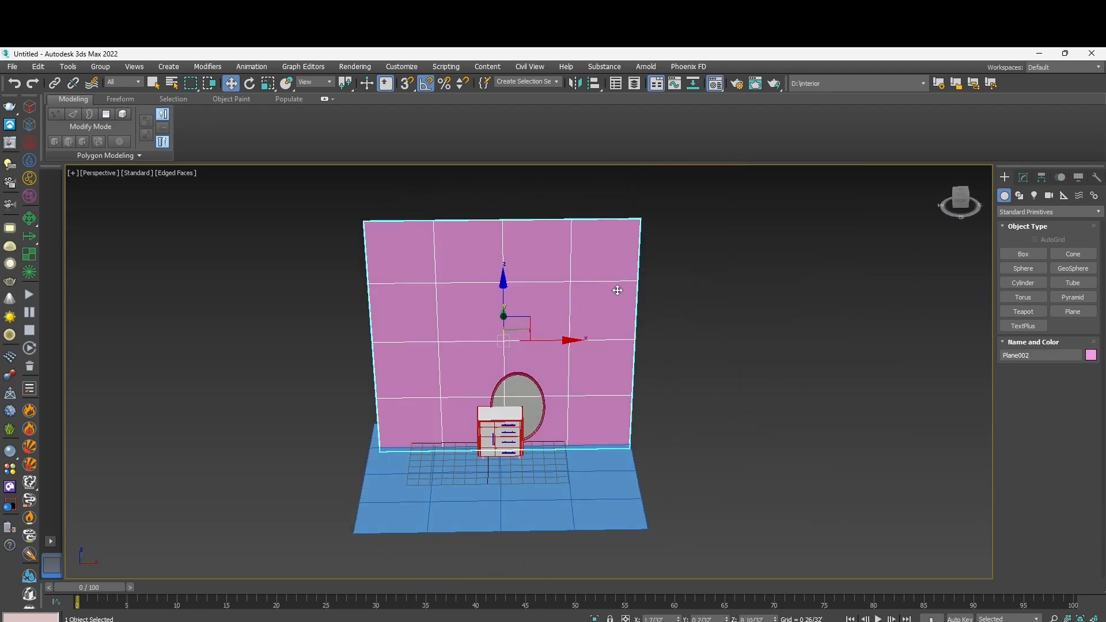
key(m)
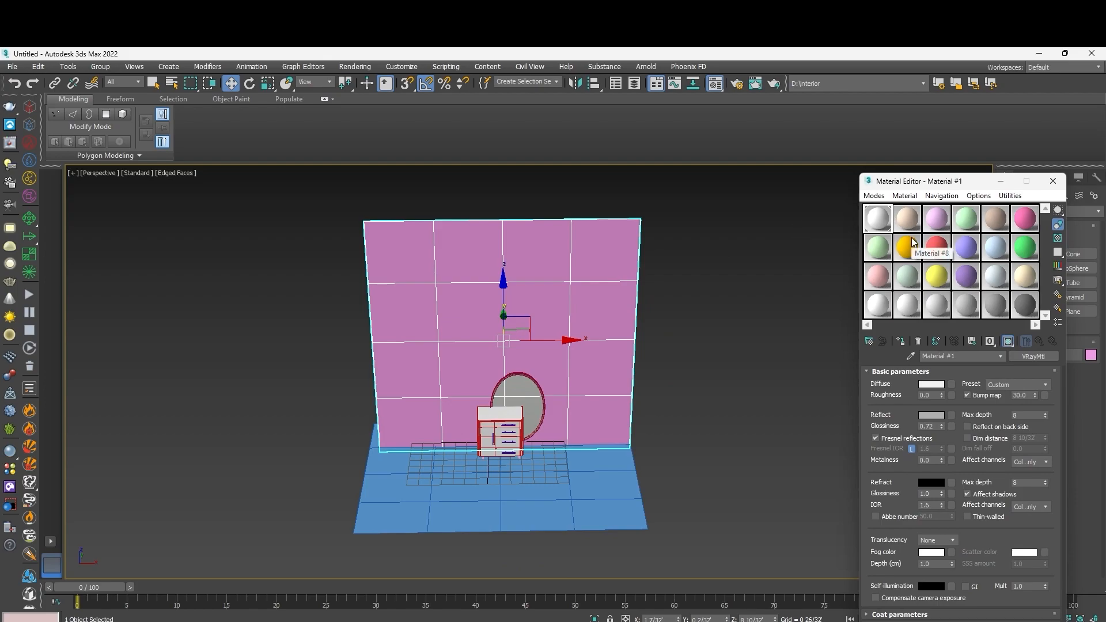
click(910, 211)
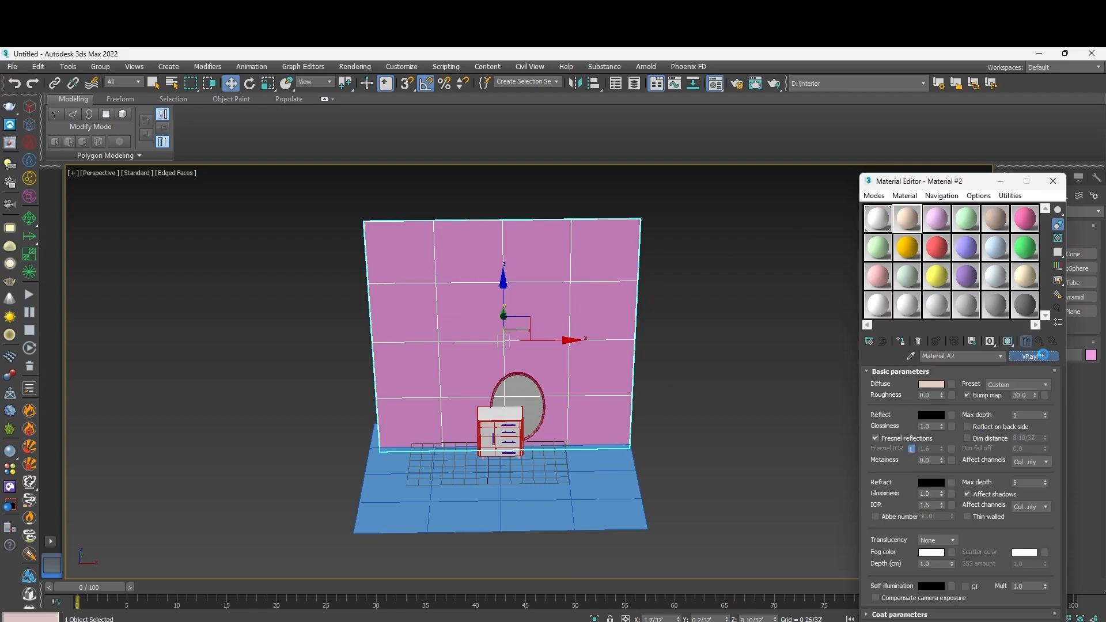
click(1037, 356)
click(305, 538)
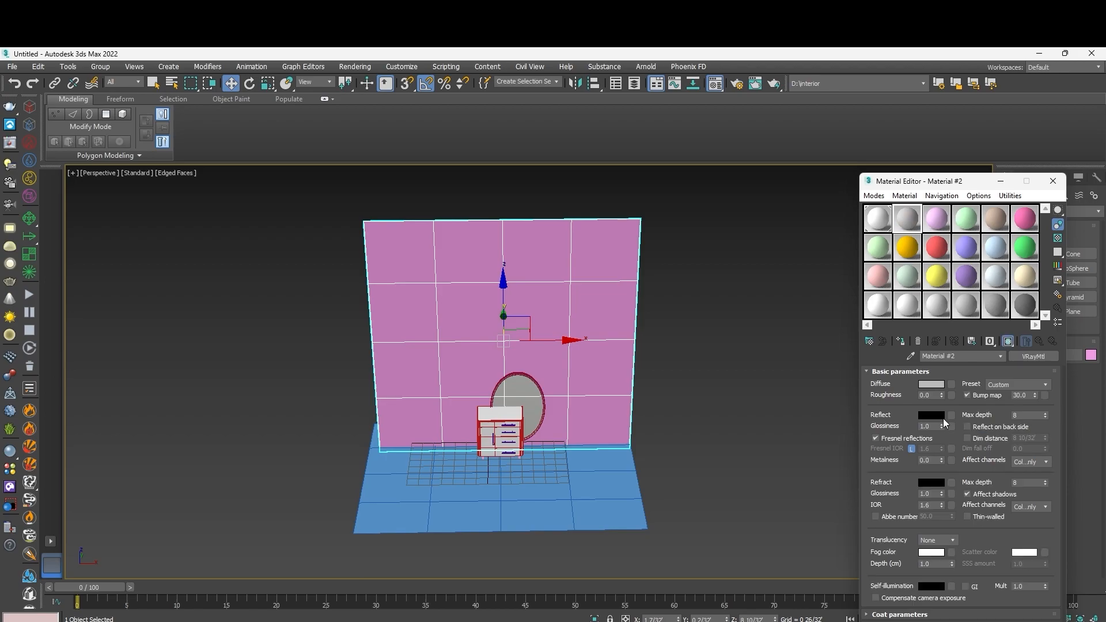
Set the second material's diffuse to a slightly lighter grey, assign it to the wall, and close the Material Editor.
click(934, 385)
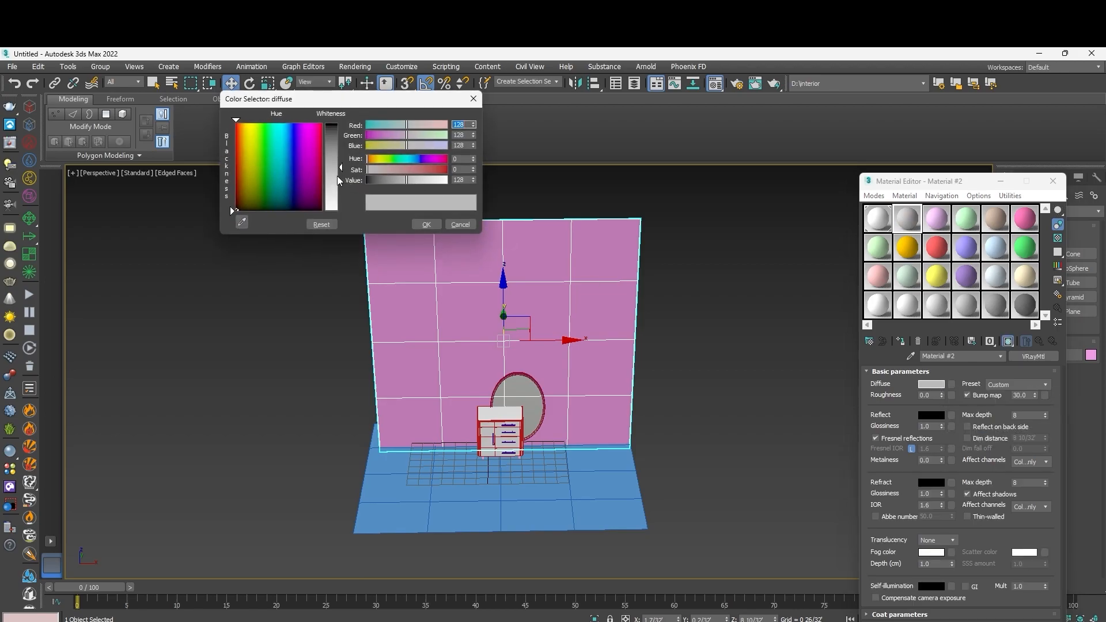
click(426, 224)
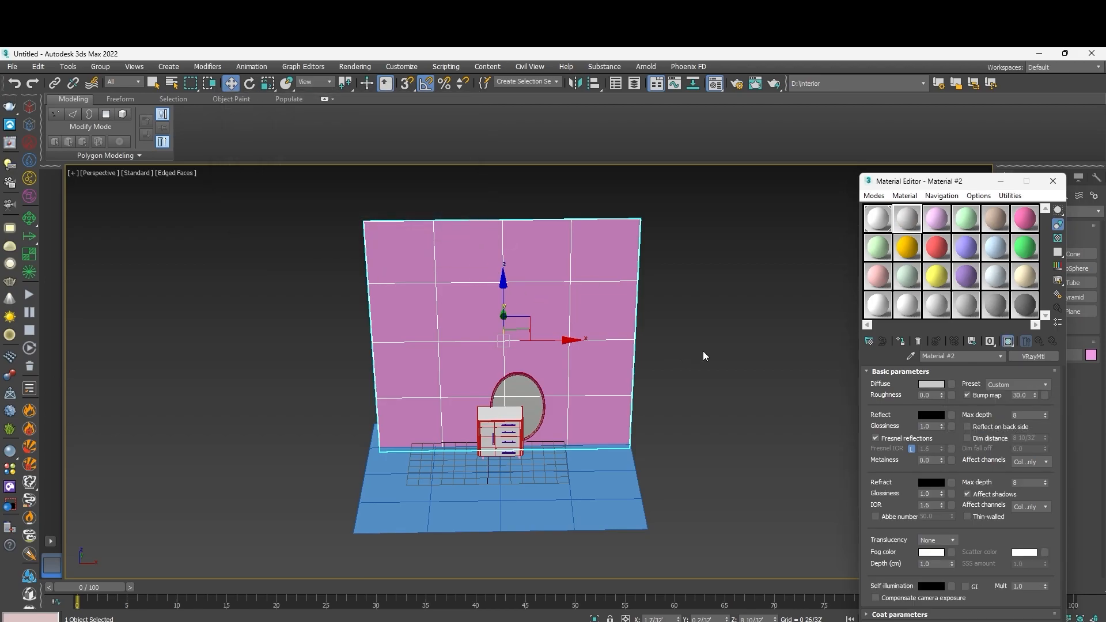
click(902, 341)
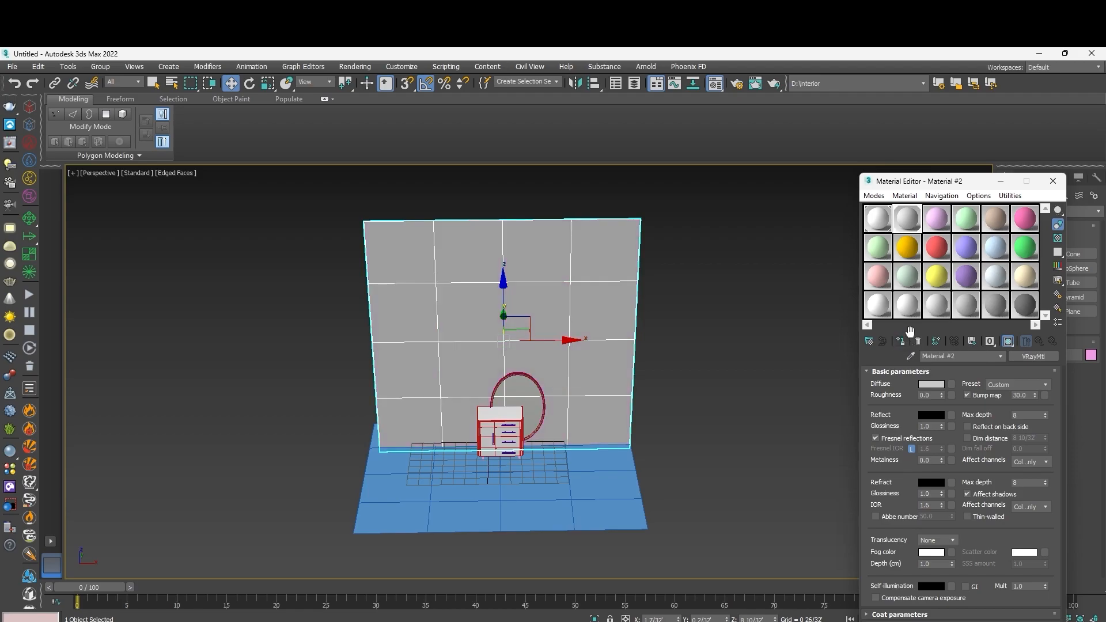
click(1062, 185)
Select the floor plane, apply a material from the V-Ray library's Tiles category to it, and close the library.
click(565, 451)
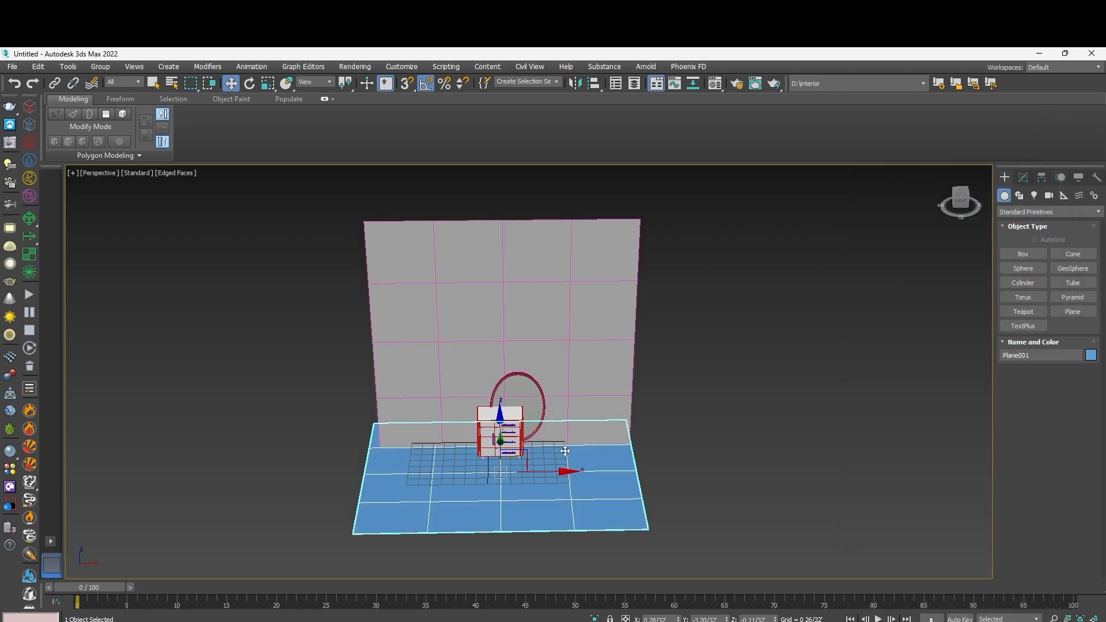
click(8, 473)
drag(406, 130, 910, 122)
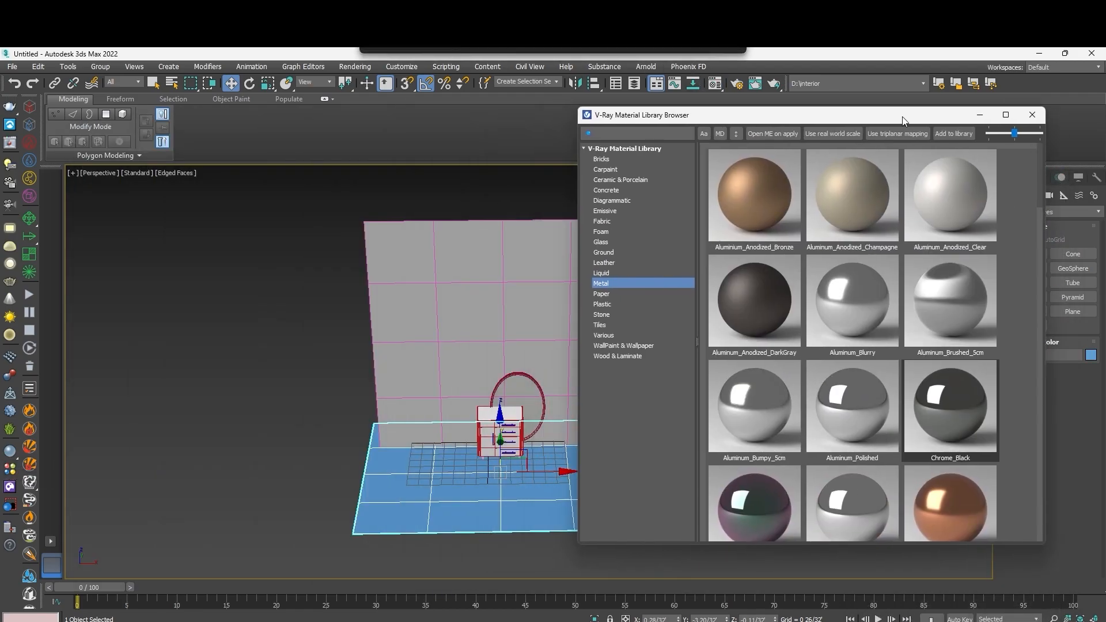
click(607, 344)
click(600, 325)
scroll(870, 421, down, 5)
drag(782, 412, 543, 482)
click(1031, 115)
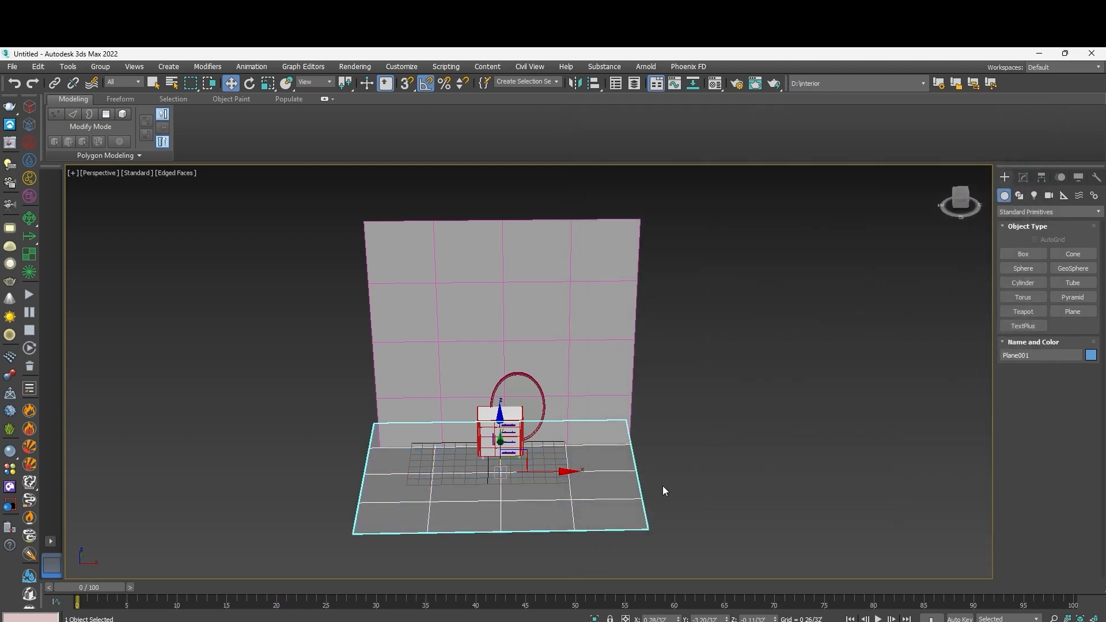
Add a UVW Map modifier with Box mapping to the floor plane and deselect it.
click(1023, 177)
click(1053, 207)
text(uvw)
key(Return)
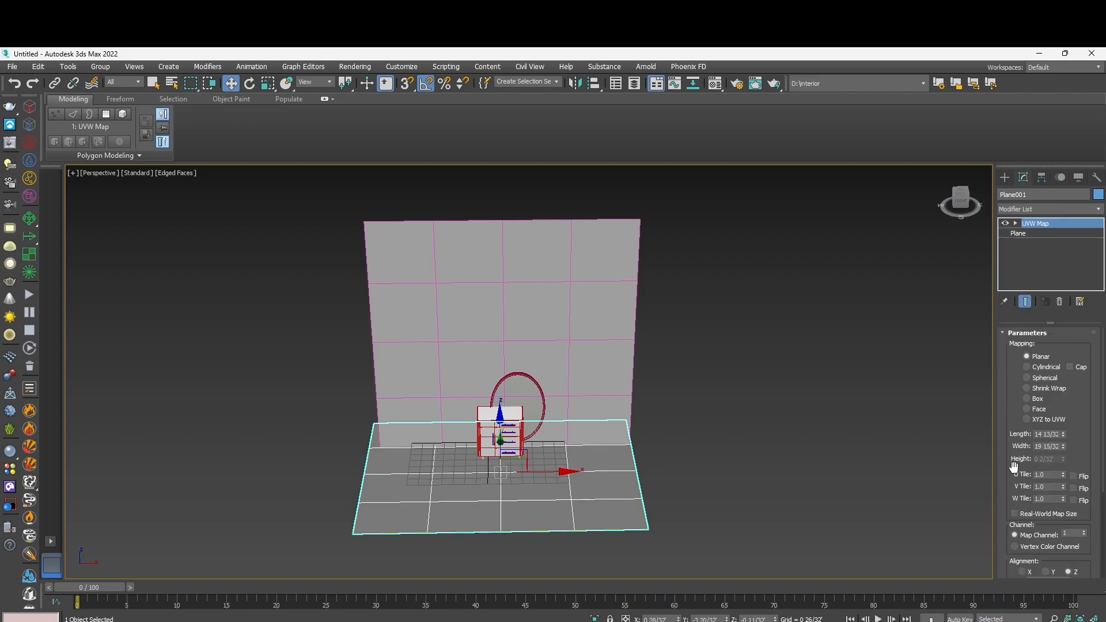
click(1026, 399)
key(q)
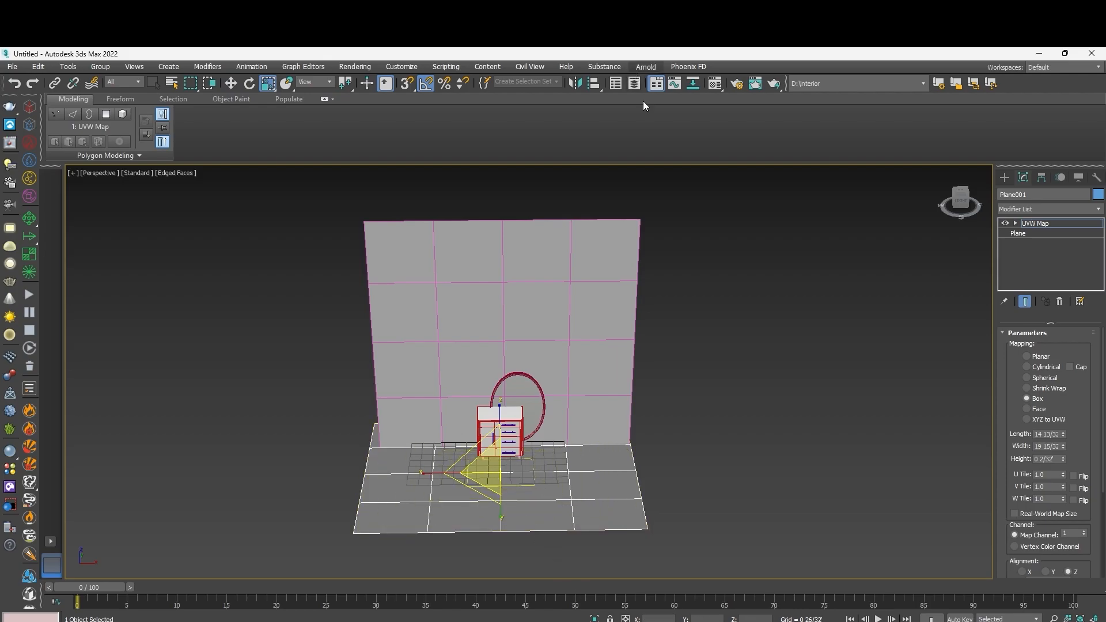
click(789, 360)
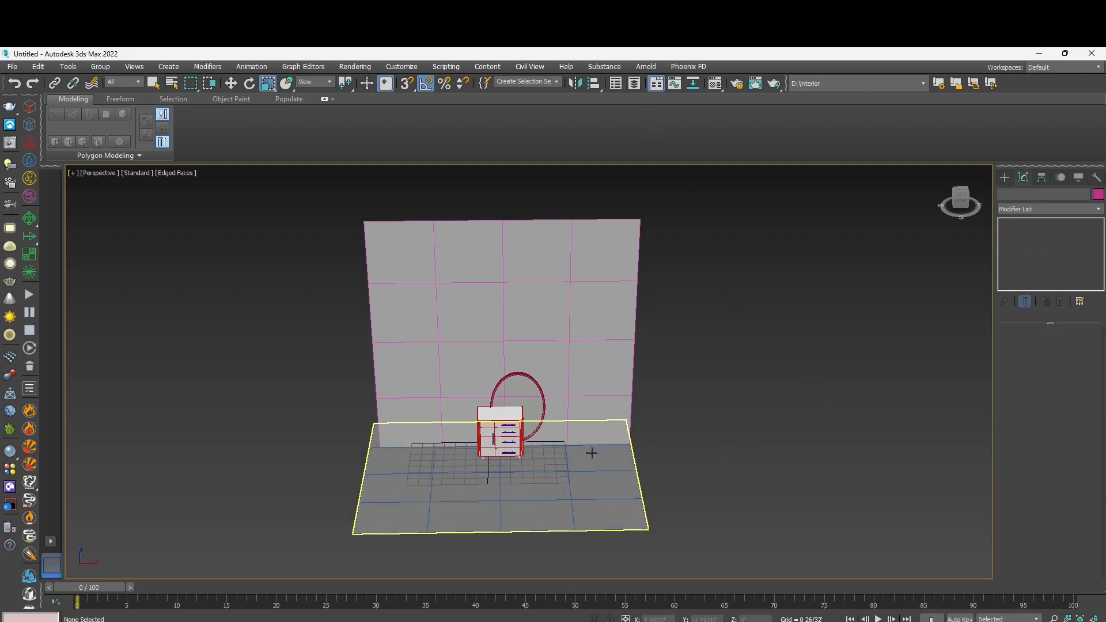
Copy the back wall rotated 90 degrees in the top view and place side walls at both ends of it.
key(alt+w)
click(437, 331)
key(alt+w)
scroll(565, 413, up, 5)
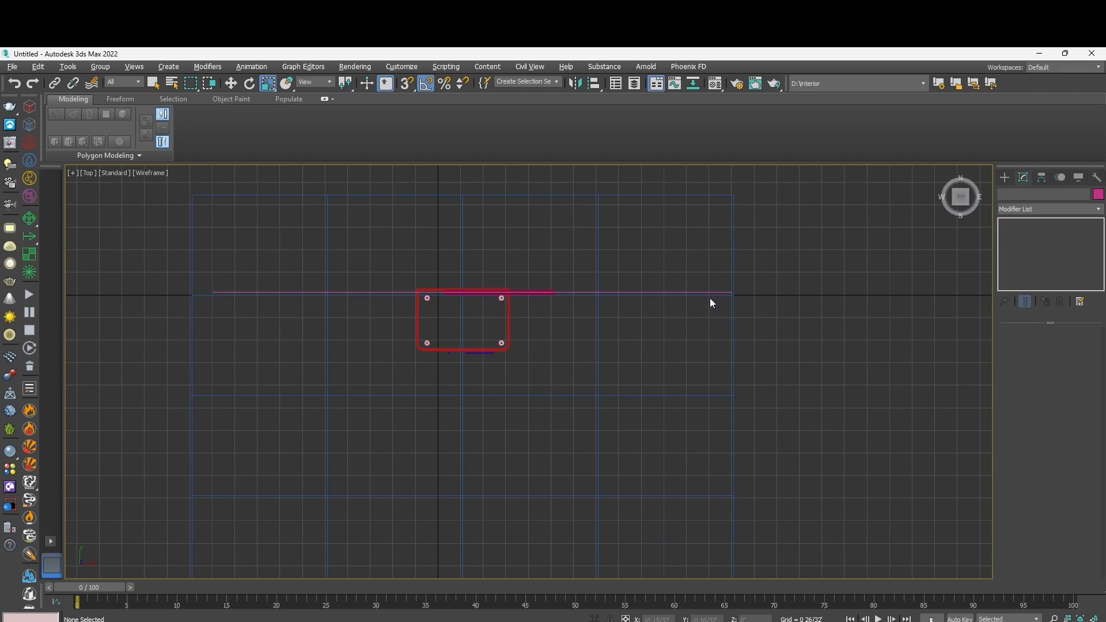
click(671, 293)
key(e)
mouse_move(523, 274)
mouse_down()
mouse_move(517, 243)
mouse_move(477, 314)
mouse_move(260, 297)
mouse_move(784, 341)
mouse_up()
click(549, 398)
key(w)
click(536, 399)
click(731, 379)
Move the back wall slightly back along Y in the top view so it clears the cabinet and mirror.
scroll(561, 307, up, 4)
click(616, 283)
middle_drag(469, 340, 688, 409)
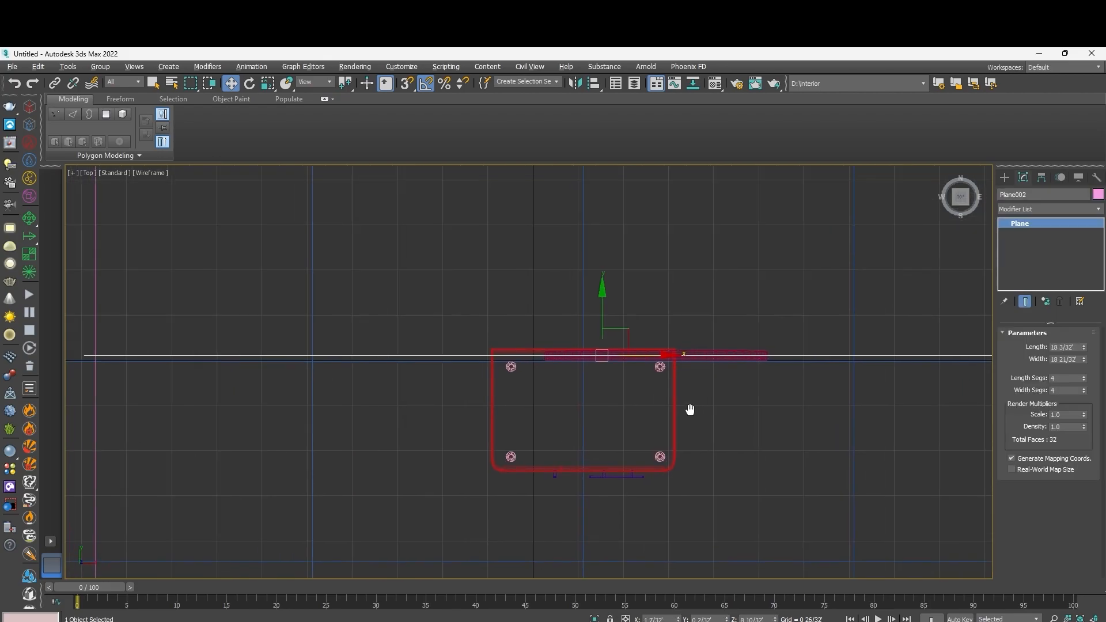
drag(602, 313, 602, 294)
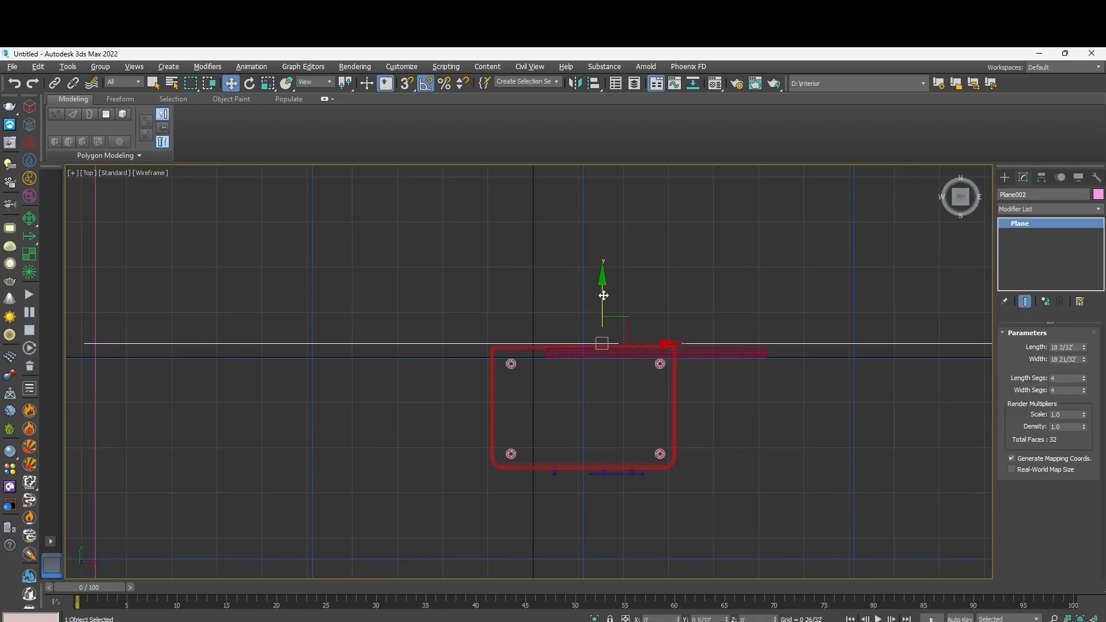
click(631, 335)
scroll(631, 335, down, 6)
scroll(847, 318, up, 3)
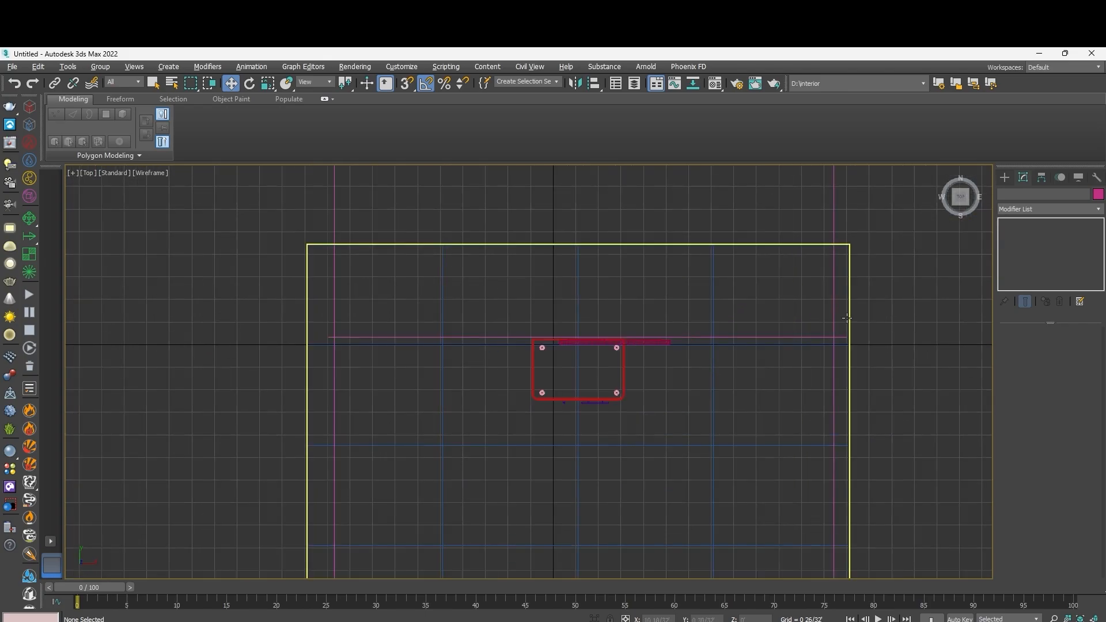
Start a V-Ray plane light with a pale orange colour and a multiplier of 201.
click(1005, 177)
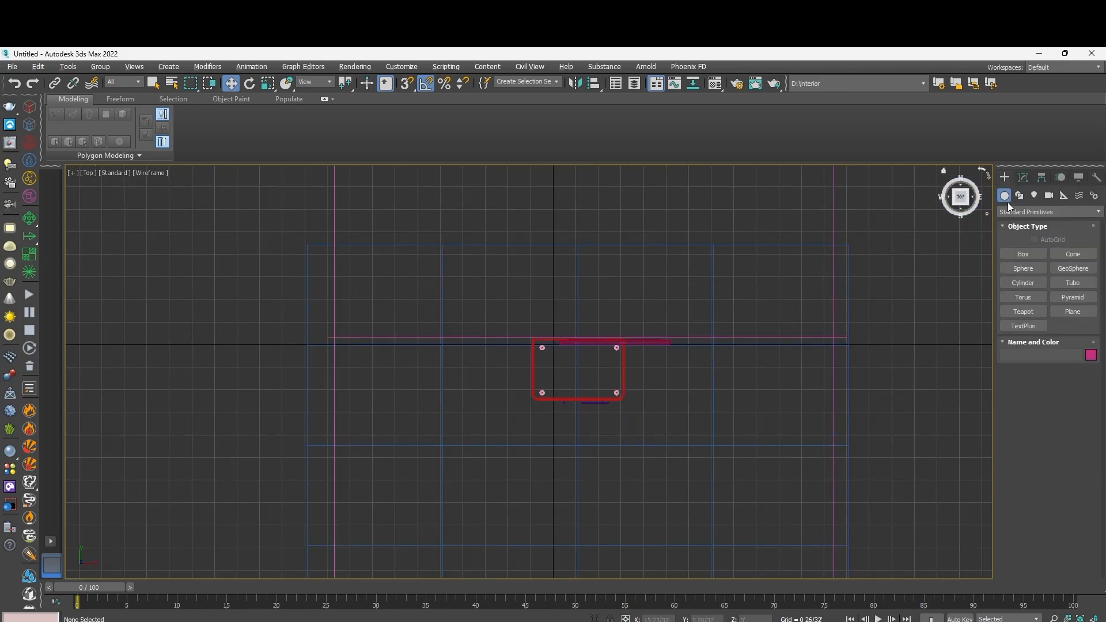
click(1035, 195)
click(1030, 212)
click(1026, 243)
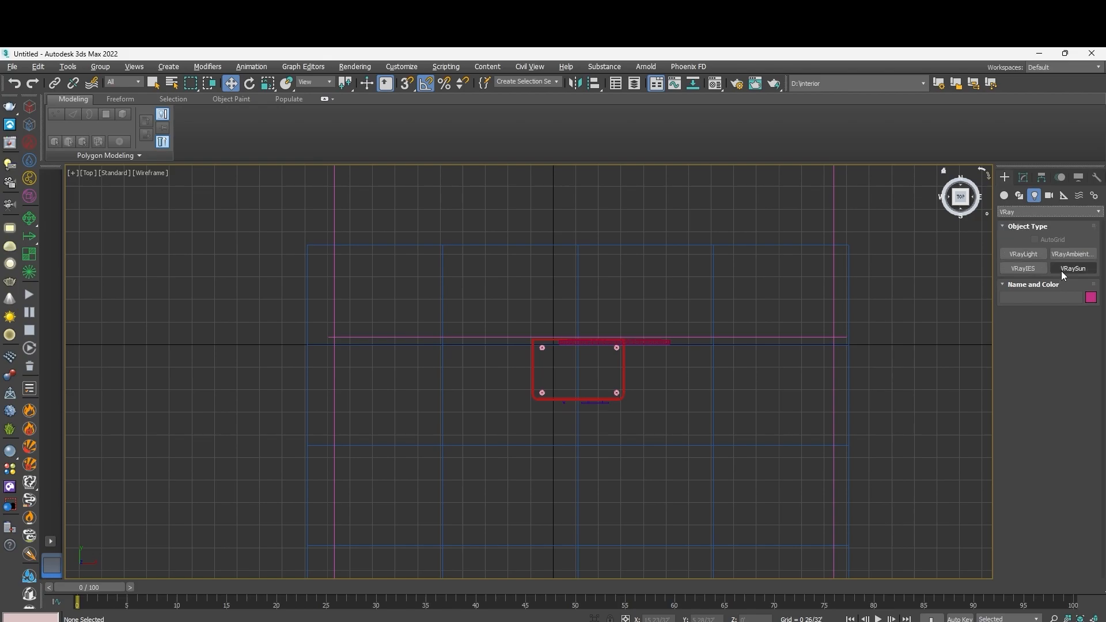
click(1022, 256)
click(1075, 414)
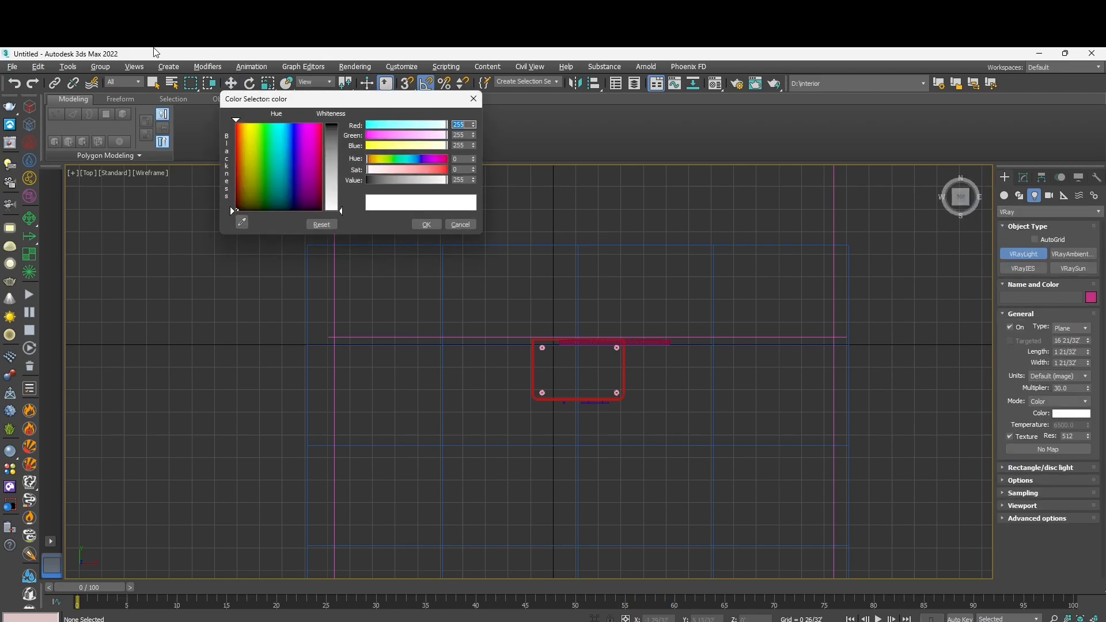
click(244, 142)
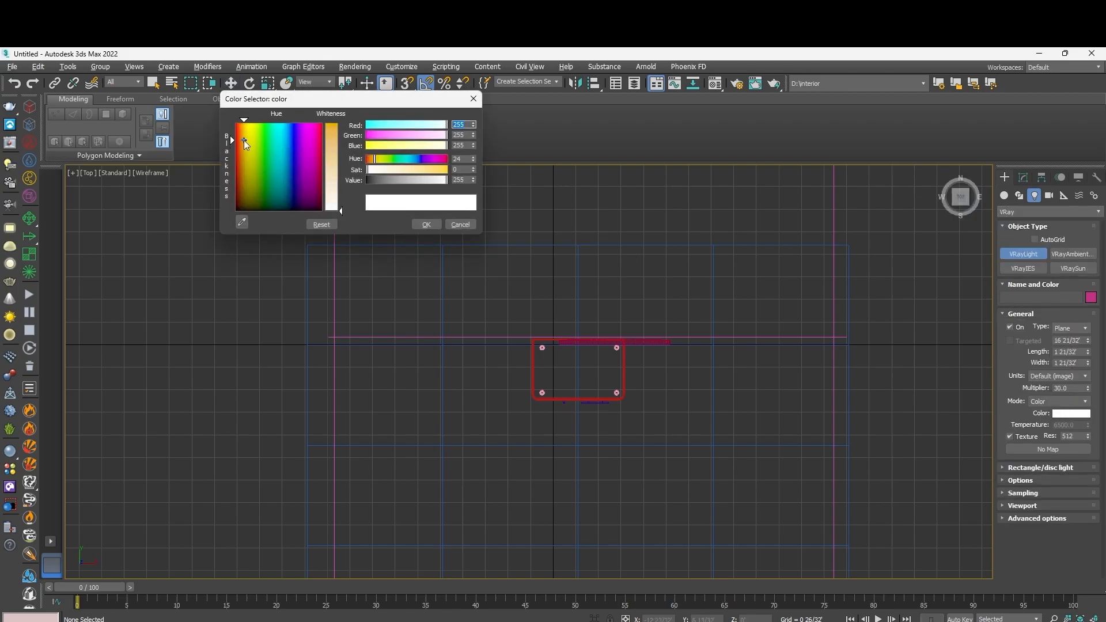
click(332, 154)
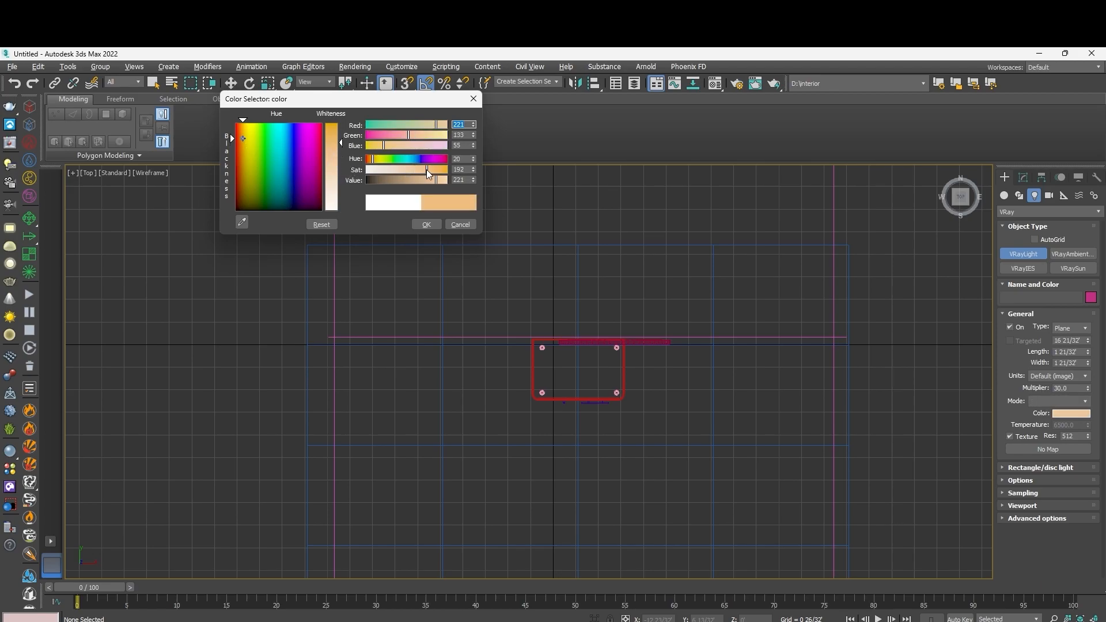
click(426, 224)
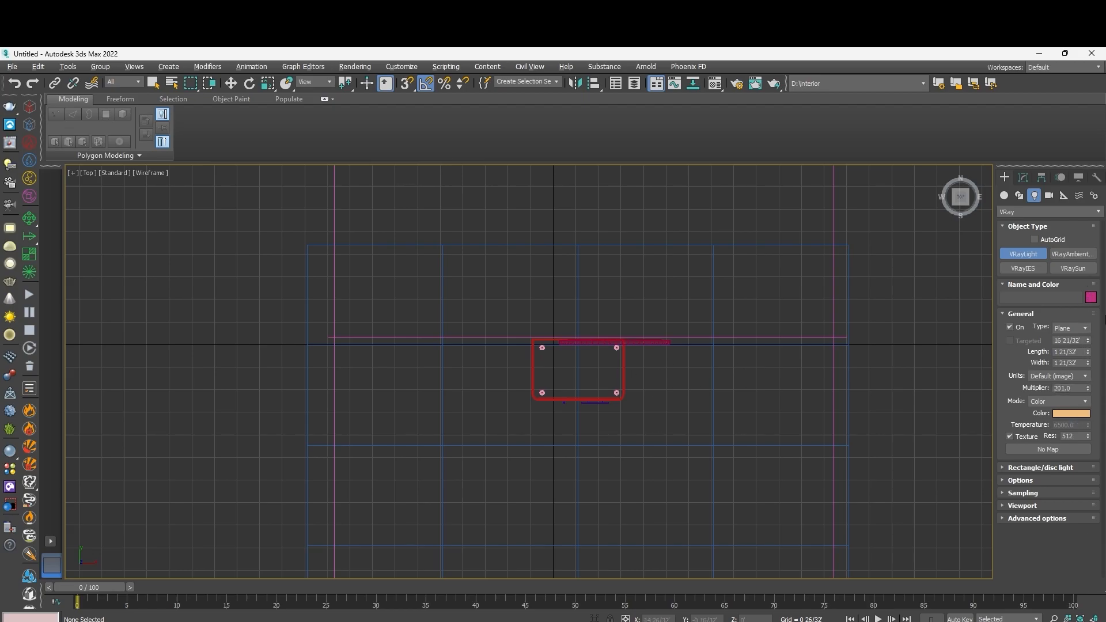
Draw the long, narrow light across the back of the cabinet in the top view and raise it high above the cabinet along Z.
drag(469, 331, 717, 360)
key(w)
key(alt+w)
key(alt+w)
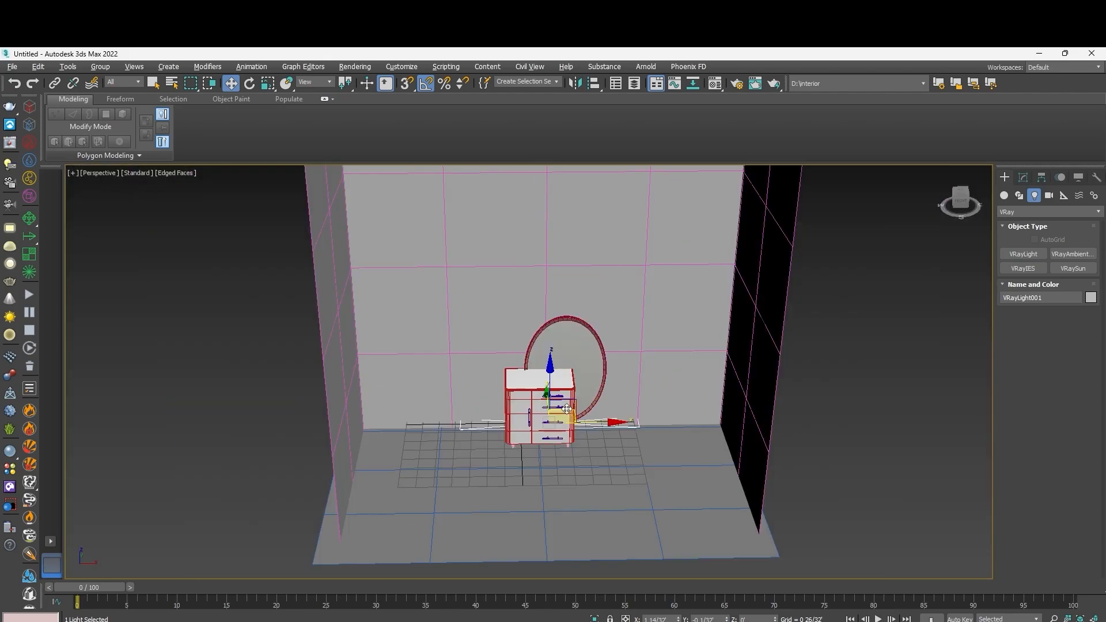
drag(550, 373, 549, 160)
Move the cabinet body's rear vertices forward along Y in the top view to shorten its depth, and leave vertex editing.
alt+middle_drag(535, 320, 624, 359)
click(557, 330)
key(z)
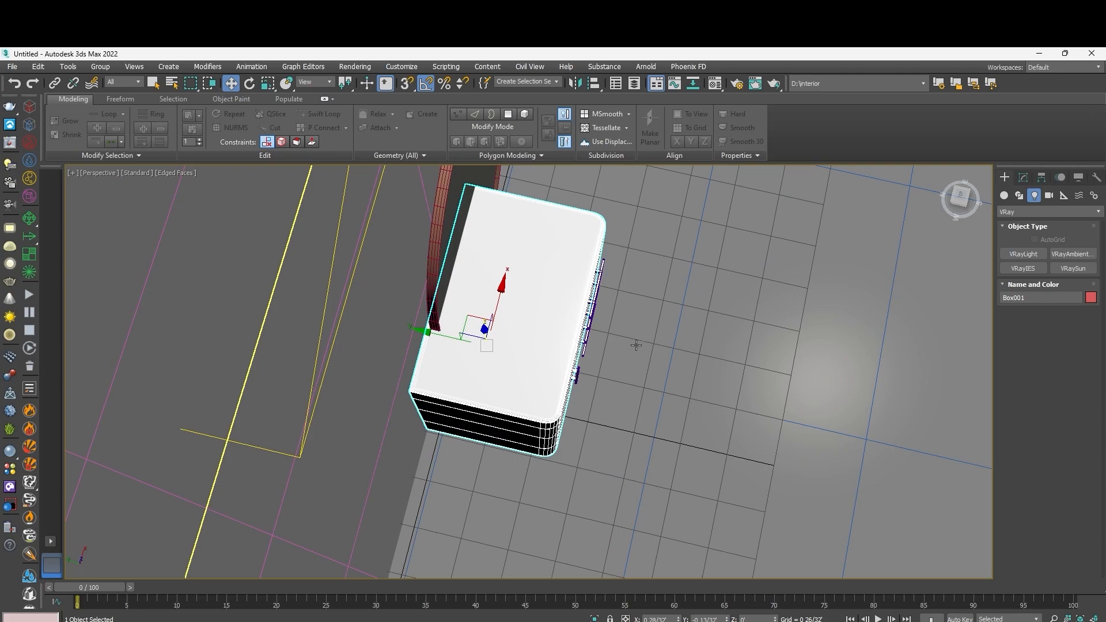
key(alt+w)
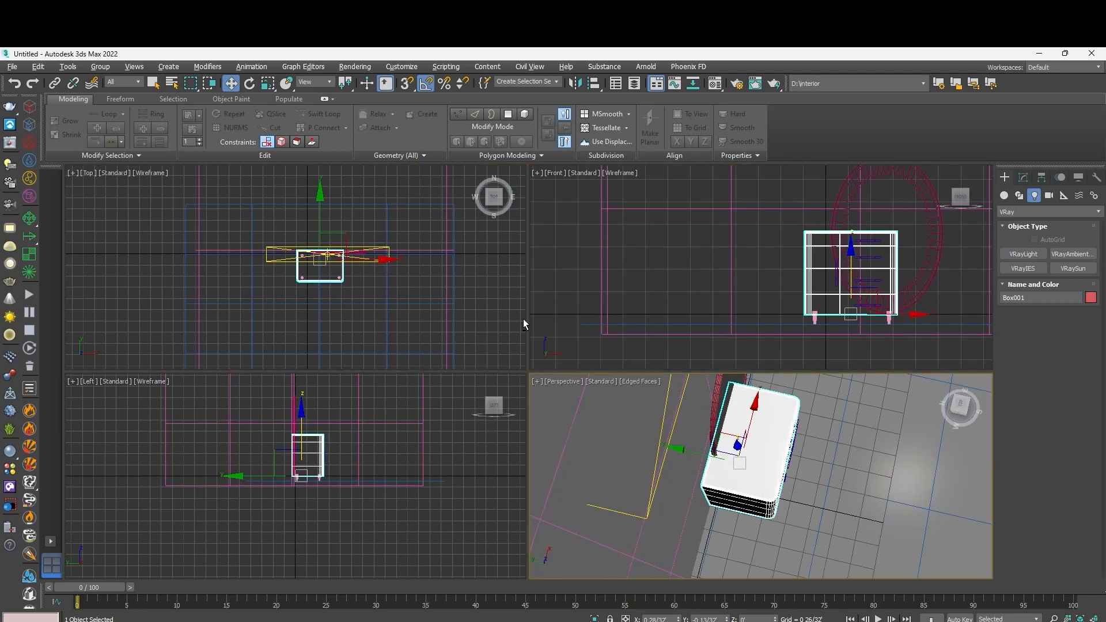
key(alt+w)
click(1022, 177)
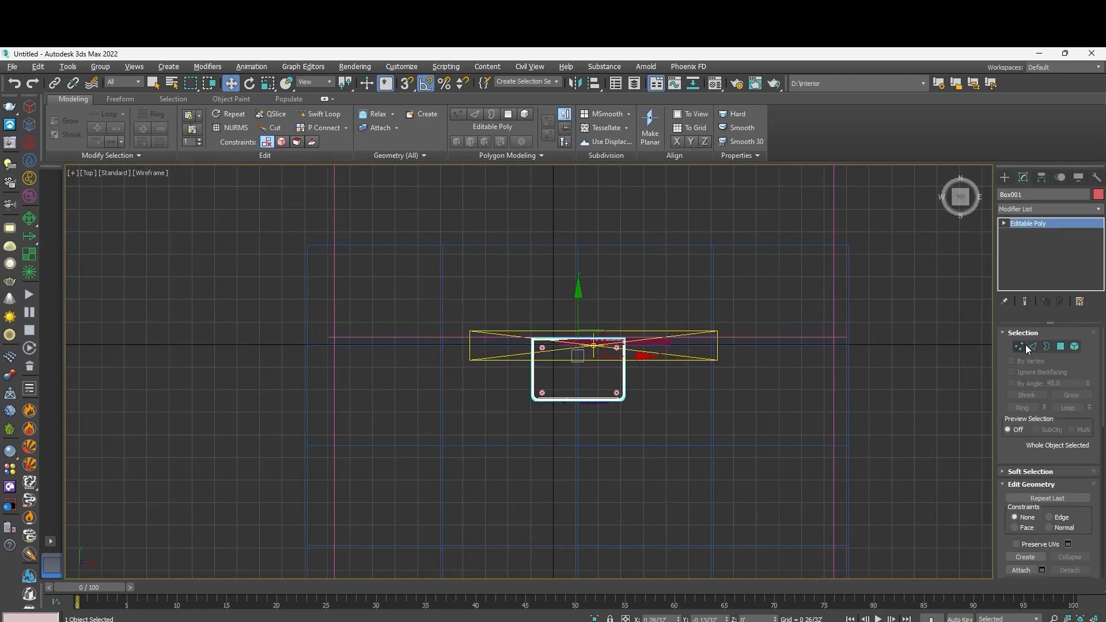
click(1019, 345)
scroll(555, 343, up, 4)
drag(406, 238, 795, 351)
scroll(614, 316, up, 3)
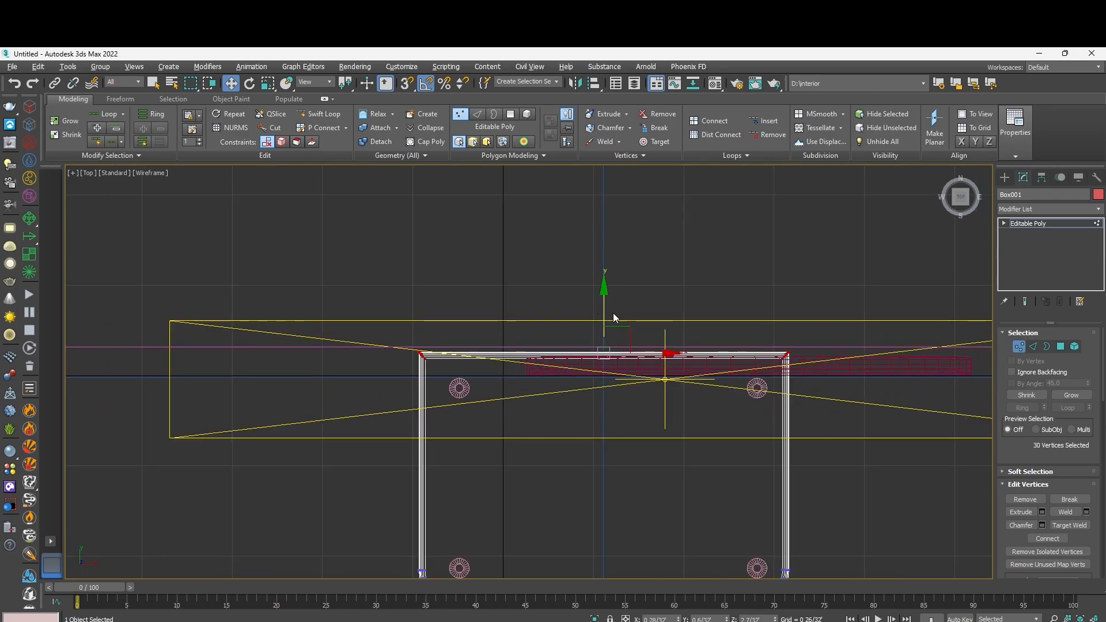
drag(603, 304, 595, 368)
scroll(594, 366, down, 3)
click(558, 387)
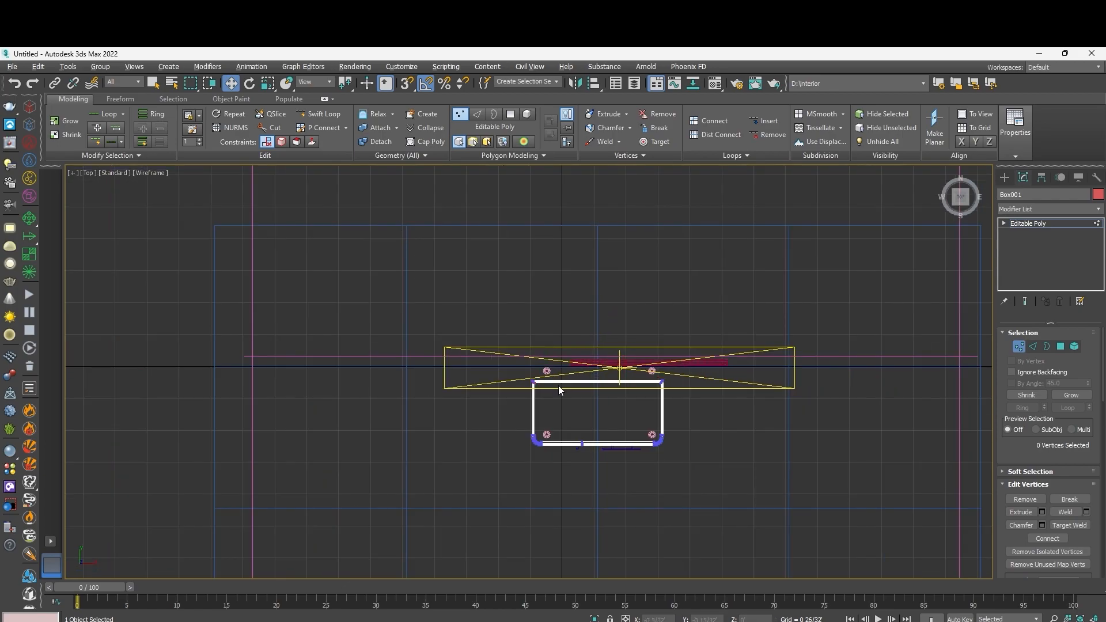
scroll(557, 389, up, 2)
click(1044, 224)
Select the cabinet body with its handles and front legs, without the floor, and move them back along Y over the rear legs.
scroll(824, 440, down, 3)
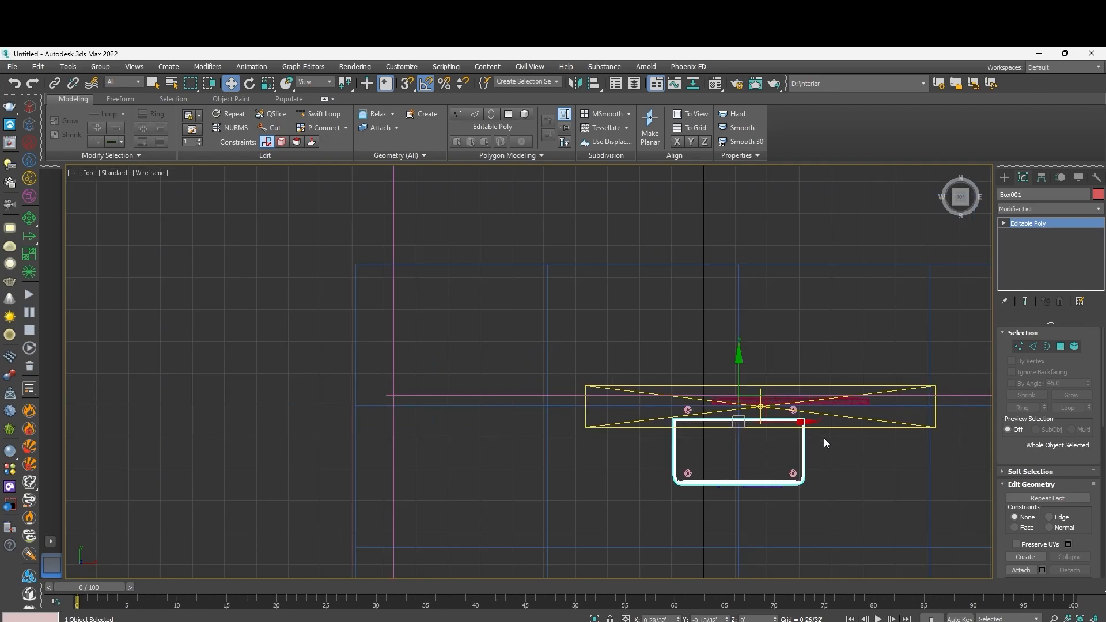
drag(645, 434, 648, 435)
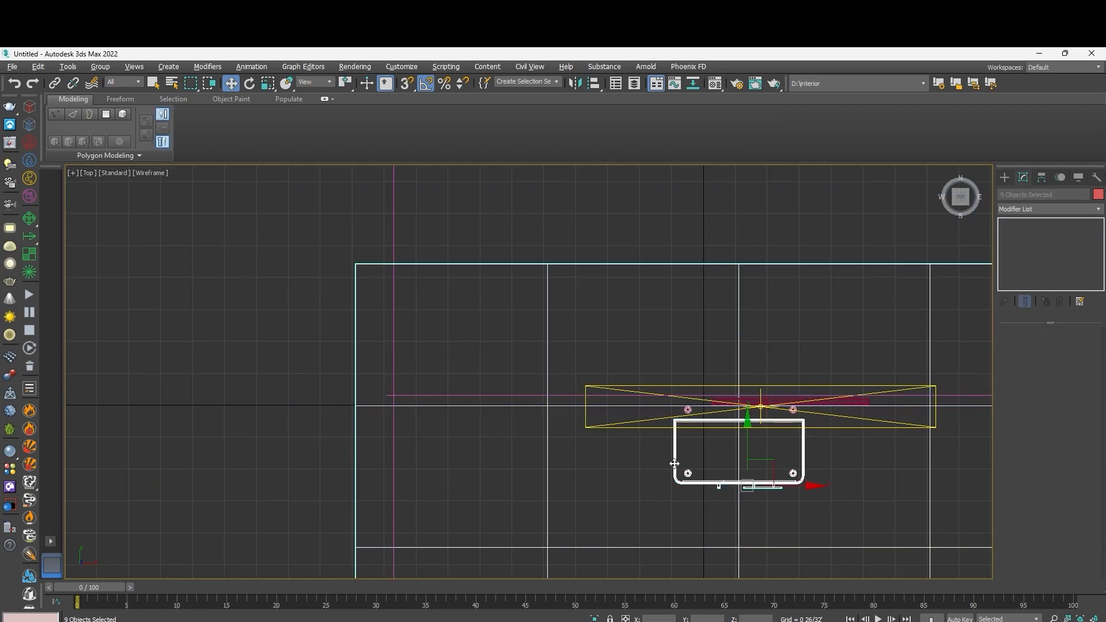
scroll(784, 447, up, 3)
drag(714, 451, 708, 418)
key(alt+w)
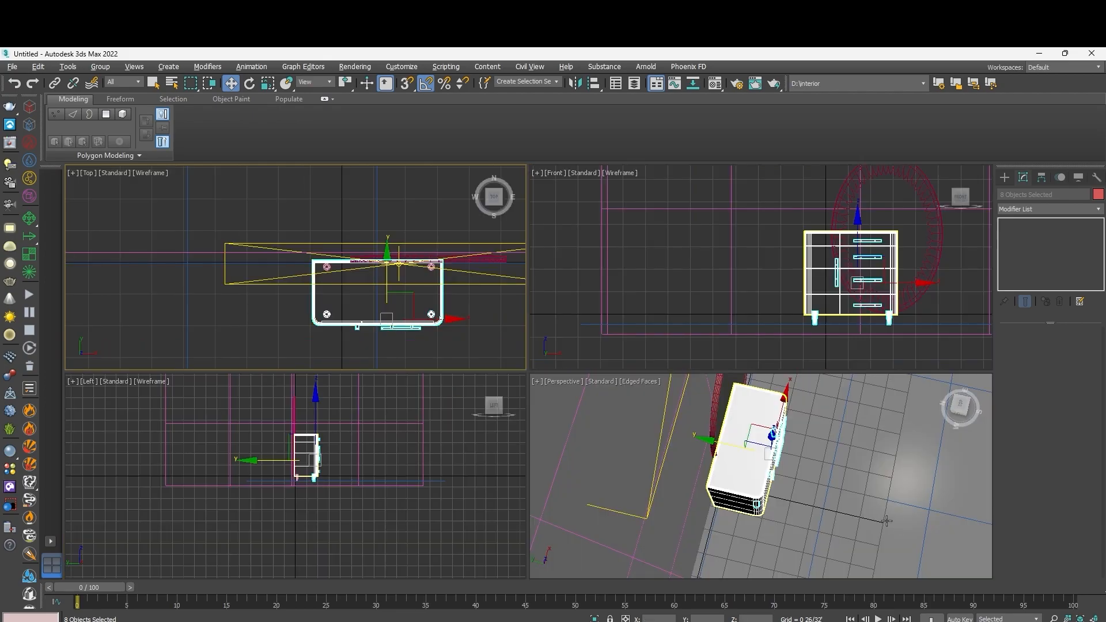
key(alt+w)
alt+middle_drag(678, 404, 584, 363)
scroll(584, 363, down, 5)
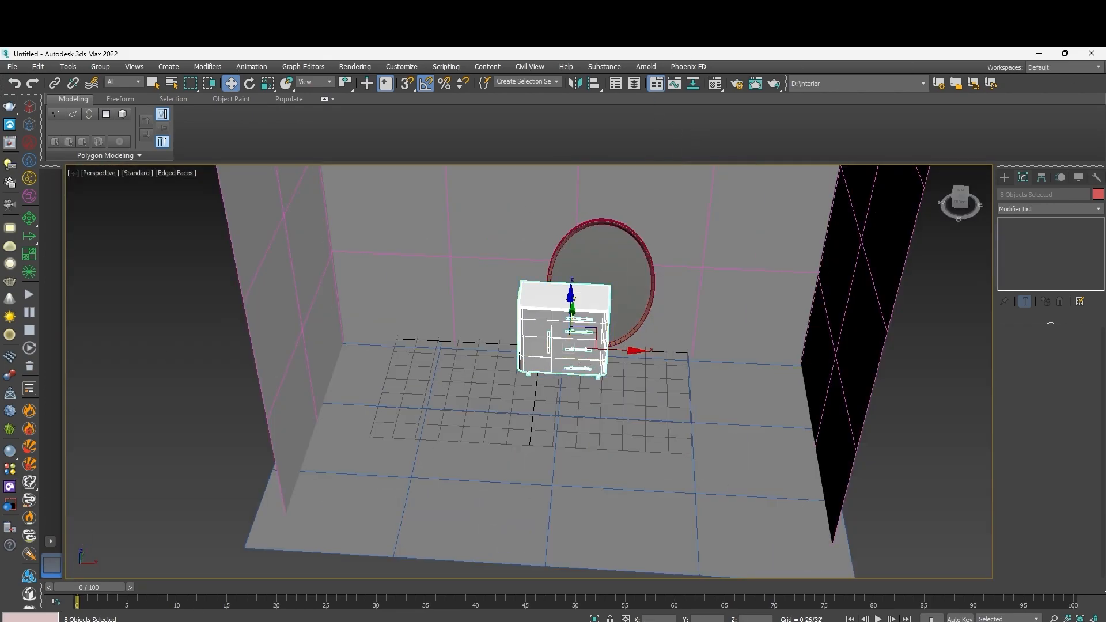
Turn on the computer's Wi-Fi and connect to an available network from the Windows quick settings.
click(1016, 621)
click(953, 435)
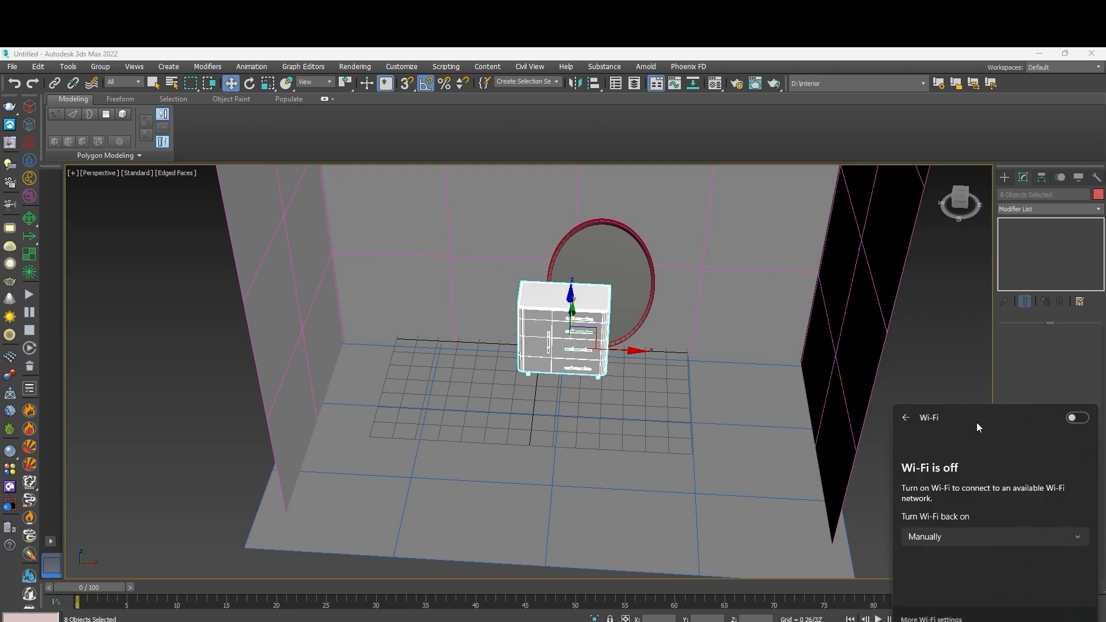
click(1072, 423)
click(1018, 447)
click(1028, 496)
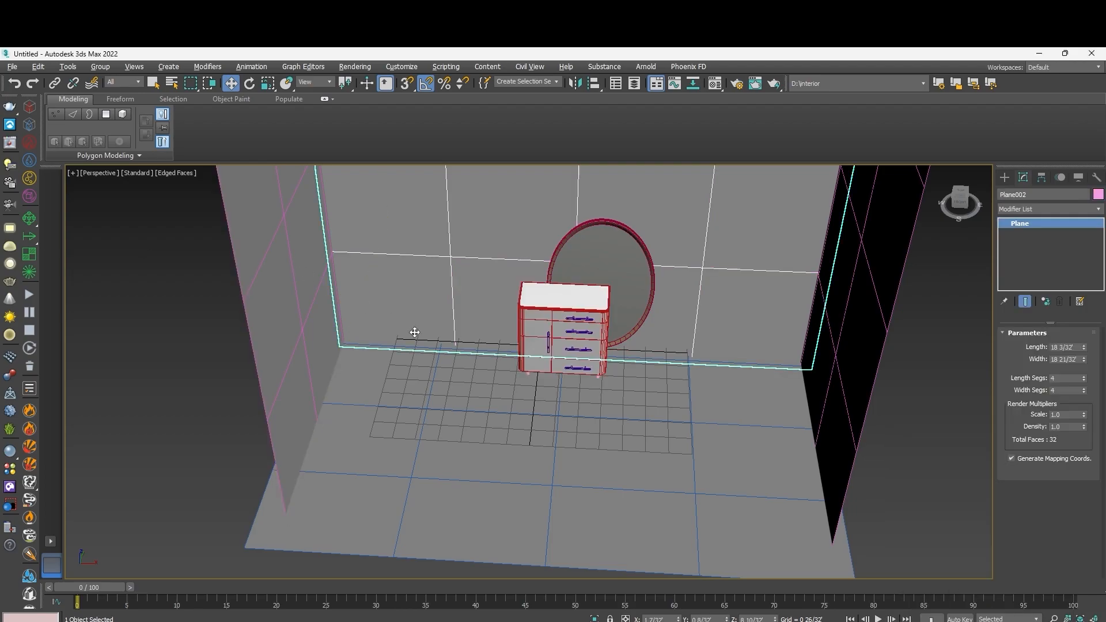
Draw a second V-Ray plane light in the left view, as a tall rectangle covering the side of the cabinet and mirror.
key(alt+w)
key(alt+w)
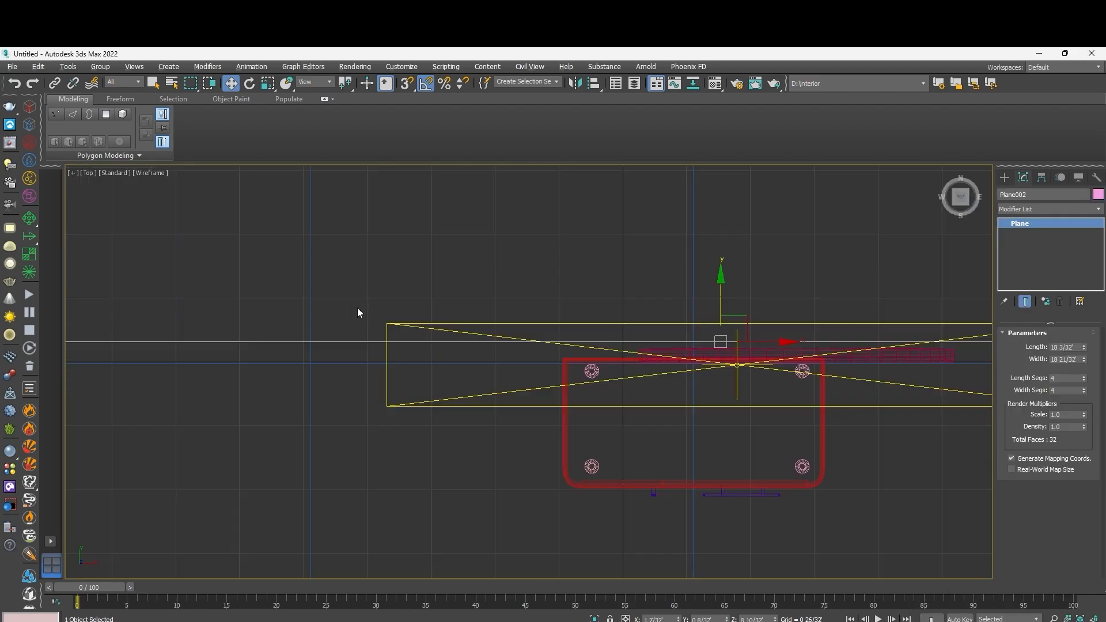
key(l)
scroll(525, 342, down, 4)
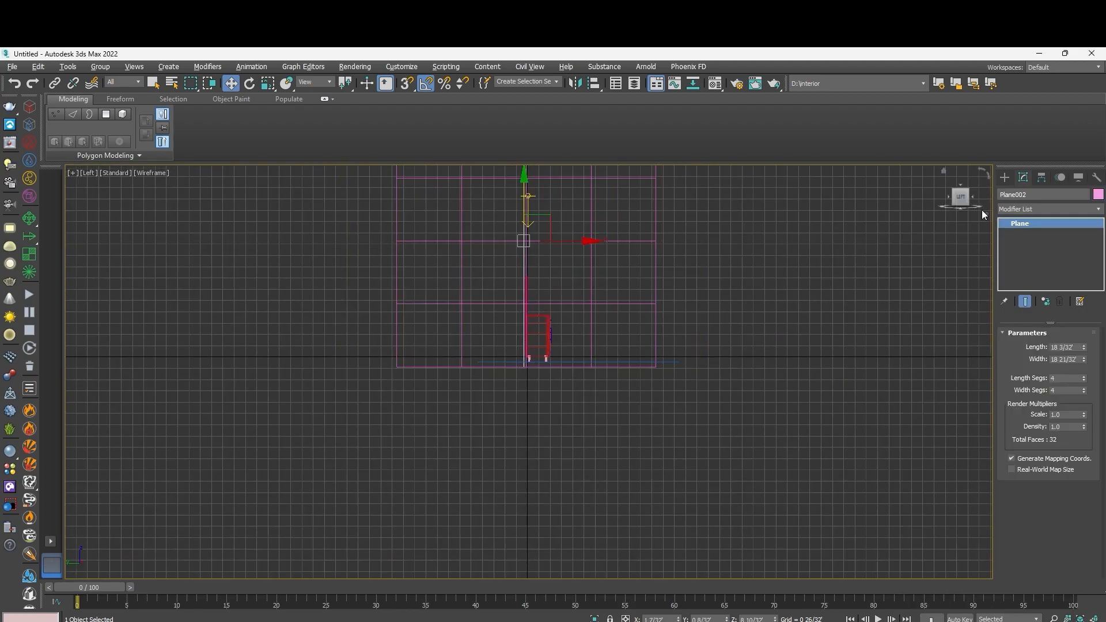
click(1005, 177)
click(1023, 254)
drag(523, 226, 594, 370)
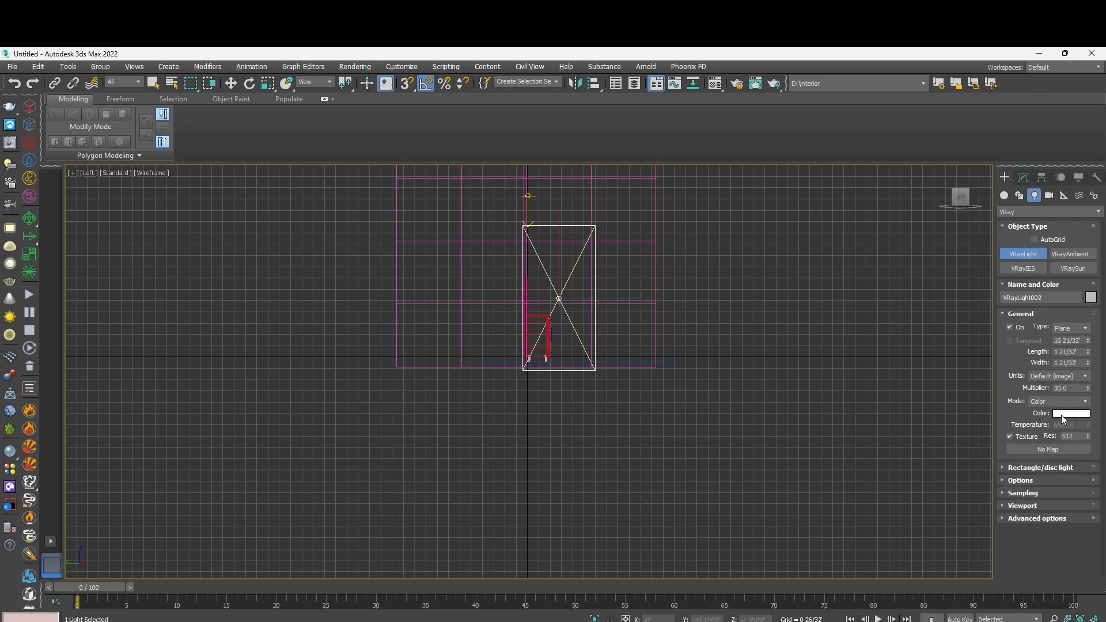
Set the second light's colour to a pale peach and raise its multiplier.
click(1062, 415)
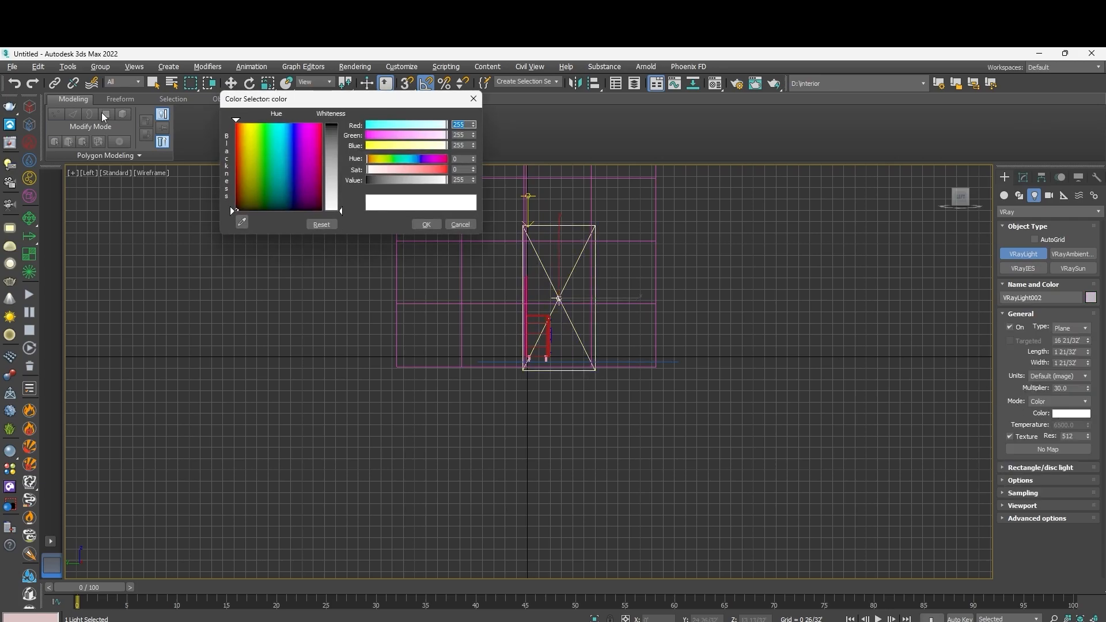
click(241, 143)
click(338, 153)
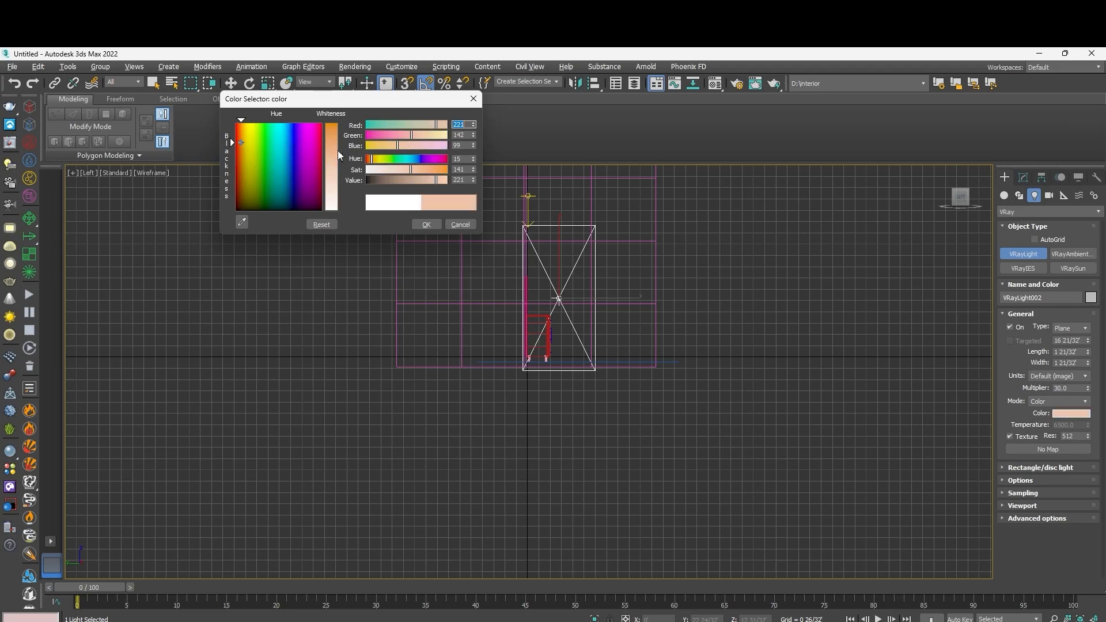
click(426, 224)
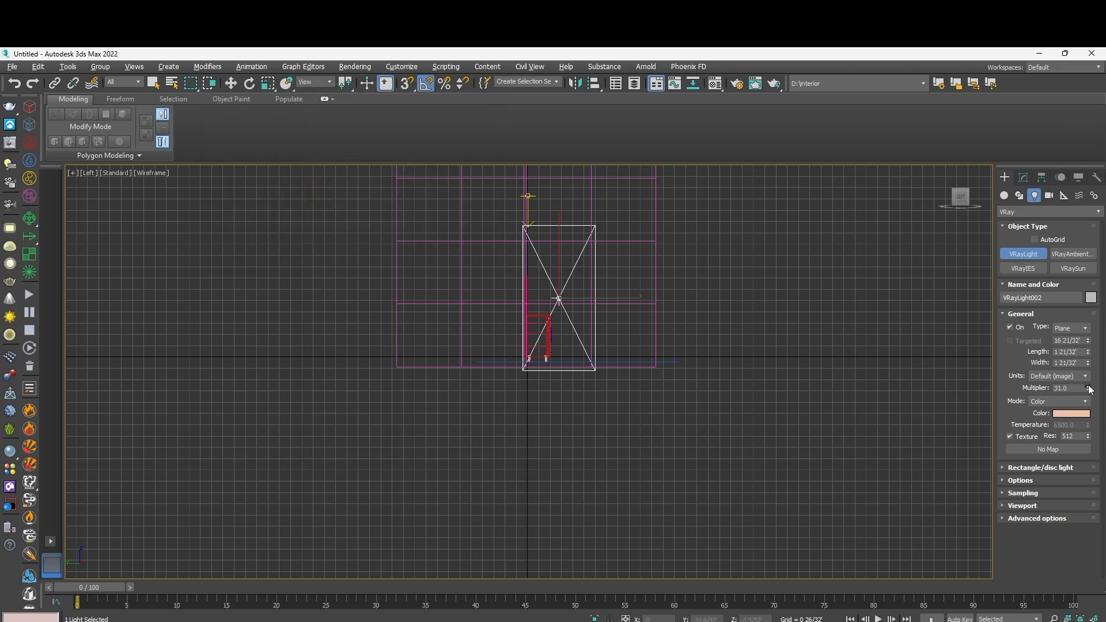
Move the second light along X in the perspective view, away from the cabinet towards the left side wall.
key(p)
scroll(632, 449, down, 5)
key(w)
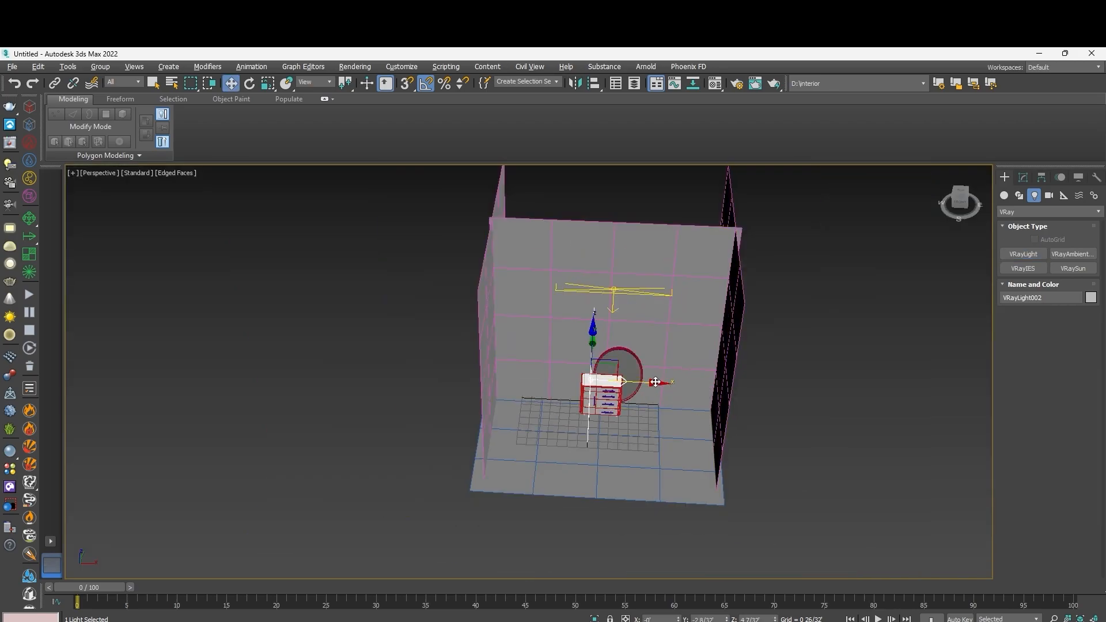
drag(655, 381, 570, 378)
Rotate the side light slightly about Z to angle it towards the back wall.
key(e)
alt+middle_drag(533, 389, 483, 353)
key(alt+e)
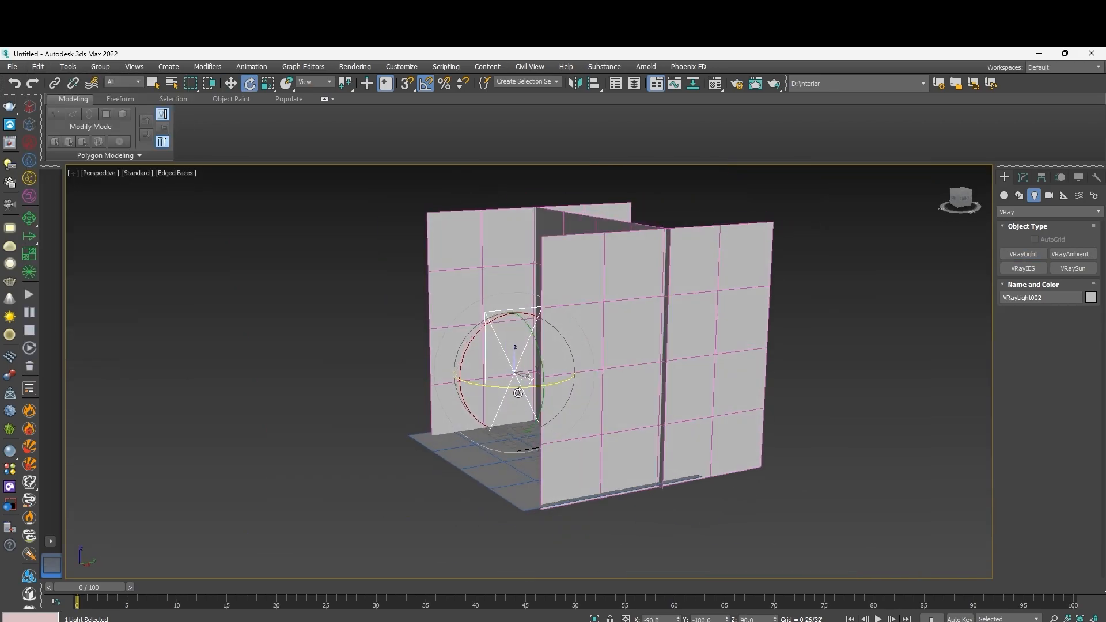
key(r)
alt+middle_drag(513, 340, 521, 418)
key(w)
key(e)
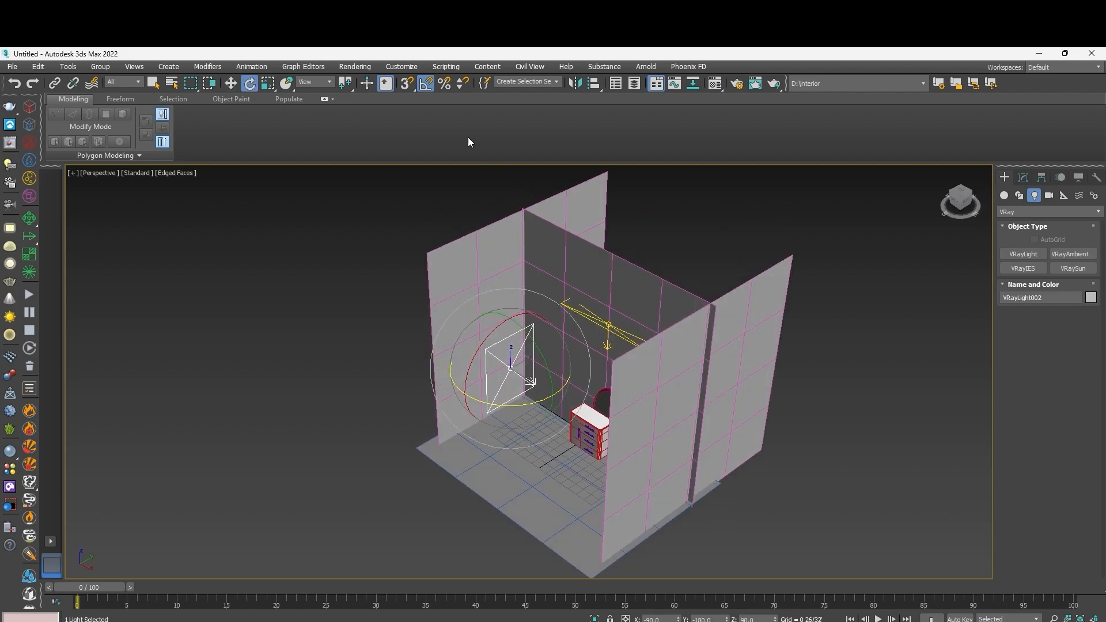
drag(506, 407, 531, 403)
Move the side light forward along Y, away from the back wall, so it aims at the cabinet.
key(w)
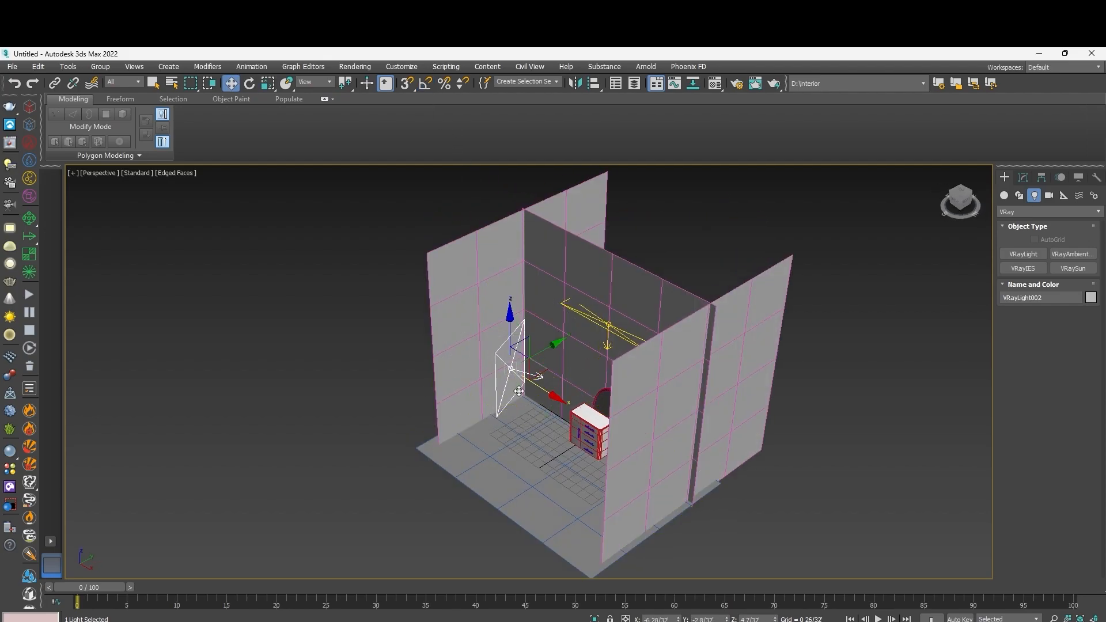
drag(541, 353, 509, 414)
scroll(509, 414, down, 5)
alt+middle_drag(508, 415, 648, 443)
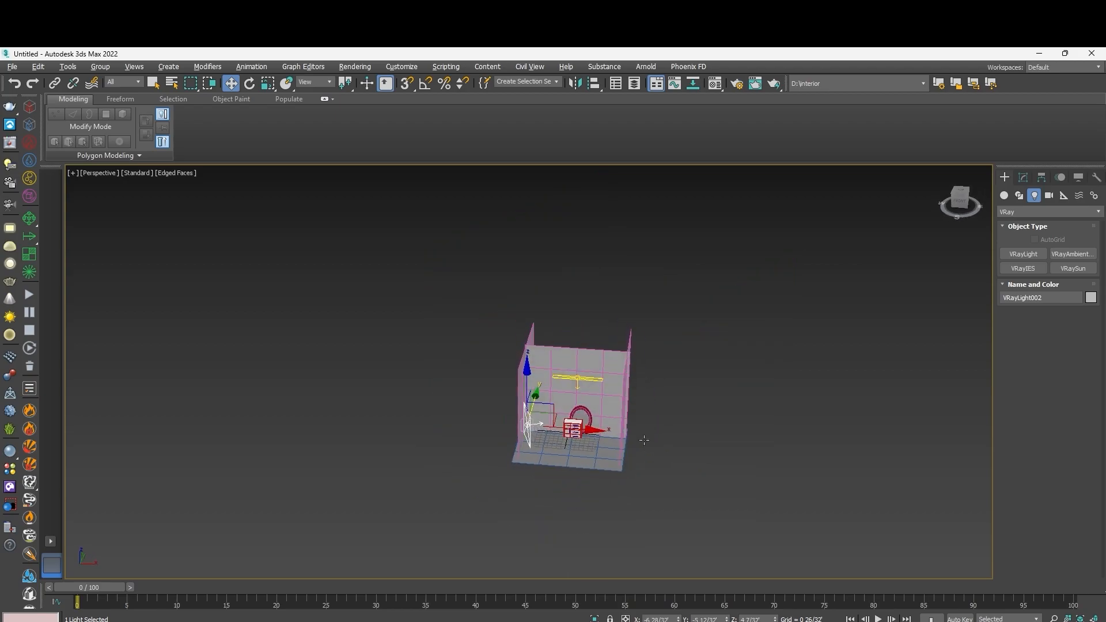
Open the Chaos Cosmos Browser and show its Vegetation category.
click(10, 486)
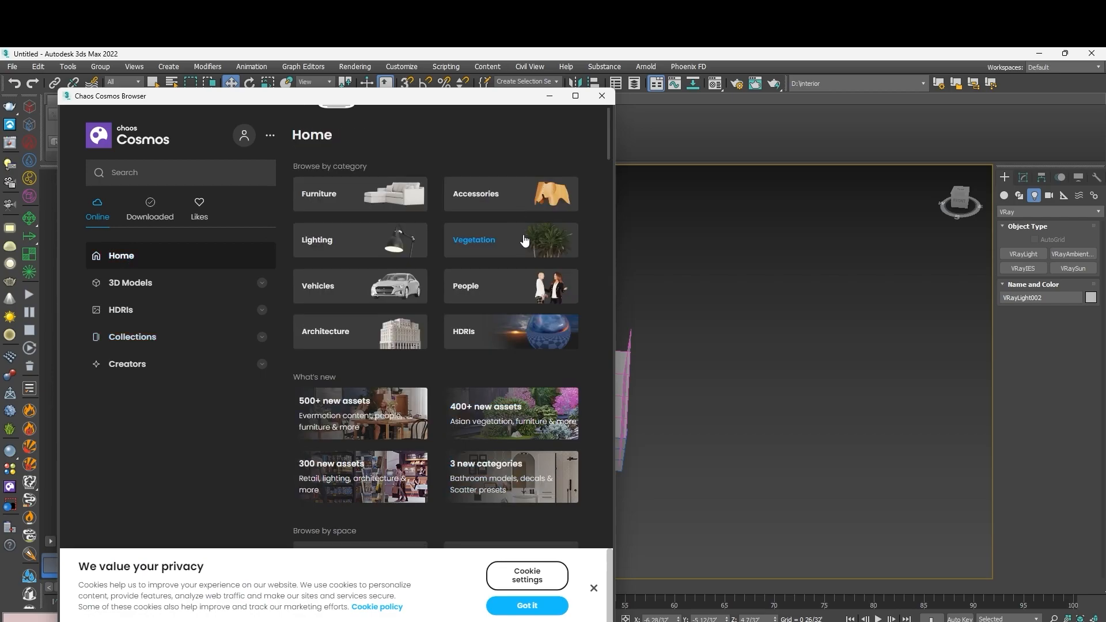
scroll(526, 239, down, 4)
scroll(518, 301, up, 4)
click(514, 245)
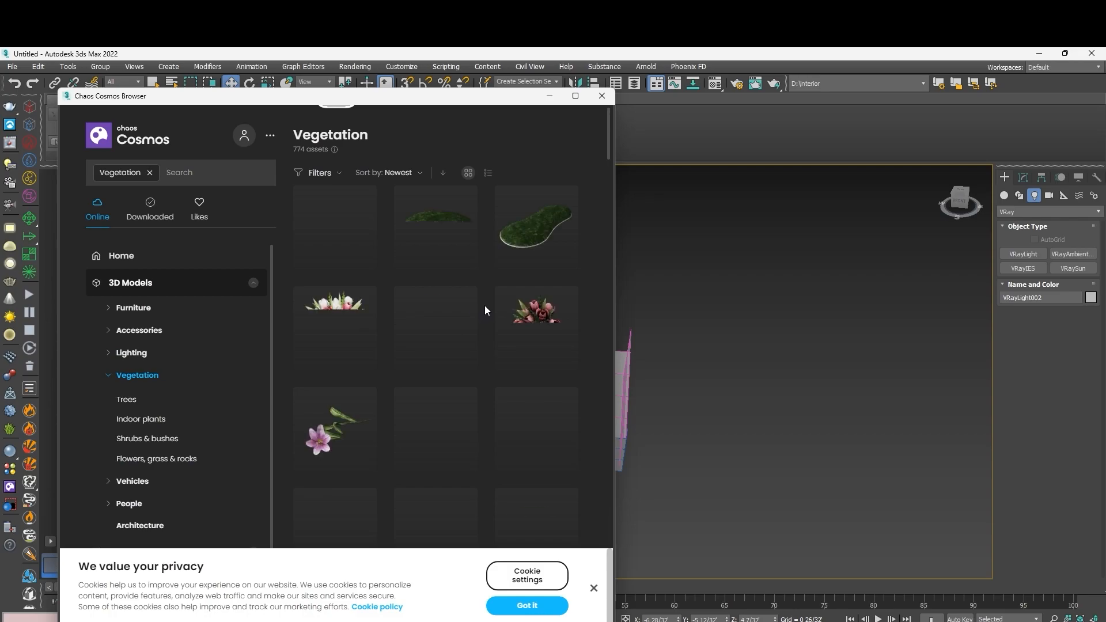
Maximize the asset browser, find and download the potted plant model Plant 260 020, and dismiss the cookie notice.
scroll(496, 332, down, 10)
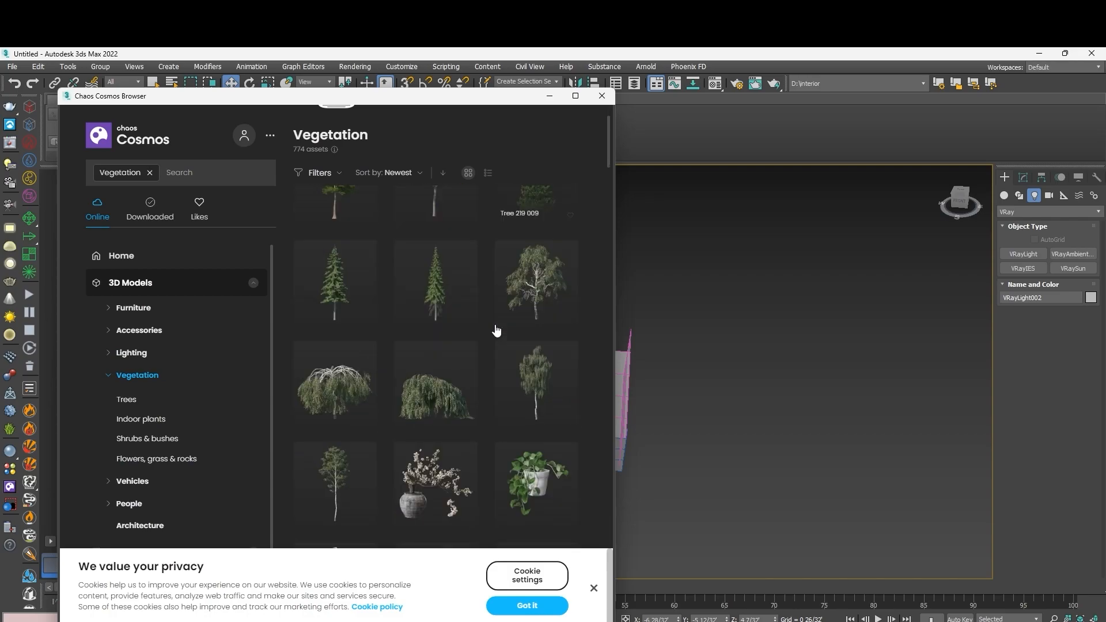
scroll(497, 330, down, 2)
click(574, 96)
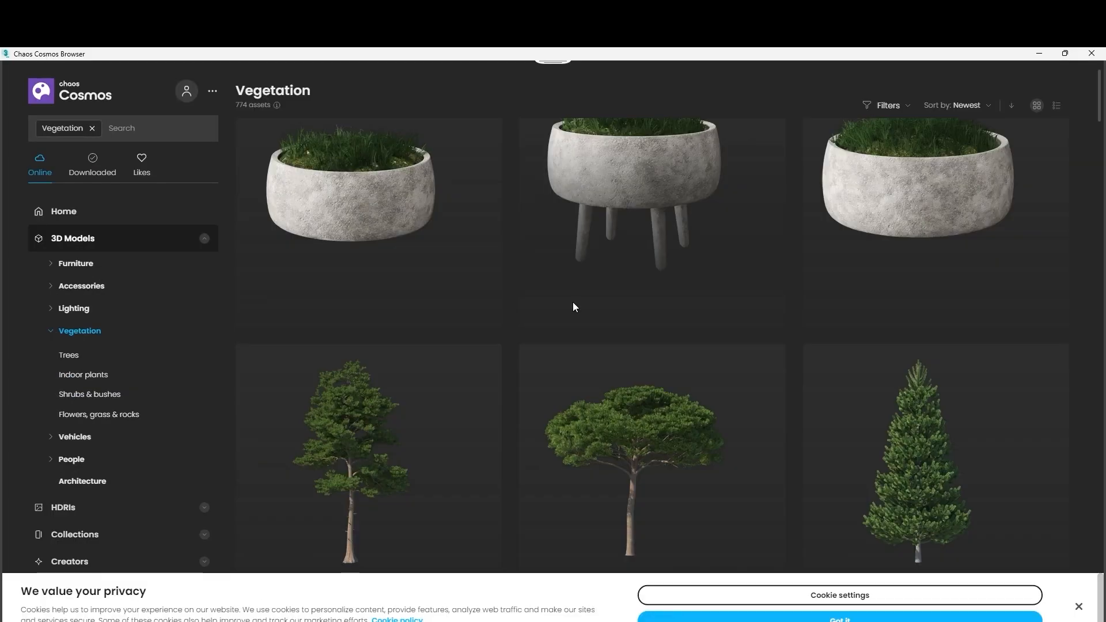
scroll(569, 297, down, 5)
mouse_move(371, 174)
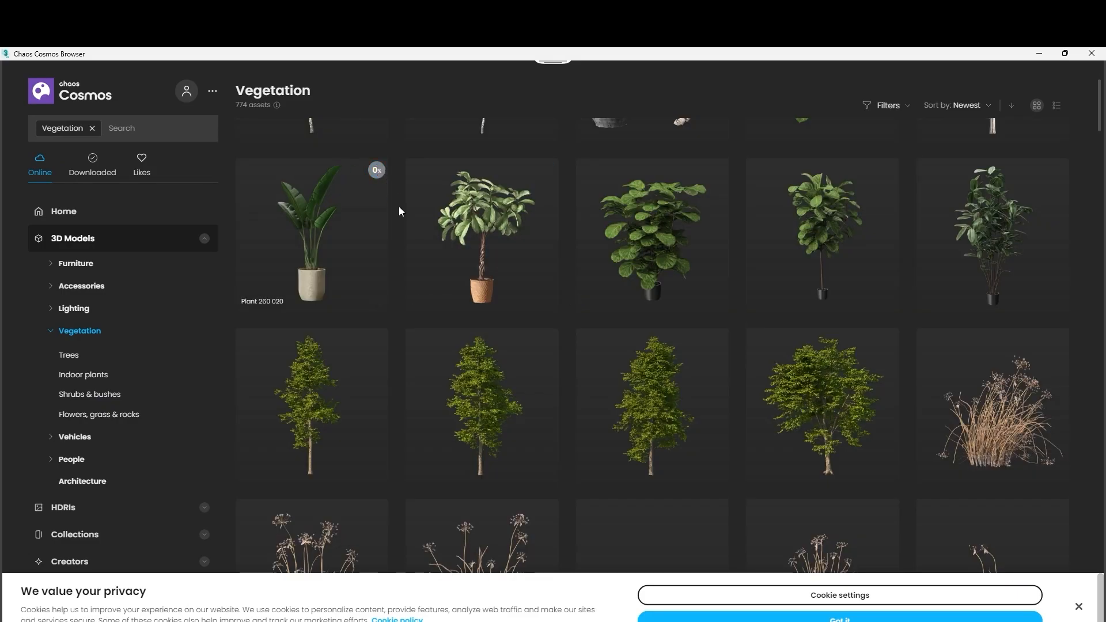
click(1078, 607)
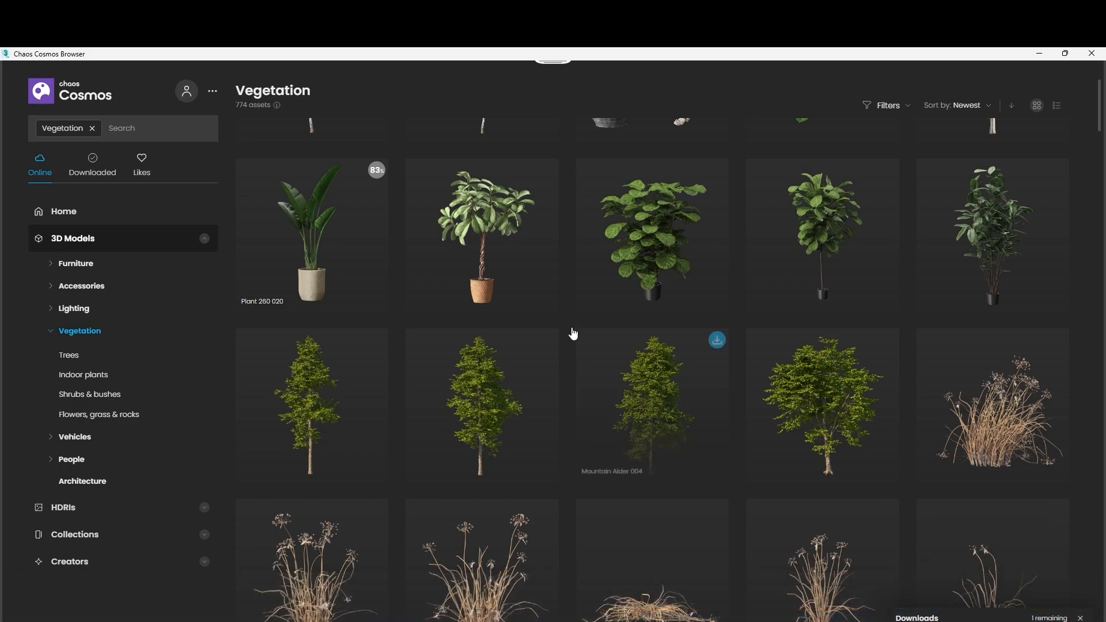
Import the downloaded potted plant Plant 260 020 into the 3ds Max scene.
click(378, 169)
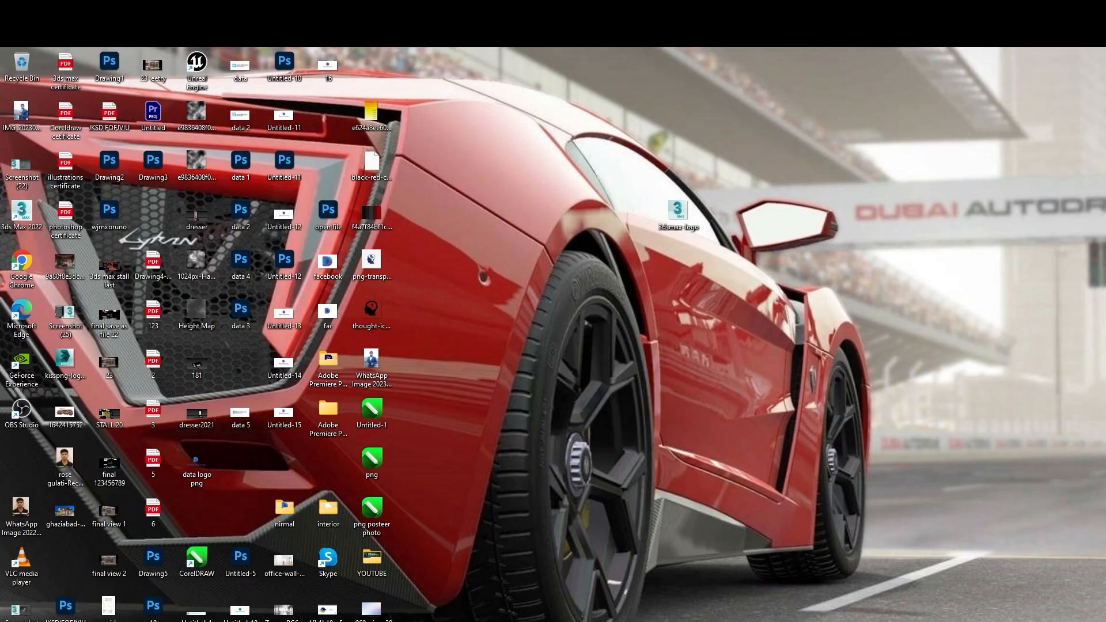
mouse_move(709, 620)
click(704, 593)
click(1091, 53)
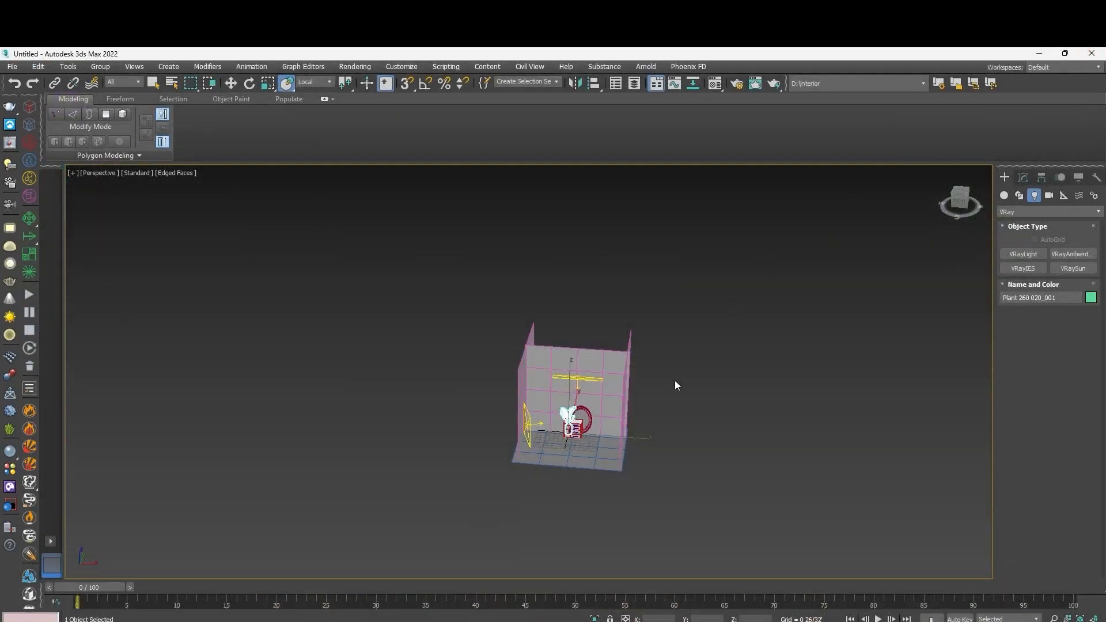
Move the potted plant forward from the back wall and along X to the floor at the cabinet's left side.
scroll(576, 421, up, 10)
key(w)
alt+middle_drag(599, 270, 604, 366)
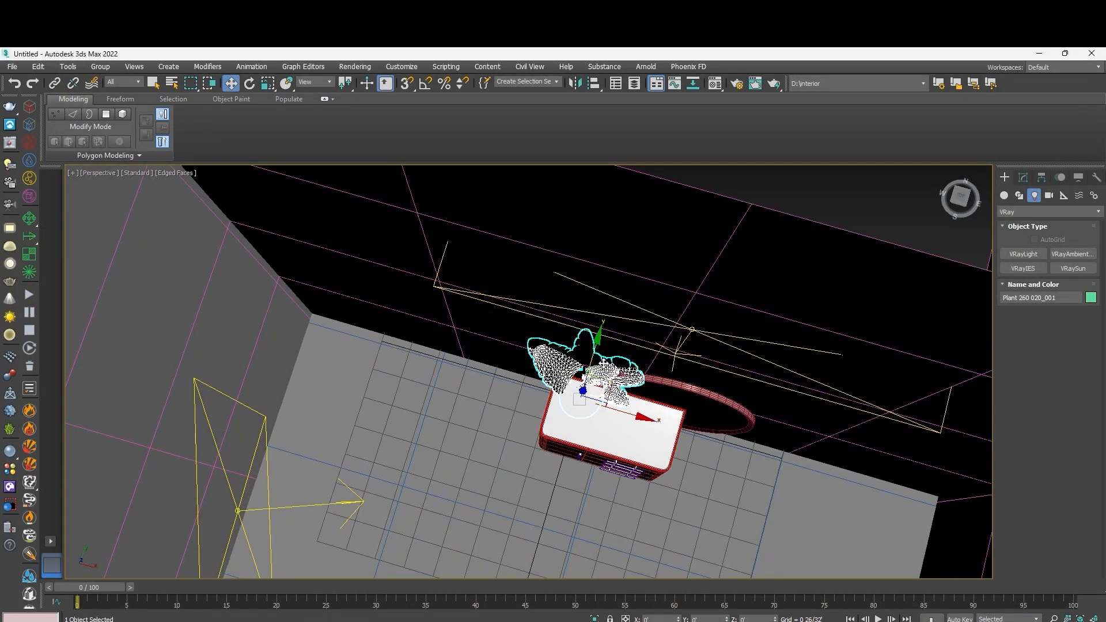
drag(599, 344, 587, 384)
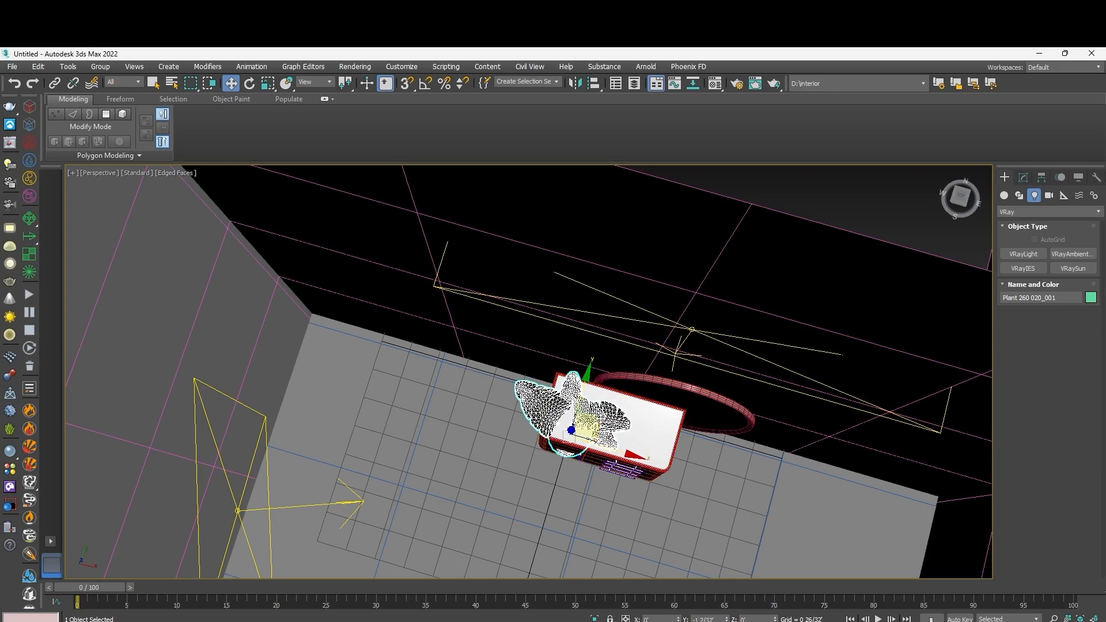
drag(628, 452, 514, 439)
scroll(619, 417, down, 6)
scroll(621, 438, up, 4)
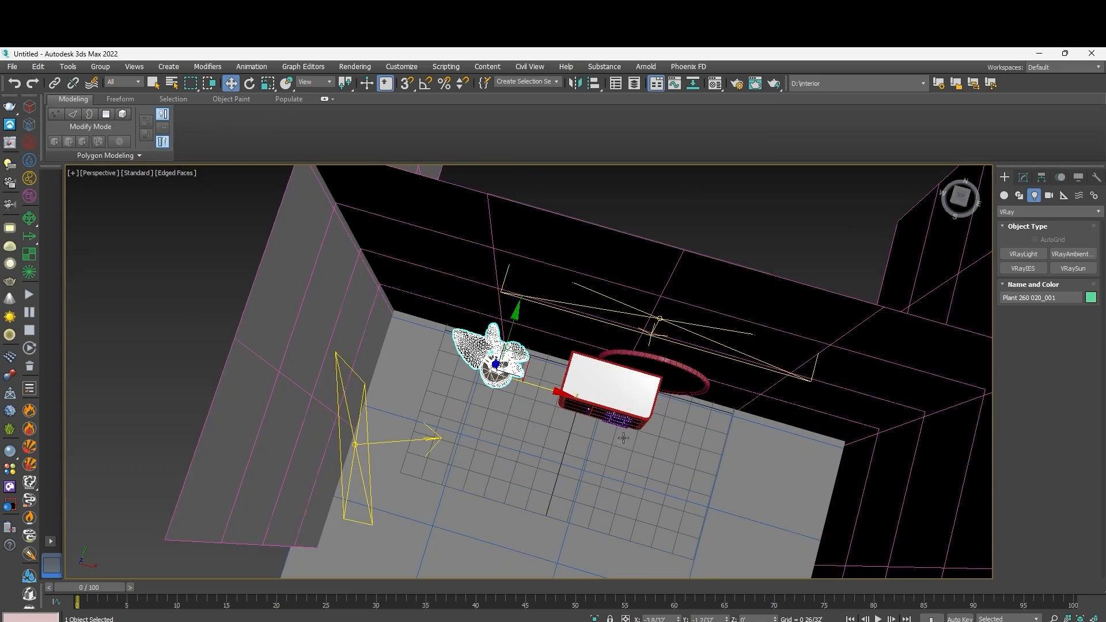
Place a VRayPhysicalCamera in the Top view, in front of the cabinet and aimed straight at it.
key(alt+w)
middle_click(430, 327)
key(alt+w)
scroll(431, 327, down, 8)
click(254, 309)
click(1023, 176)
click(1004, 177)
click(1049, 195)
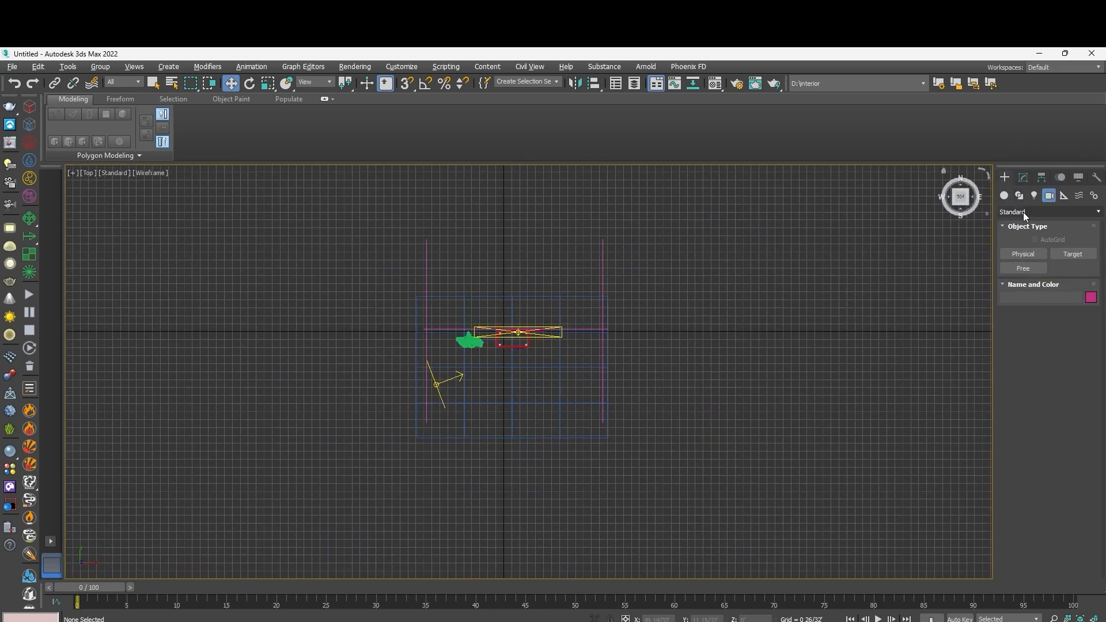
click(1023, 212)
click(1026, 228)
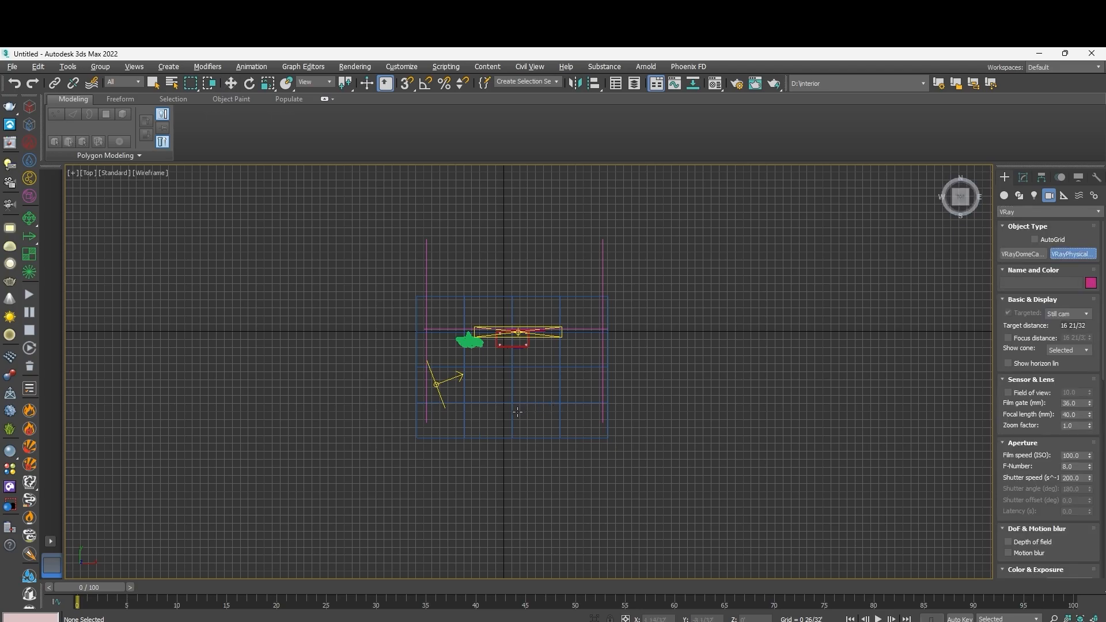
drag(519, 379, 516, 346)
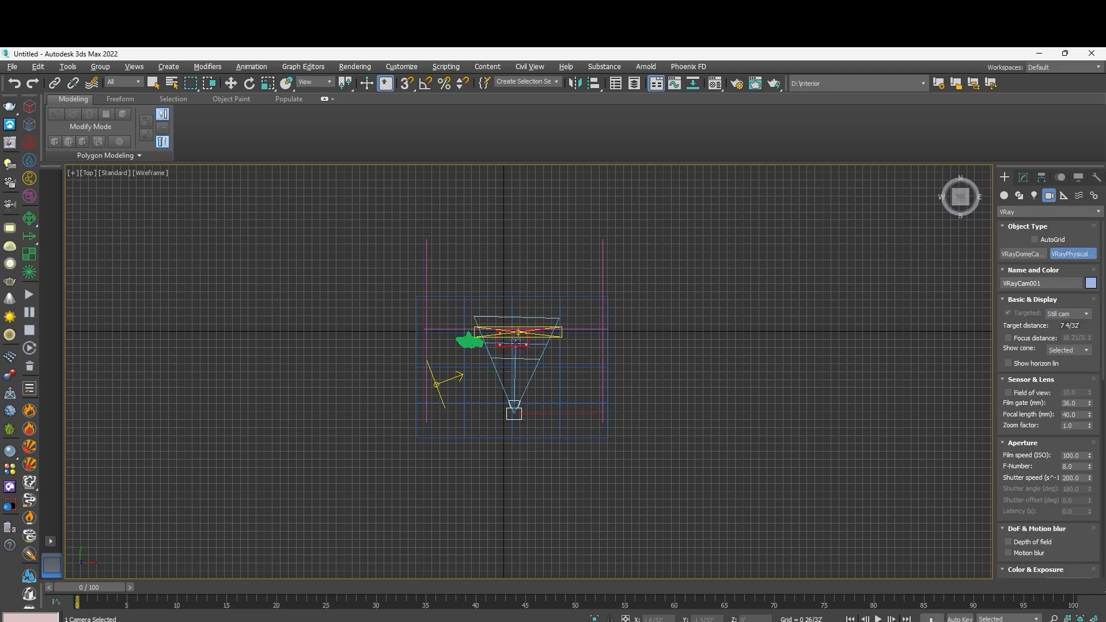
Look through the new V-Ray camera and adjust its distance and framing around the cabinet, mirror and plant.
key(p)
key(c)
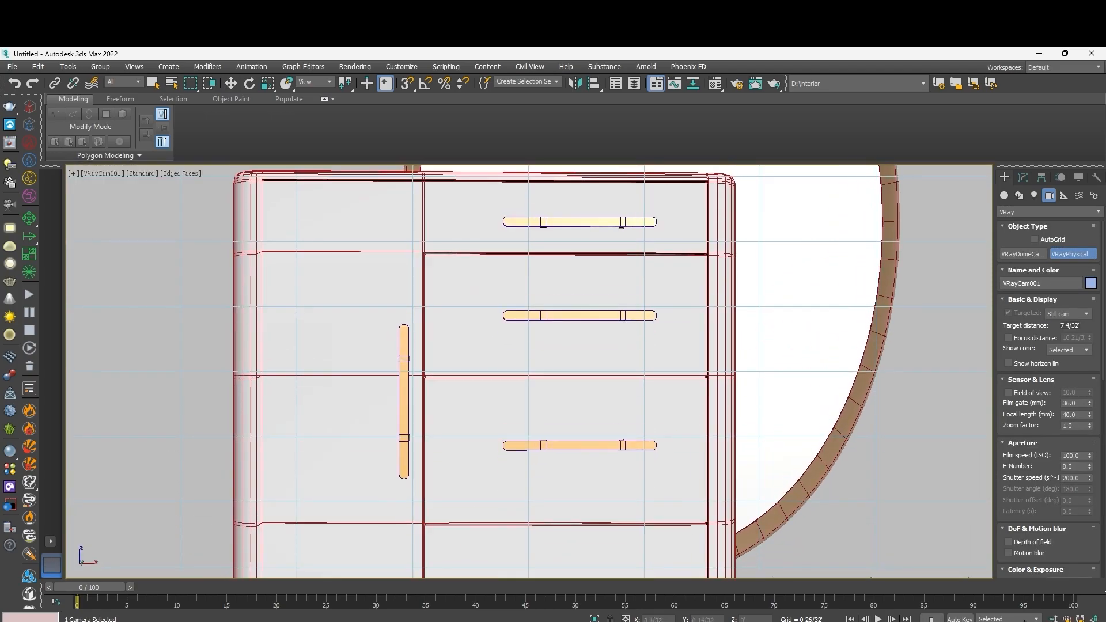
click(1054, 618)
drag(564, 362, 577, 415)
middle_drag(583, 354, 593, 395)
scroll(607, 403, down, 6)
scroll(612, 417, up, 3)
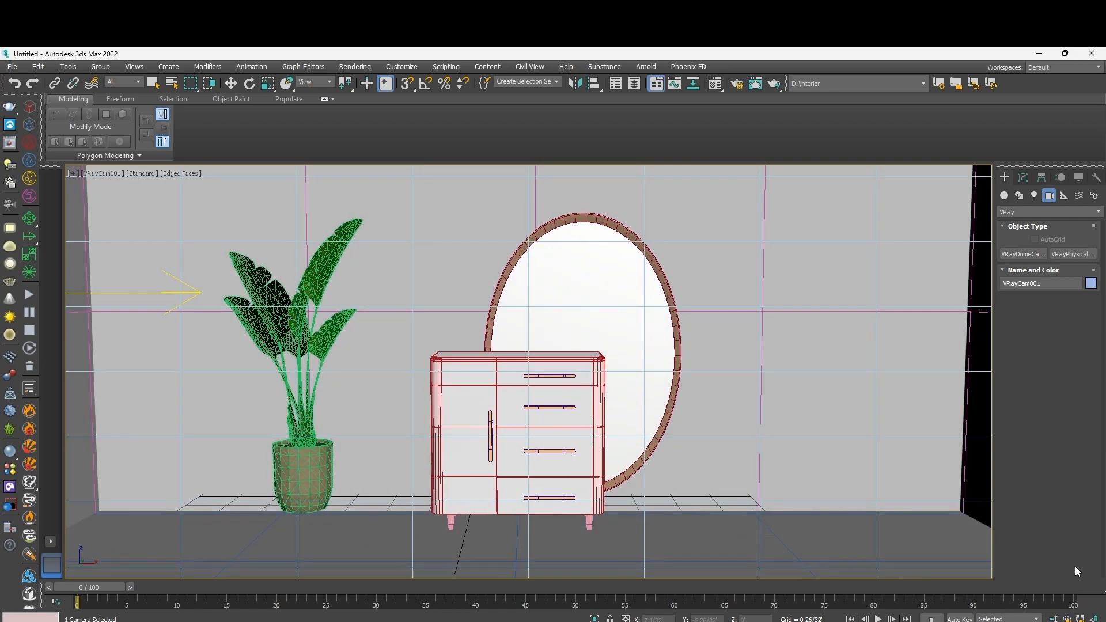
click(1055, 620)
drag(698, 491, 698, 483)
Move the potted plant farther left of the cabinet, to the left edge of the camera view.
key(p)
key(w)
scroll(639, 424, down, 4)
click(541, 407)
drag(542, 407, 531, 429)
key(c)
drag(225, 520, 142, 494)
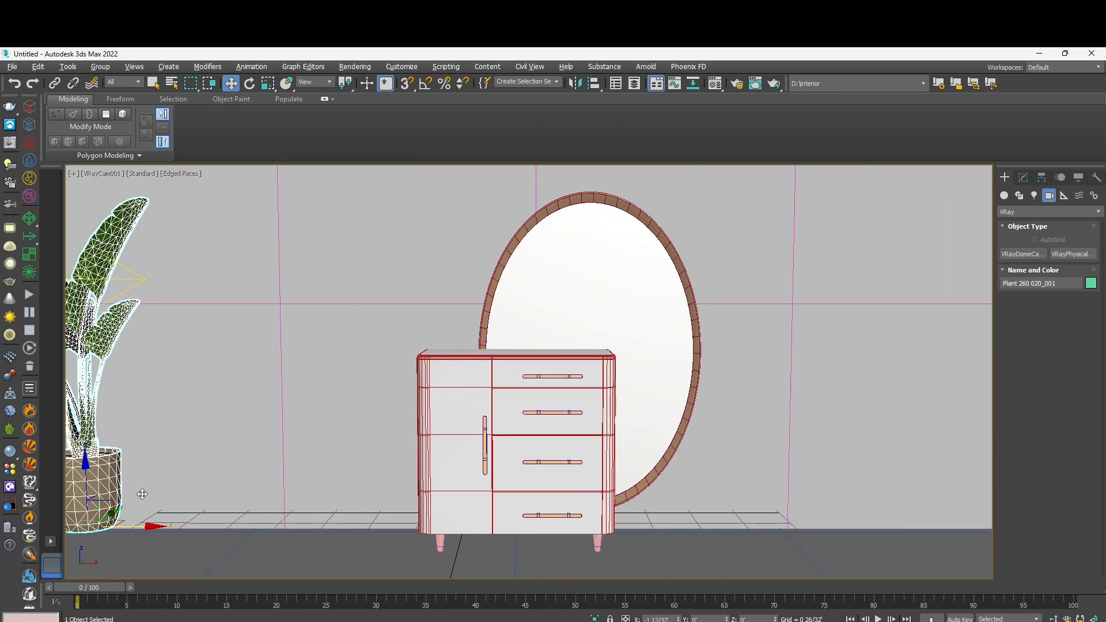
Bring the camera slightly closer and shift its framing of the cabinet and mirror.
click(1056, 619)
mouse_move(765, 518)
mouse_down()
mouse_move(758, 506)
mouse_move(763, 515)
mouse_up()
middle_drag(733, 444, 750, 439)
Browse the Lighting models in Chaos Cosmos and import the floor lamp Lamp Floor 114-35 into the scene.
key(p)
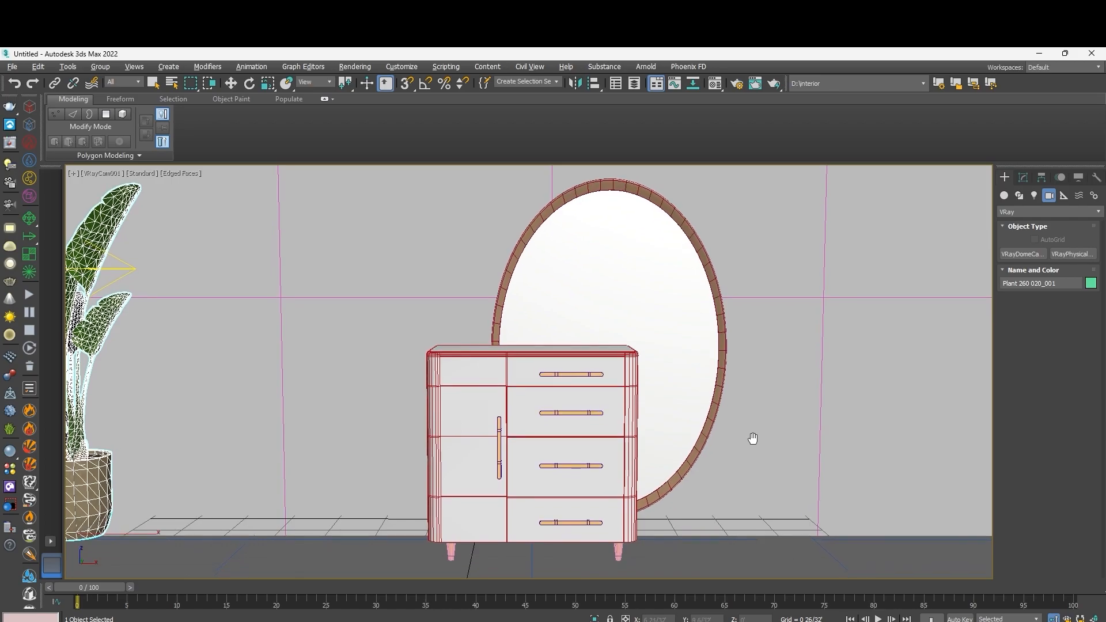
right_click(360, 489)
scroll(561, 425, down, 8)
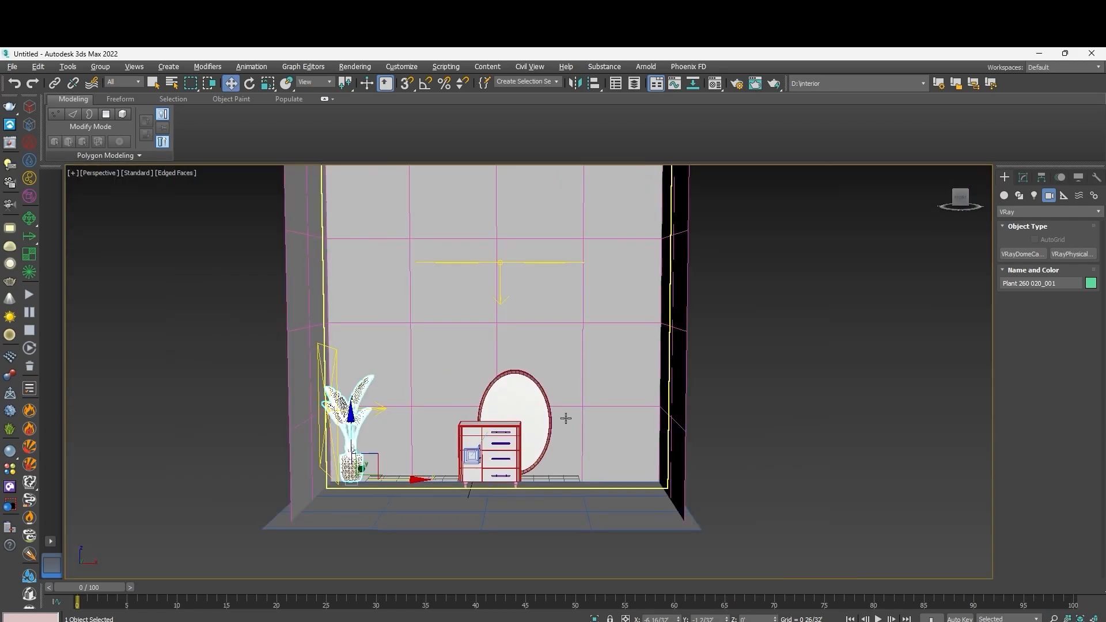
click(9, 487)
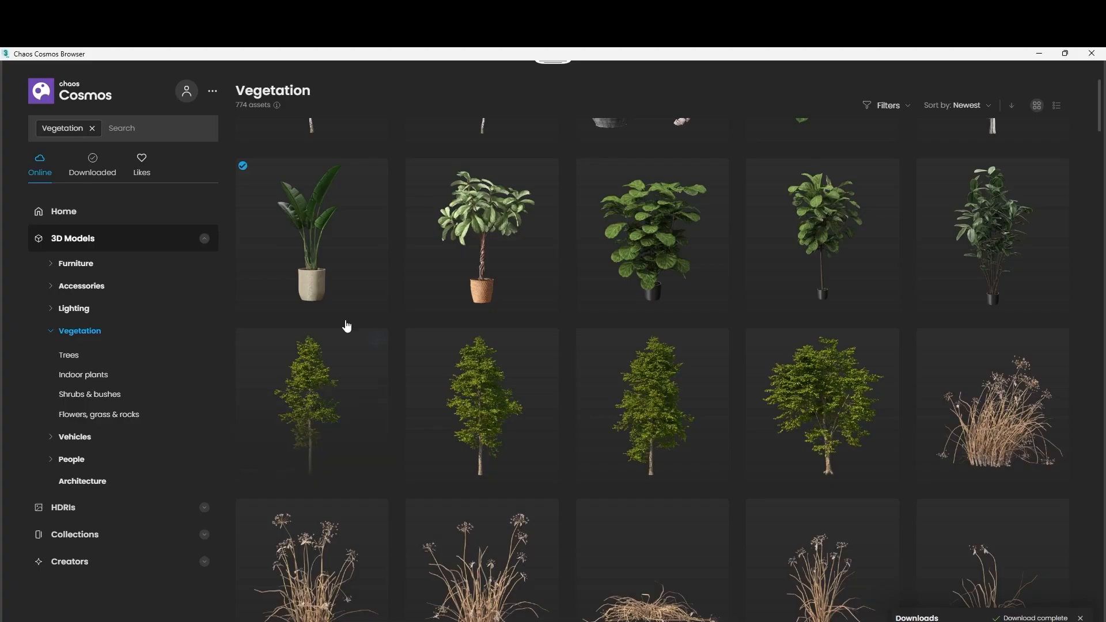
click(64, 211)
click(691, 301)
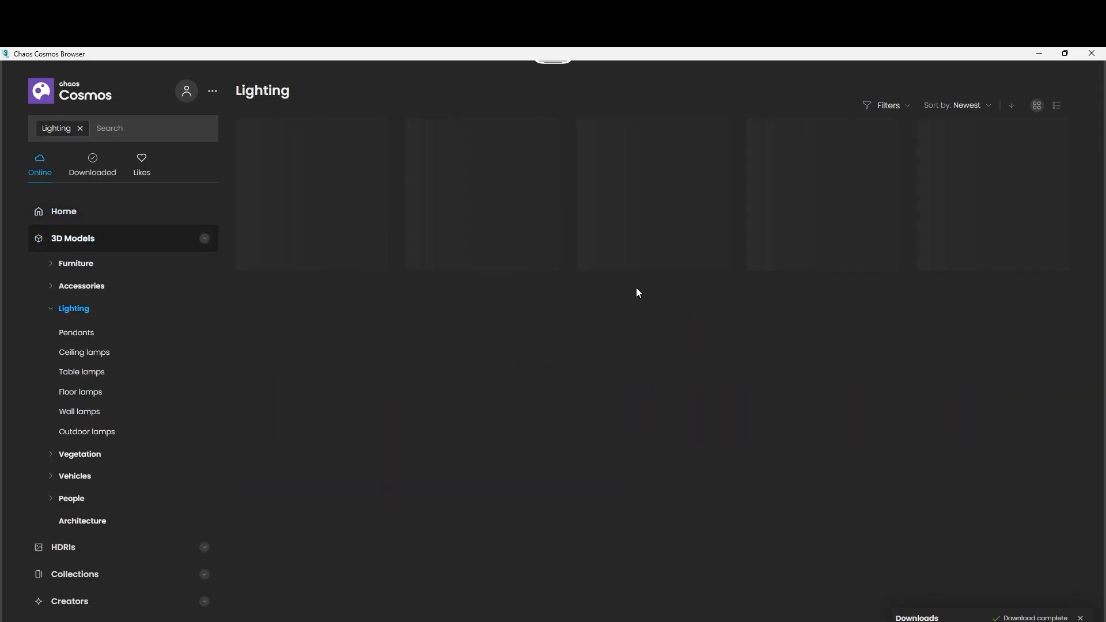
scroll(662, 311, down, 5)
scroll(692, 335, down, 15)
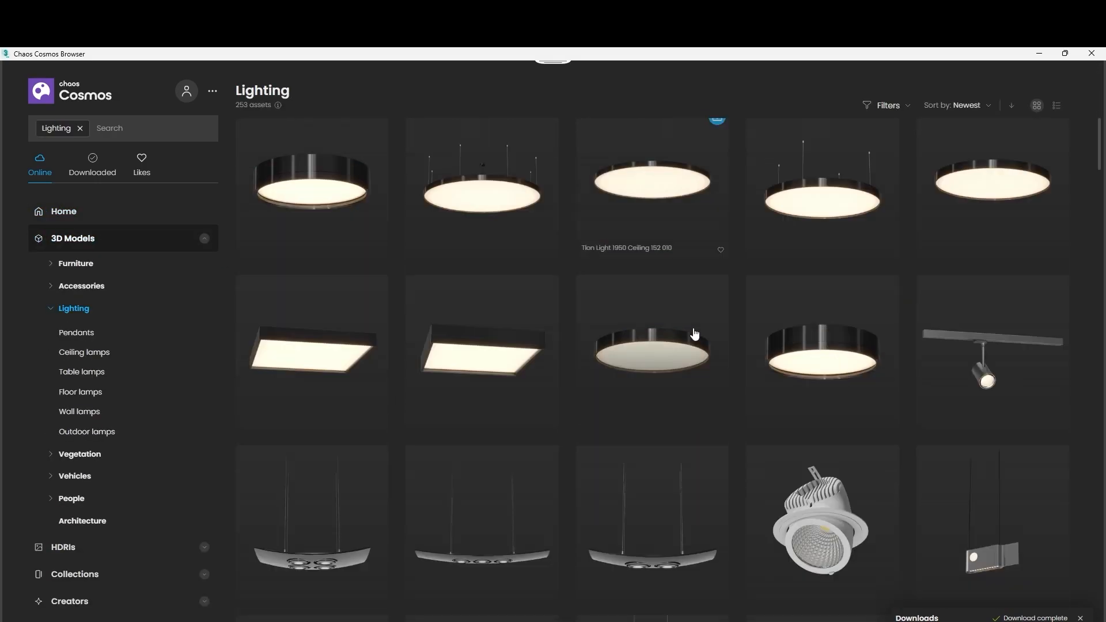
scroll(705, 328, down, 15)
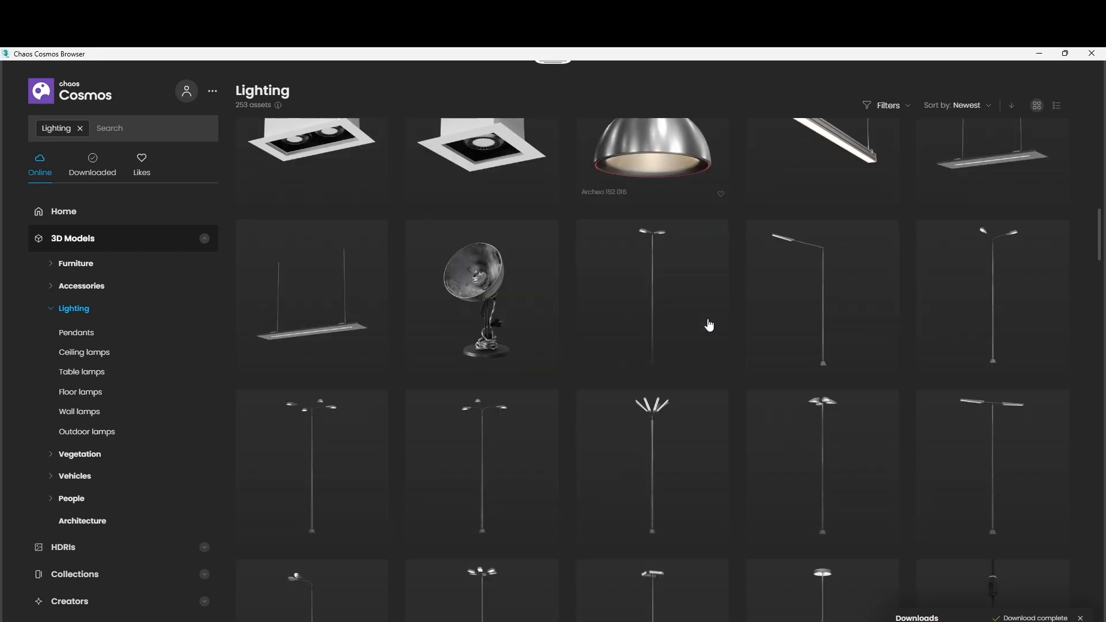
scroll(711, 322, down, 1)
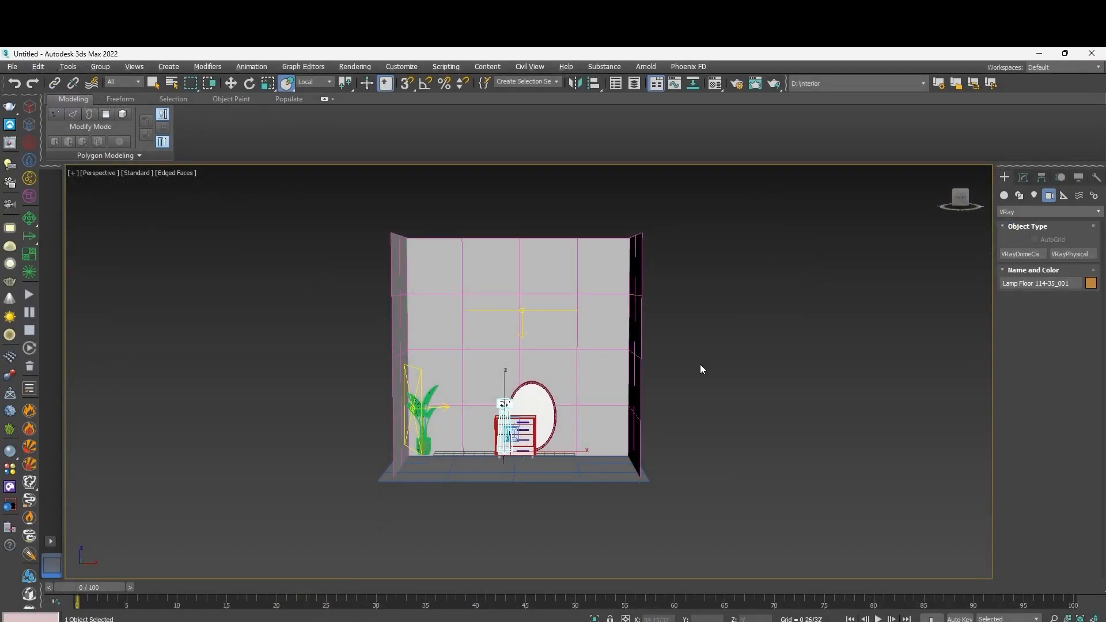
scroll(700, 364, up, 4)
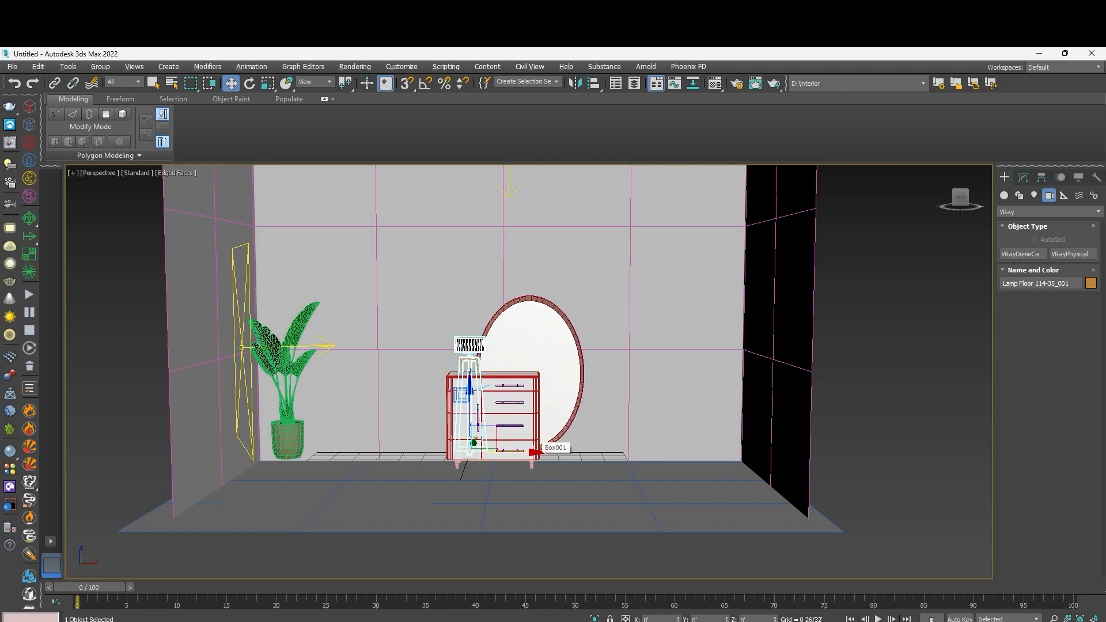
drag(530, 447, 652, 444)
key(ctrl+z)
key(ctrl+z)
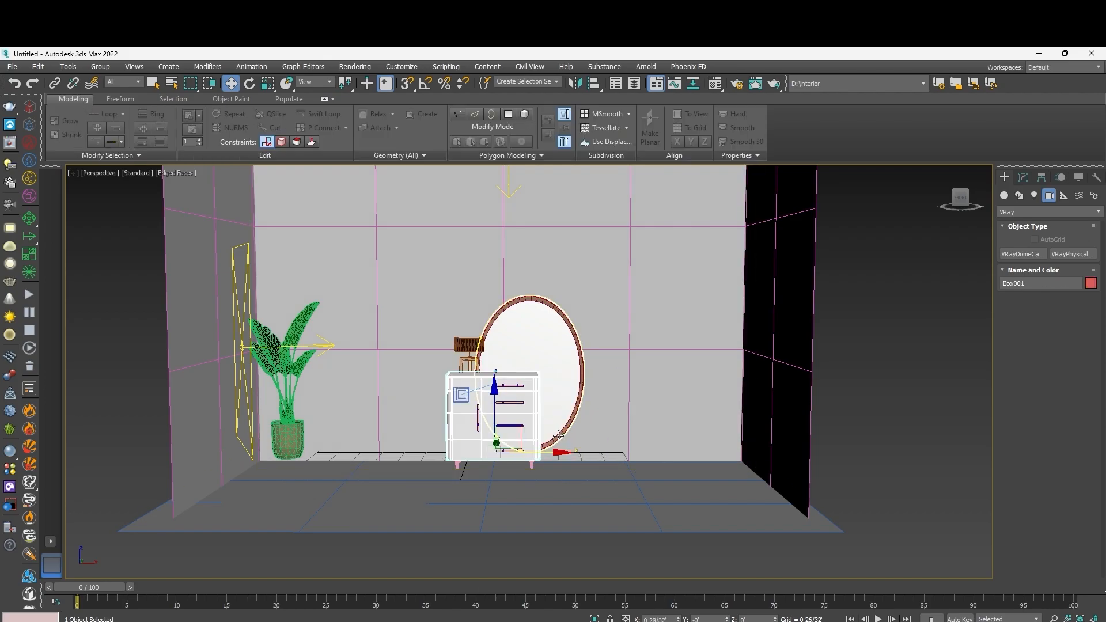
Move the floor lamp along X to the open floor at the right of the oval mirror.
drag(535, 453, 679, 451)
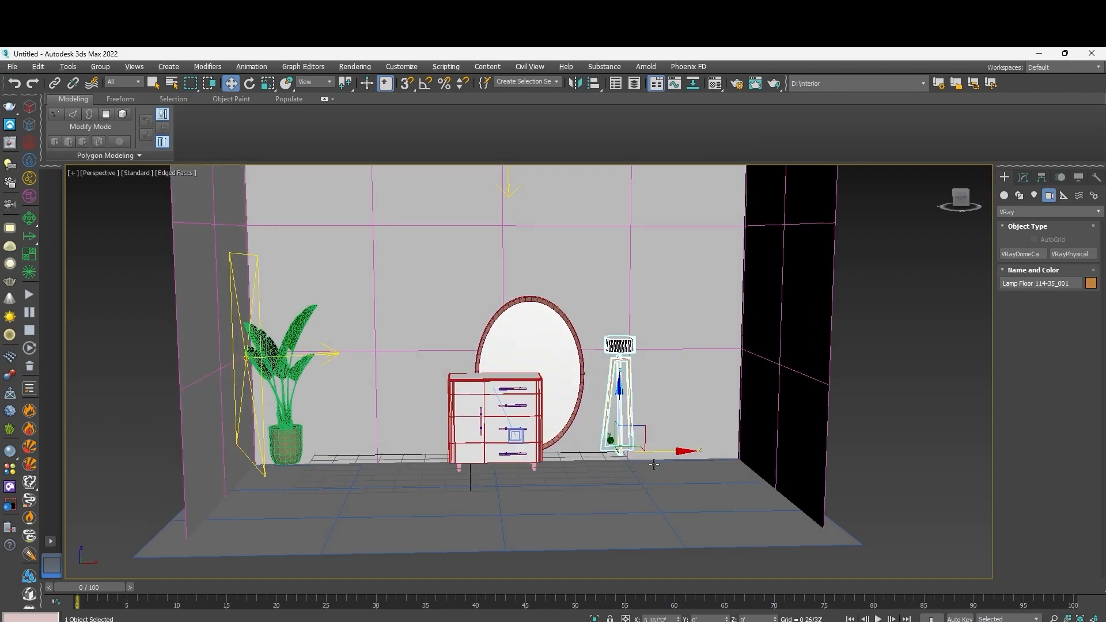
alt+middle_drag(679, 451, 653, 439)
scroll(653, 439, up, 4)
drag(597, 474, 735, 477)
key(r)
scroll(667, 480, down, 5)
scroll(673, 494, up, 3)
key(e)
key(w)
Shift the floor lamp's position in the camera view and scale it up slightly.
key(c)
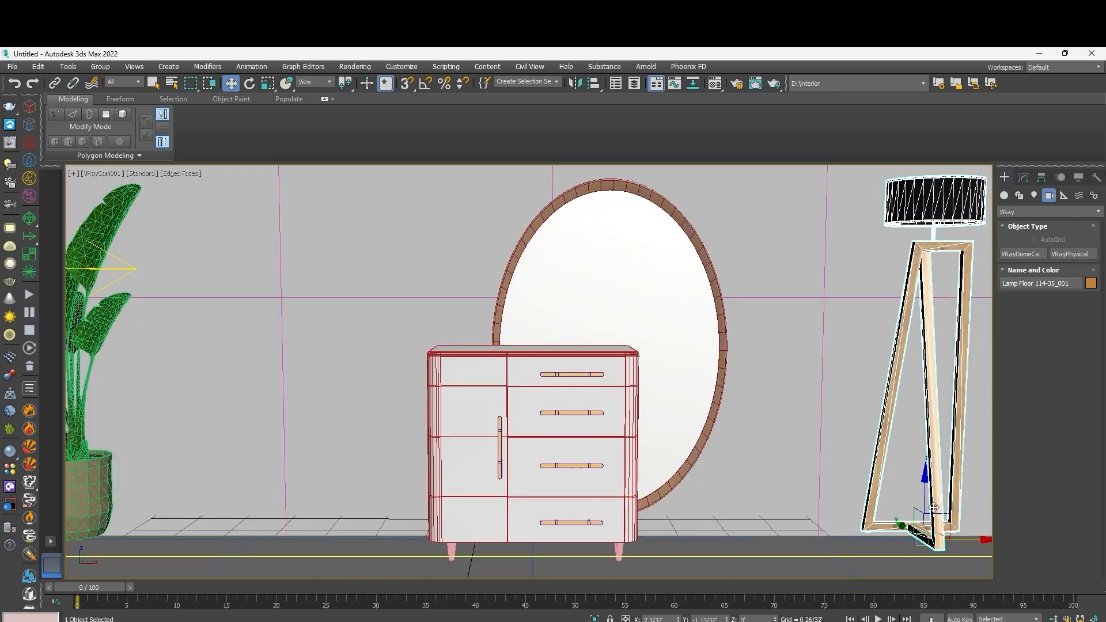
drag(929, 510, 949, 564)
key(r)
drag(946, 560, 953, 557)
key(p)
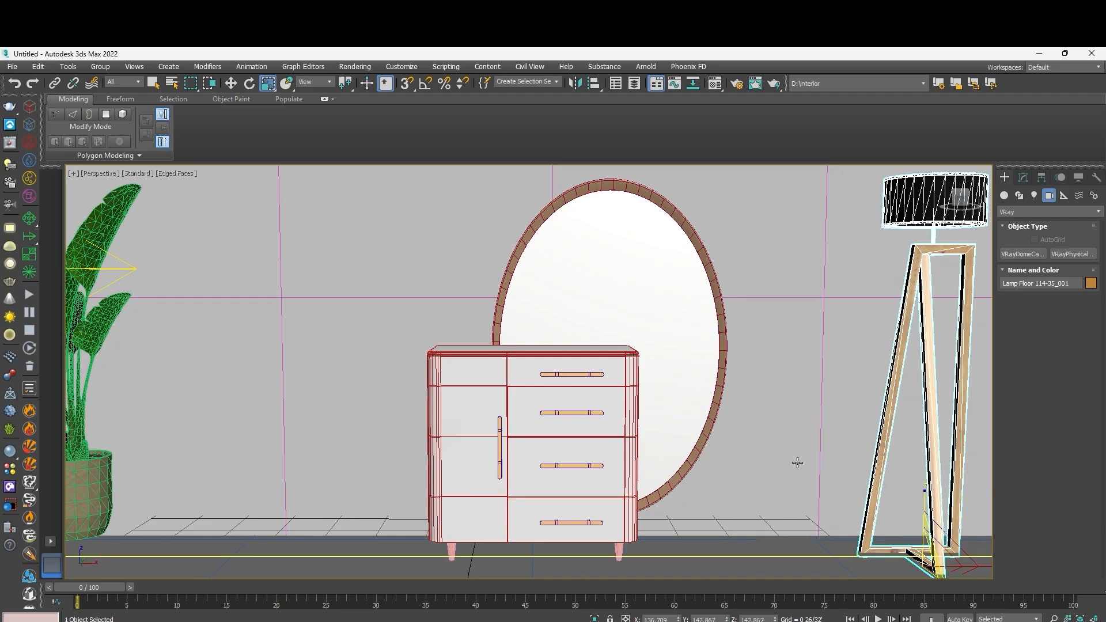
Select the sphere light inside the floor lamp's shade and open its multiplier for editing.
key(w)
scroll(806, 464, down, 5)
alt+middle_drag(814, 464, 829, 513)
scroll(875, 411, up, 8)
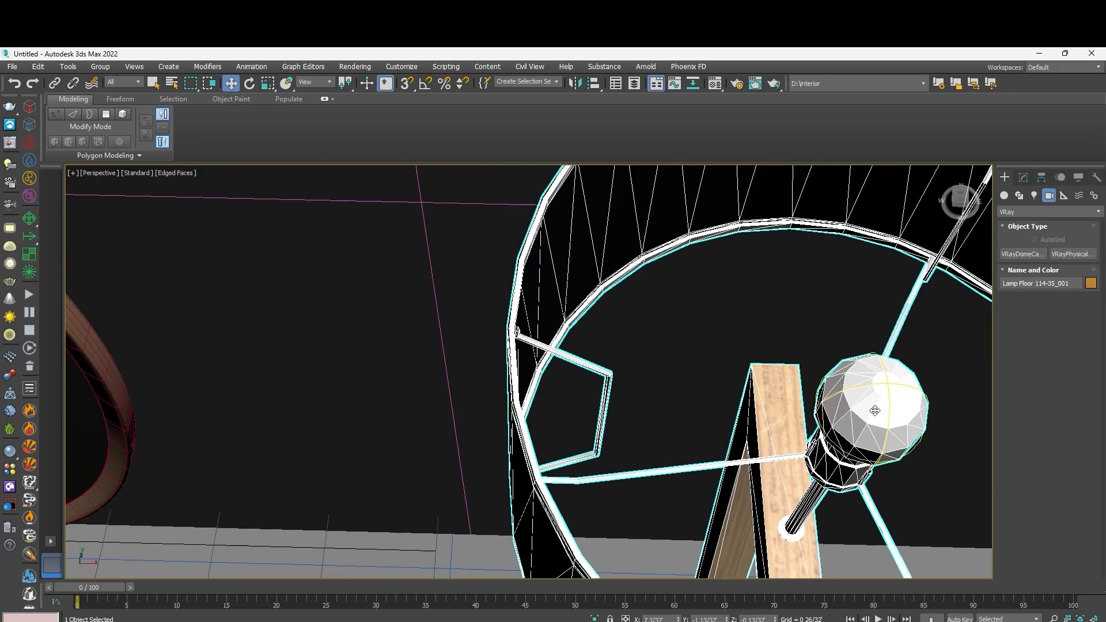
click(874, 411)
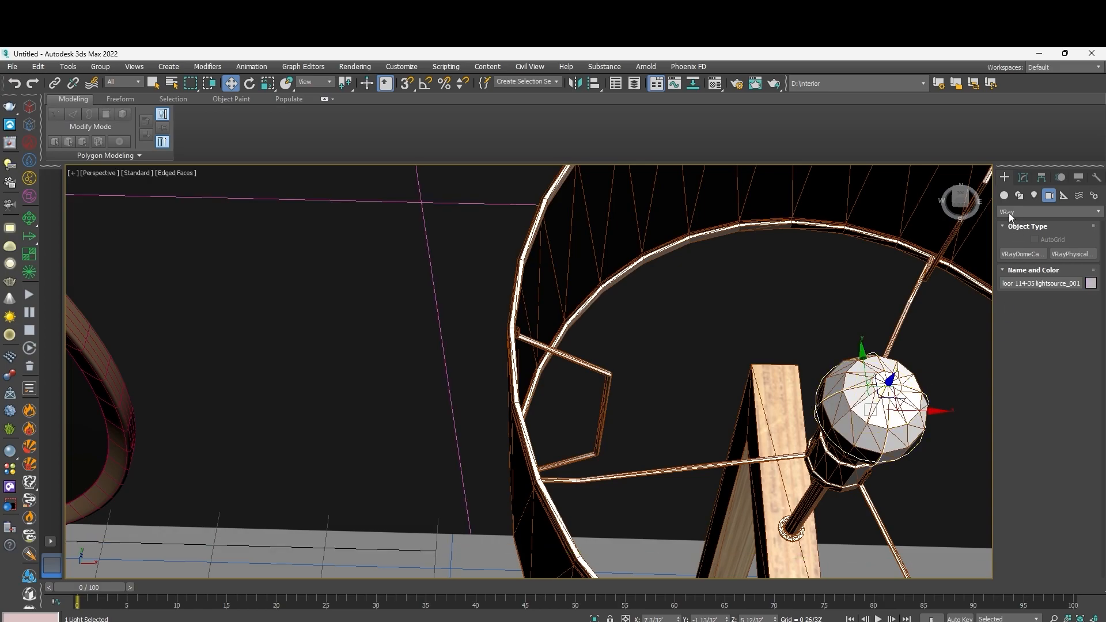
click(1024, 177)
double_click(1072, 406)
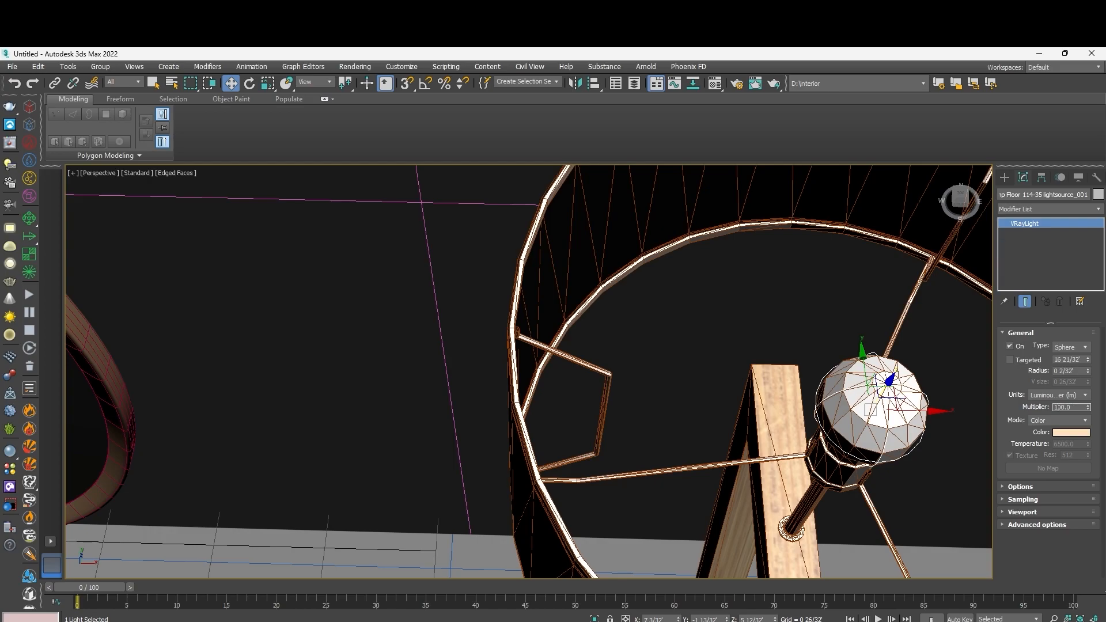
Select the floor lamp and fine-tune its height so its base rests on the floor.
click(402, 316)
scroll(478, 322, down, 10)
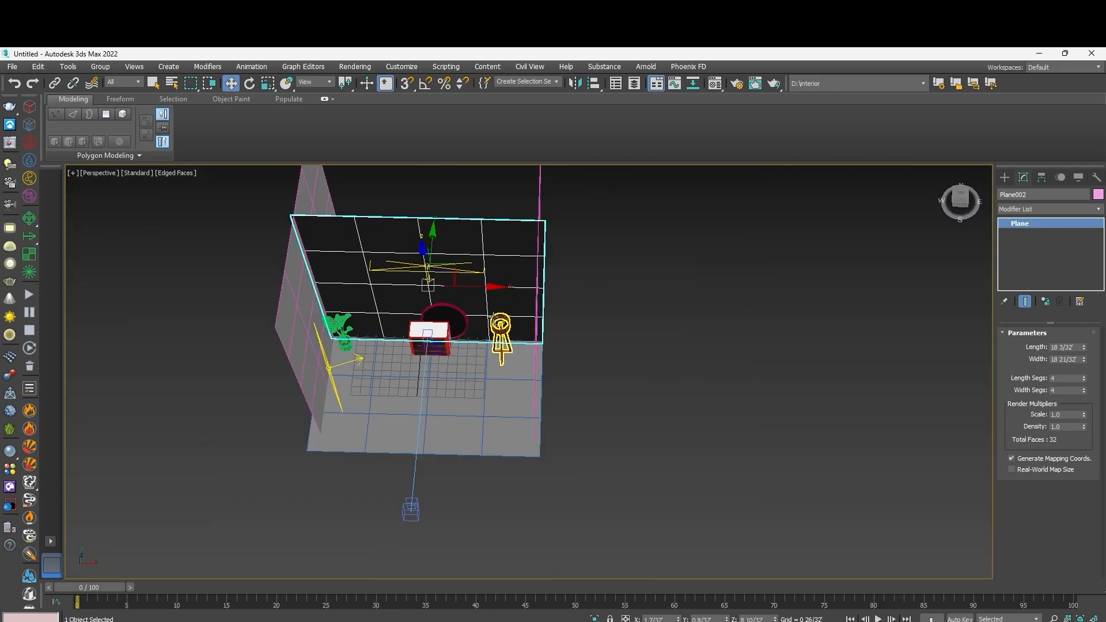
scroll(389, 323, up, 4)
key(c)
click(927, 513)
key(p)
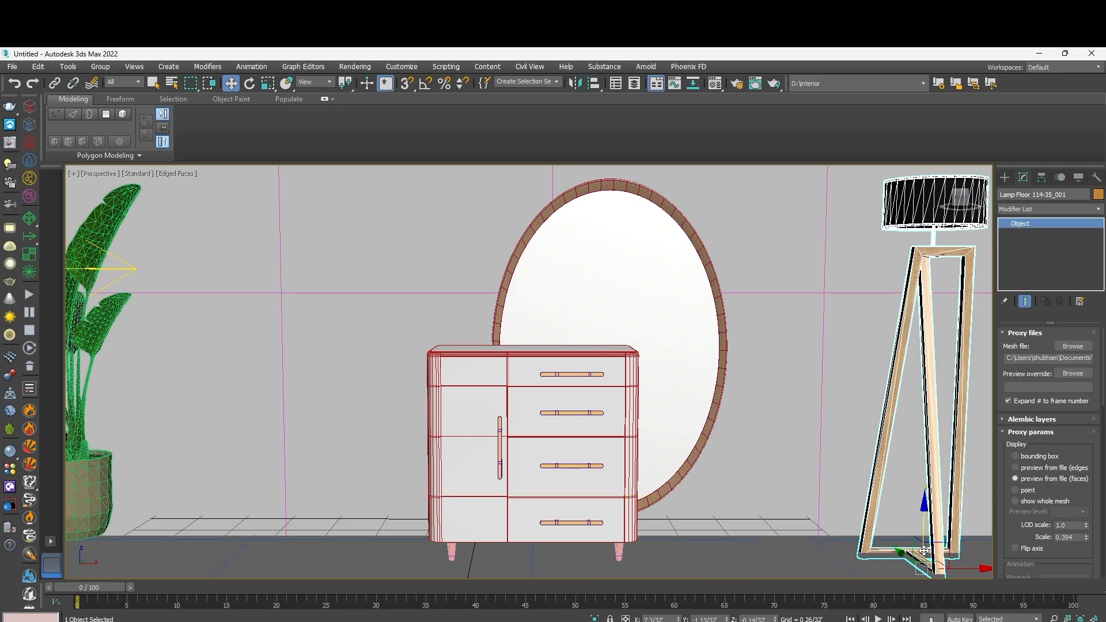
scroll(910, 506, up, 5)
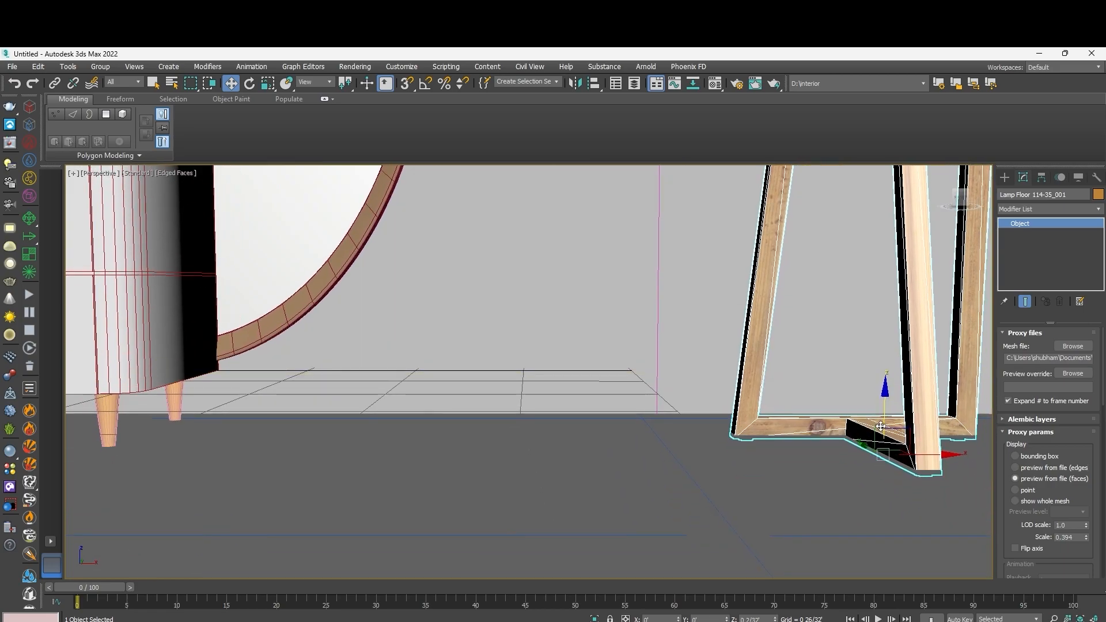
scroll(881, 437, down, 5)
Lower the potted plant along Z so its pot rests on the floor.
click(277, 409)
scroll(276, 409, up, 5)
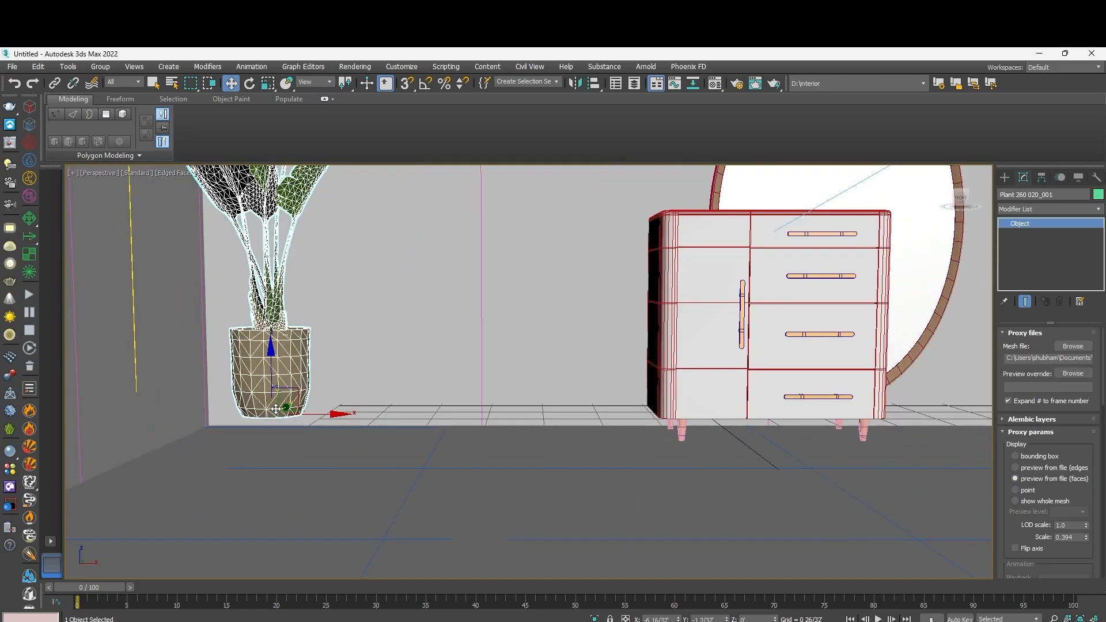
drag(286, 380, 289, 447)
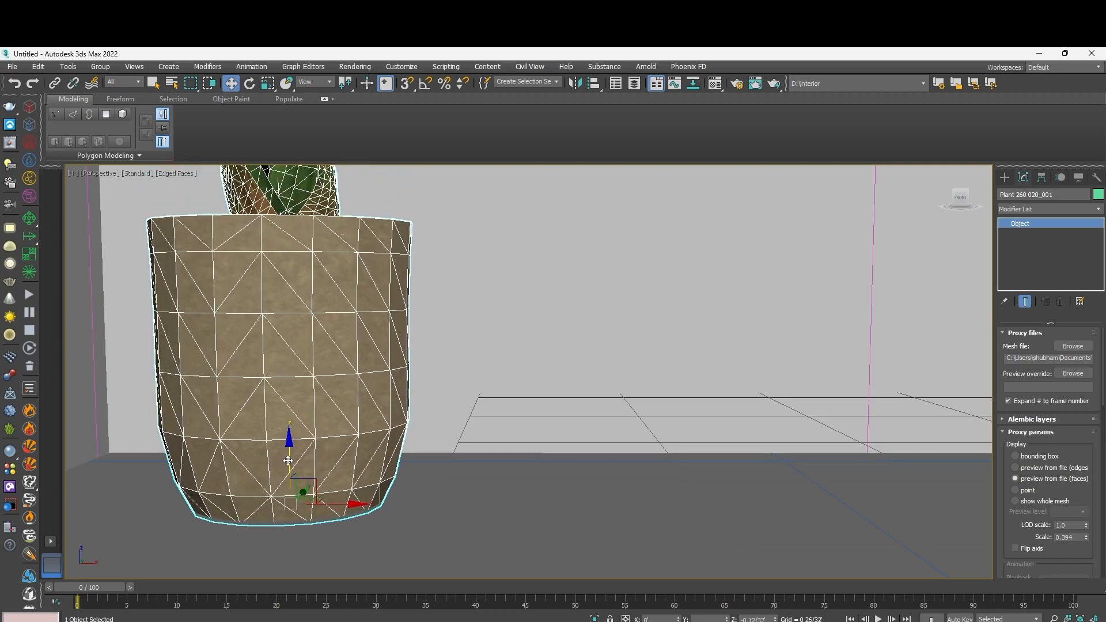
scroll(289, 448, down, 6)
Set the multiplier of the side light VRayLight002 to about 129.
click(266, 313)
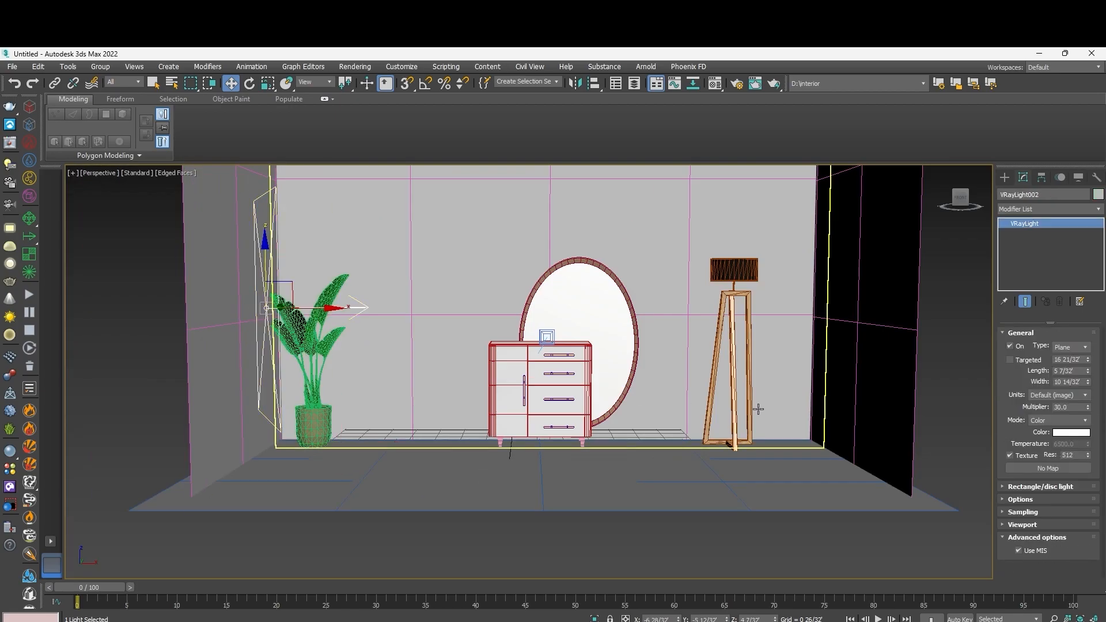
drag(1088, 406, 1080, 345)
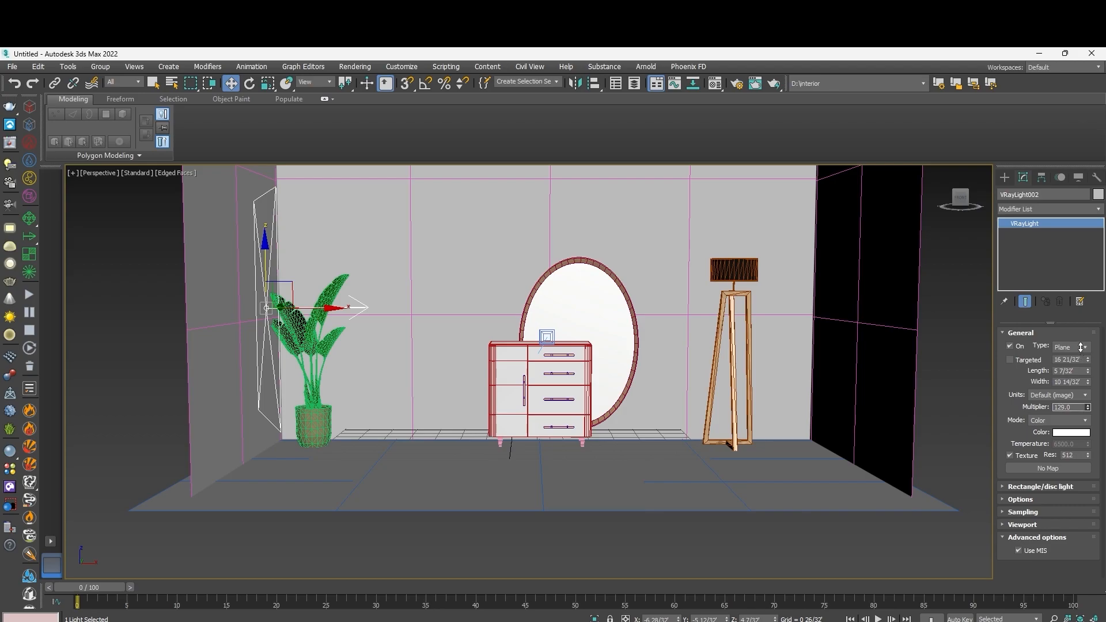
Move the overhead light VRayLight001 slightly along Y and set its multiplier to 201.
scroll(743, 339, down, 5)
scroll(719, 333, up, 3)
middle_drag(706, 274, 576, 340)
click(595, 335)
scroll(595, 335, up, 4)
drag(582, 292, 602, 306)
scroll(601, 306, down, 6)
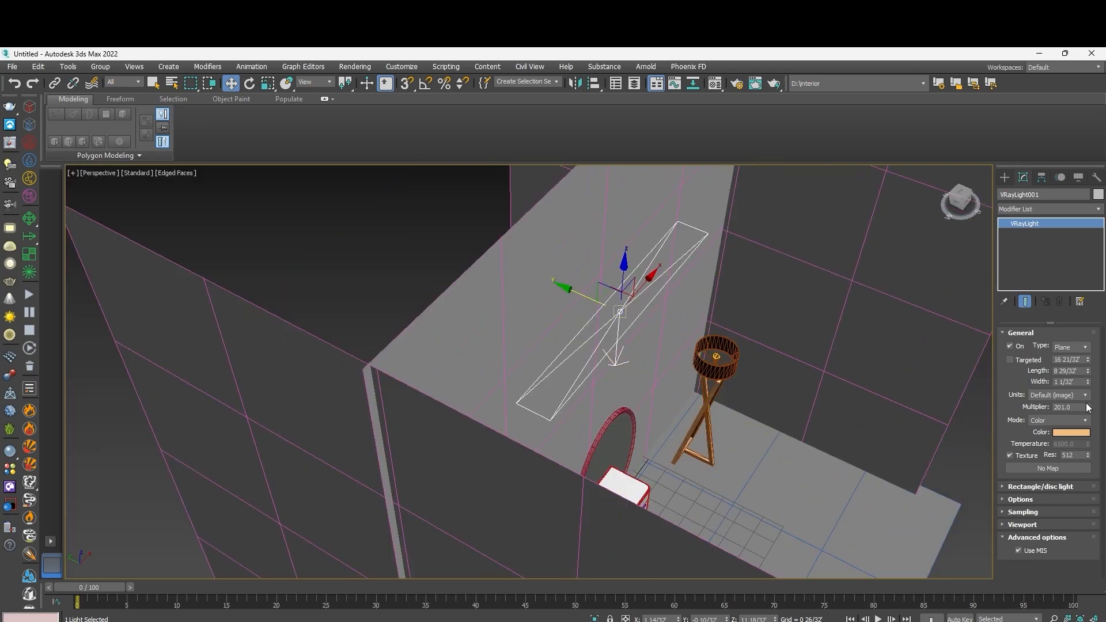
scroll(684, 345, up, 8)
scroll(684, 345, down, 6)
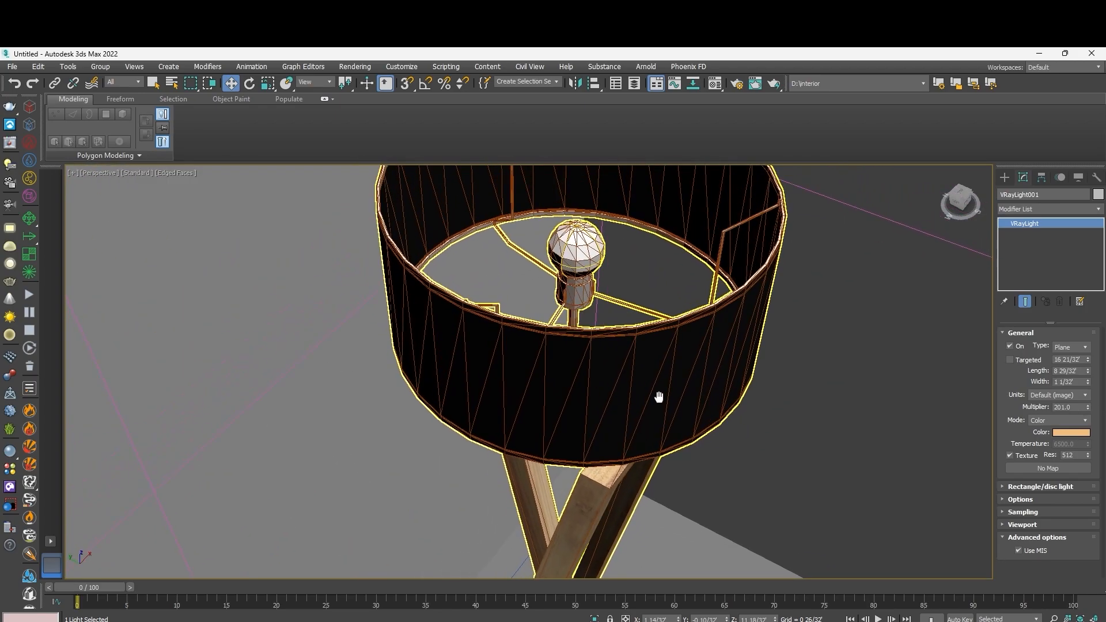
Select the sphere light inside the floor lamp's shade and raise its multiplier to 4011.
scroll(575, 271, up, 6)
click(556, 286)
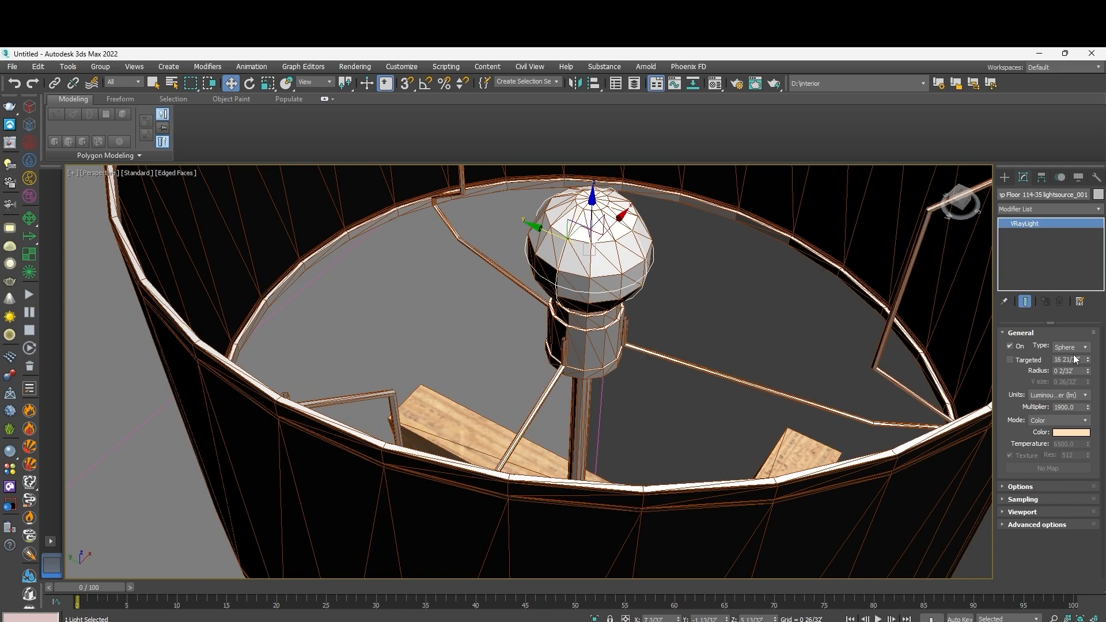
drag(1088, 407, 1085, 394)
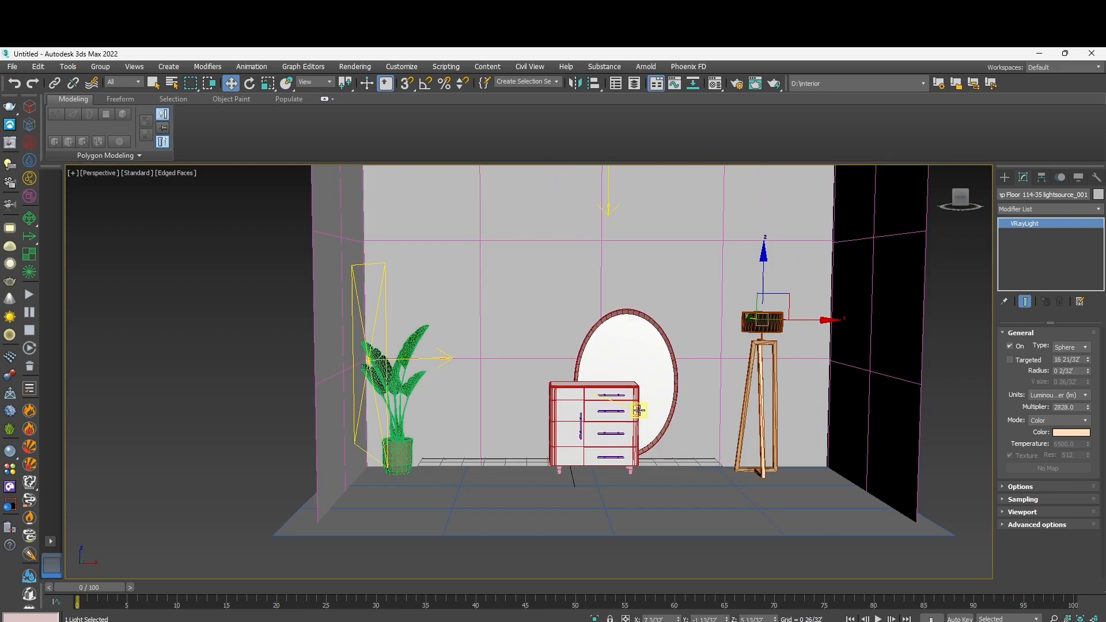
key(z)
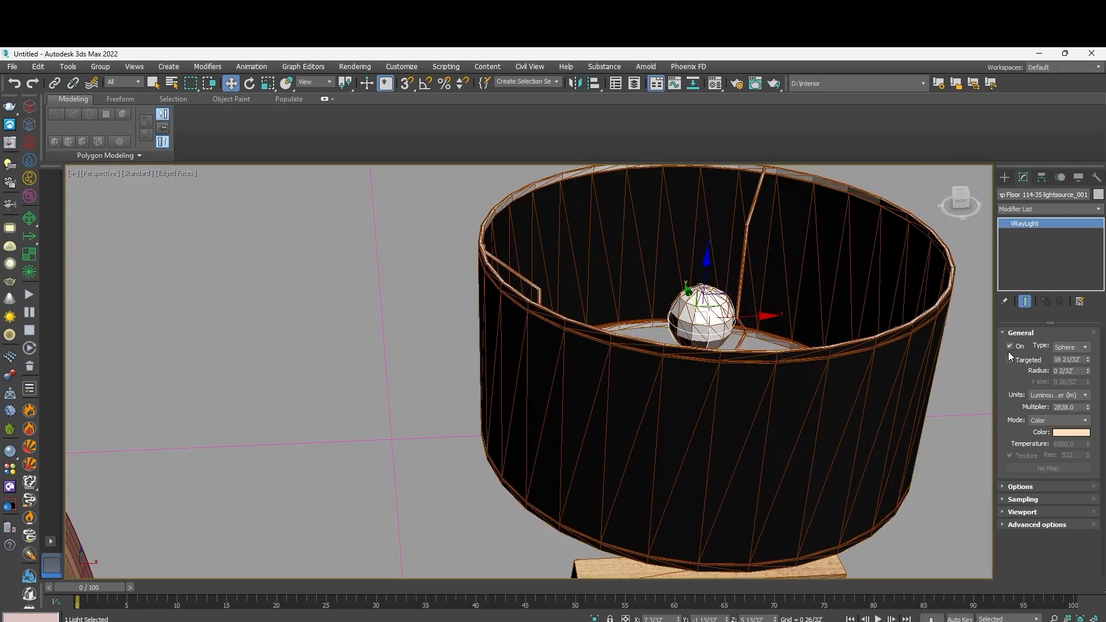
drag(1088, 407, 1084, 362)
drag(1086, 409, 1085, 173)
drag(1088, 53, 1071, 361)
Select the overhead plane light VRayLight001 and raise its multiplier further.
scroll(713, 398, down, 12)
click(594, 270)
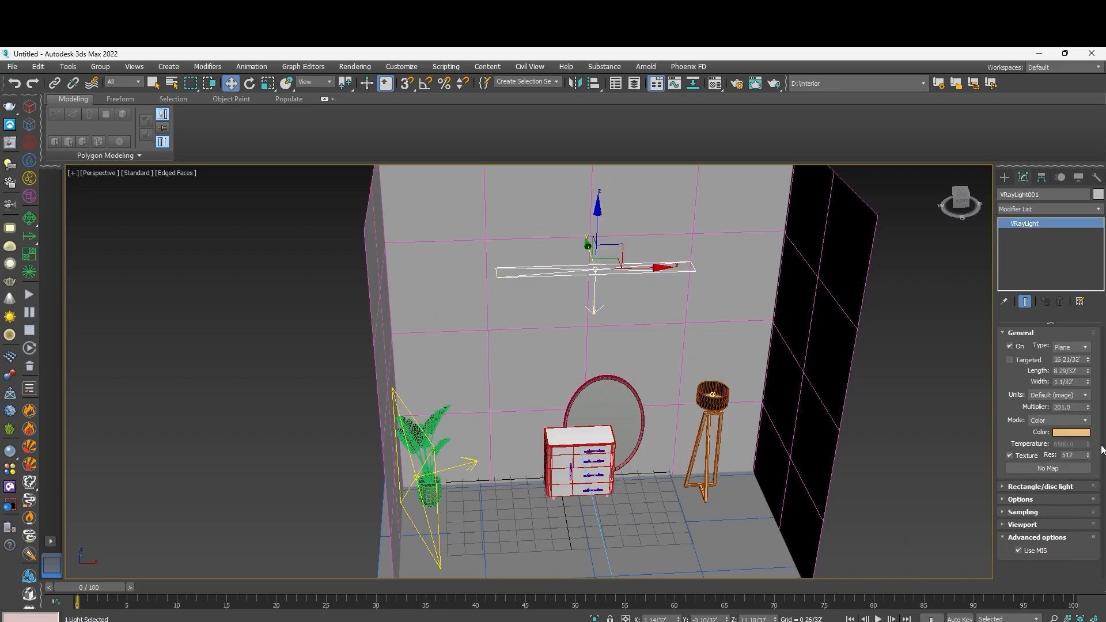
drag(1088, 407, 1085, 358)
Set the colour of the side light VRayLight002 to a pale warm tint, RGB 245, 216, 196.
click(432, 536)
click(1081, 433)
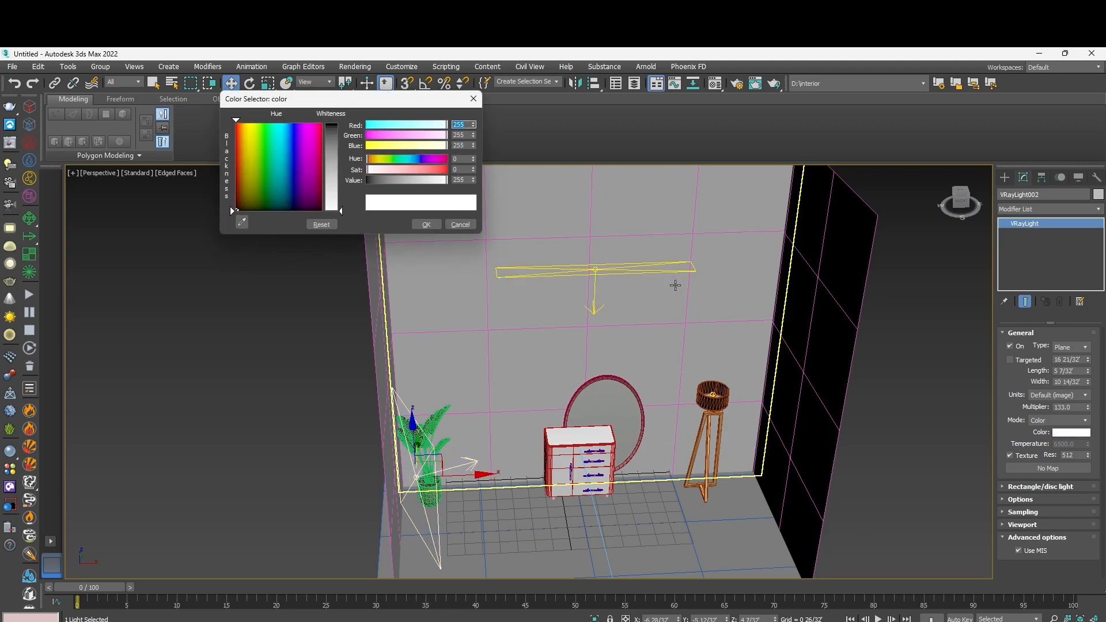
click(241, 138)
click(333, 196)
click(423, 225)
Test-render the scene through VRayCam001 to check the lighting, and stop the render.
key(c)
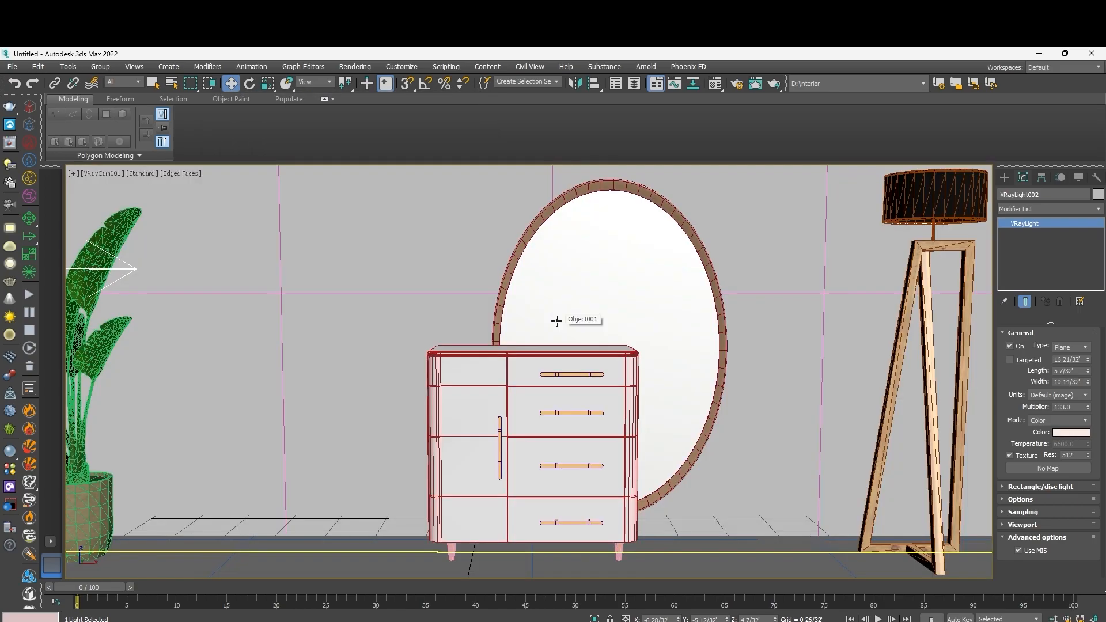
key(shift+q)
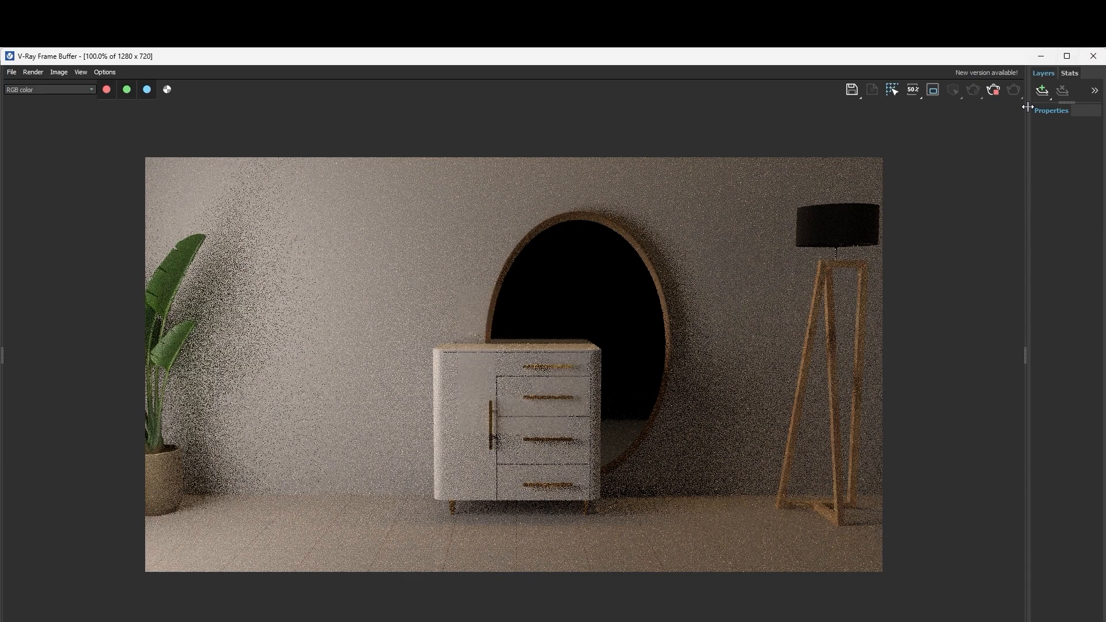
click(1093, 56)
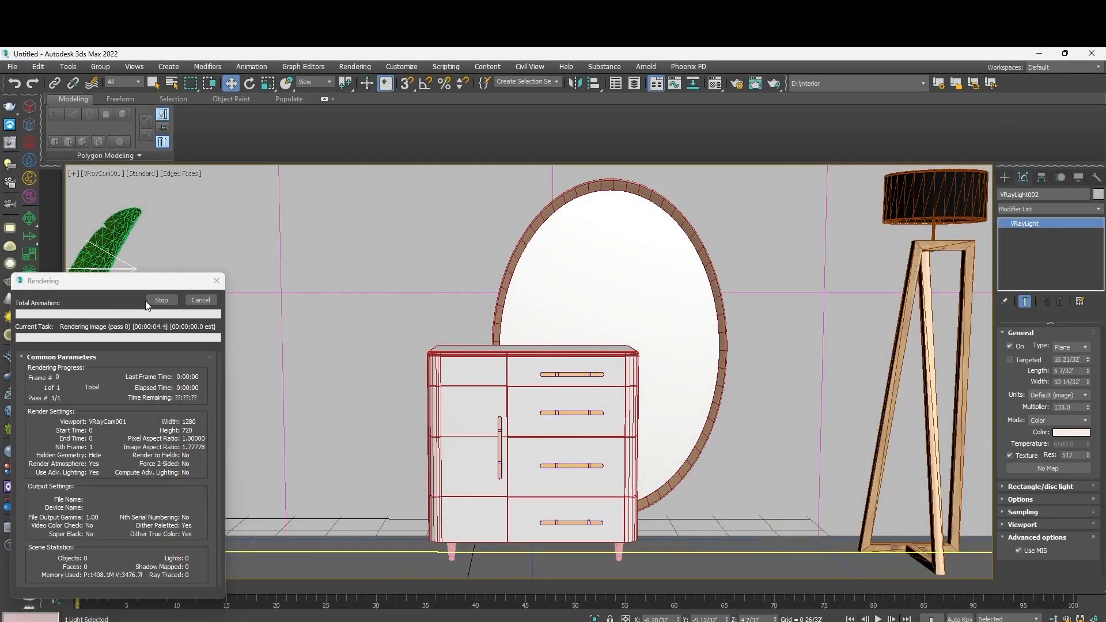
click(161, 300)
Make the warm colour of the side light VRayLight002 slightly paler.
click(1071, 432)
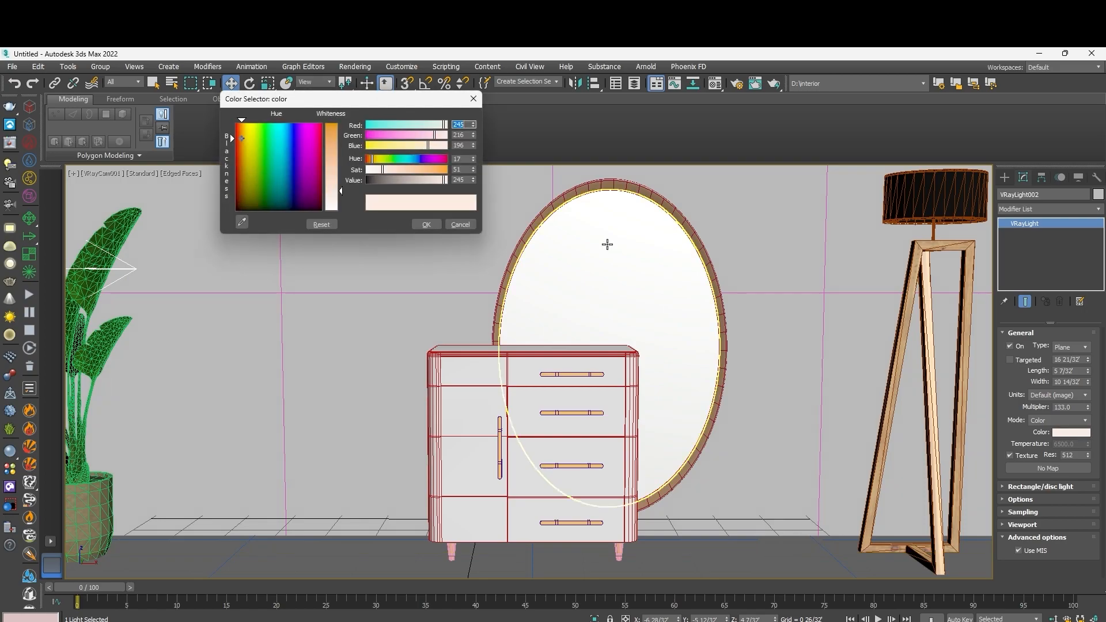
drag(340, 191, 341, 197)
click(425, 226)
Select the floor lamp's sphere light in the perspective view and open its multiplier for editing.
key(p)
scroll(786, 377, down, 6)
alt+middle_drag(802, 382, 816, 423)
click(847, 301)
key(z)
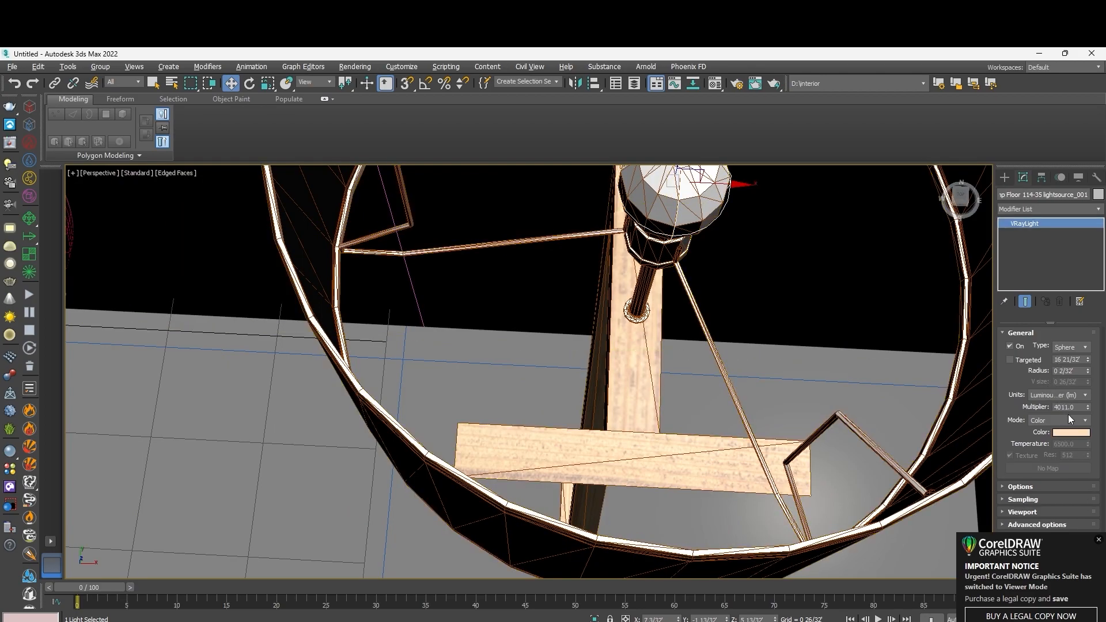
click(1062, 408)
click(1098, 539)
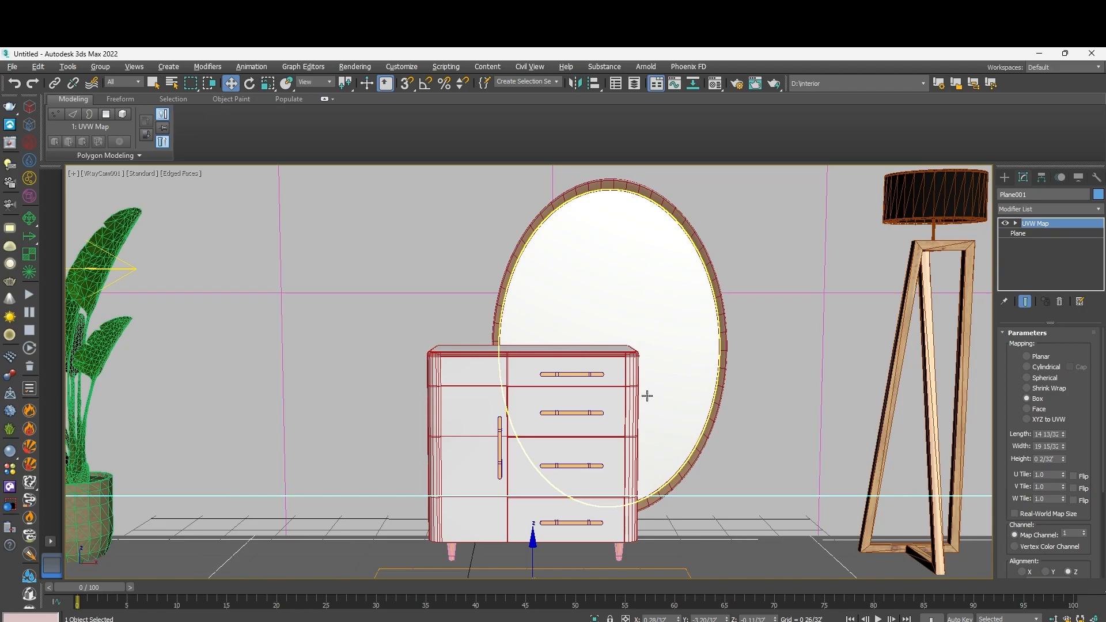
Select the cabinet body Box001 and enter vertex editing at the groove below its top row.
scroll(454, 380, up, 10)
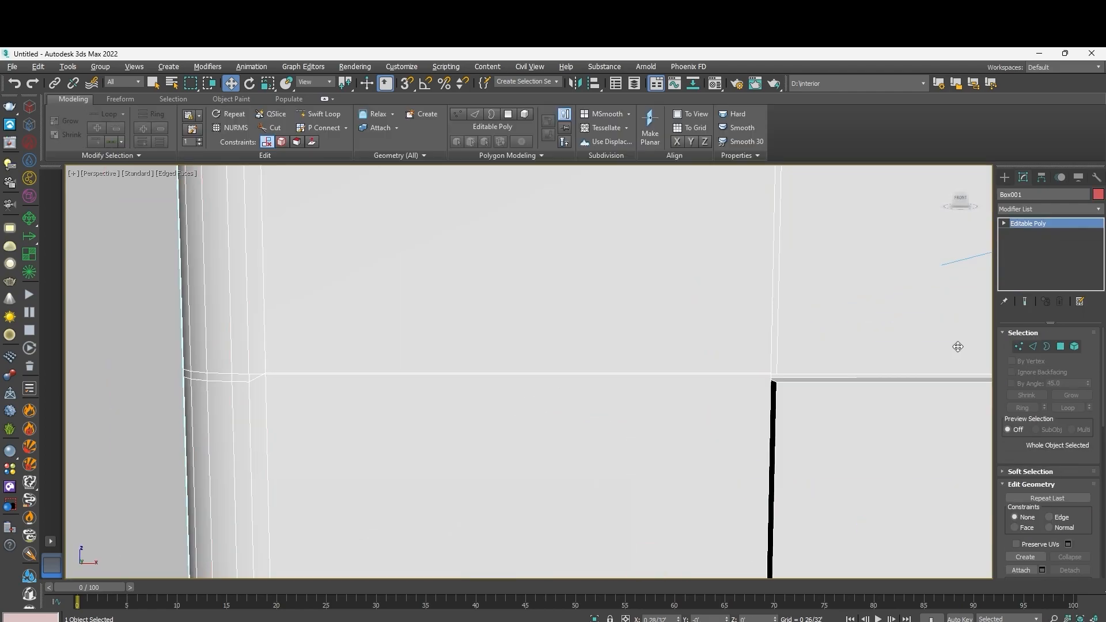
click(1019, 347)
scroll(247, 372, up, 7)
scroll(313, 390, down, 1)
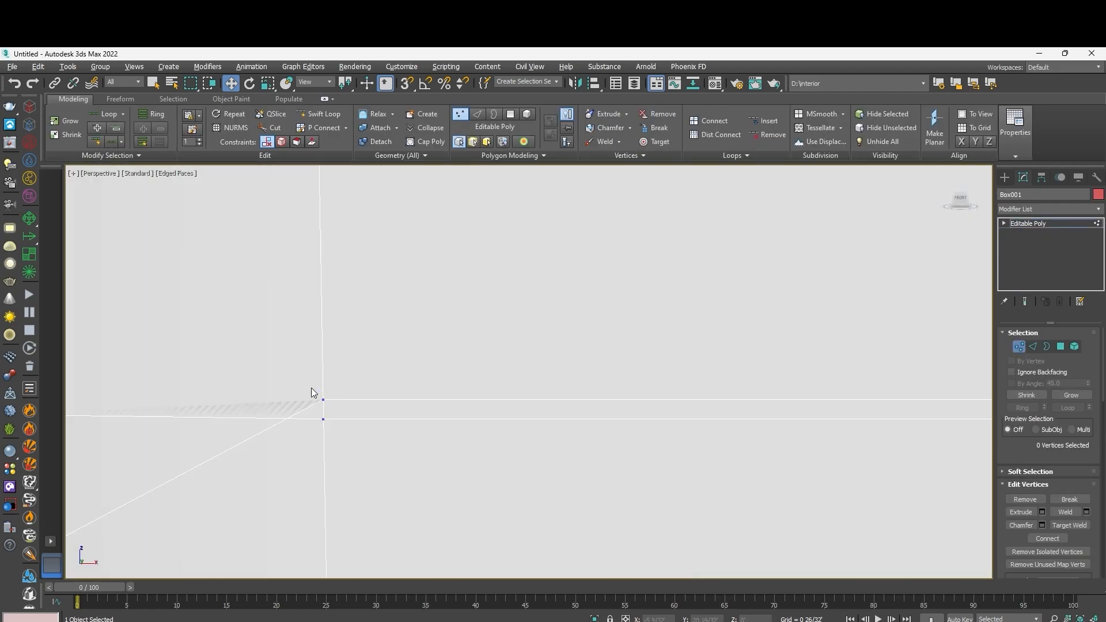
Try to lower the vertices at both ends of the groove above the cabinet door along Z.
drag(355, 411, 357, 410)
scroll(476, 406, down, 6)
scroll(828, 403, up, 6)
middle_drag(828, 403, 741, 382)
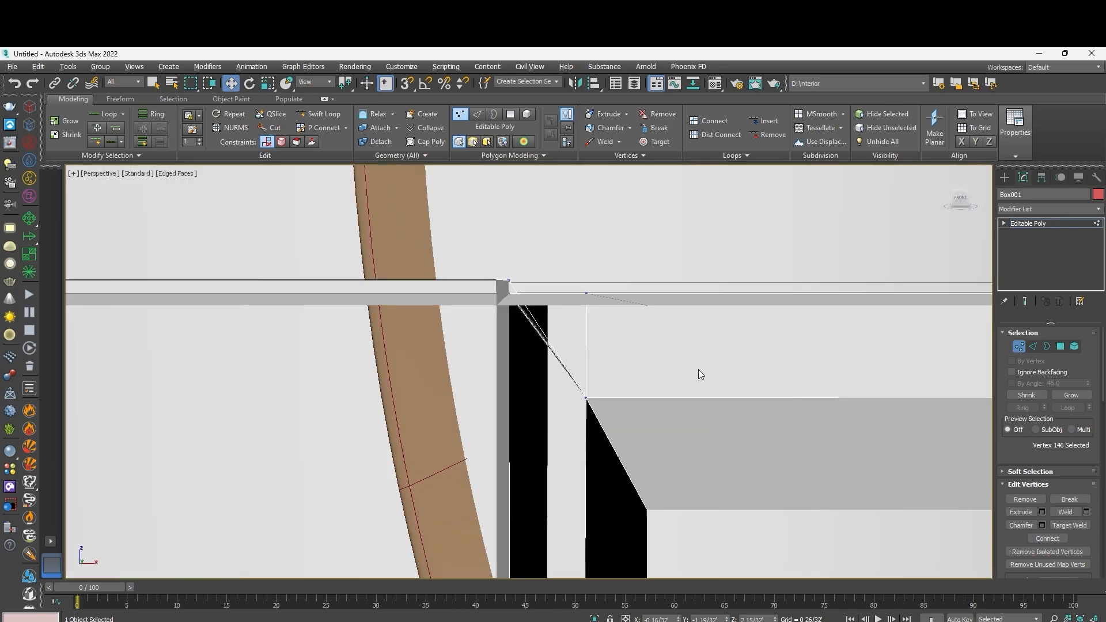
scroll(467, 281, down, 1)
ctrl+drag(458, 271, 504, 293)
scroll(508, 294, down, 4)
middle_drag(510, 295, 708, 317)
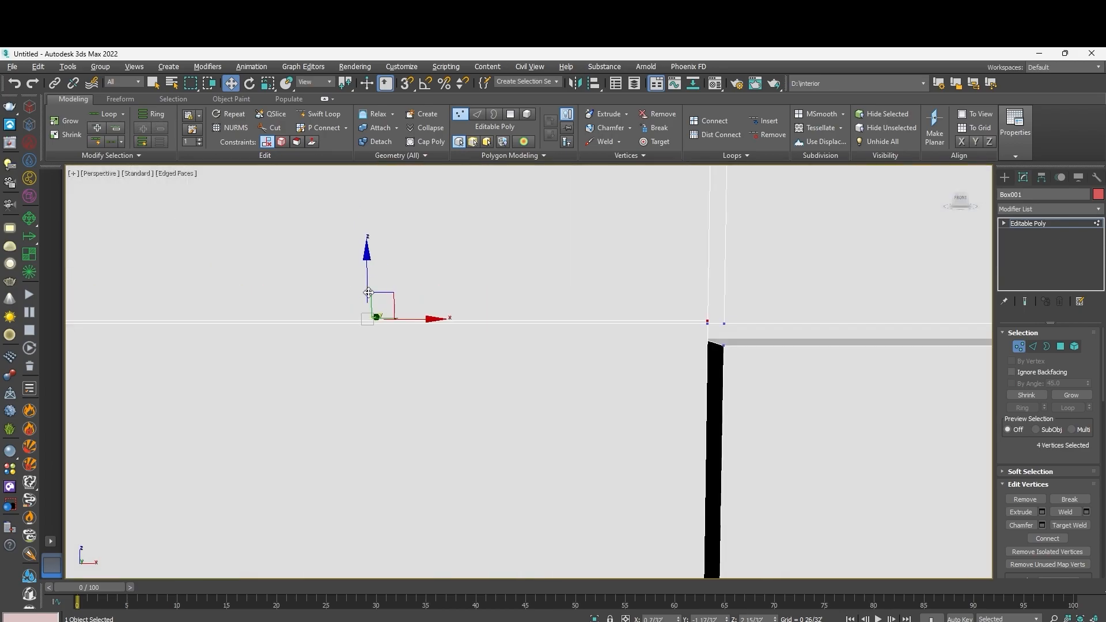
drag(368, 278, 375, 305)
scroll(440, 279, down, 7)
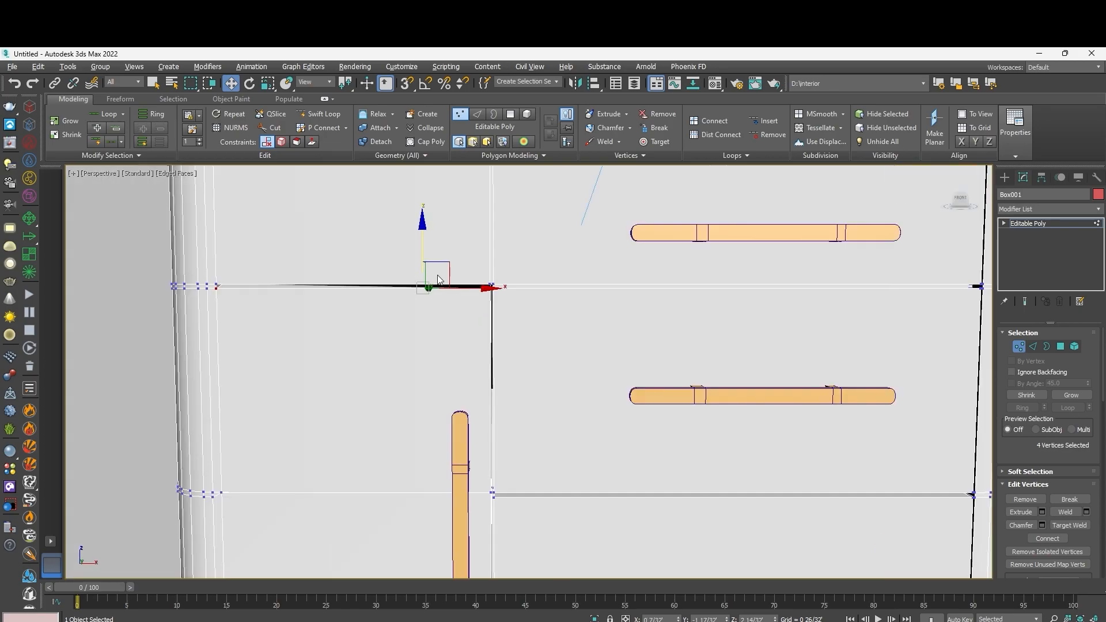
Undo the vertex move and the vertex selections made for the groove above the door.
scroll(385, 287, up, 6)
key(ctrl+z)
key(ctrl+z)
key(ctrl+z)
Select the two end vertices of the groove above the cabinet door and lower them slightly along Z to narrow it.
scroll(838, 257, up, 9)
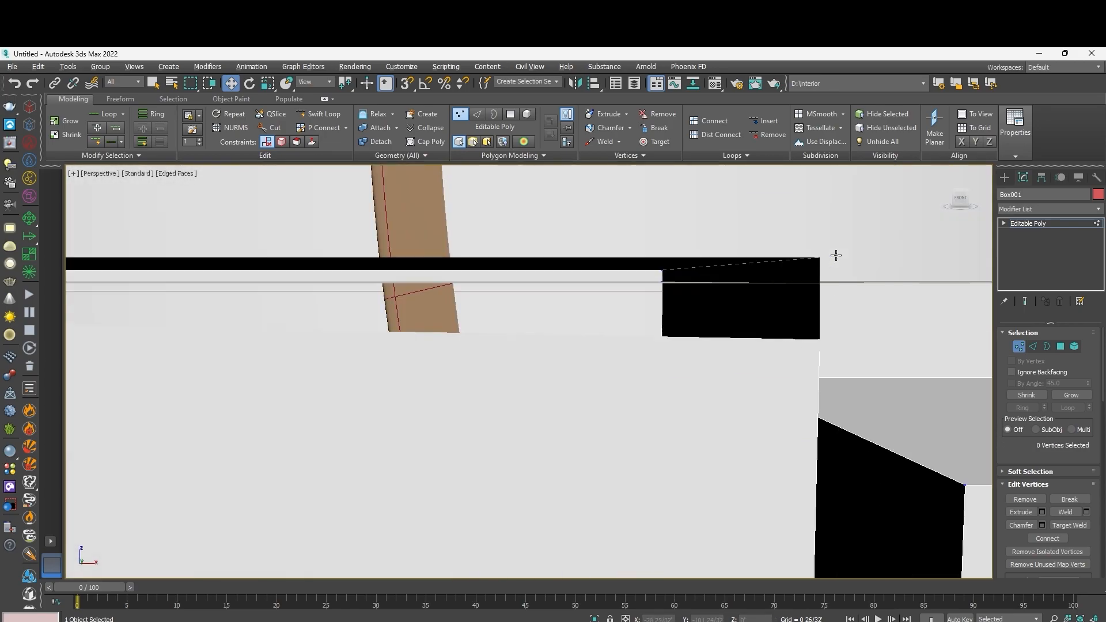
scroll(835, 255, down, 1)
click(829, 257)
scroll(859, 280, down, 6)
scroll(415, 288, up, 6)
ctrl+click(370, 224)
scroll(395, 237, down, 6)
scroll(839, 260, up, 6)
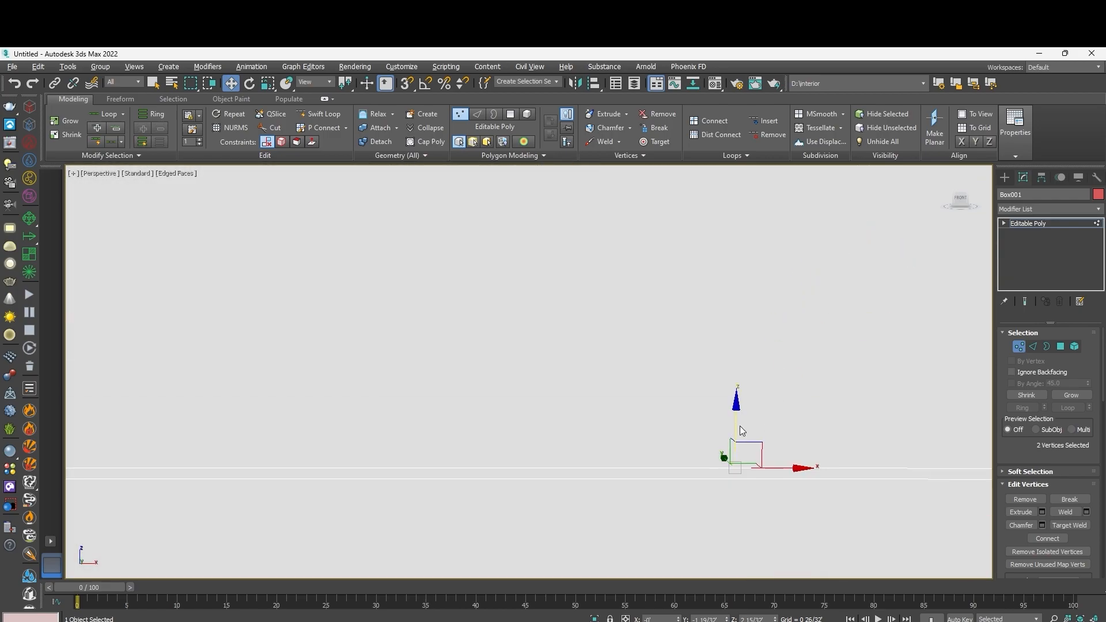
drag(735, 429, 743, 451)
scroll(744, 450, down, 5)
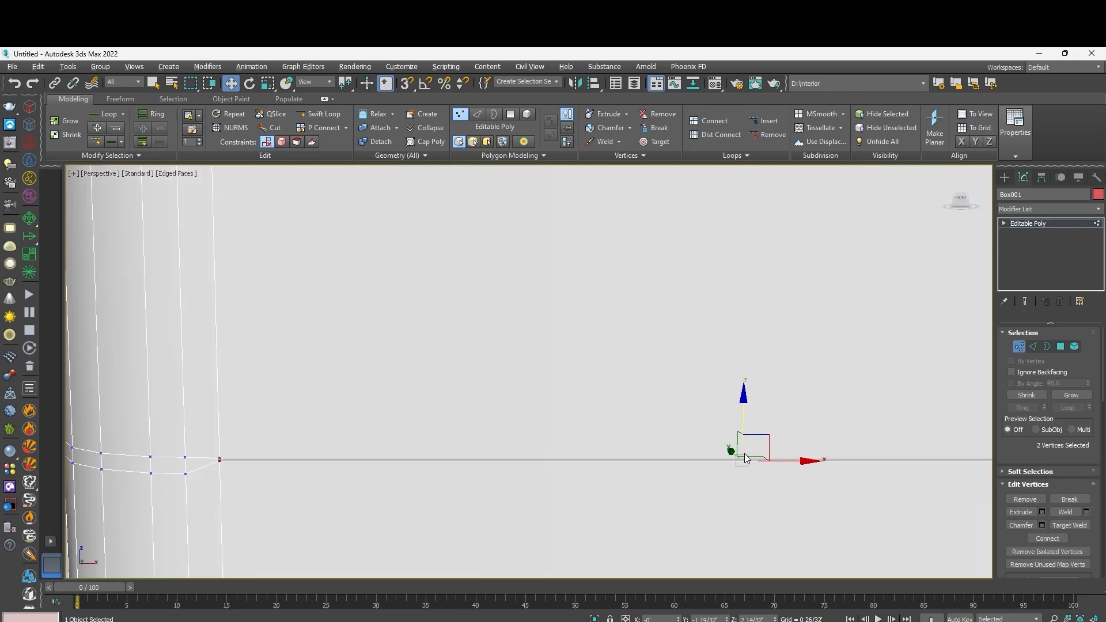
scroll(793, 454, up, 3)
middle_drag(784, 453, 618, 424)
drag(242, 320, 242, 328)
scroll(282, 334, down, 4)
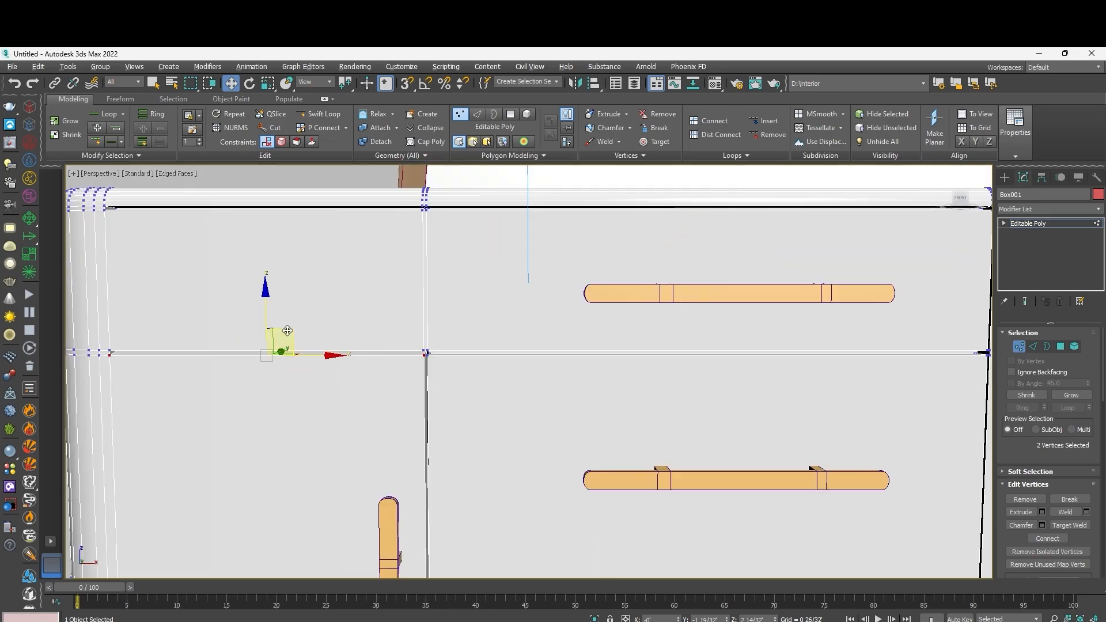
Render the scene through VRayCam001, inspect the cabinet's drawer grooves, and cancel the render.
scroll(119, 365, down, 3)
key(c)
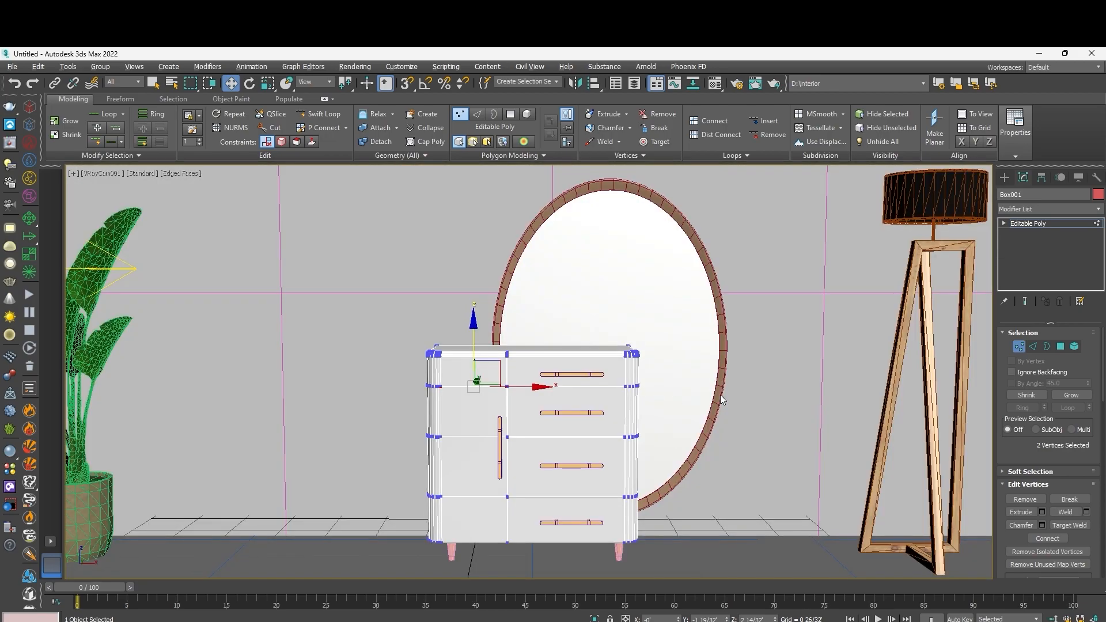
key(shift+q)
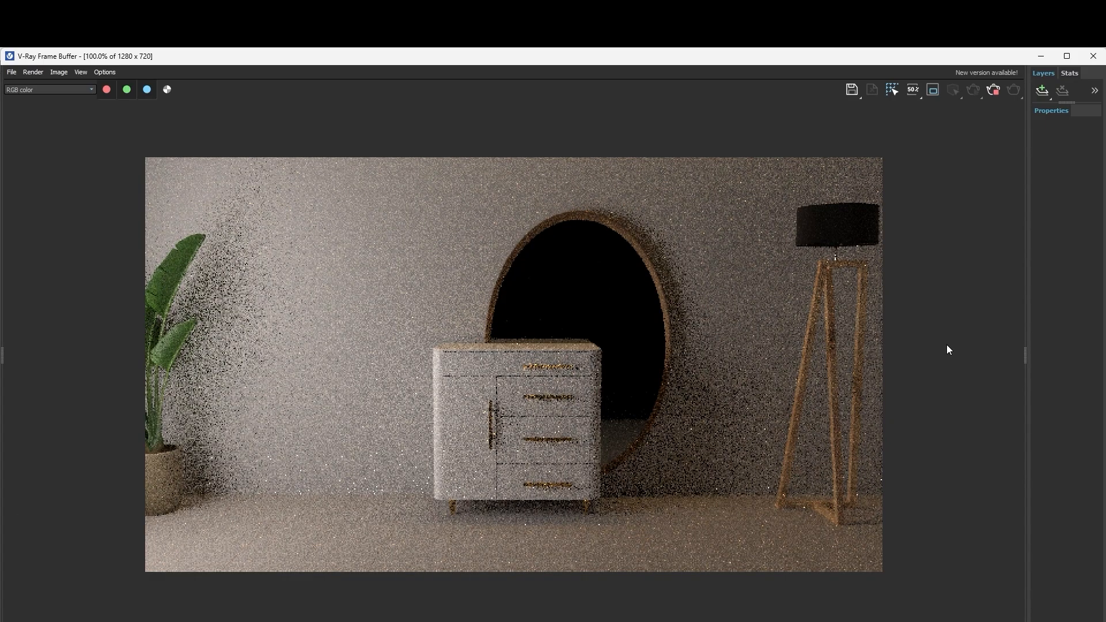
scroll(624, 501, up, 5)
scroll(481, 394, down, 5)
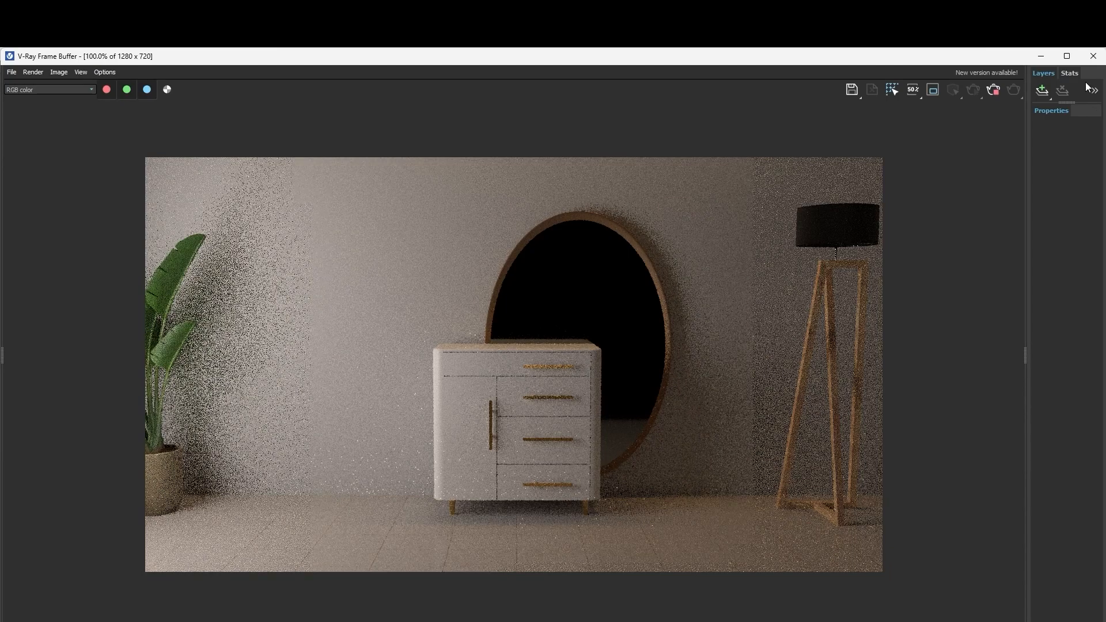
click(1093, 56)
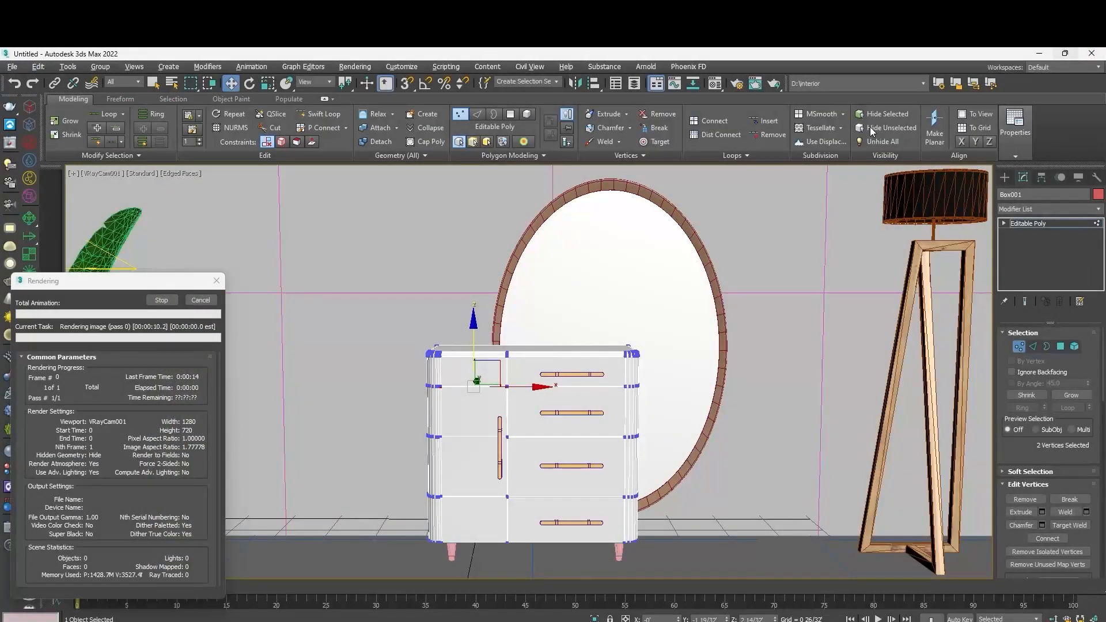
click(201, 301)
click(256, 274)
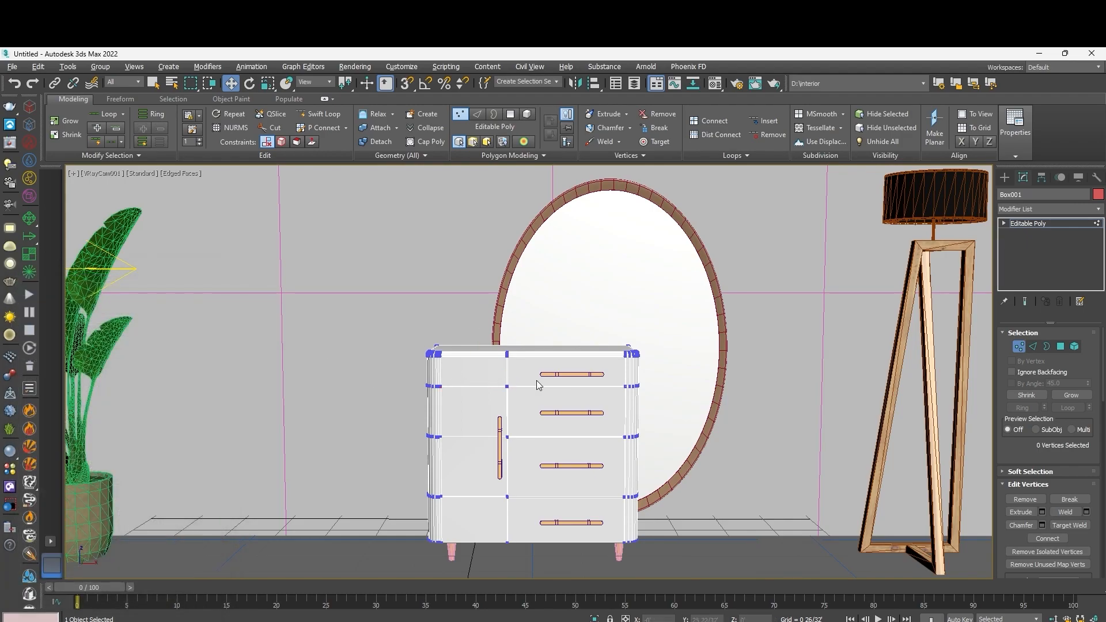
click(1059, 346)
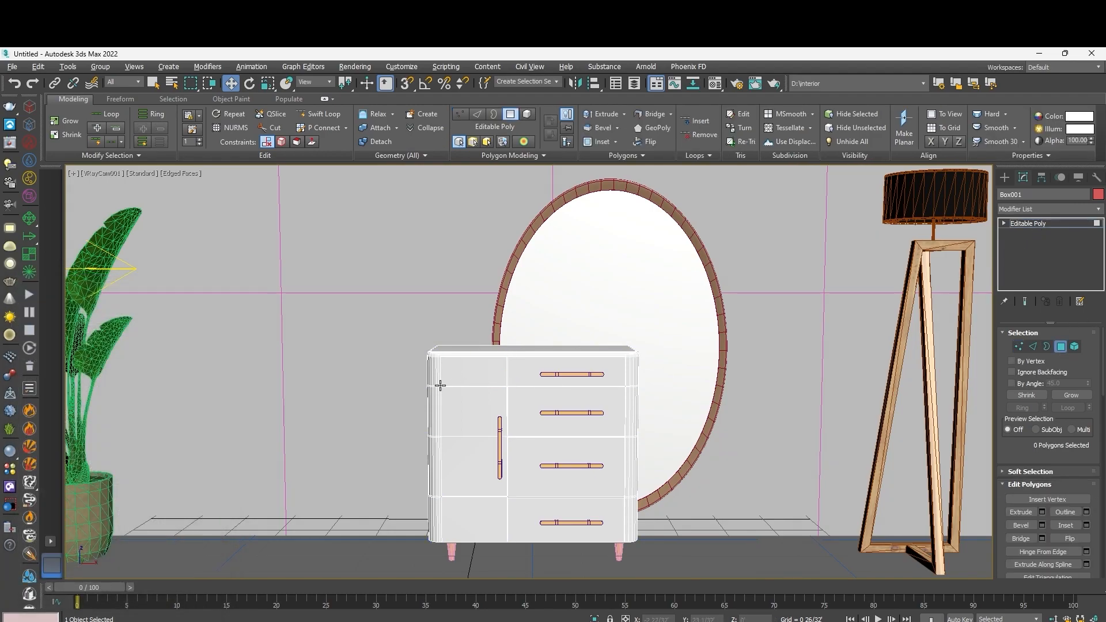
key(p)
scroll(582, 457, up, 5)
scroll(415, 427, down, 1)
middle_drag(401, 418, 701, 430)
scroll(328, 361, up, 1)
click(338, 371)
scroll(339, 372, down, 5)
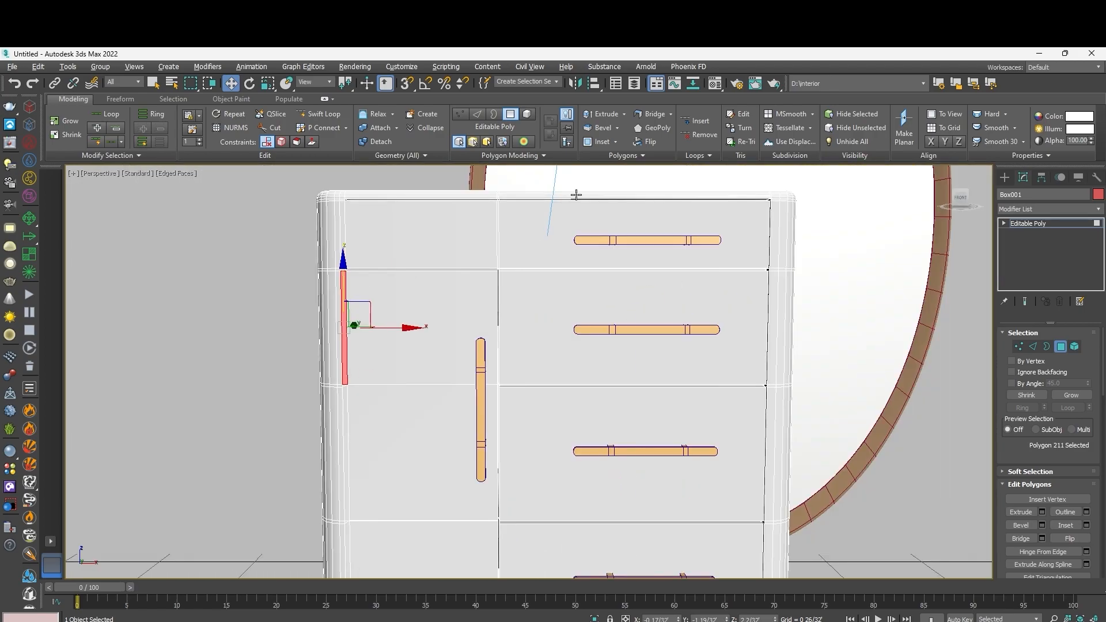
click(1035, 224)
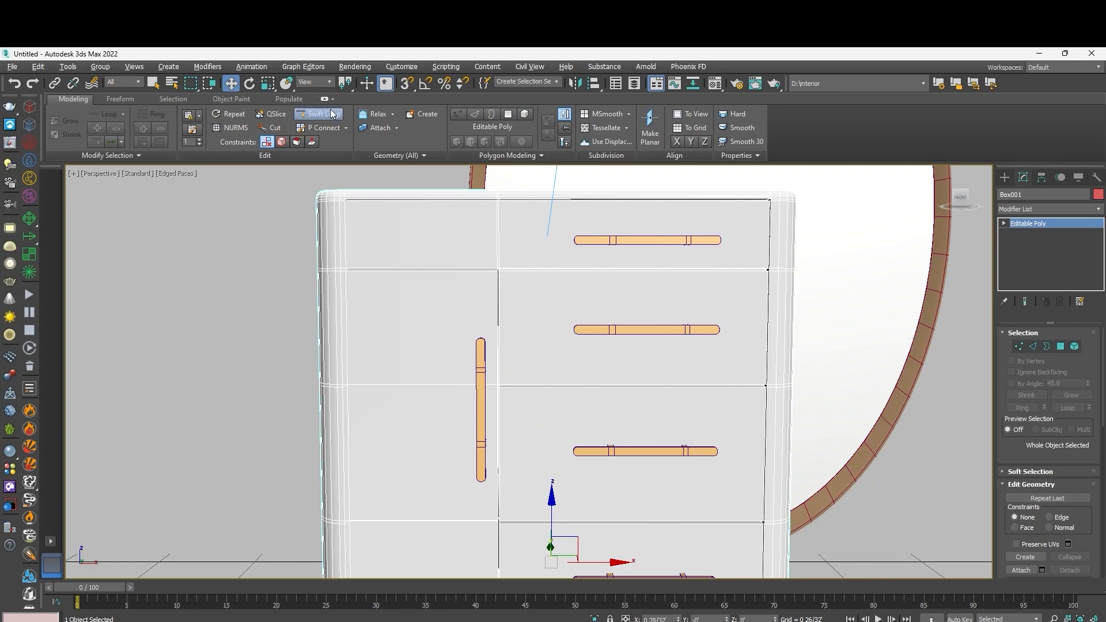
Insert a vertical edge loop with Swift Loop in the narrow strip beside the cabinet's upper-left front panel.
scroll(346, 258, up, 2)
middle_drag(344, 251, 366, 341)
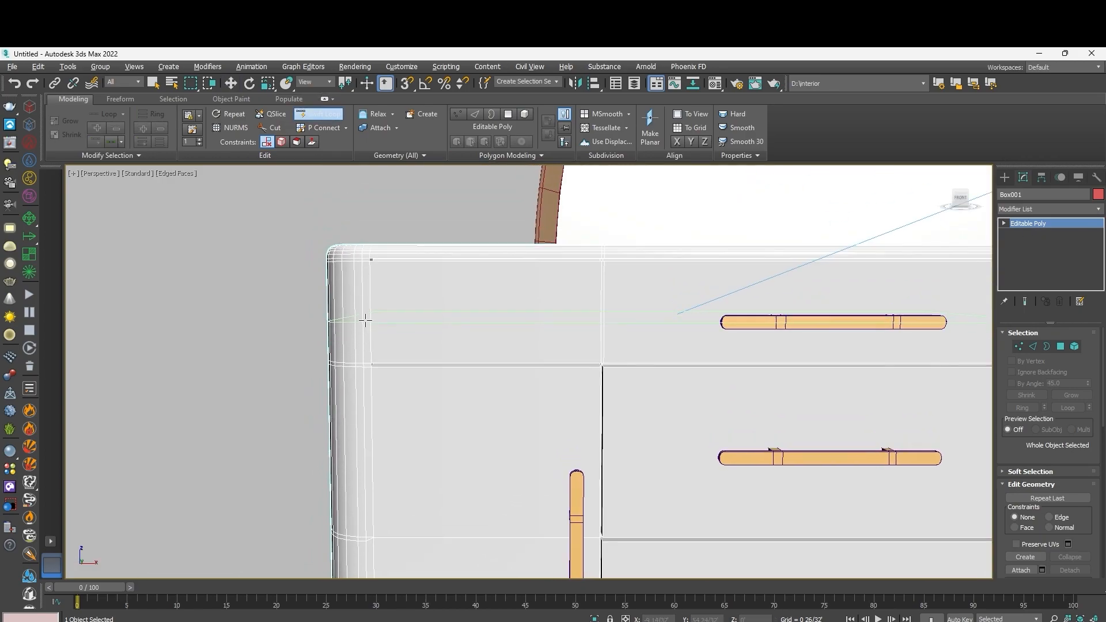
scroll(370, 278, up, 5)
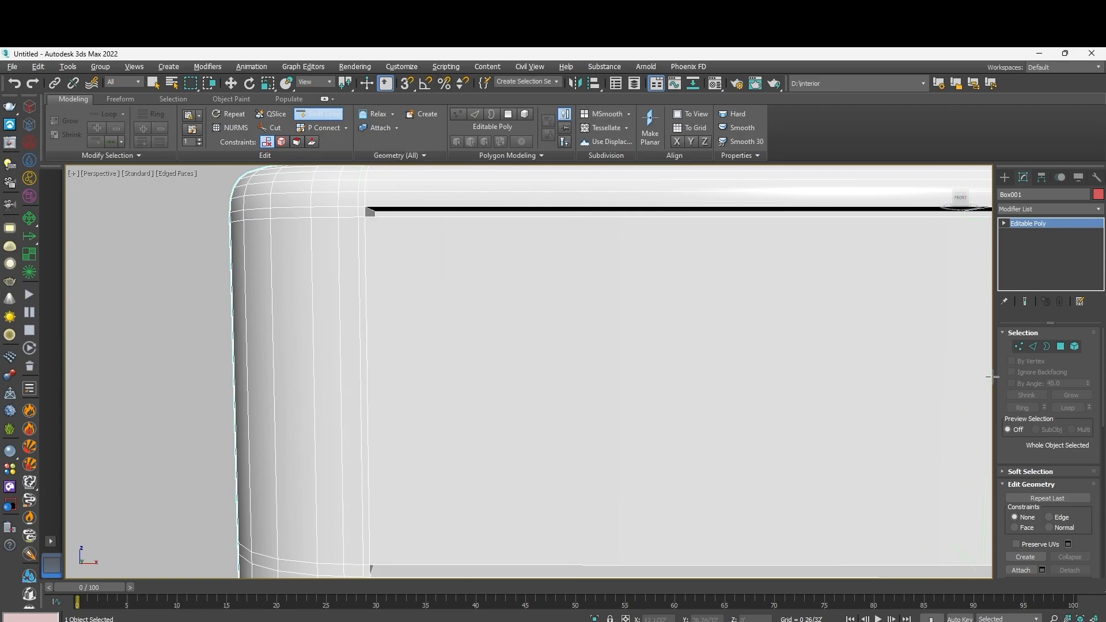
Extrude the thin vertical polygon beside the upper-left front panel inward by -0 3/32' to form a groove.
click(1061, 347)
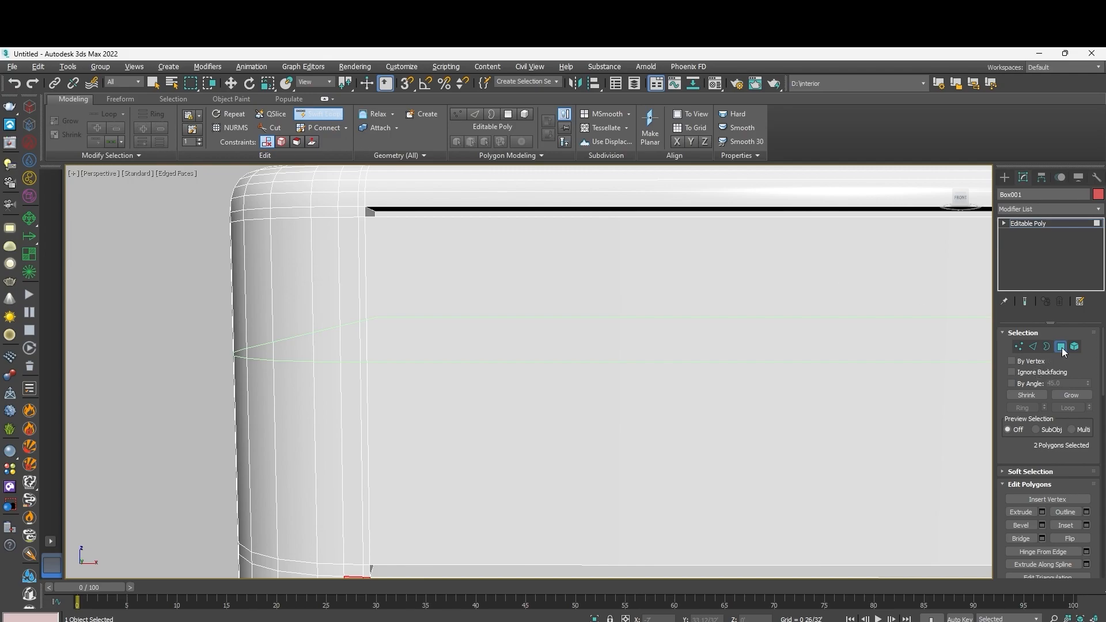
key(w)
click(358, 231)
click(362, 232)
right_click(360, 231)
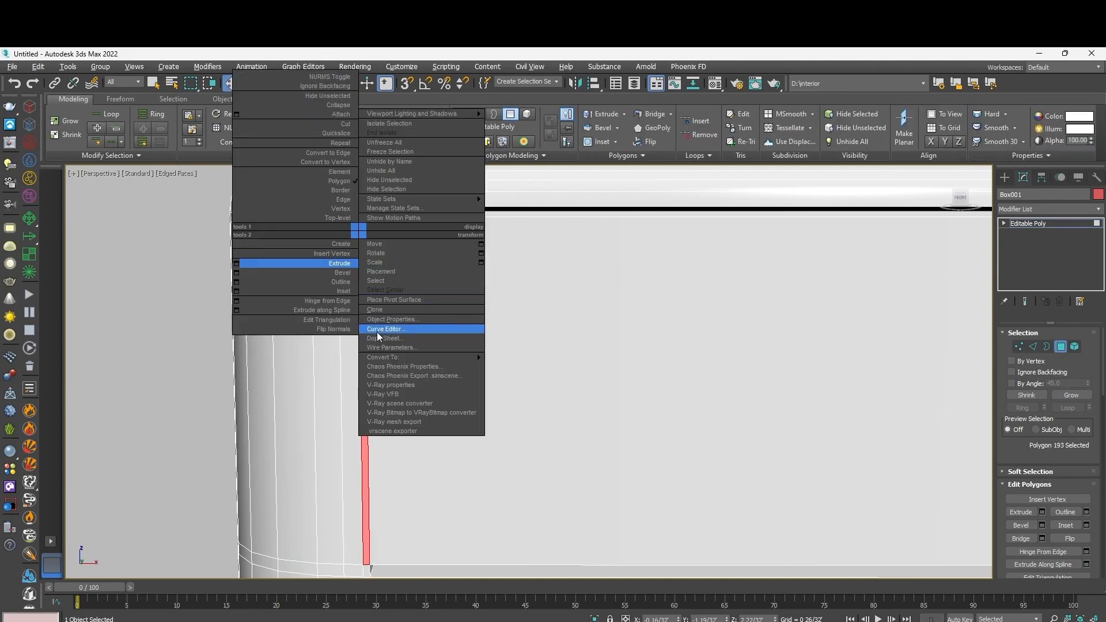
click(237, 265)
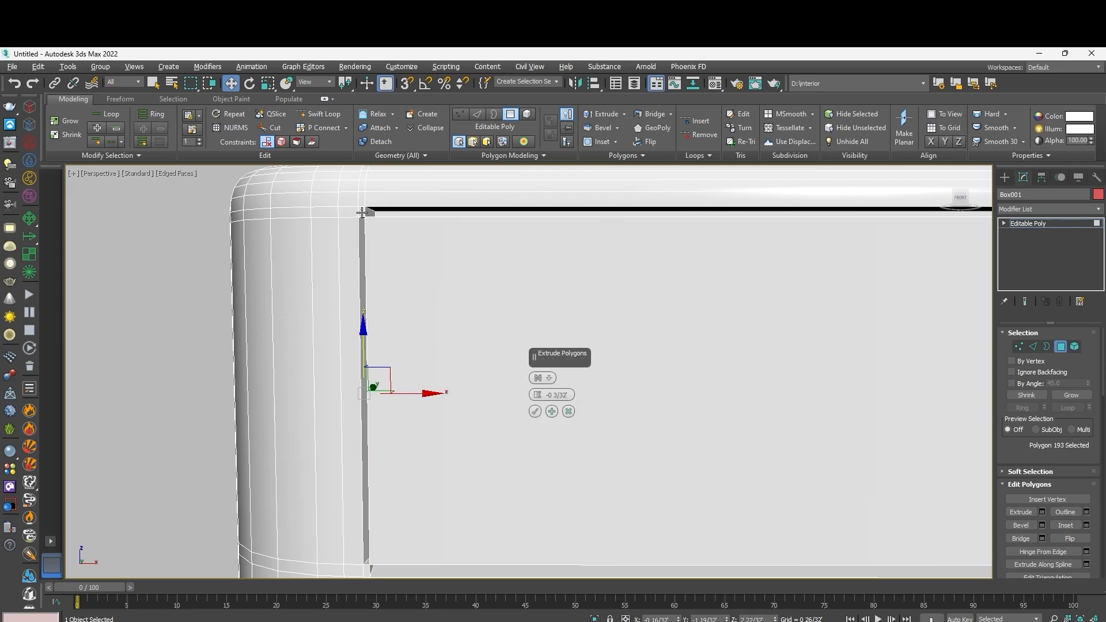
click(535, 411)
click(255, 304)
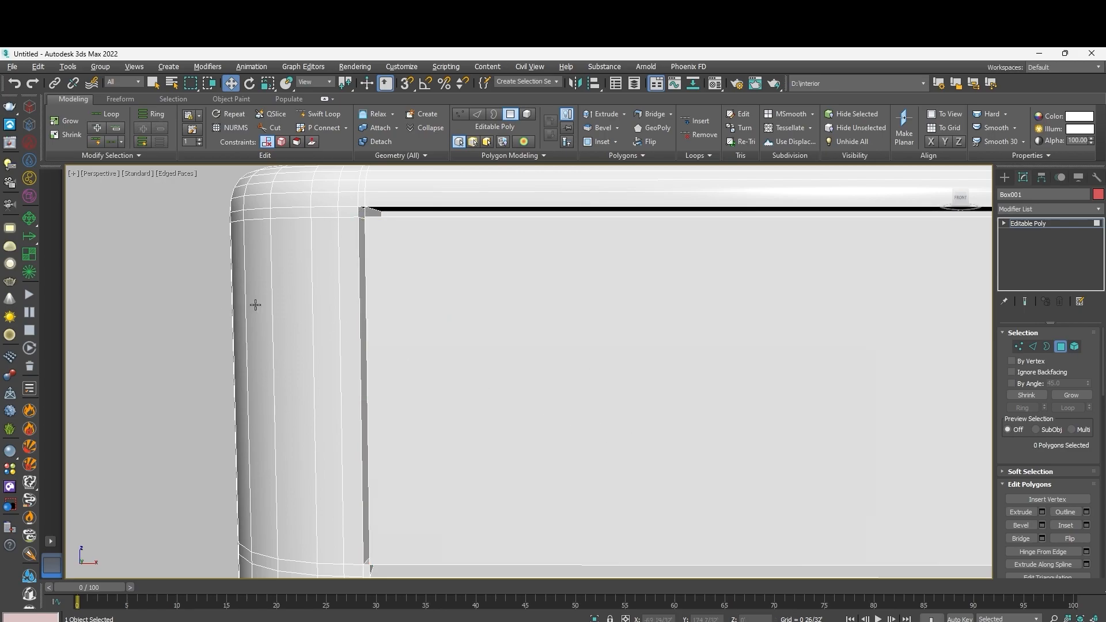
Leave polygon editing and render through VRayCam001 to check the groove beside the cabinet's upper-left front panel, cancelling the render after inspection.
scroll(259, 307, down, 4)
click(315, 323)
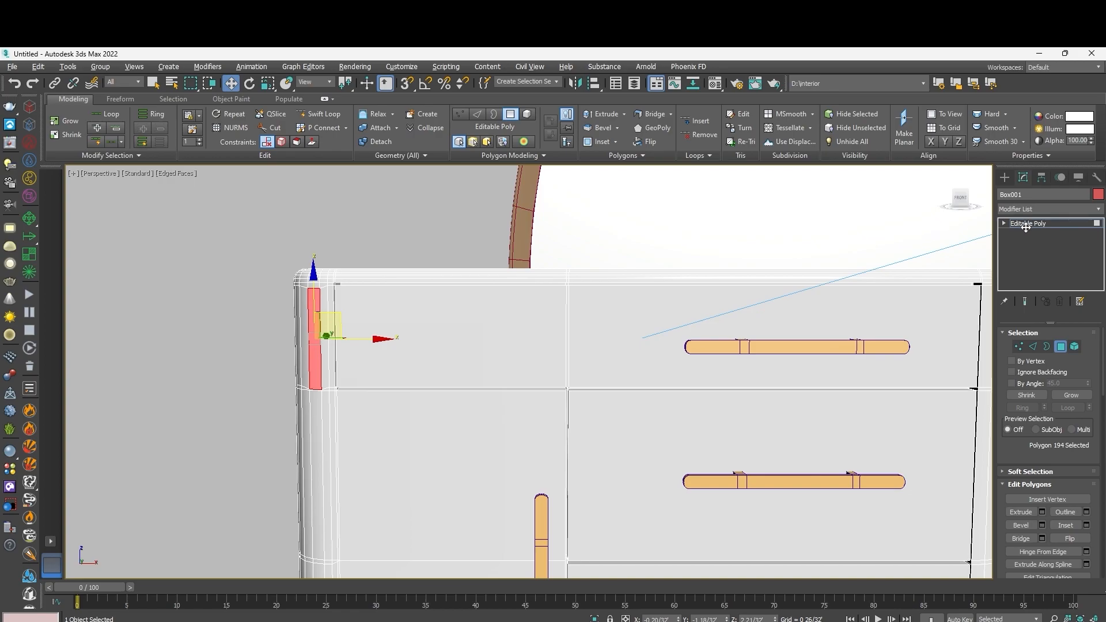
click(1025, 227)
key(4)
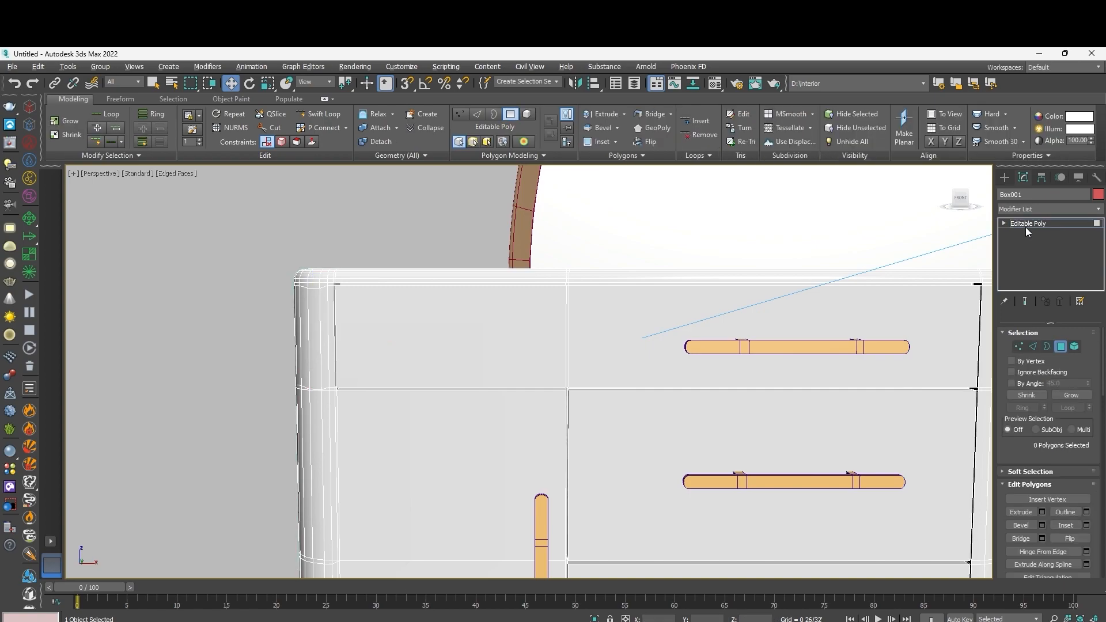
key(c)
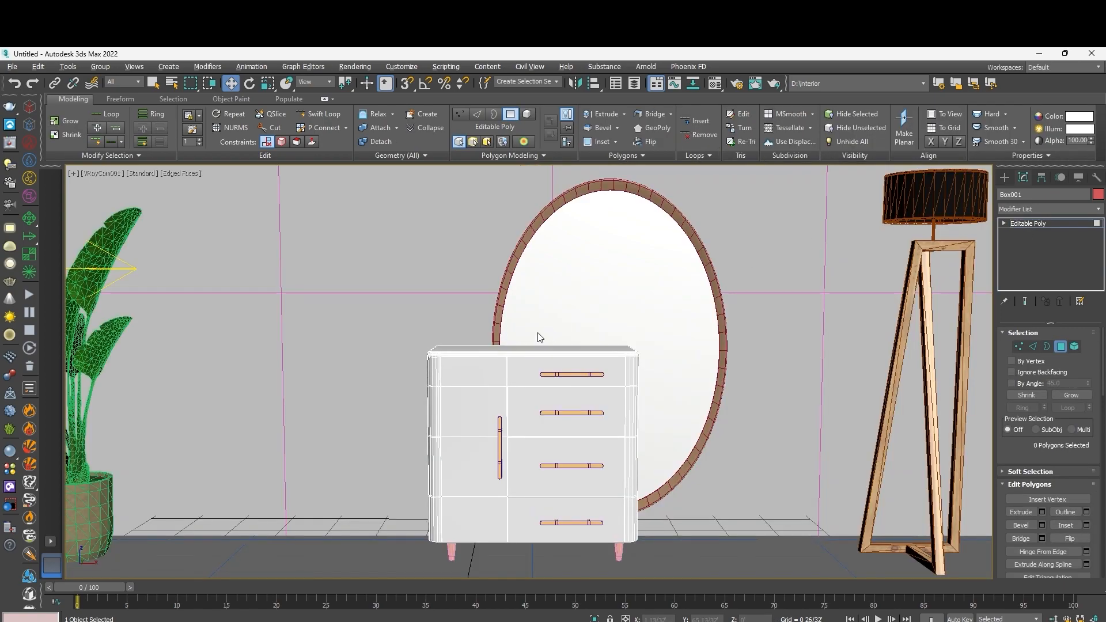
key(shift+q)
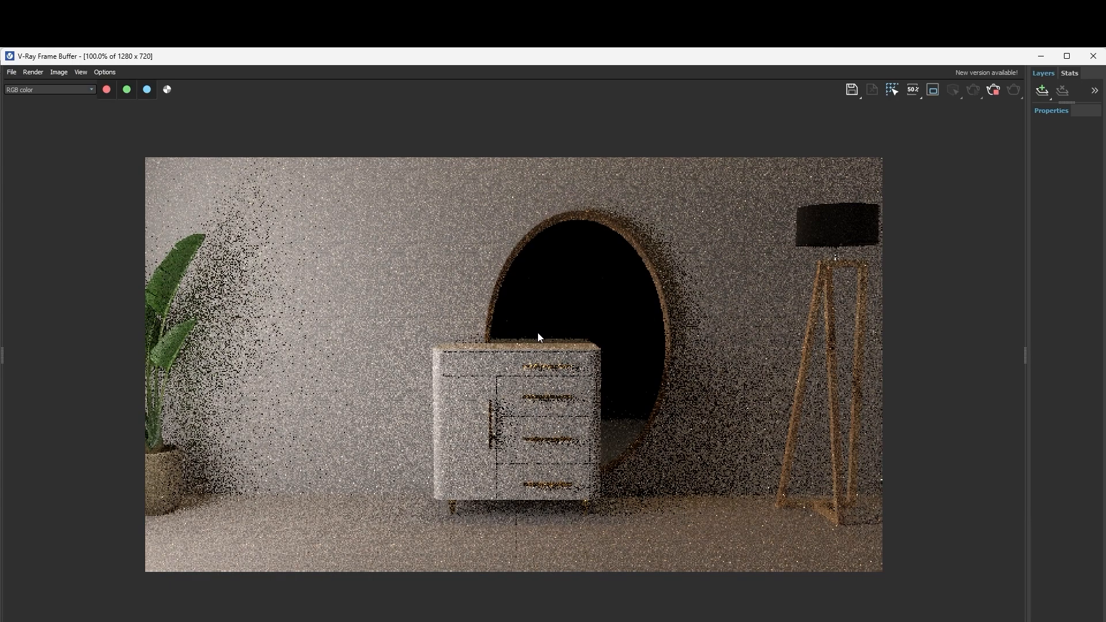
click(1092, 58)
click(171, 300)
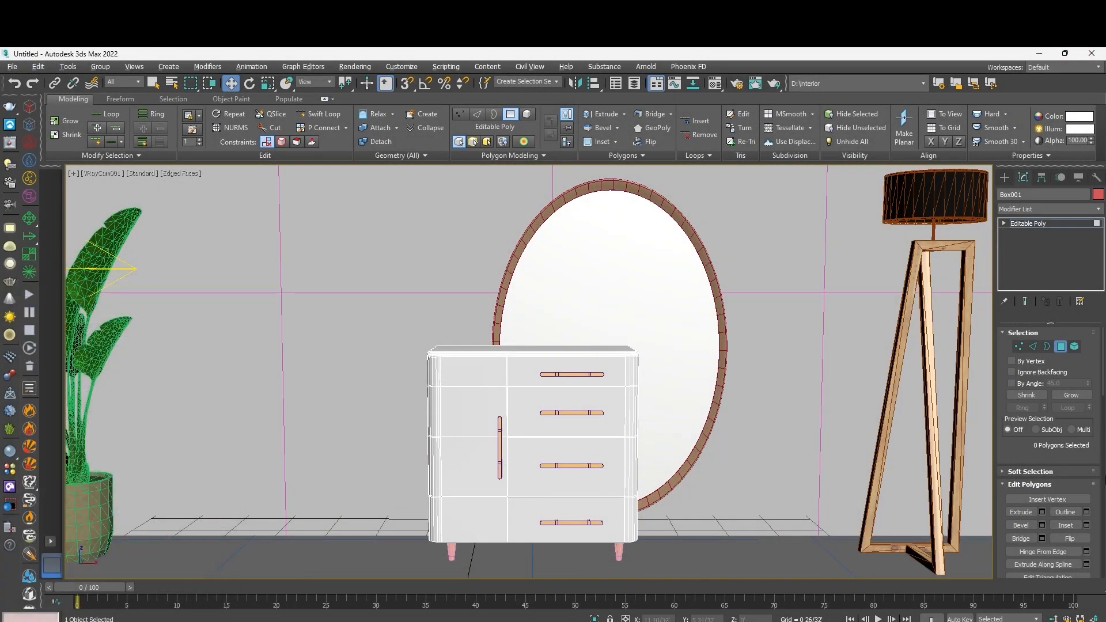
Select the floor lamp together with its light in the Top view and move them about 0 27/32' along Y toward the back wall.
key(t)
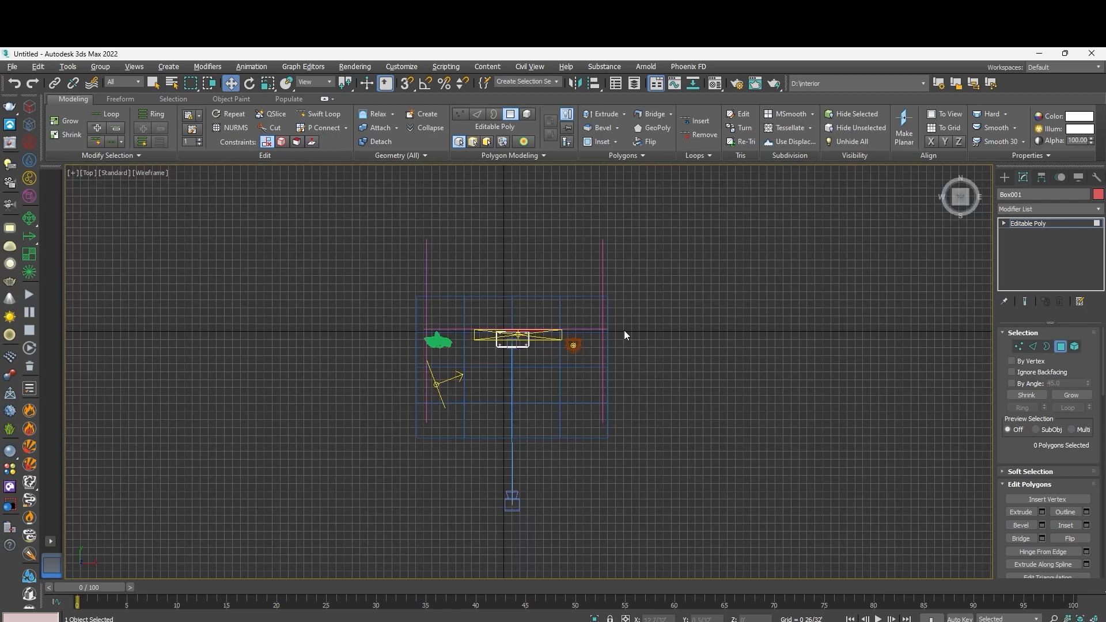
scroll(578, 345, up, 5)
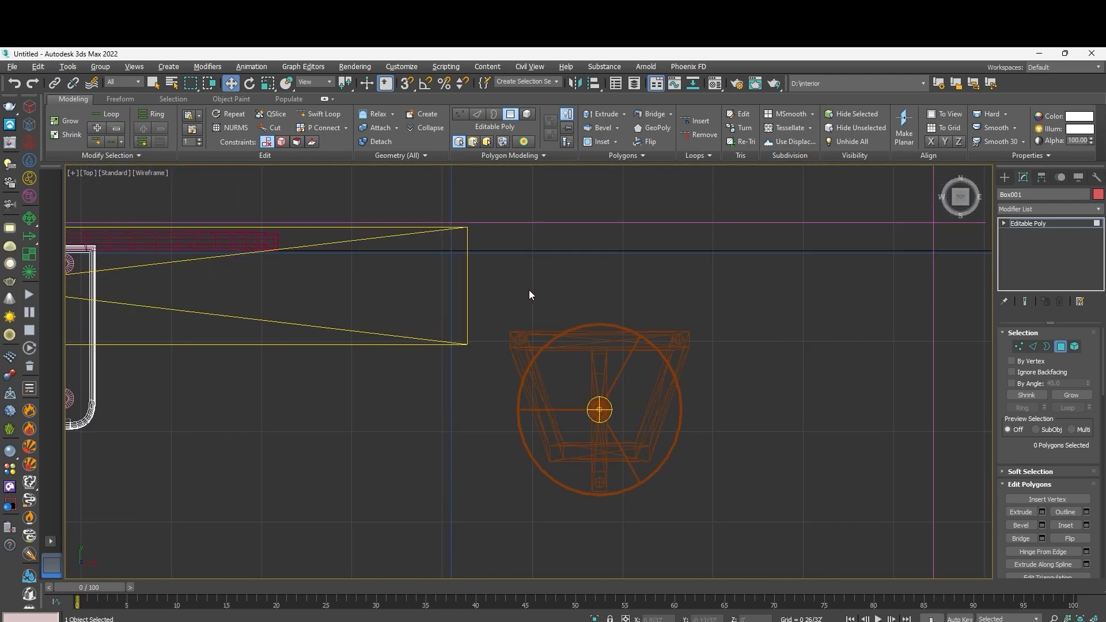
click(1031, 223)
drag(490, 288, 603, 401)
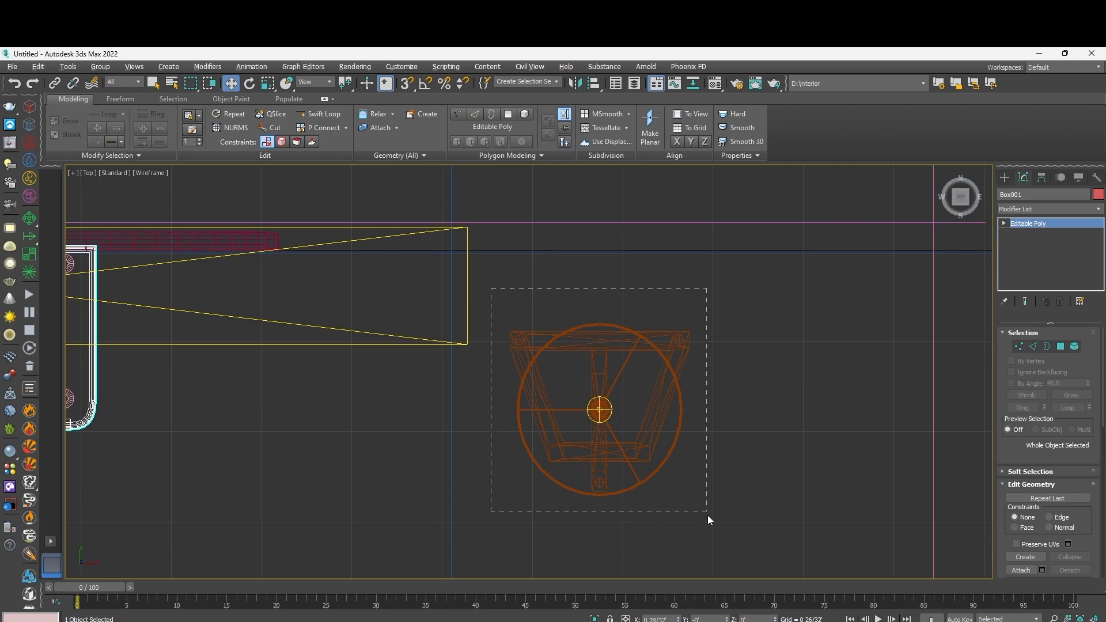
drag(708, 513, 707, 513)
drag(600, 360, 585, 266)
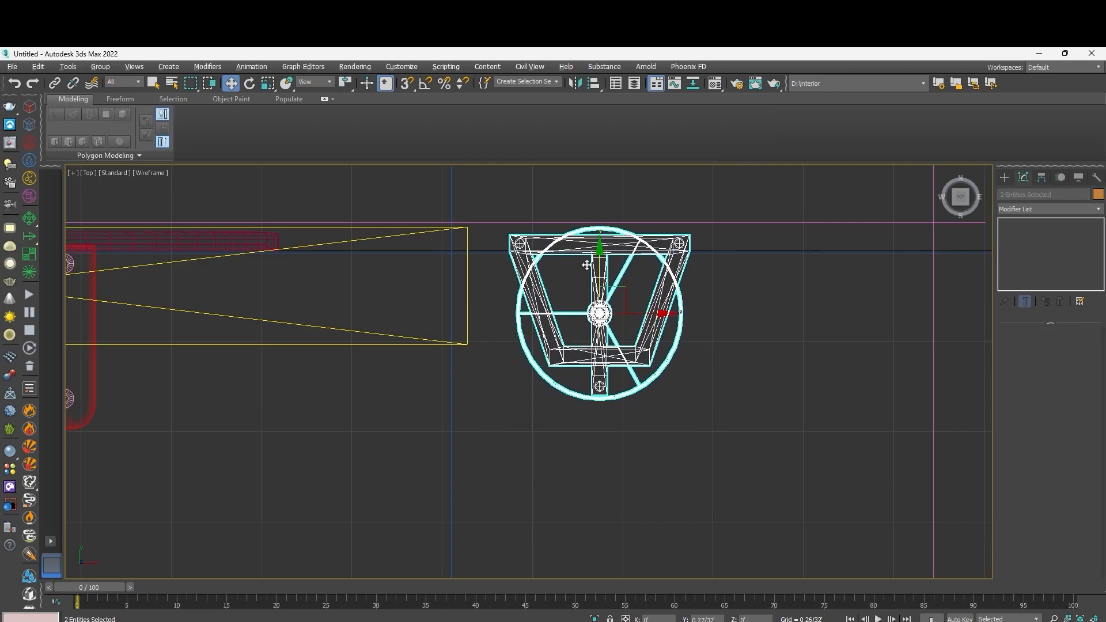
Select the sphere VRayLight inside the floor lamp in the Top view and check its light settings.
click(707, 341)
scroll(613, 328, up, 3)
click(574, 295)
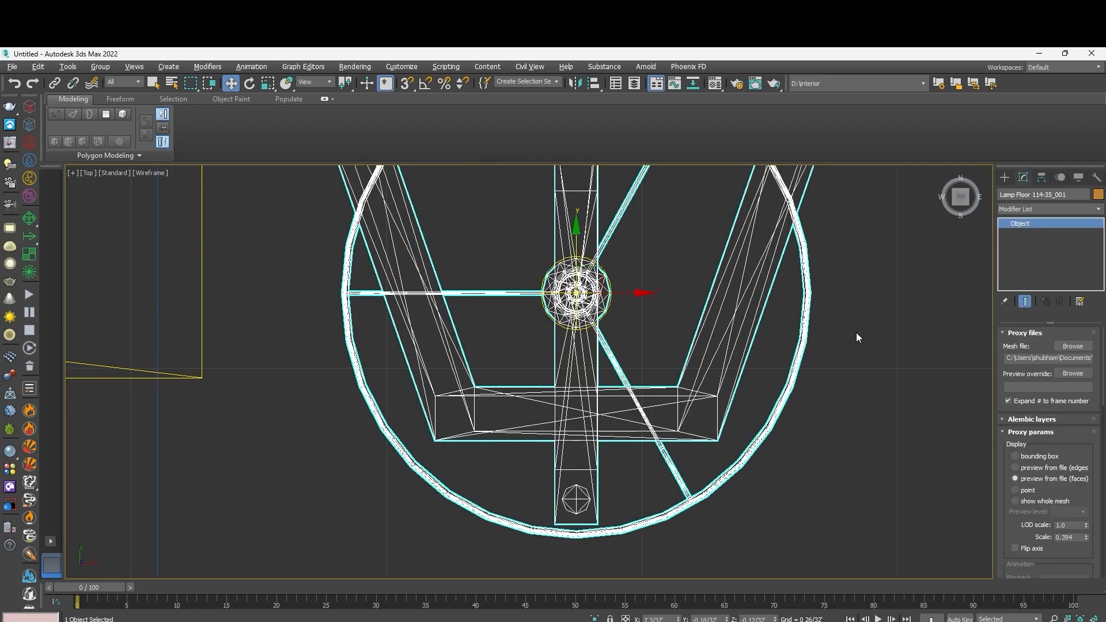
click(856, 334)
scroll(579, 303, up, 5)
scroll(569, 304, up, 2)
click(551, 216)
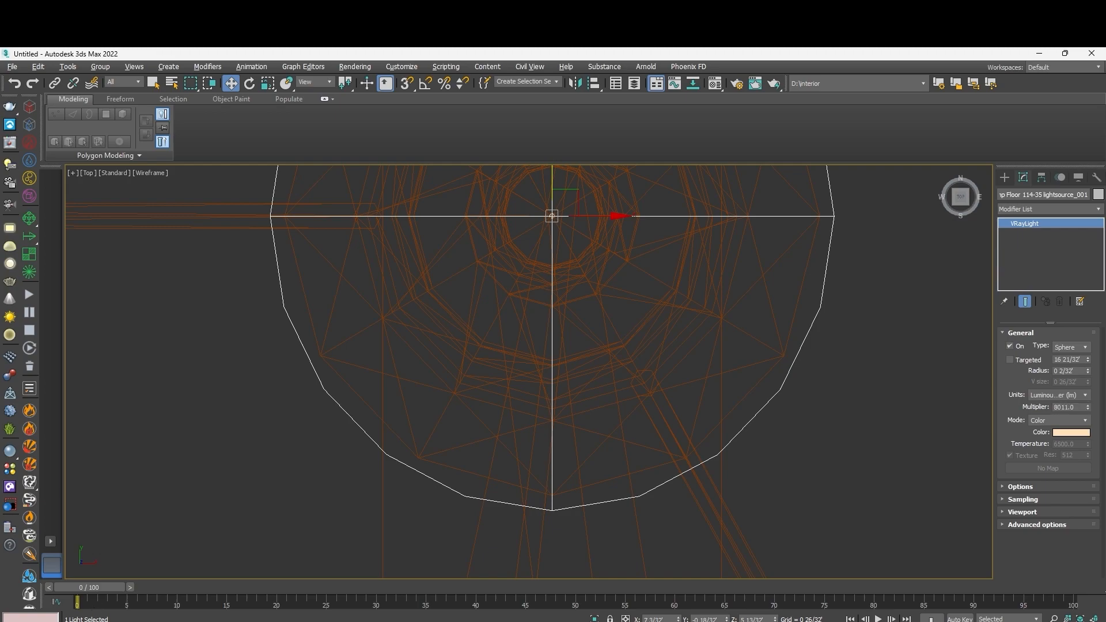
Render the scene through VRayCam001, inspect the floor lamp's placement near the wall, and cancel the render.
key(alt+w)
key(alt+w)
key(c)
key(shift+q)
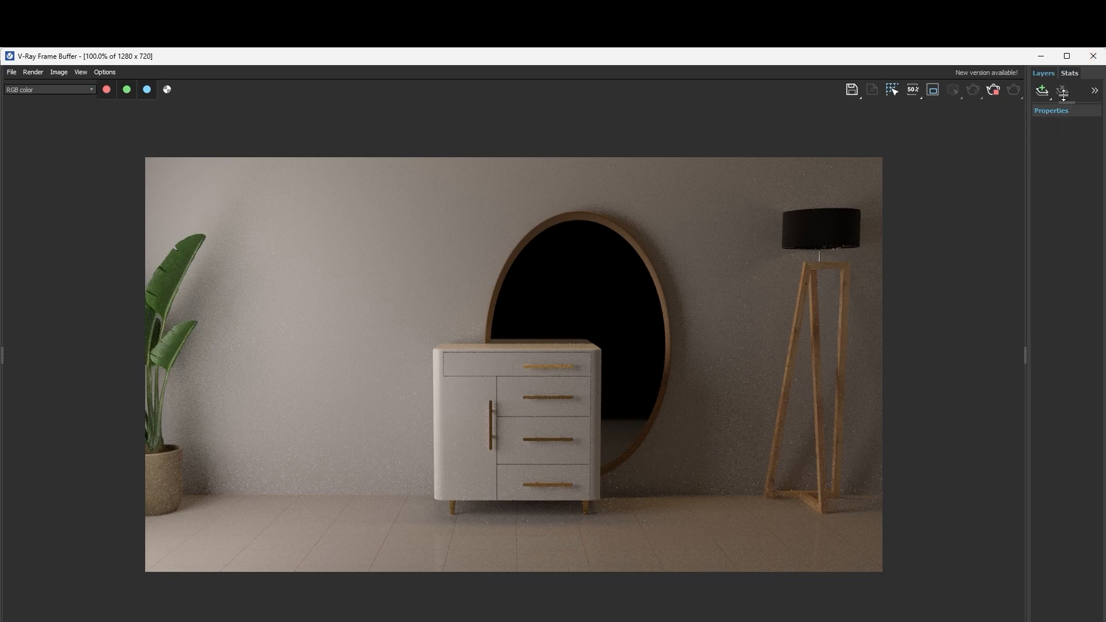
click(1092, 56)
click(198, 300)
Move the top drawer's handle about -0 12/32' along X to centre it on the wide drawer front.
key(p)
click(577, 374)
scroll(576, 374, up, 3)
drag(617, 375, 563, 376)
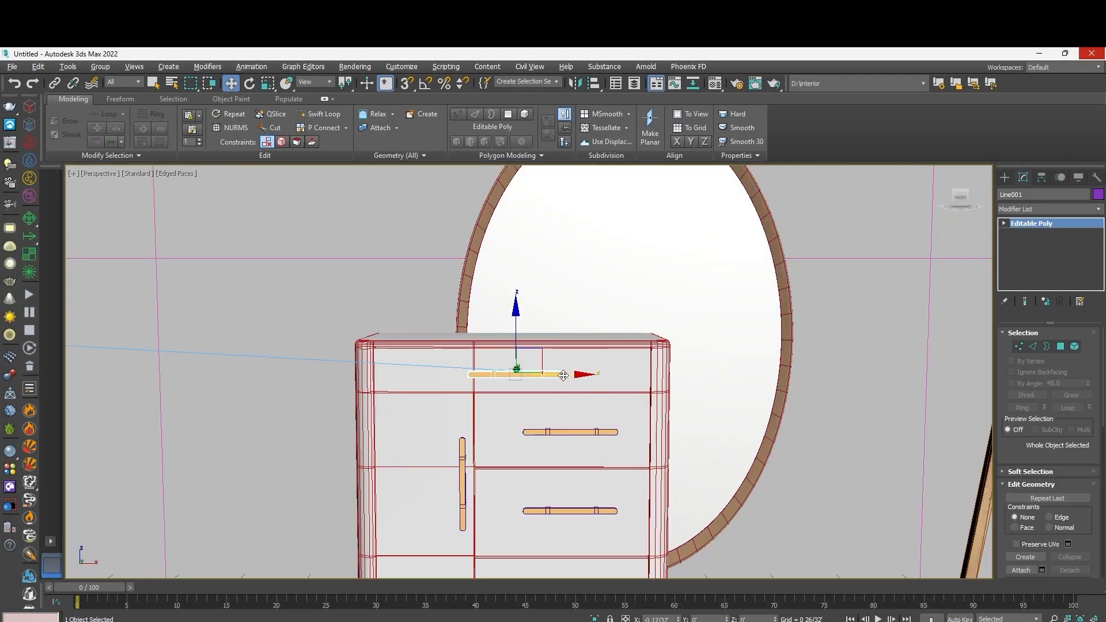
Render through VRayCam001 to check the top drawer handle's position, and cancel the render.
key(c)
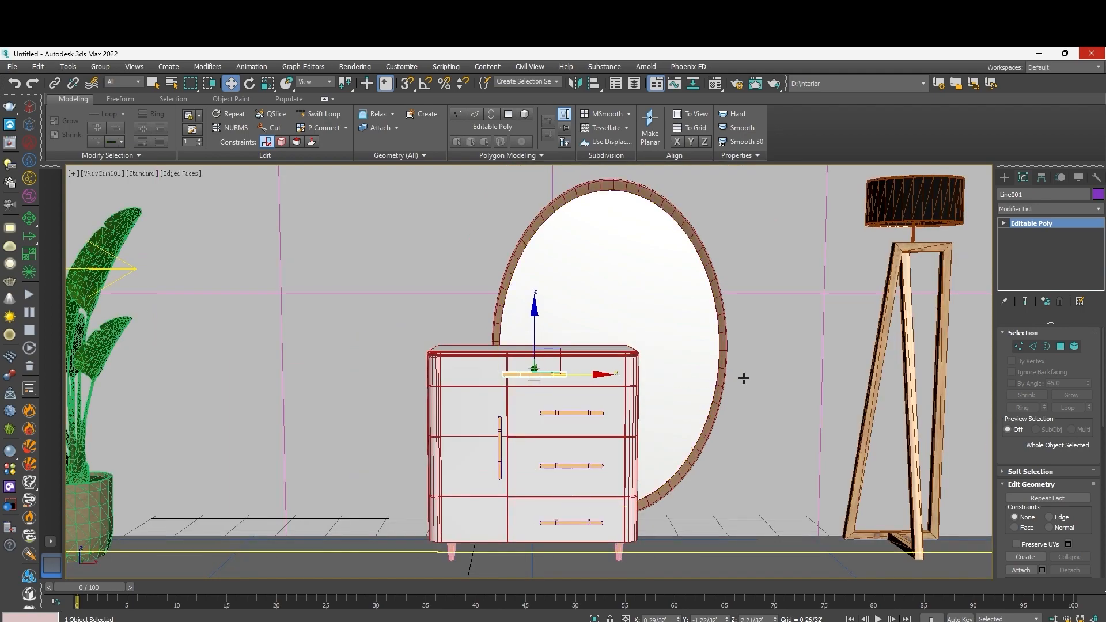
key(shift+q)
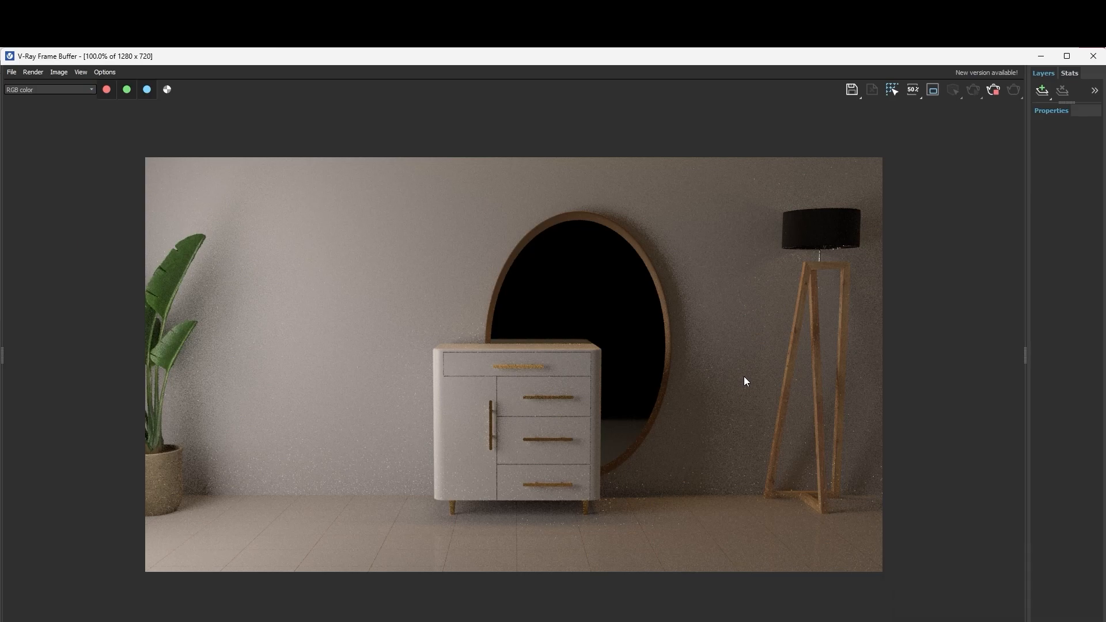
click(1088, 56)
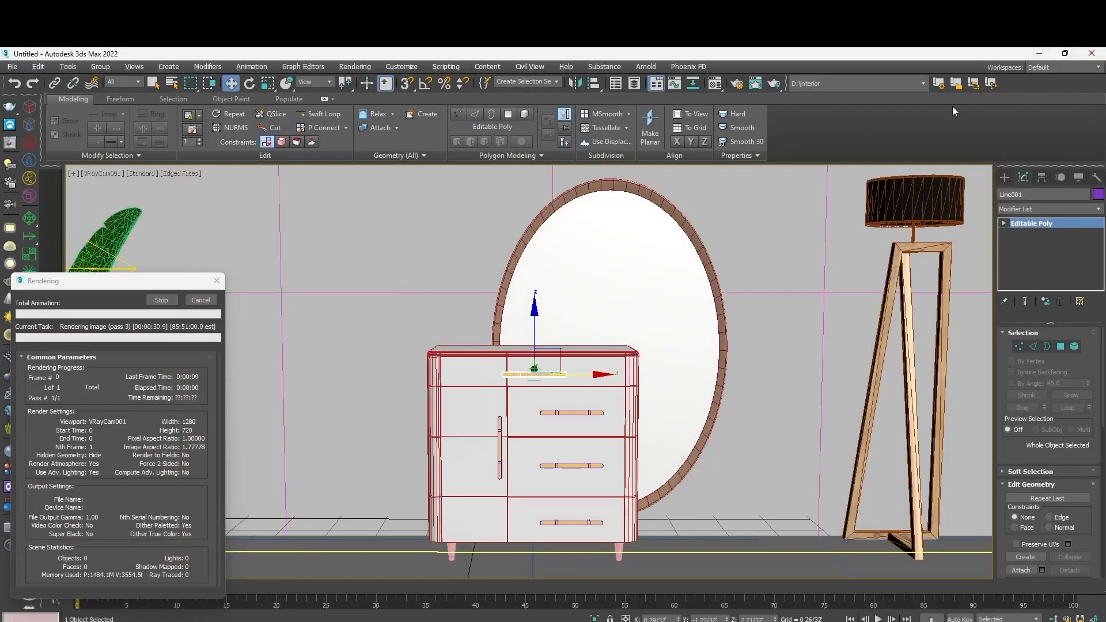
click(205, 302)
Select the floor lamp's sphere VRayLight in the Top view and set its multiplier to 17107.
key(alt+w)
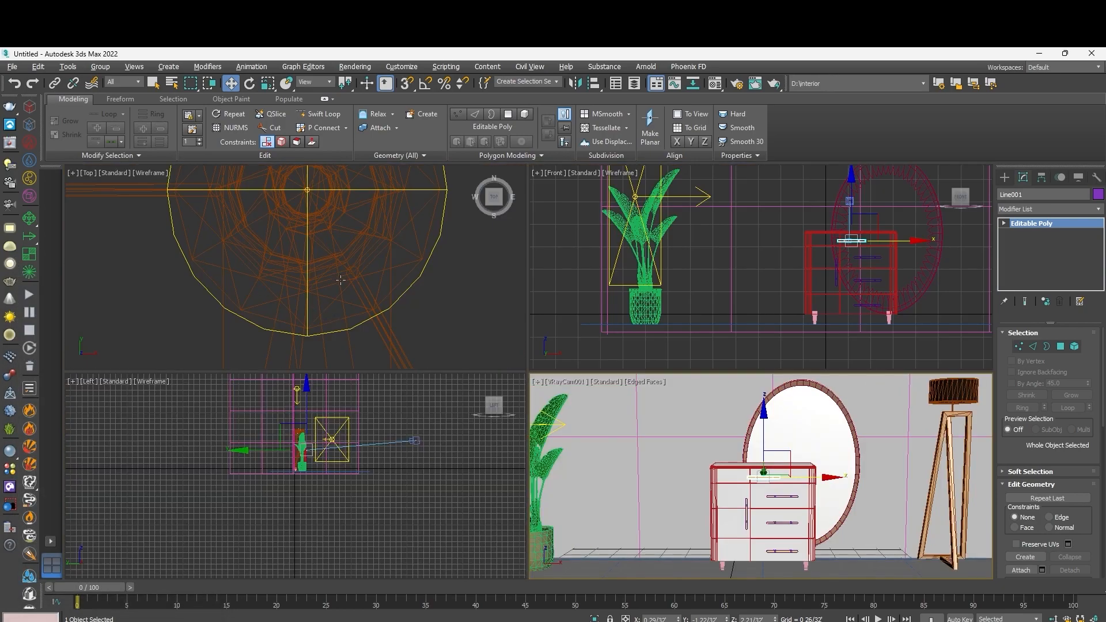
middle_click(262, 319)
key(alt+w)
click(370, 440)
drag(1087, 406, 79, 56)
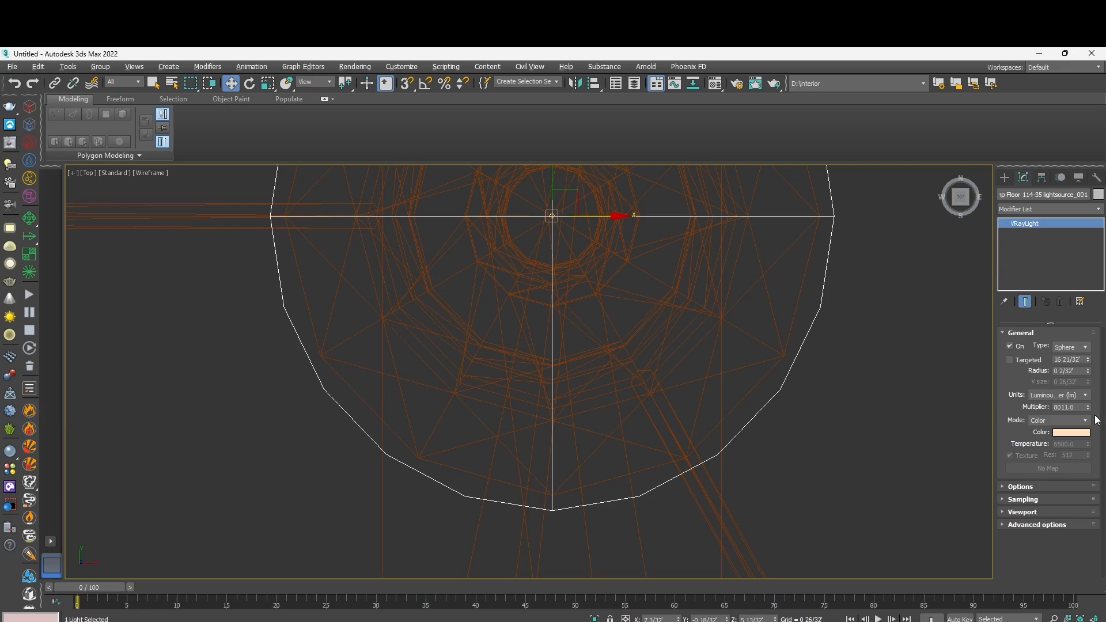
key(ctrl+z)
key(ctrl+z)
click(379, 447)
right_click(1024, 223)
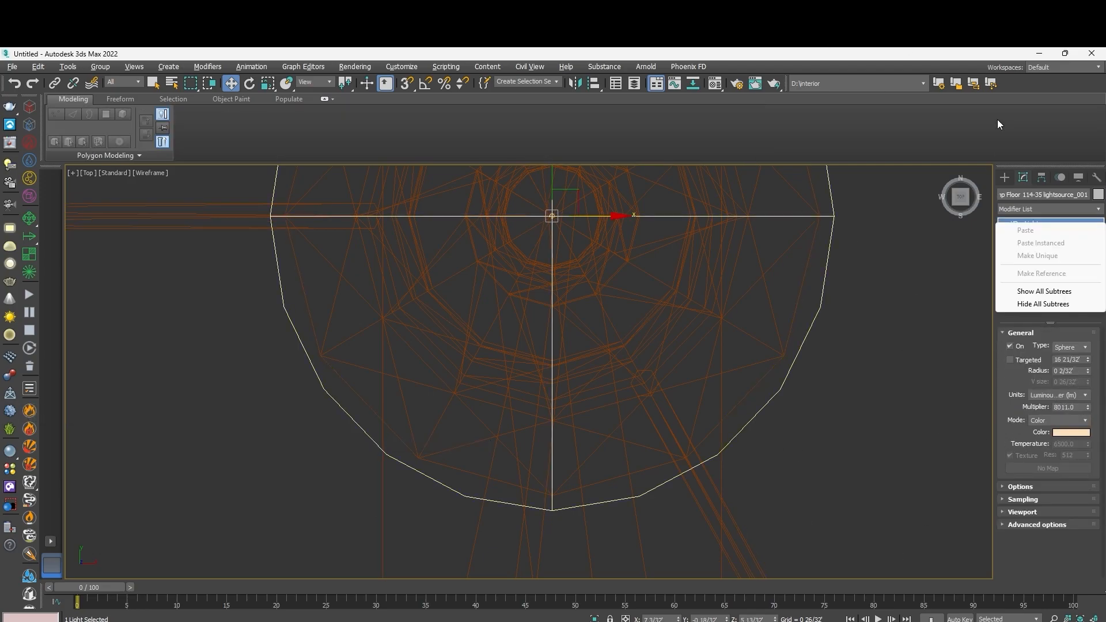
drag(1087, 406, 989, 499)
Return to the VRayCam001 view, render to check the floor lamp's brightness, and close the frame buffer.
key(alt+w)
right_click(630, 422)
key(alt+w)
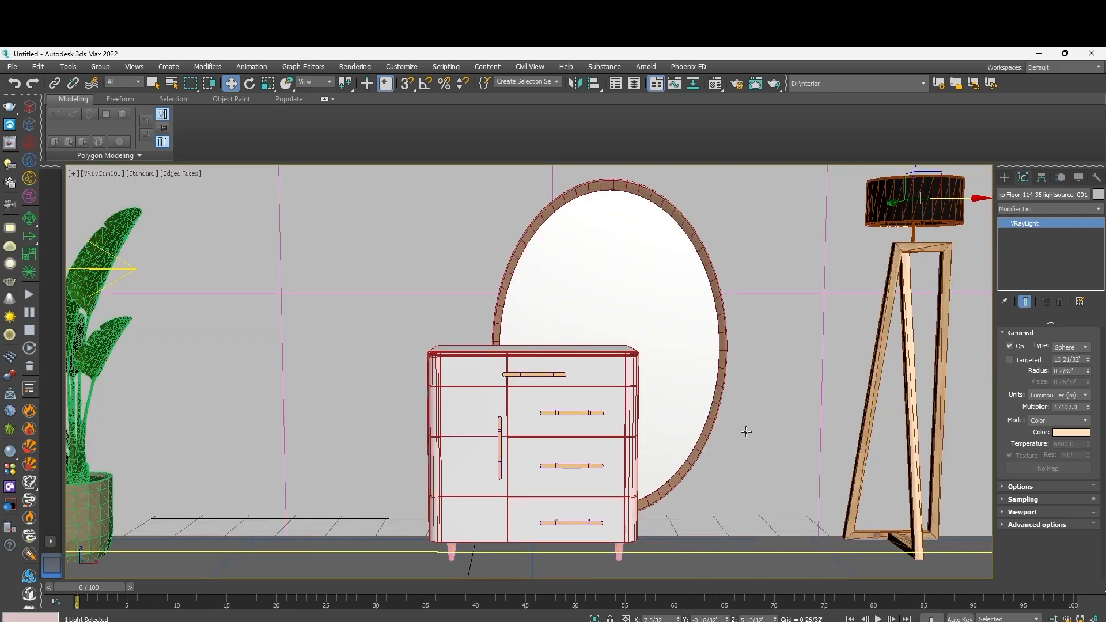
key(shift+q)
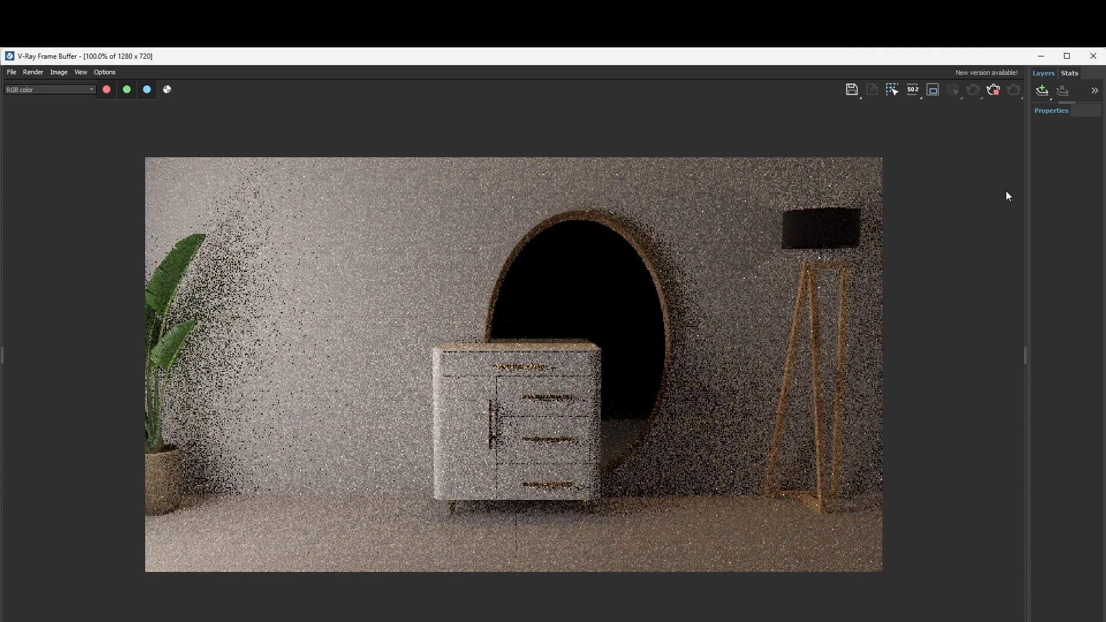
click(1092, 55)
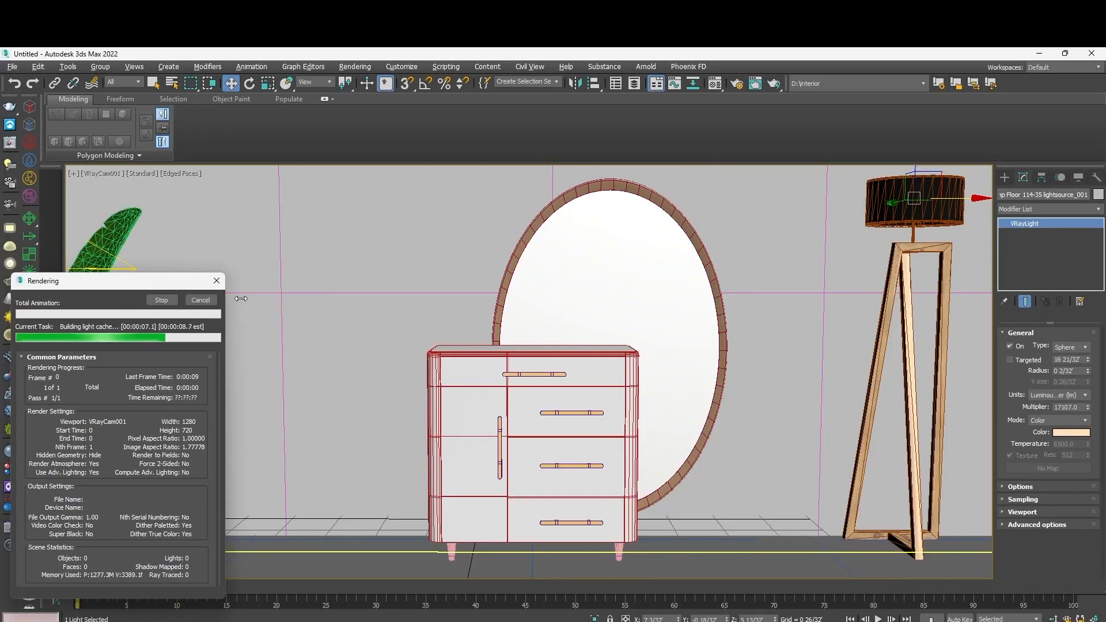
Increase the floor lamp light's multiplier further and render the VRayCam001 view.
drag(1088, 405, 1083, 346)
drag(1087, 408, 889, 191)
key(shift+q)
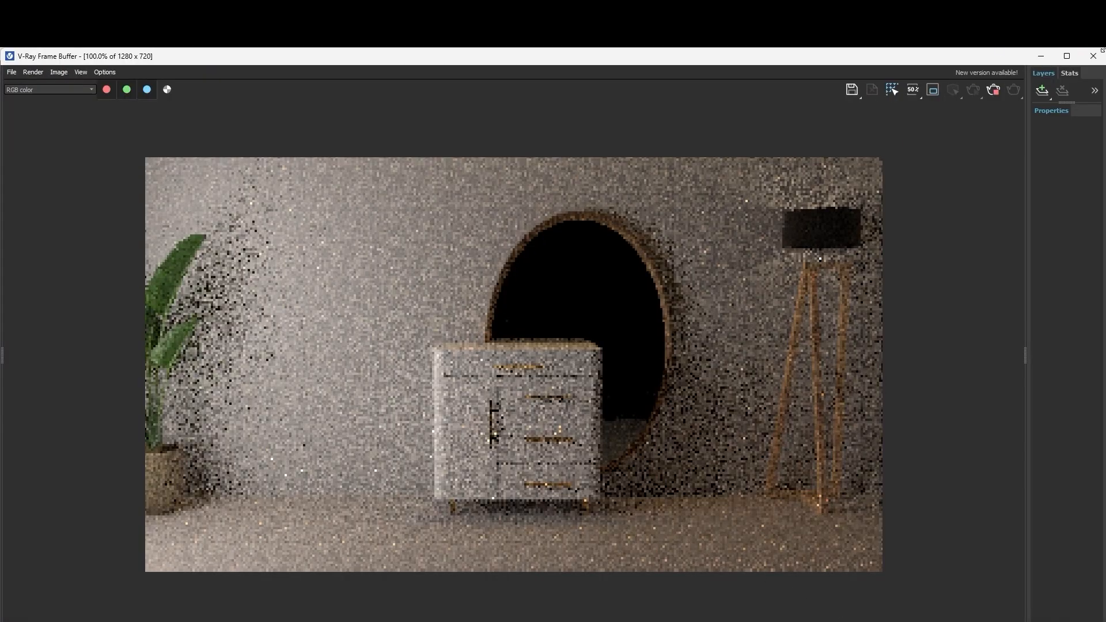